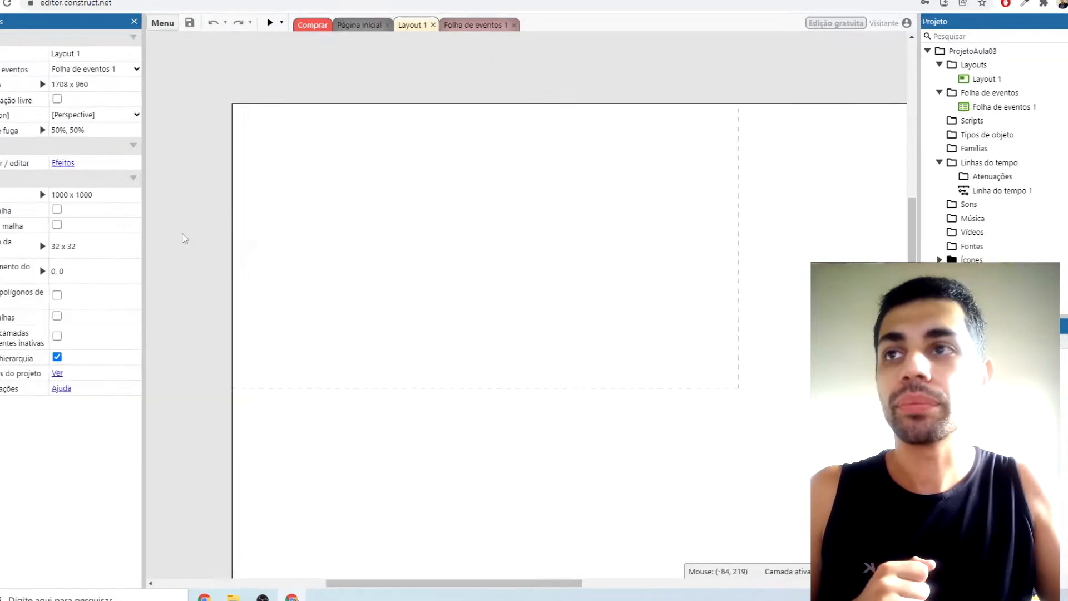
Build the scene from three coloured sprites named jogador (red), chao (dark grey) and inimigo (magenta), with both characters standing on the floor.
double_click(393, 210)
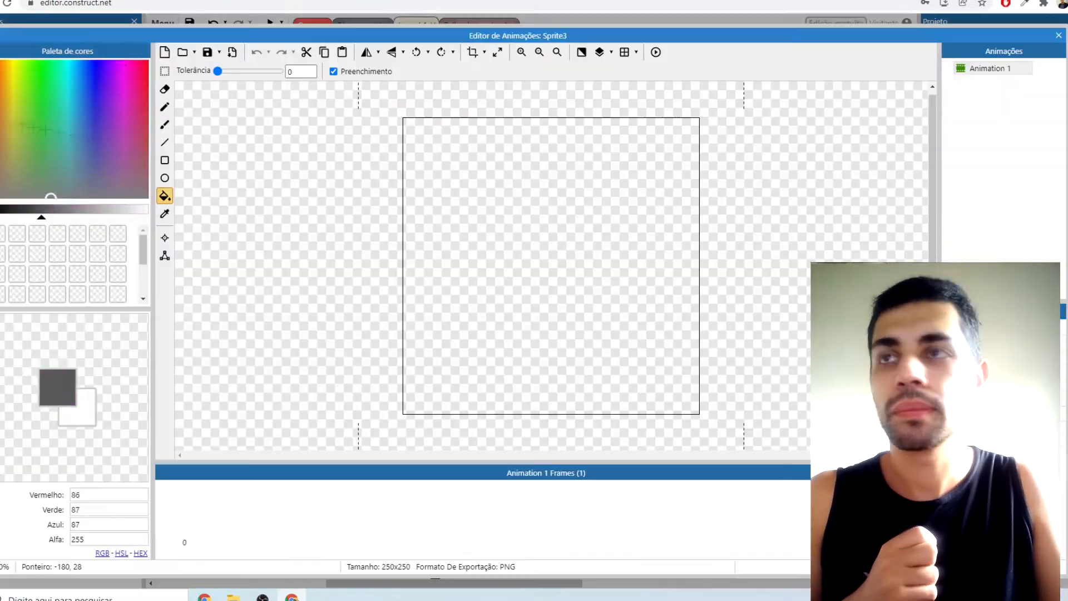
left_click(122, 65)
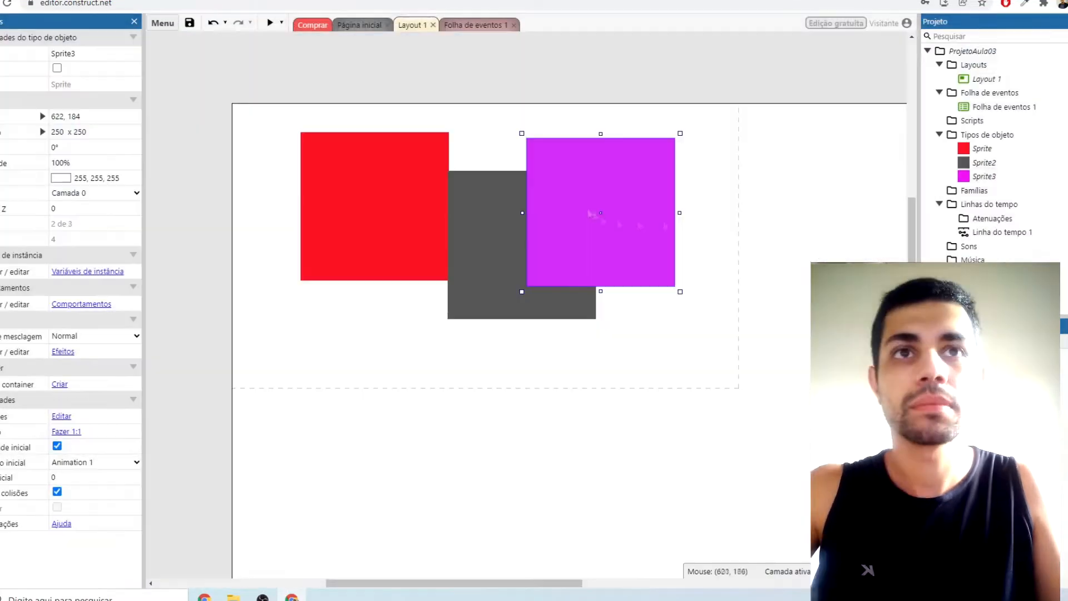
left_click(979, 177)
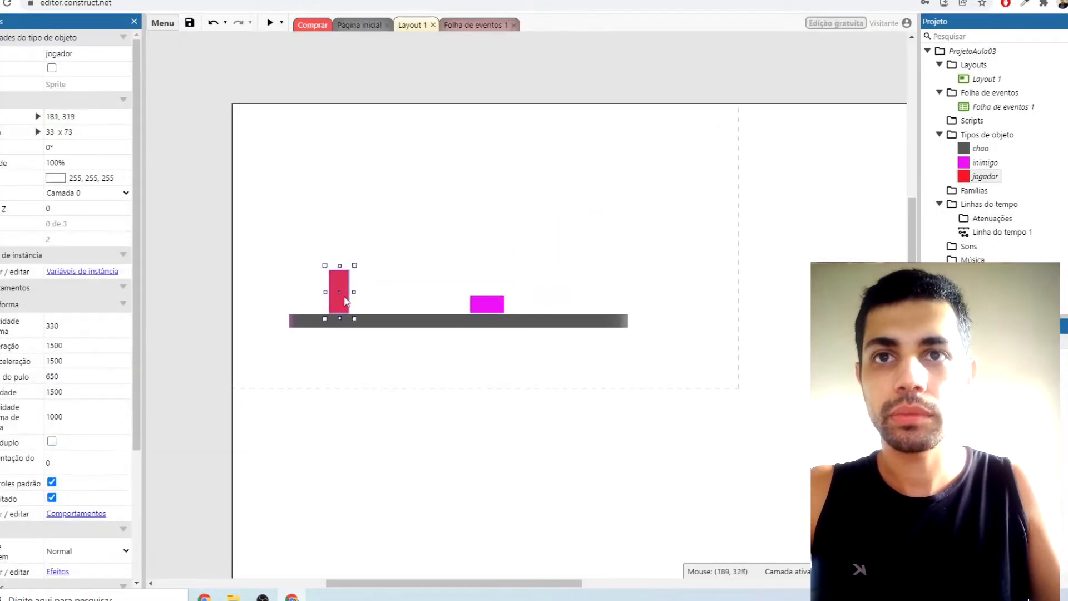
left_click(419, 263)
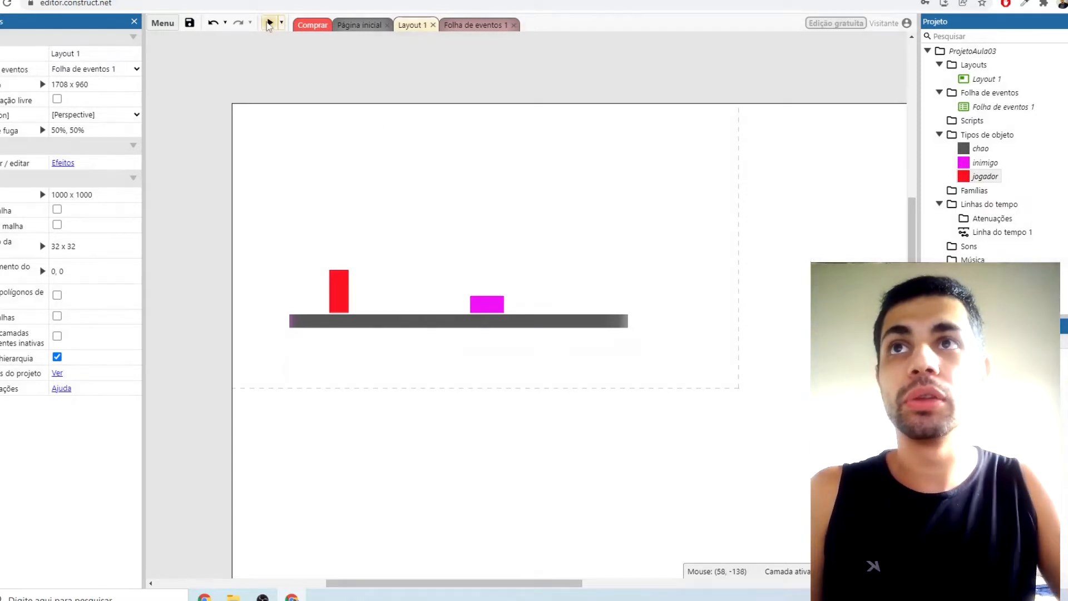
Preview the game, move the player back and forth across the floor, and close the preview.
left_click(269, 24)
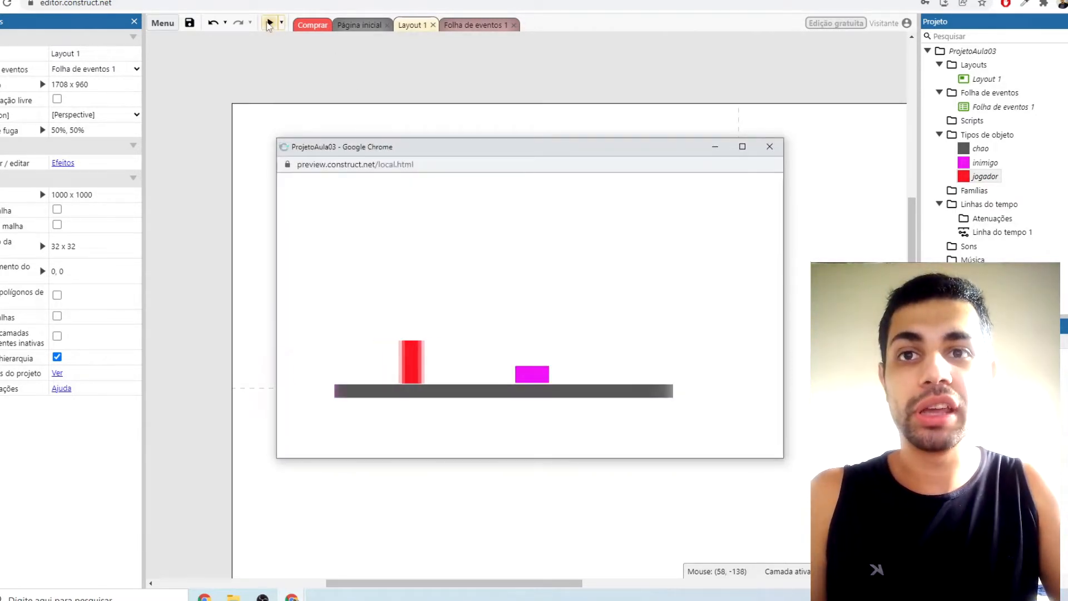
key("Right")
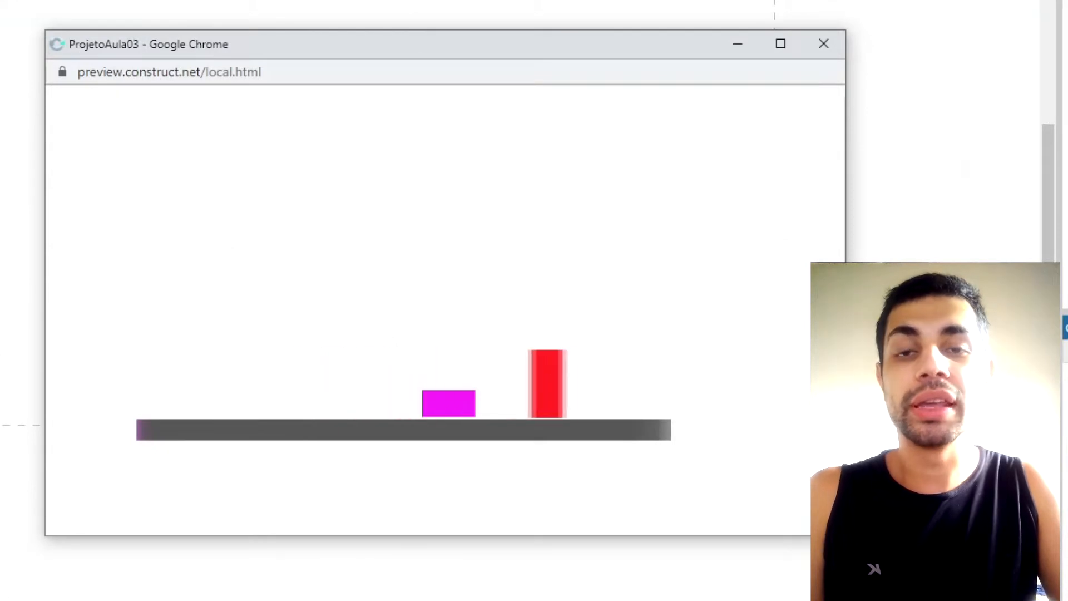
key("Left")
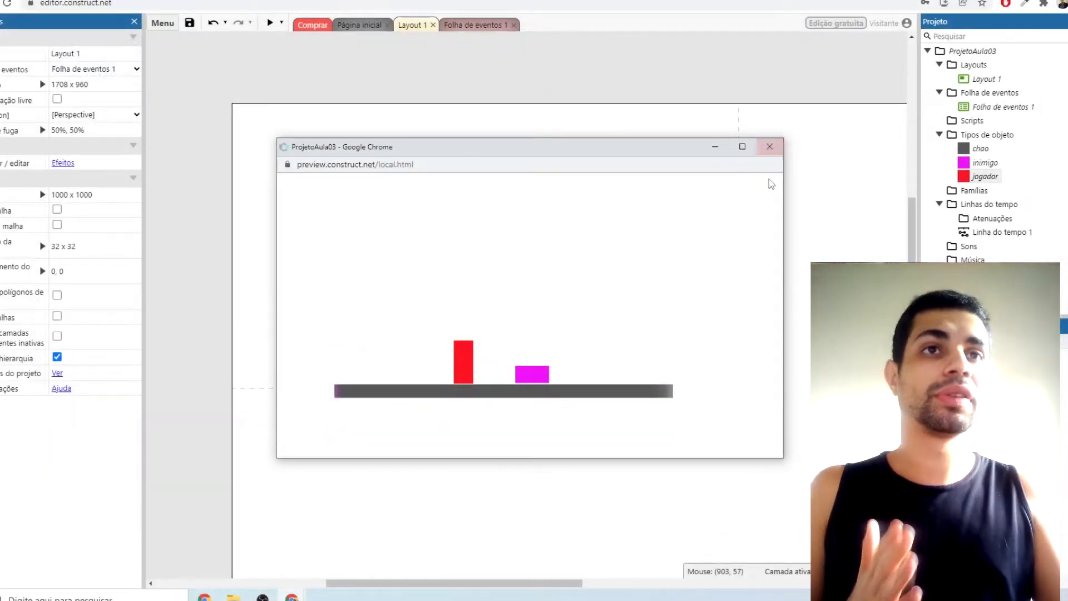
left_click(770, 147)
Add the Senóide movement behavior to the inimigo sprite.
left_click(501, 303)
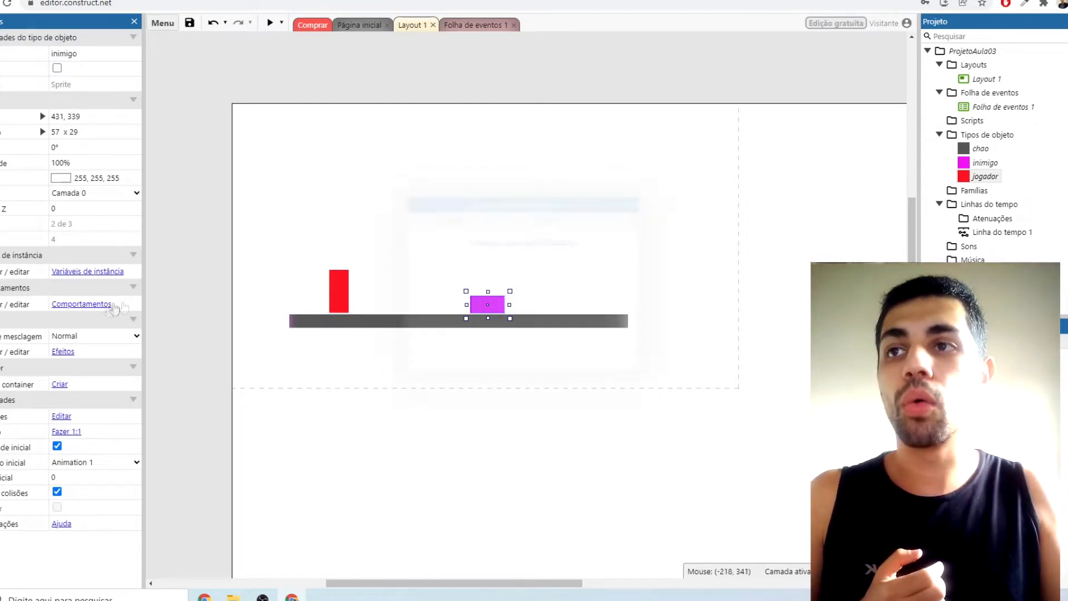
left_click(84, 304)
left_click(515, 239)
scroll(445, 262, "down", 5)
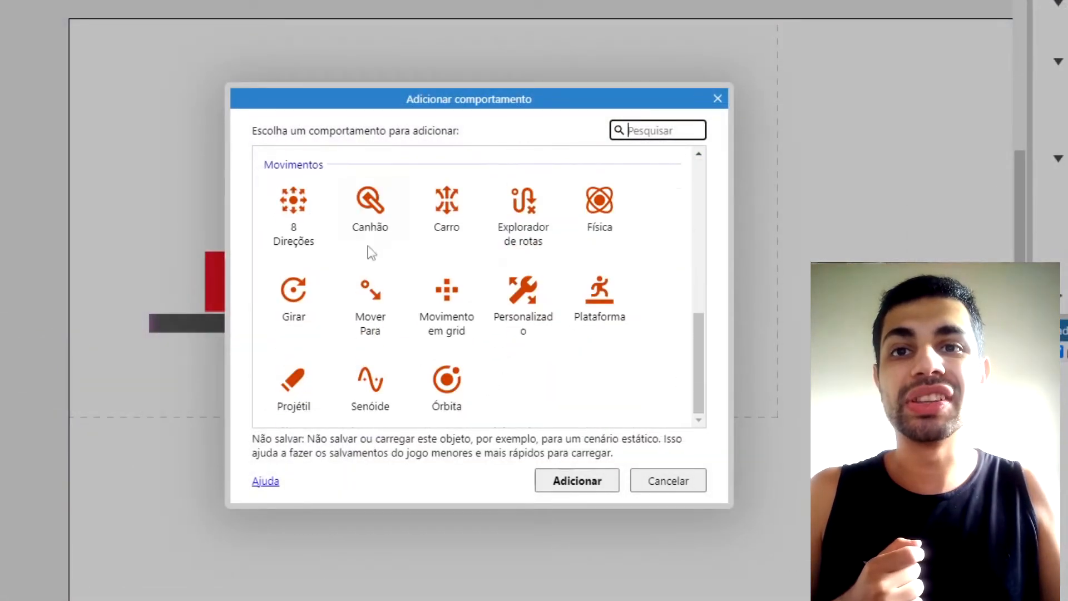
double_click(369, 379)
left_click(629, 159)
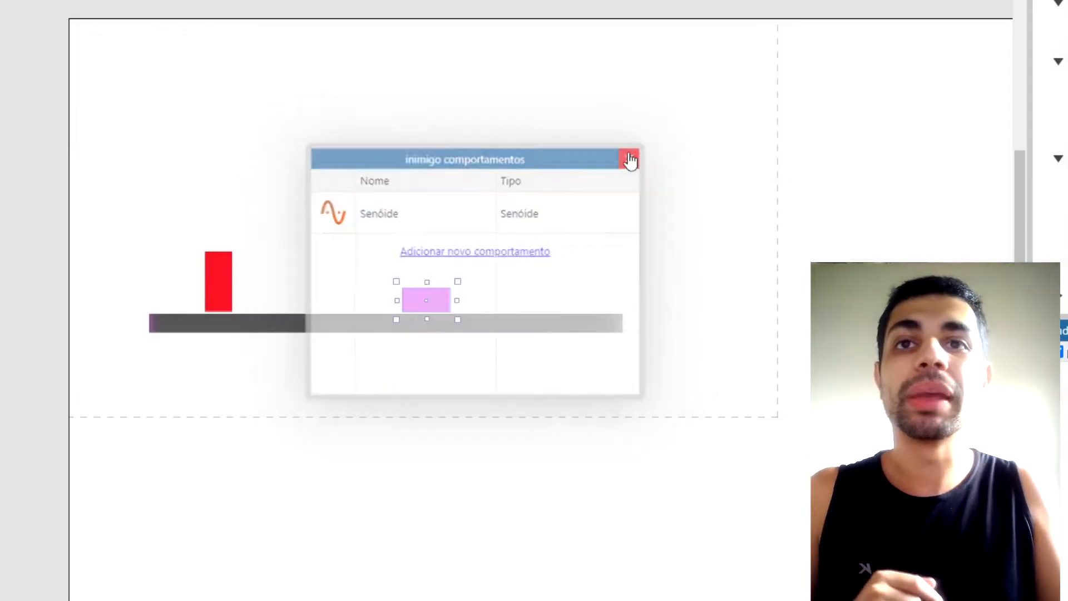
Preview the game to check the enemy's sine movement, and close the preview.
key("F5")
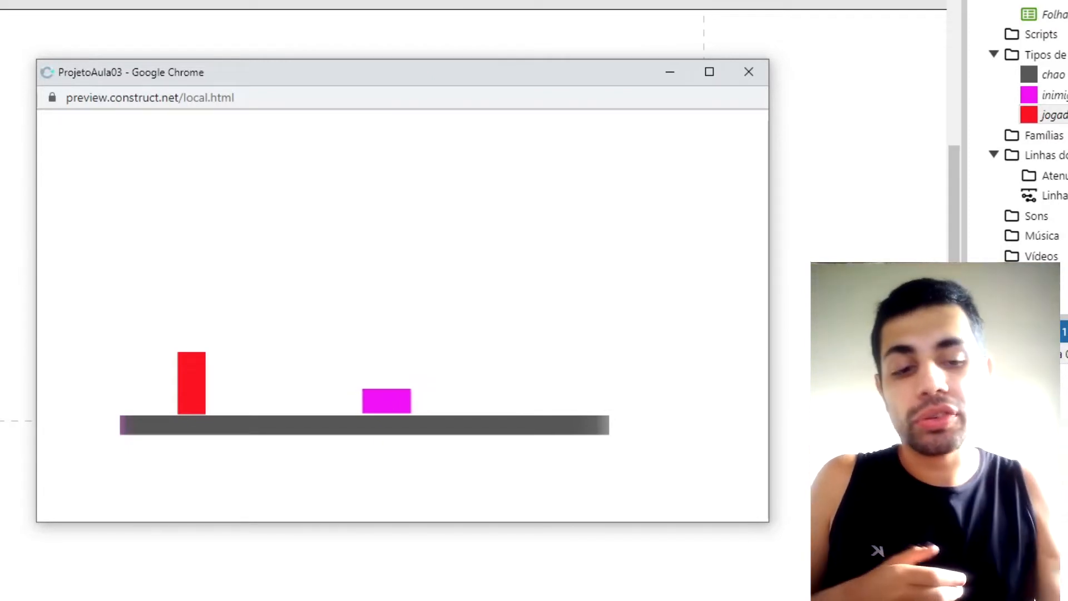
key("Right")
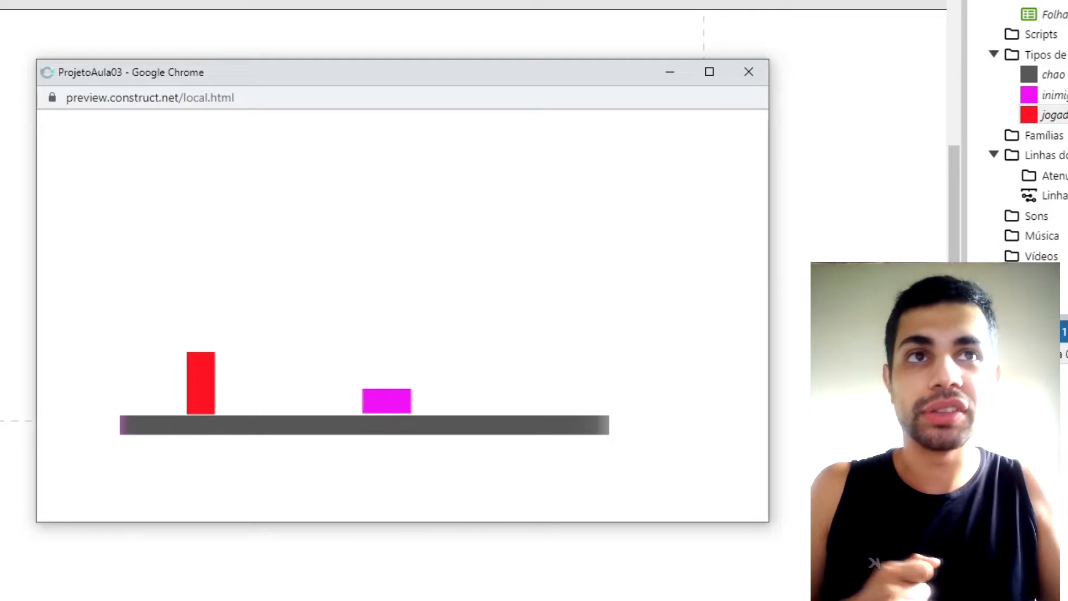
left_click(749, 72)
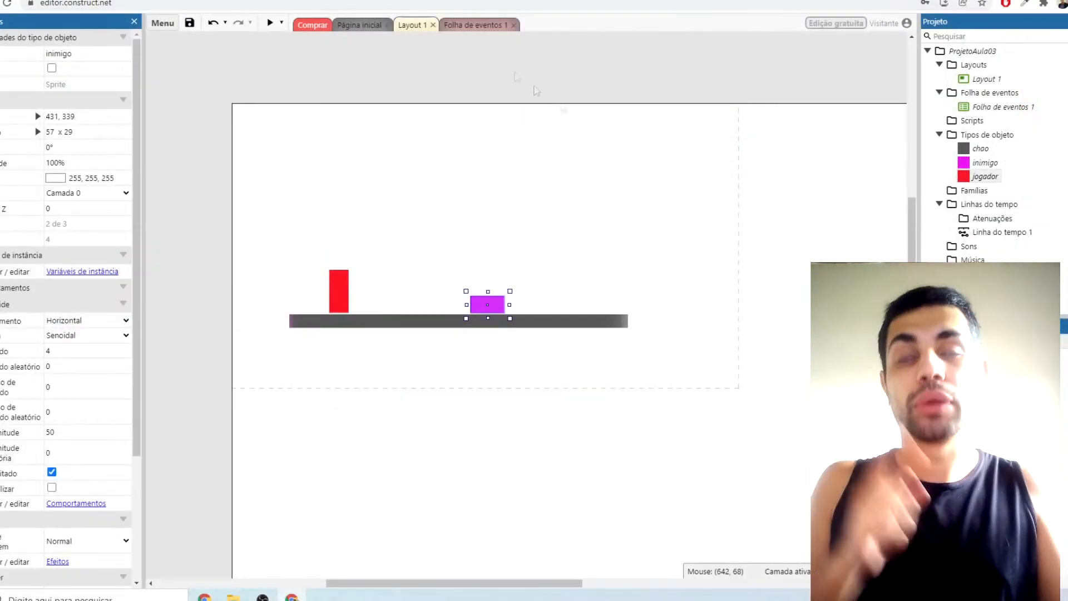
Add an event to Folha de eventos 1 with the inimigo condition "On collision with another object", using jogador as the object.
left_click(468, 27)
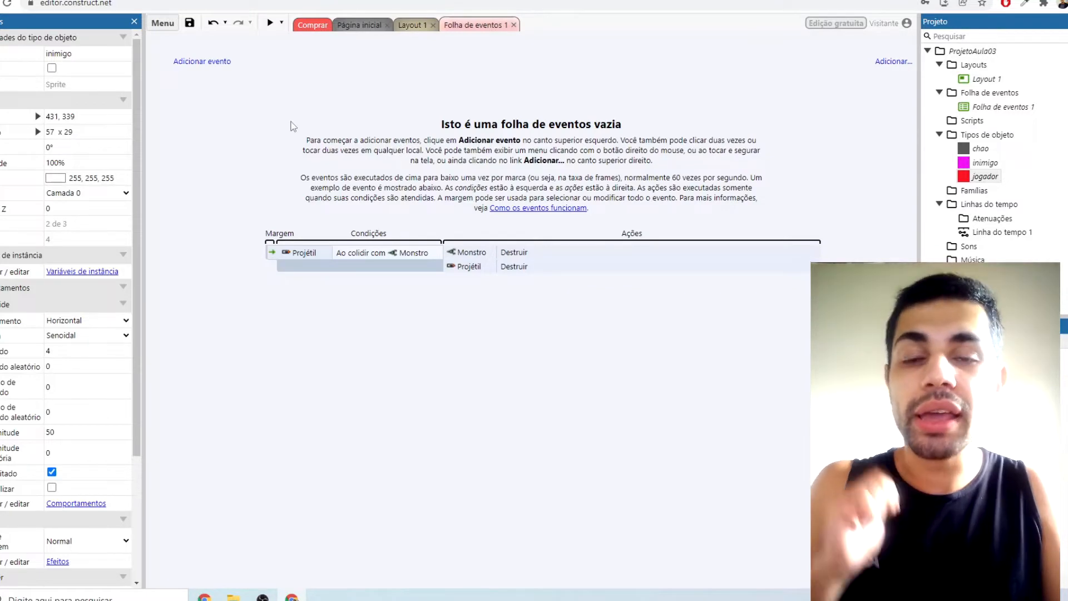
left_click(211, 64)
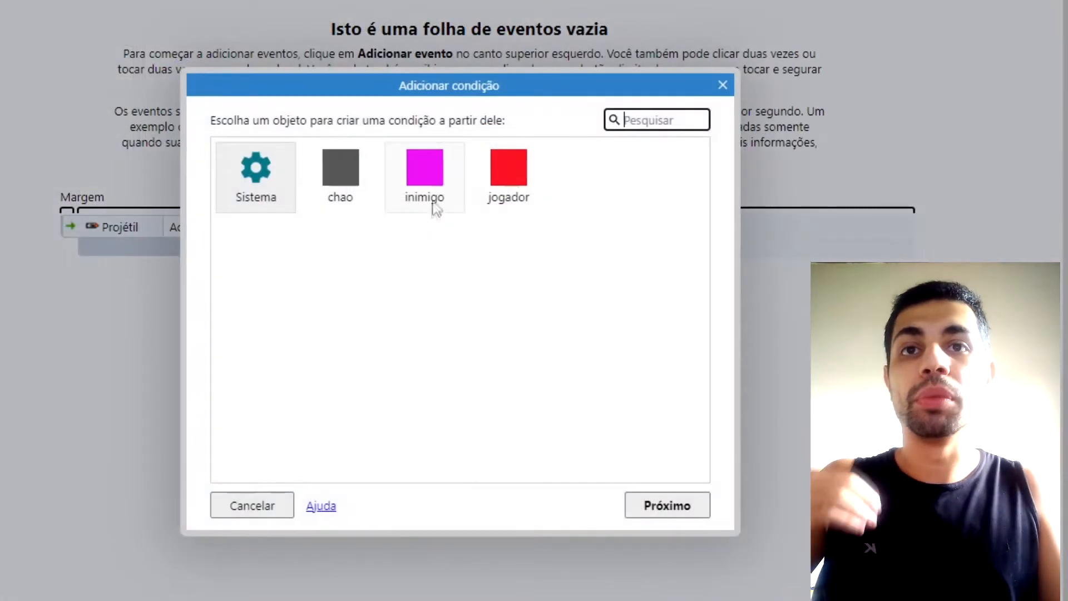
double_click(436, 209)
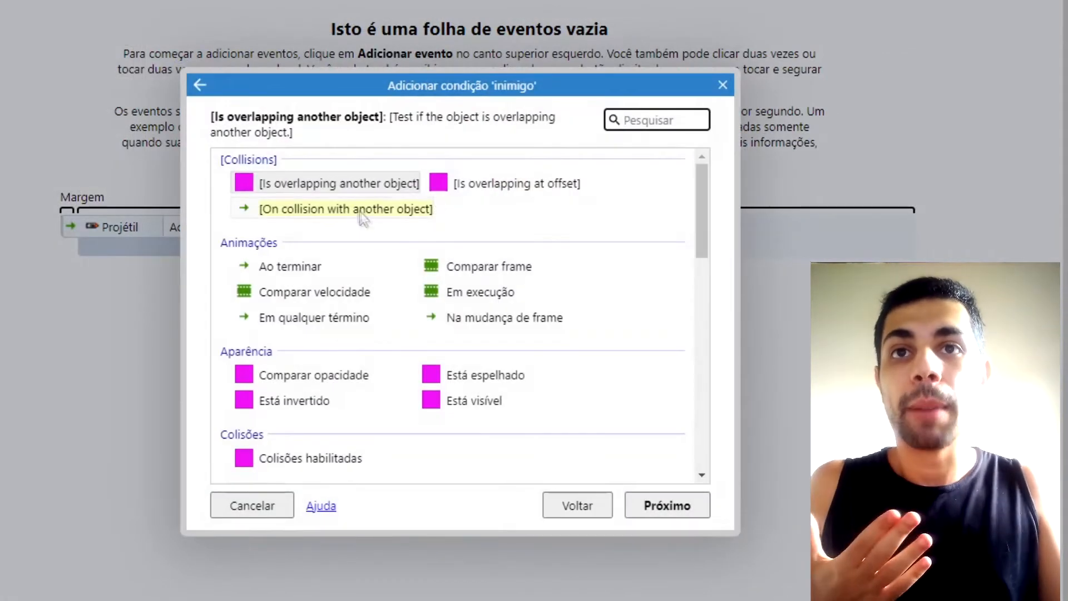
left_click(321, 215)
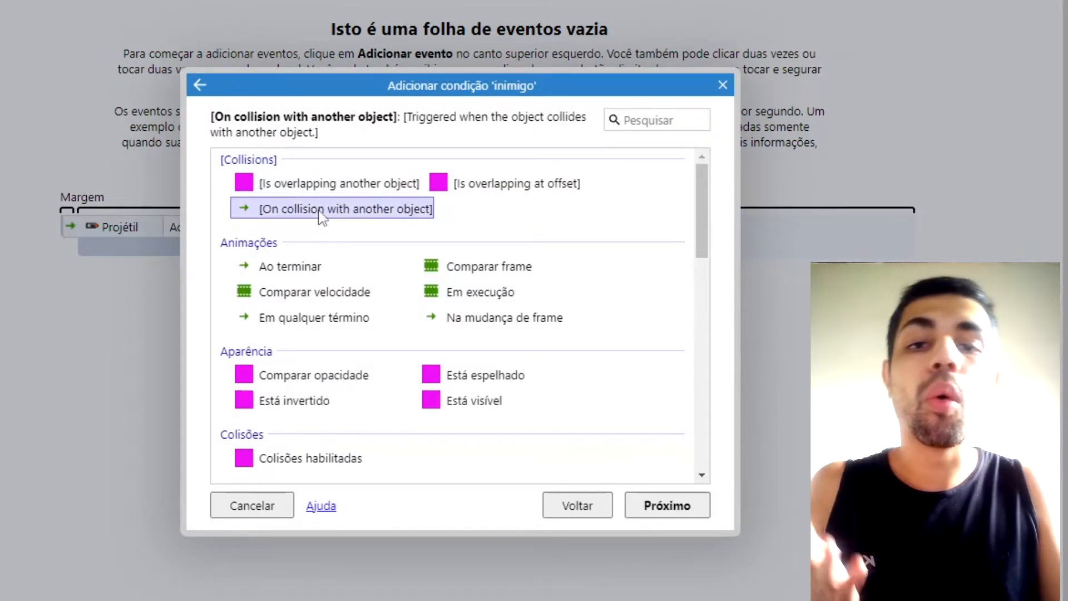
double_click(321, 214)
left_click(406, 255)
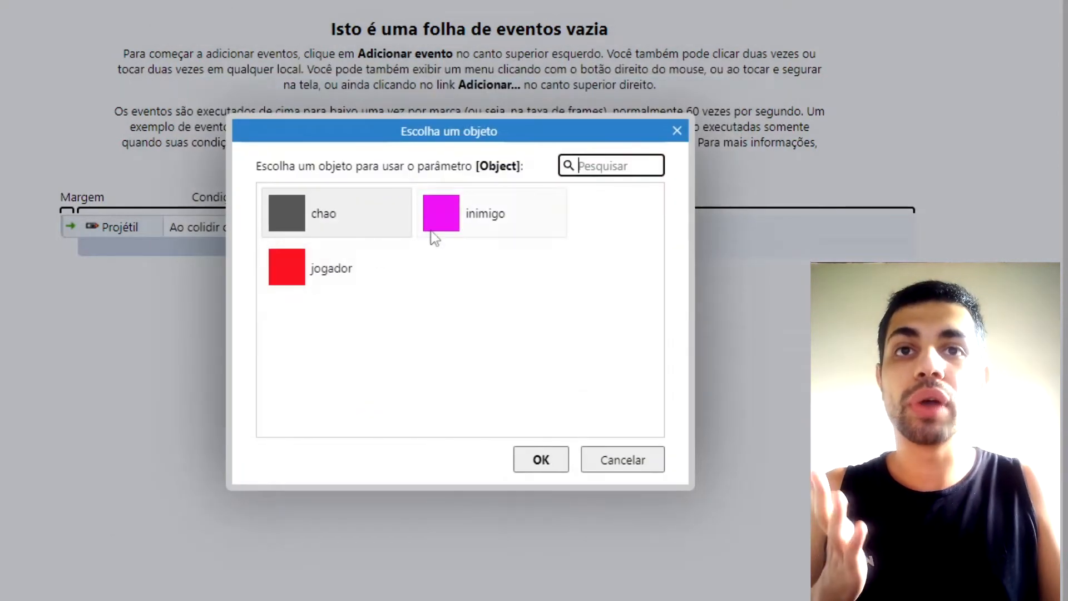
double_click(342, 276)
left_click(624, 412)
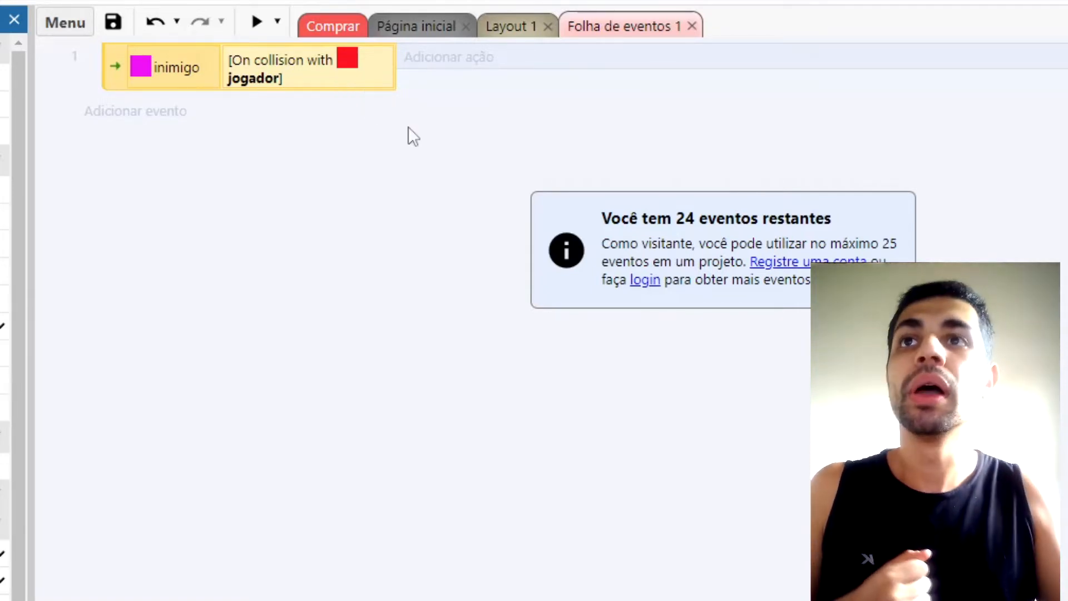
left_click(409, 128)
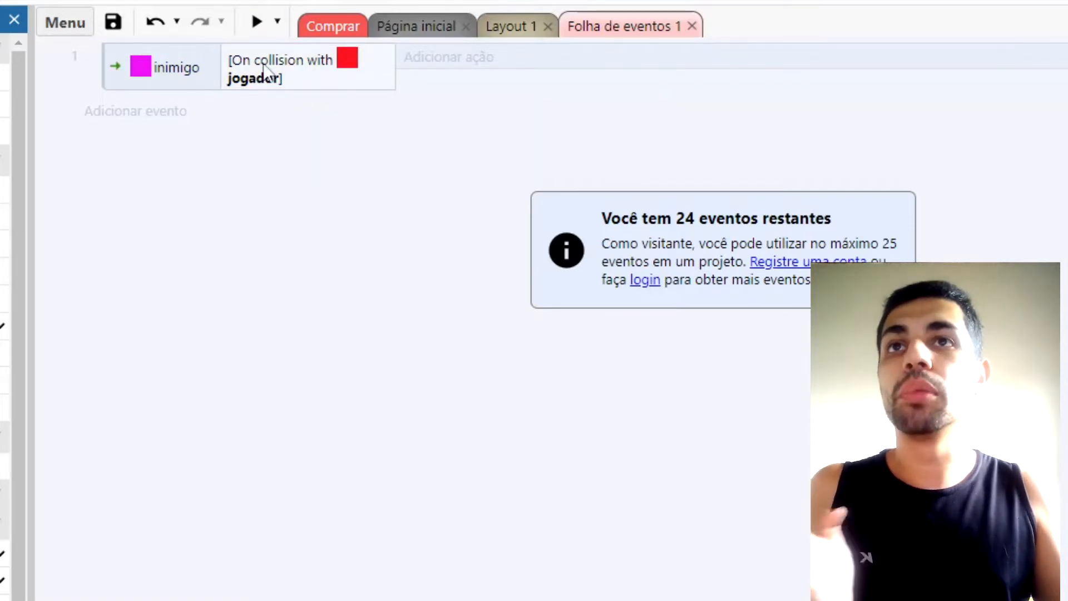
Add a jogador action Definir posição to the collision event, with X 165 and Y 299.
left_click(482, 60)
double_click(770, 367)
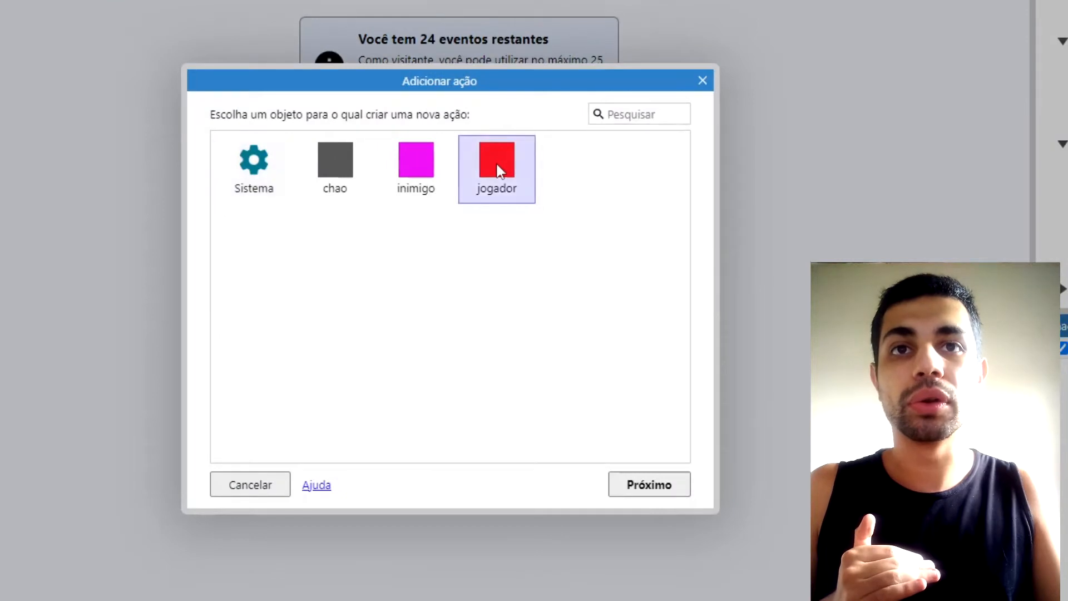
scroll(847, 425, "down", 5)
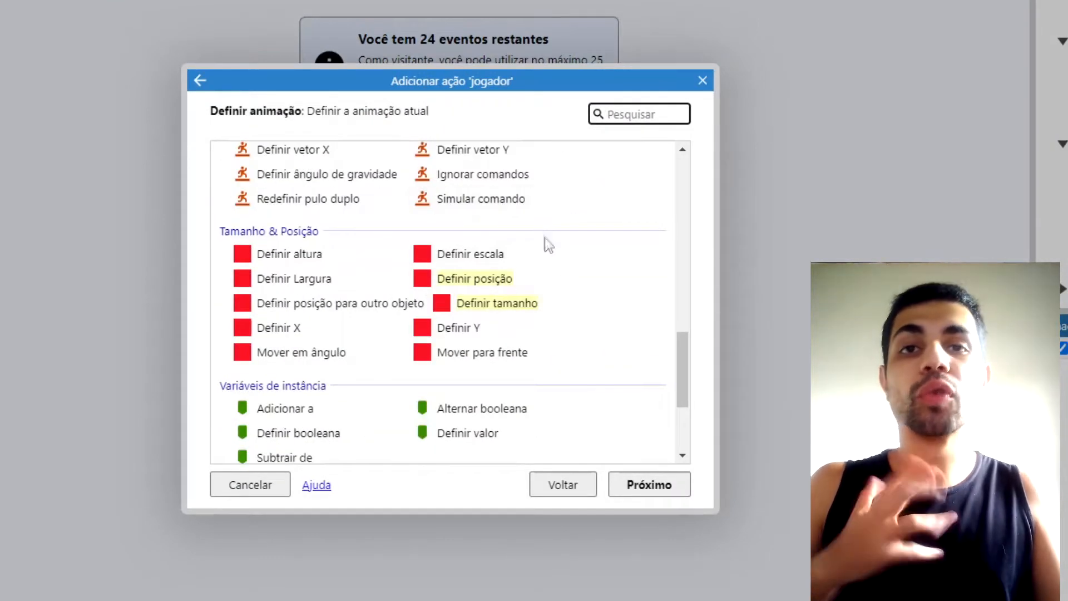
double_click(512, 281)
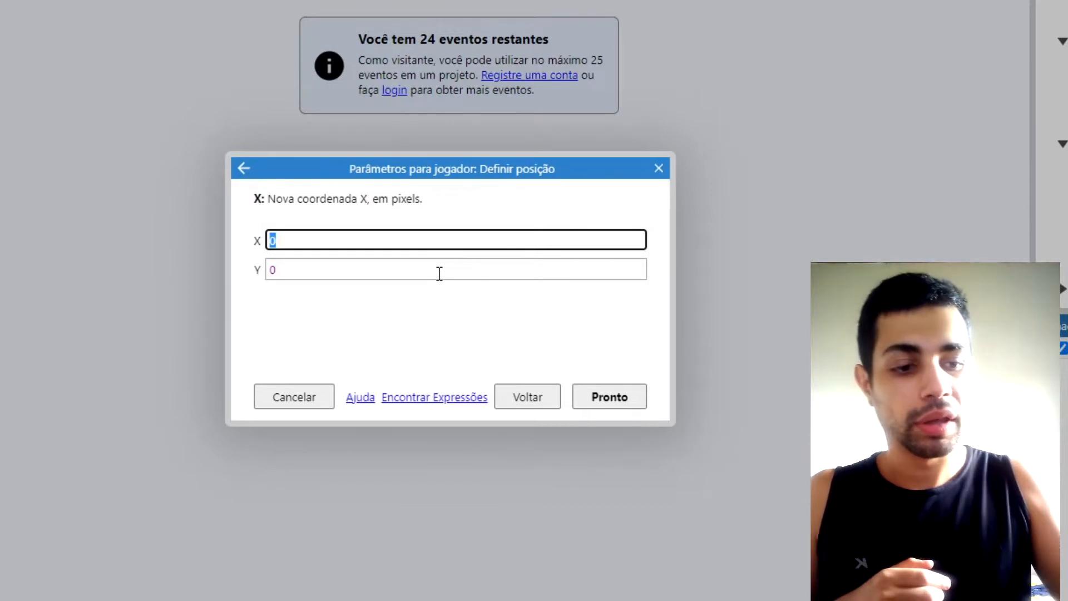
type("165")
left_click(440, 274)
type("299")
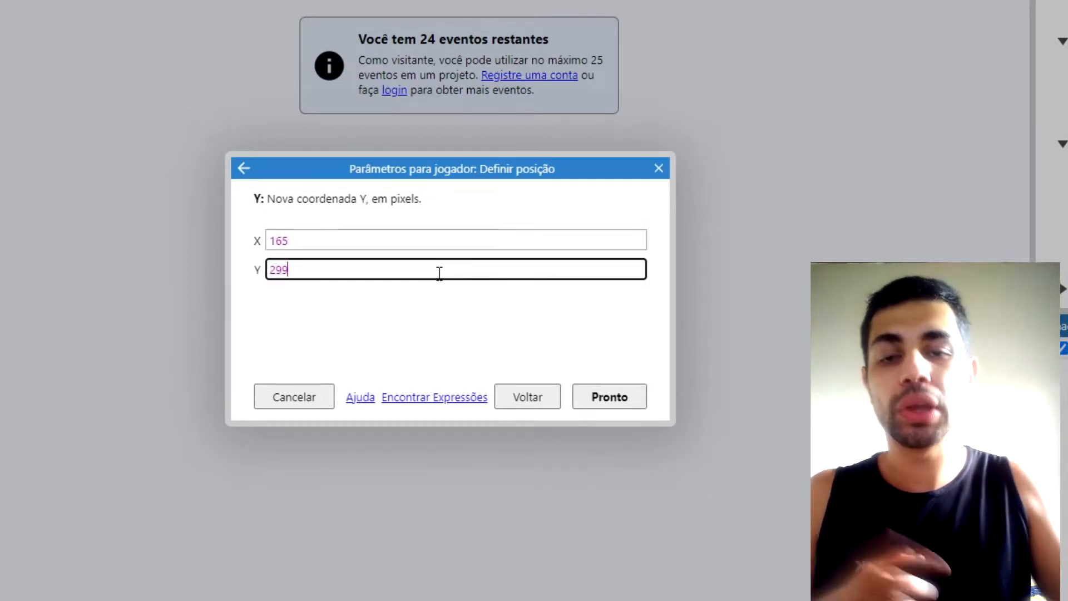
left_click(612, 397)
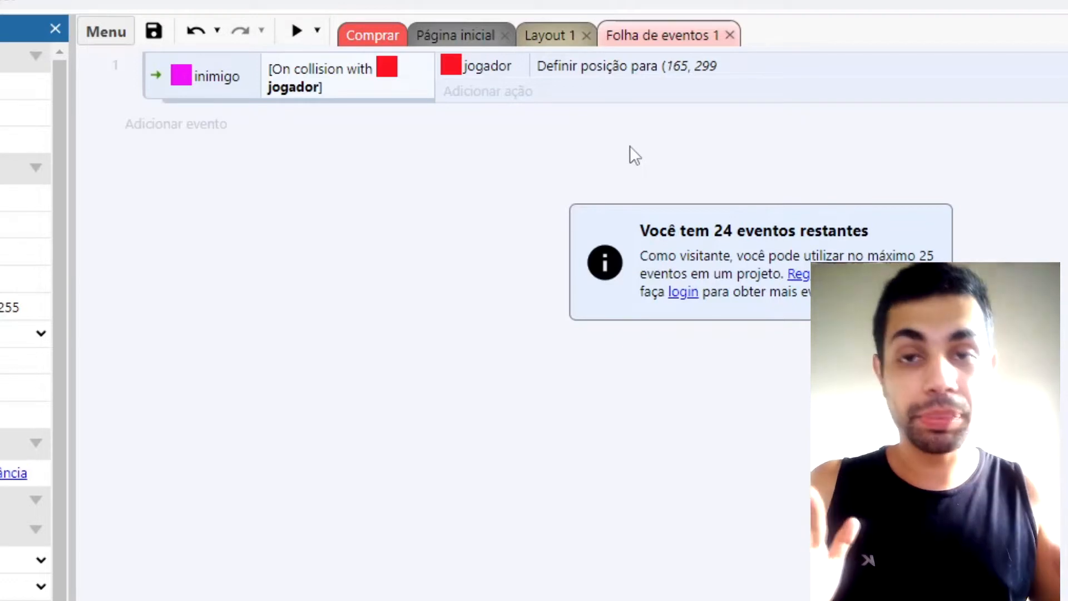
left_click(511, 270)
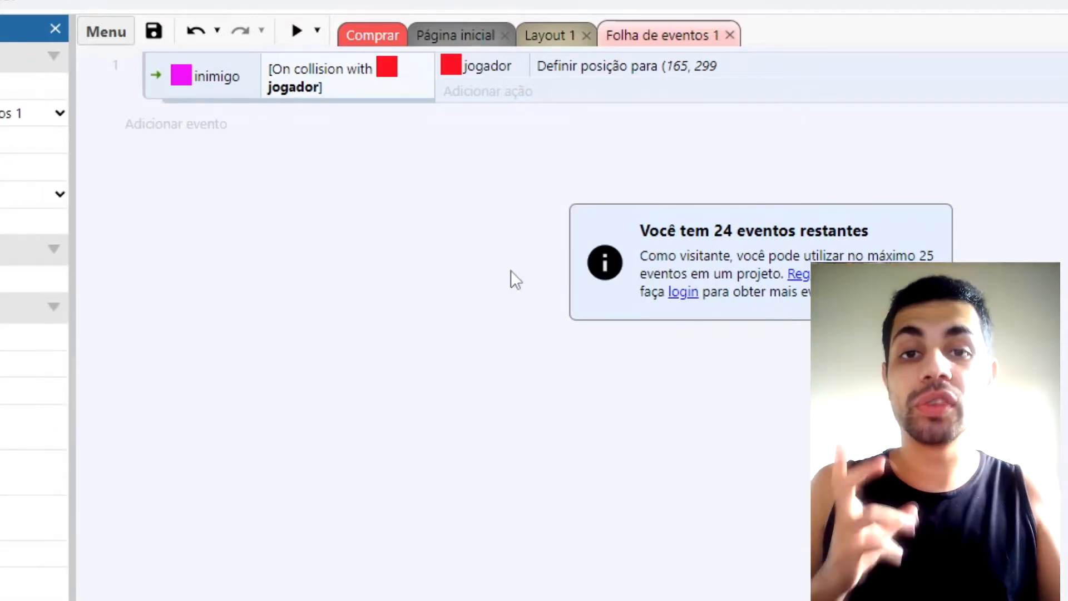
Preview Layout 1 and test the collision event by walking the player into the enemy and jumping over it, and close the preview.
left_click(541, 37)
left_click(298, 33)
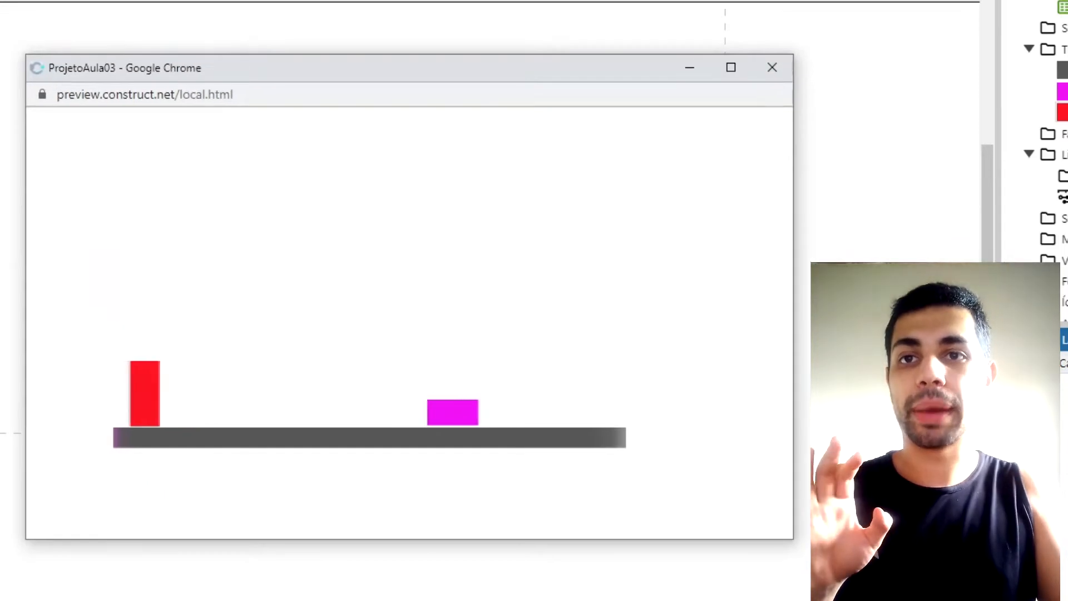
key("Right")
key("Left")
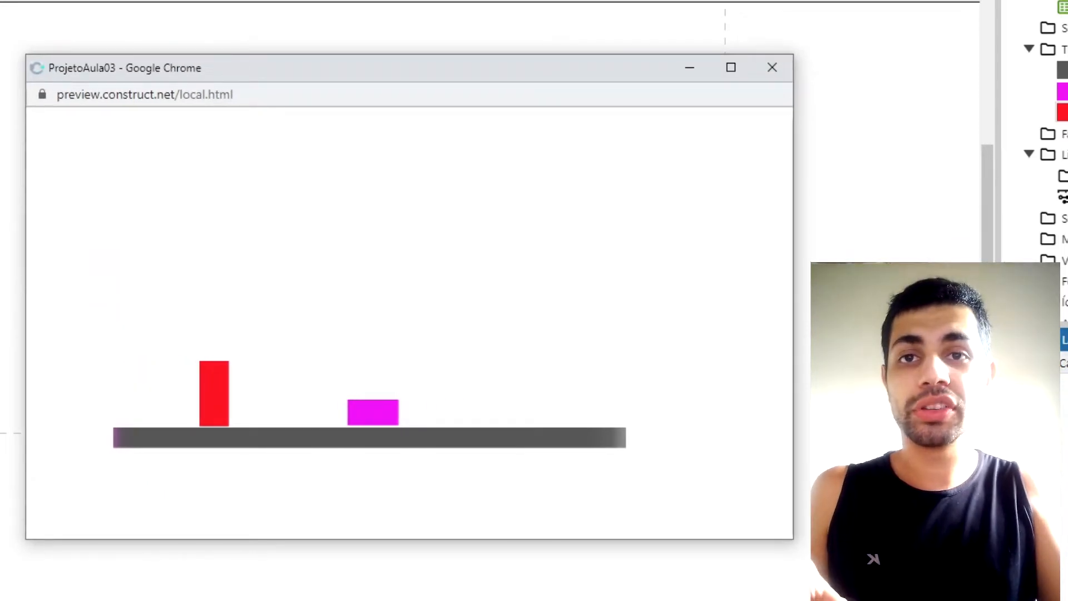
key("Right")
key("Left")
key("Right")
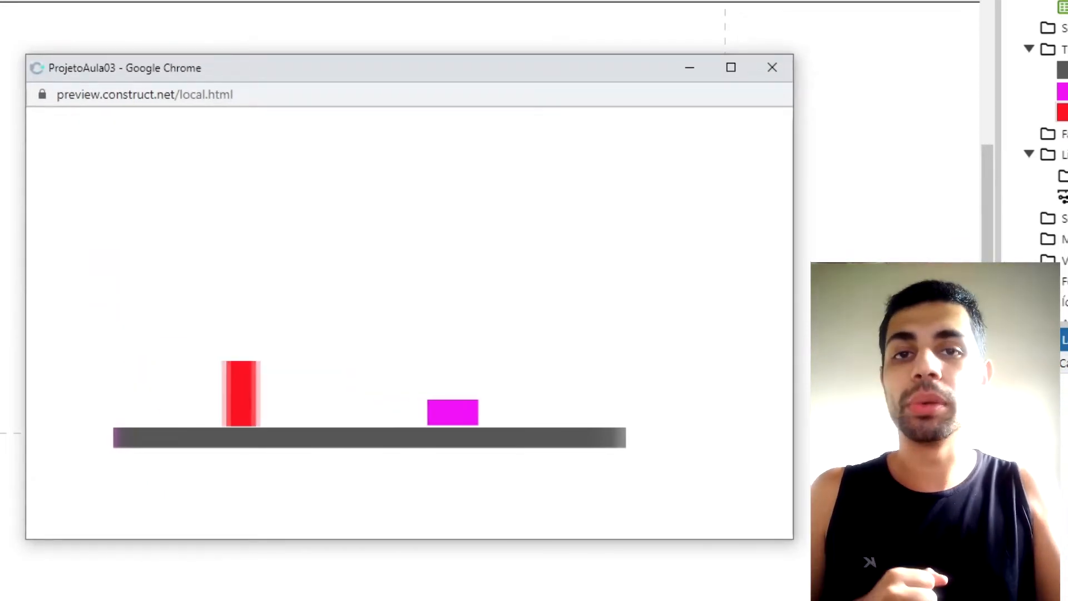
key("Right")
key("Up")
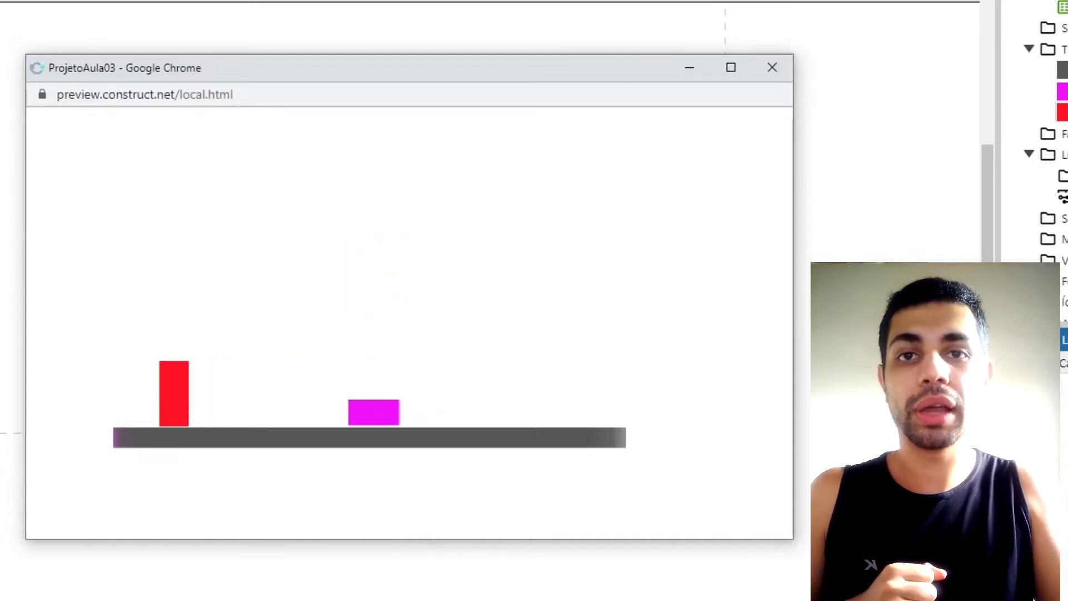
key("Right")
key("Up")
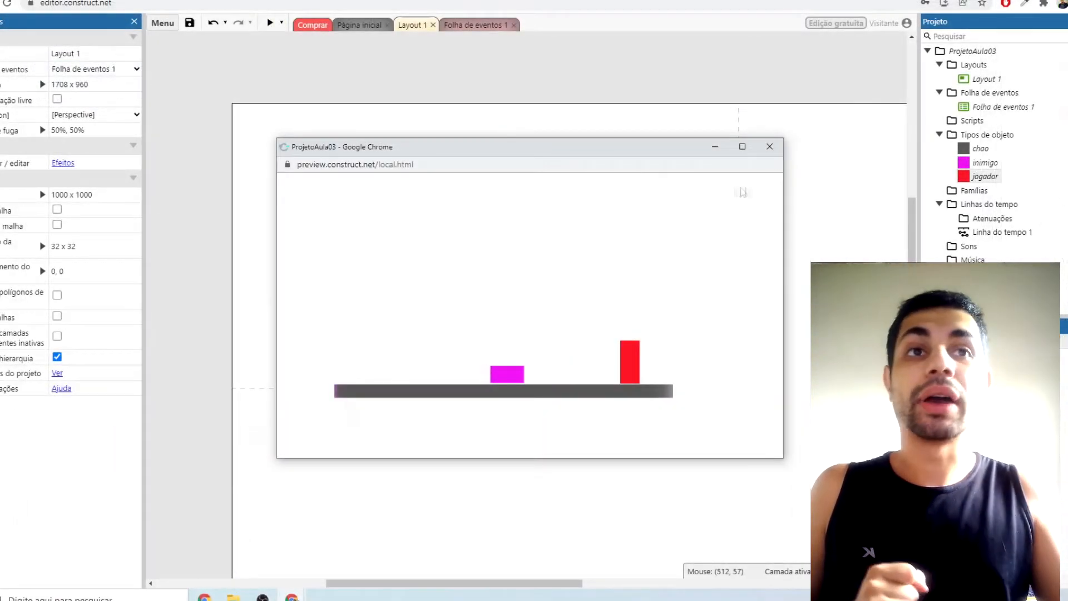
left_click(769, 146)
Delete the player, enemy and floor instances from Layout 1.
left_click_drag(690, 389, 273, 233)
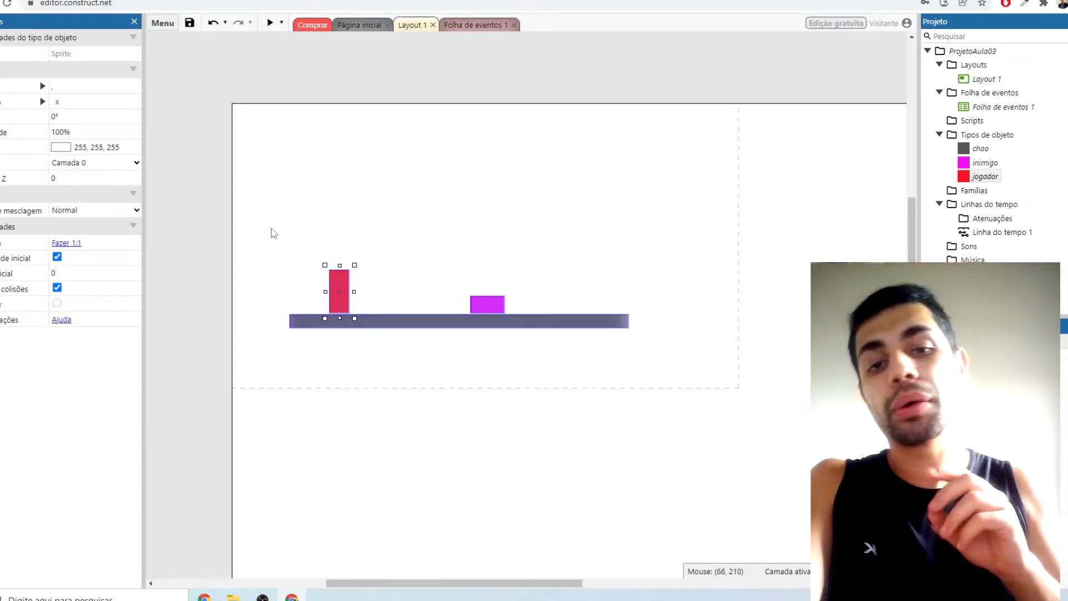
key("Delete")
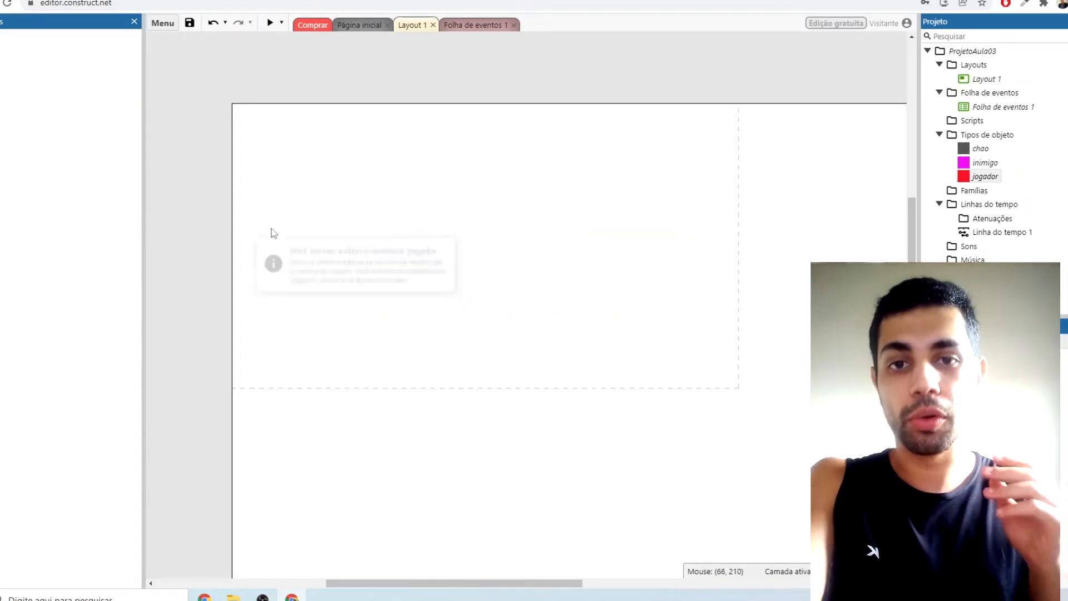
left_click(475, 159)
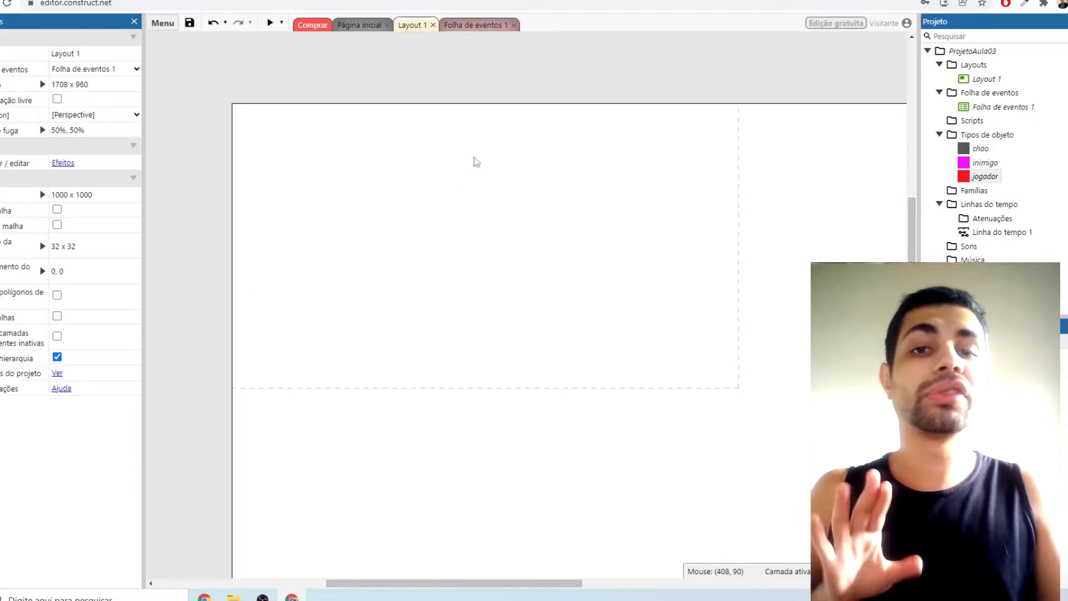
Delete the chao object type from the project.
left_click(979, 149)
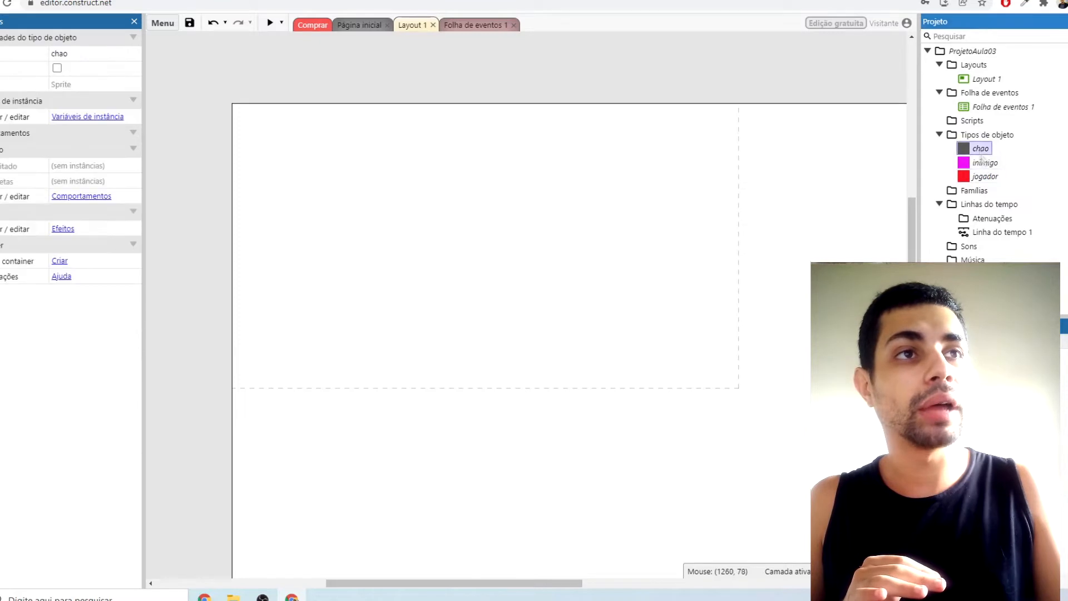
left_click(978, 163)
left_click(978, 176)
left_click(978, 163)
left_click(978, 150)
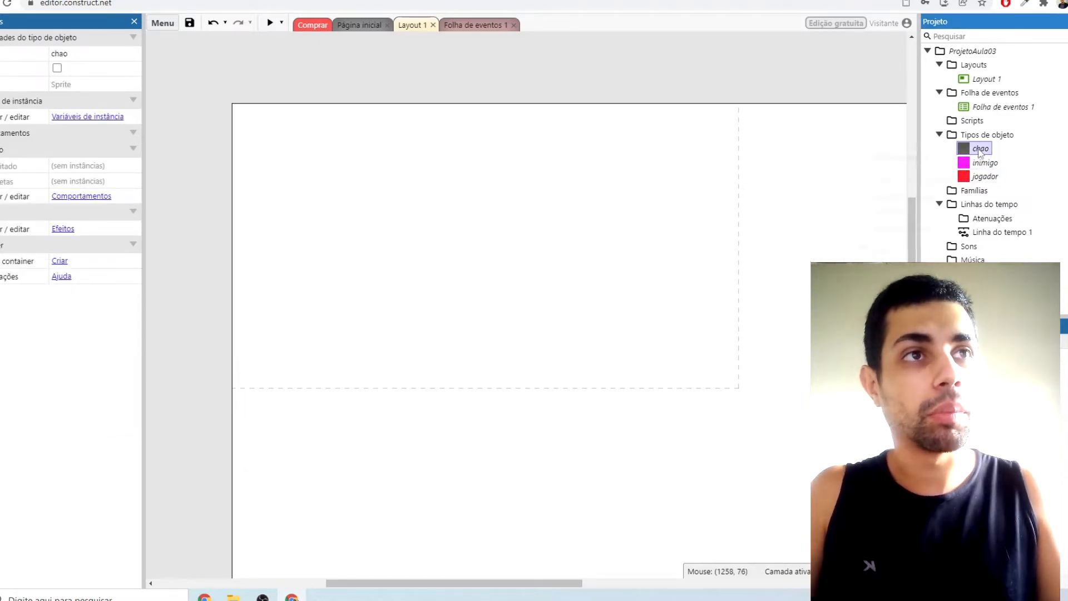
right_click(979, 148)
left_click(902, 297)
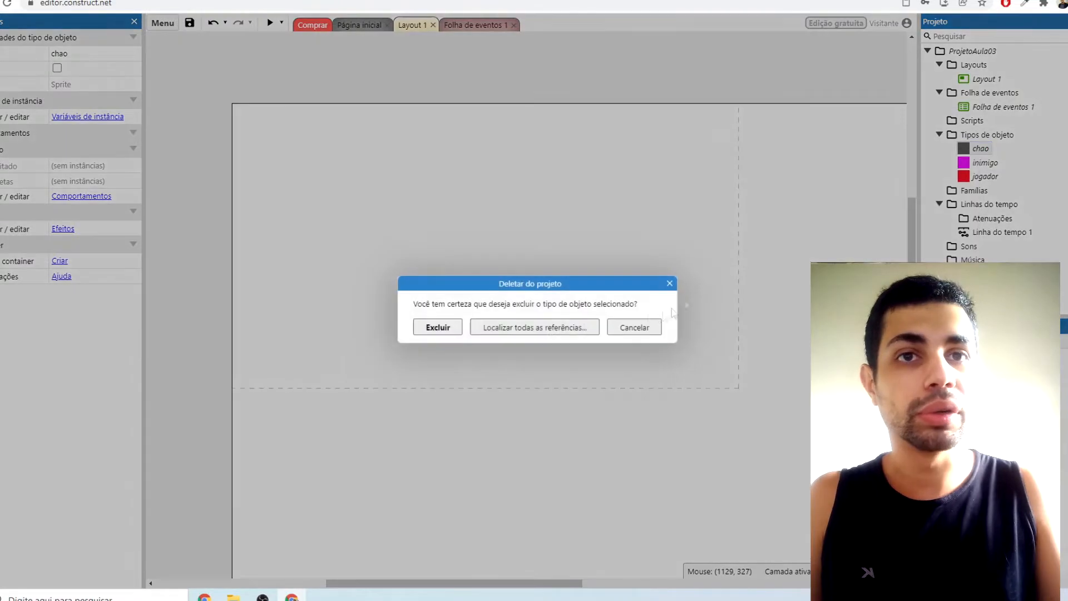
left_click(448, 332)
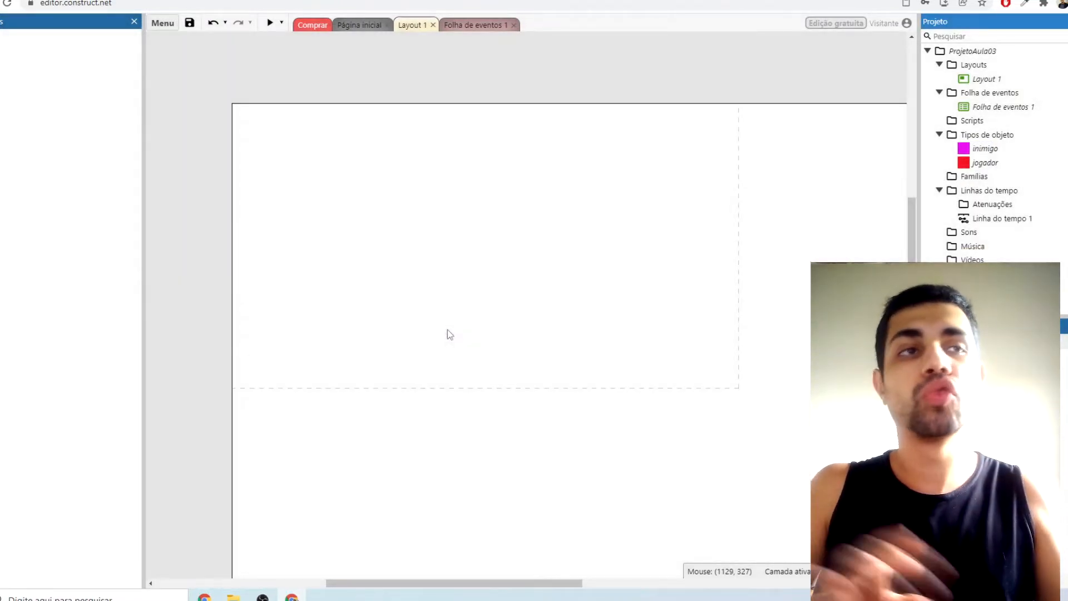
Delete the inimigo and jogador object types from the project.
left_click(986, 149)
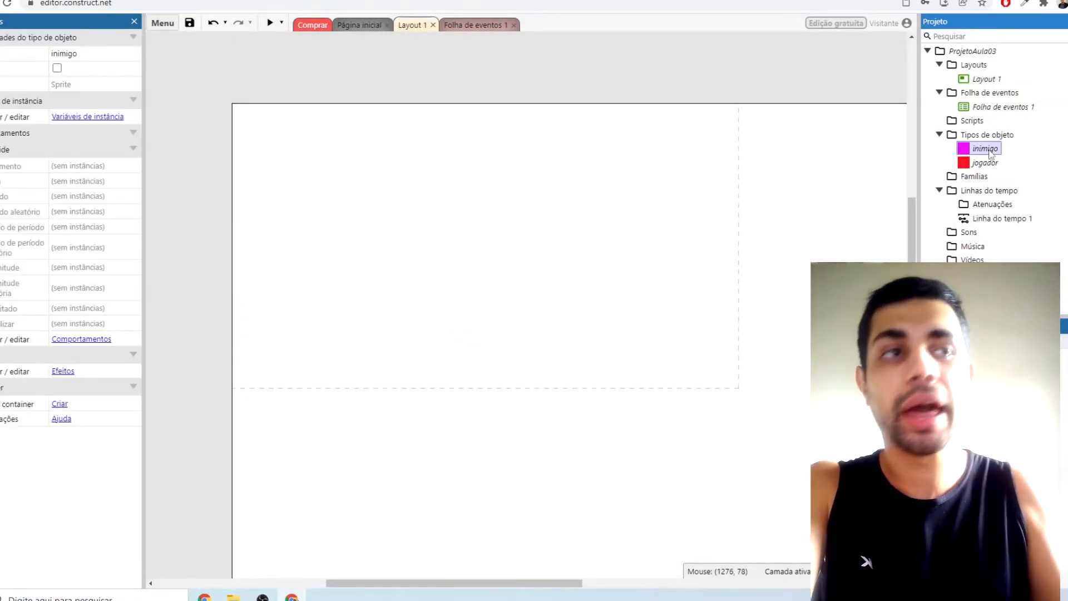
key("Delete")
key("Return")
left_click(990, 151)
key("Delete")
key("Return")
left_click(554, 241)
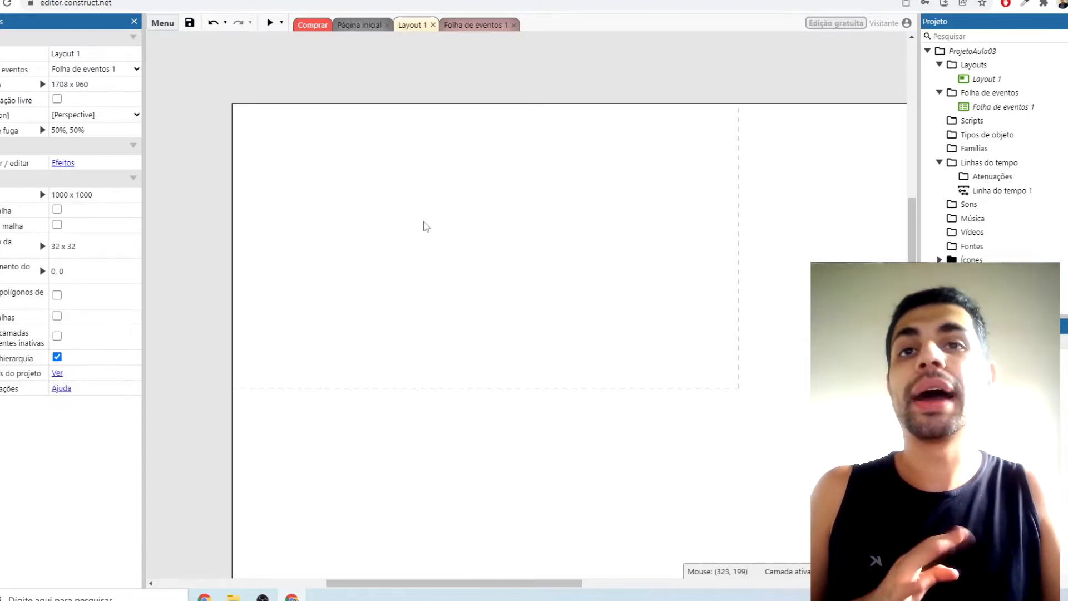
Insert a new Sprite object into Layout 1 at about 292, 211.
double_click(426, 226)
scroll(490, 272, "down", 10)
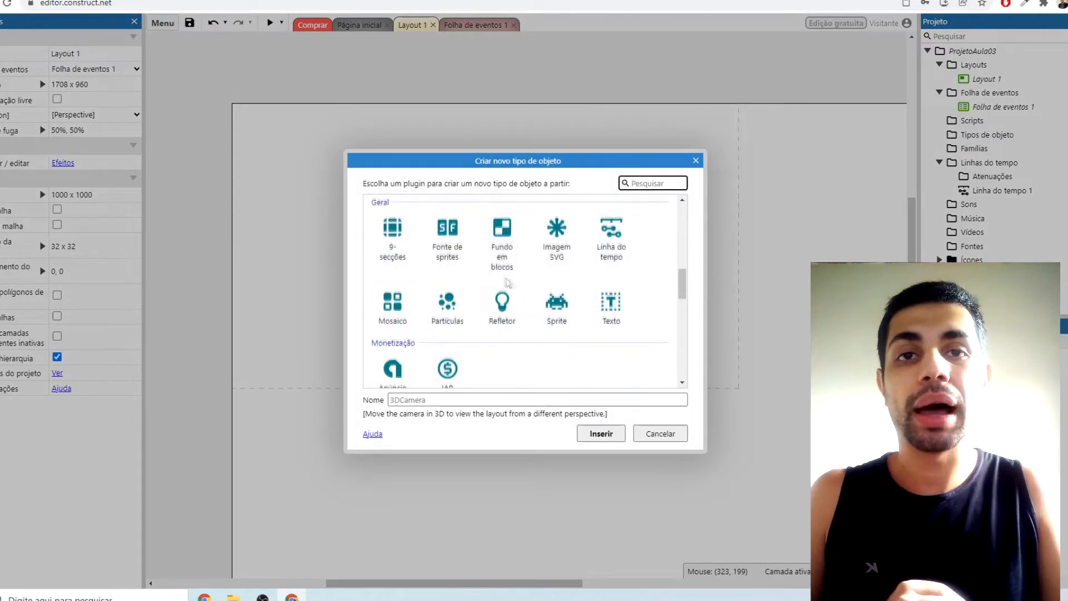
scroll(508, 283, "down", 1)
left_click(564, 258)
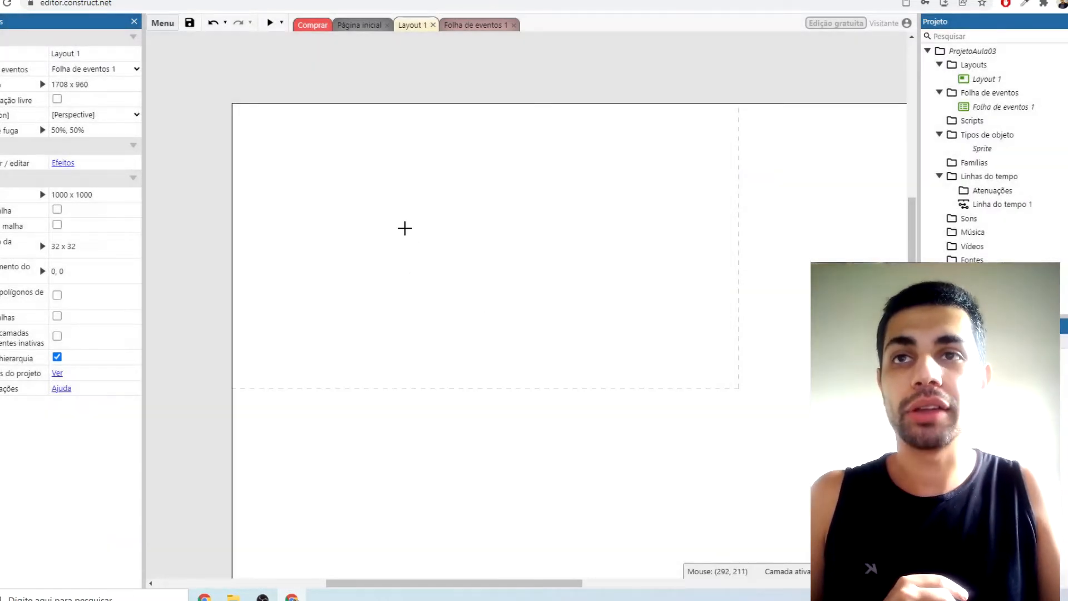
left_click(404, 228)
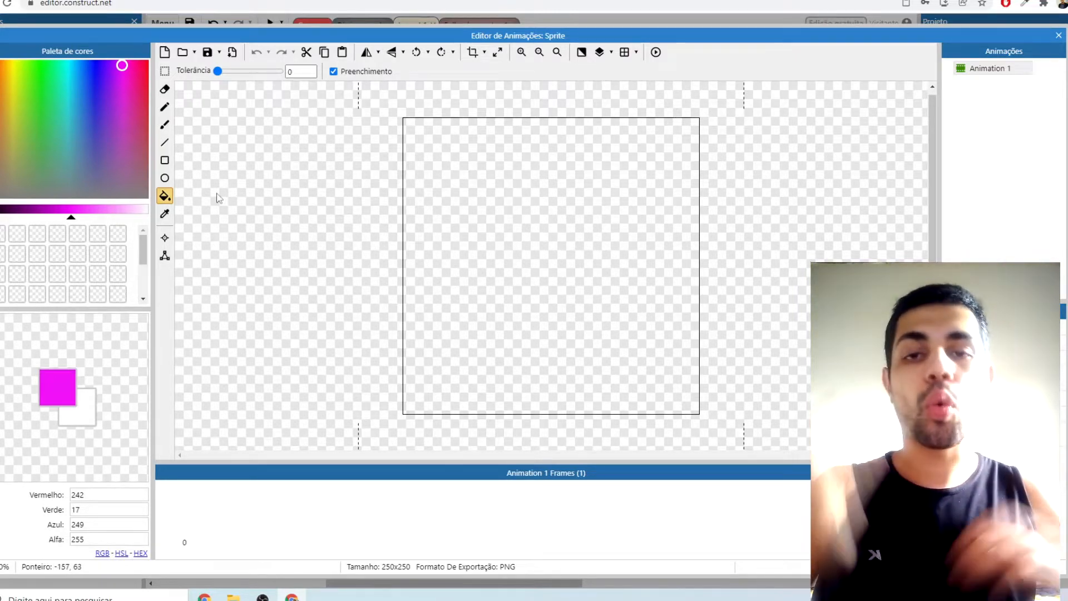
Draw a filled red circle (RGB 253, 12, 28) nearly filling the sprite's 250x250 image and close the animation editor.
left_click(164, 178)
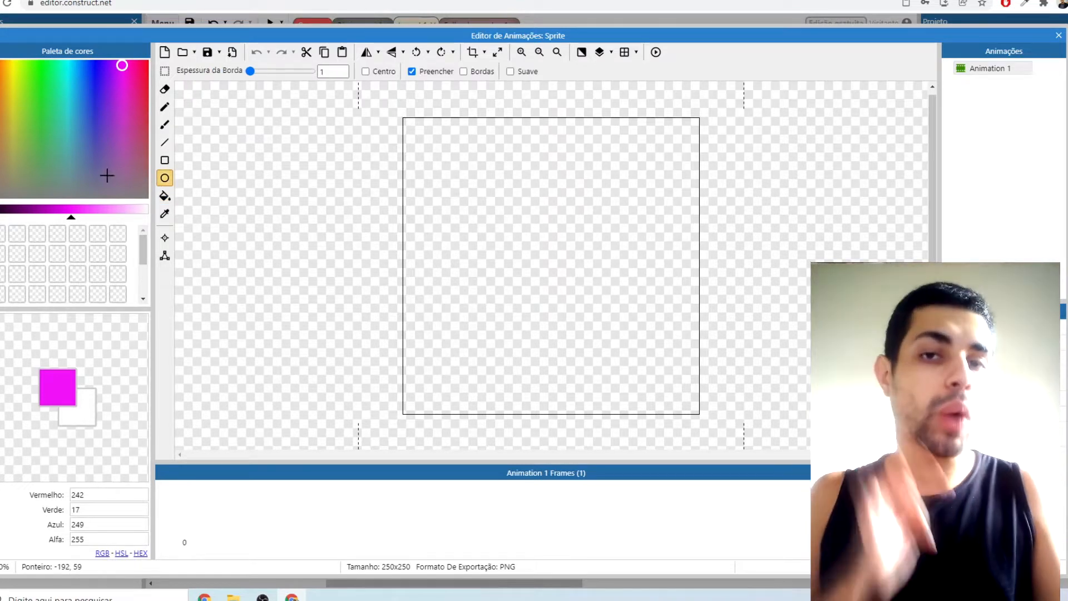
left_click_drag(106, 79, 162, 68)
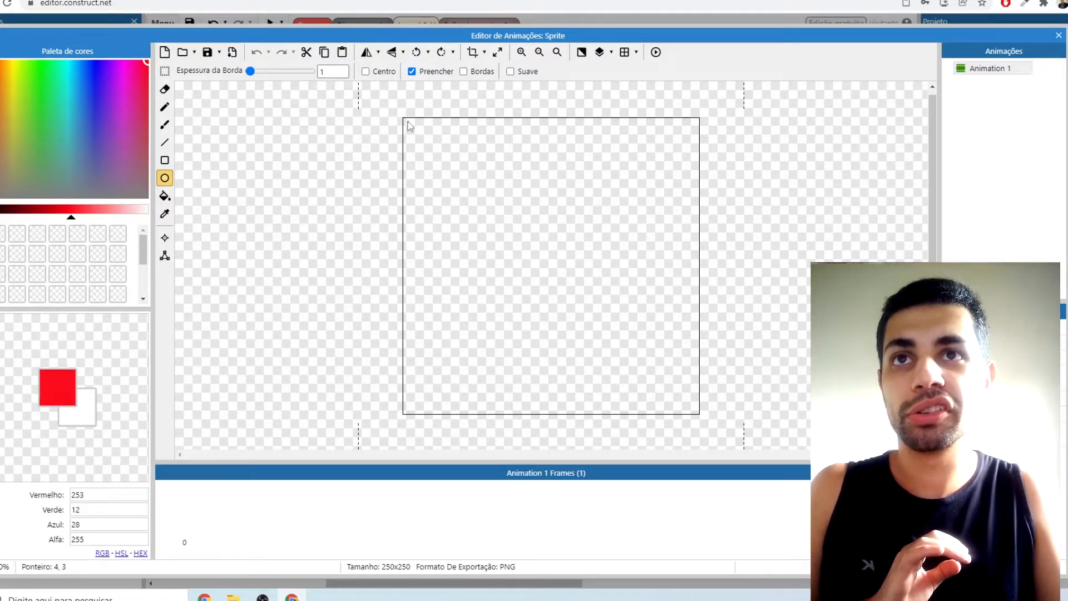
left_click_drag(412, 129, 689, 410)
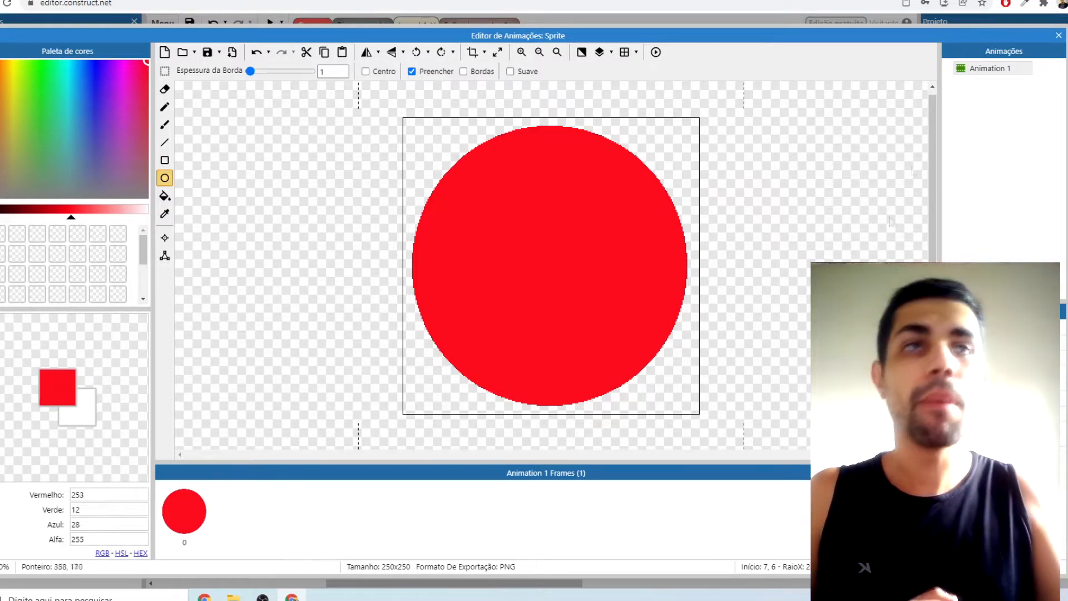
left_click(1059, 35)
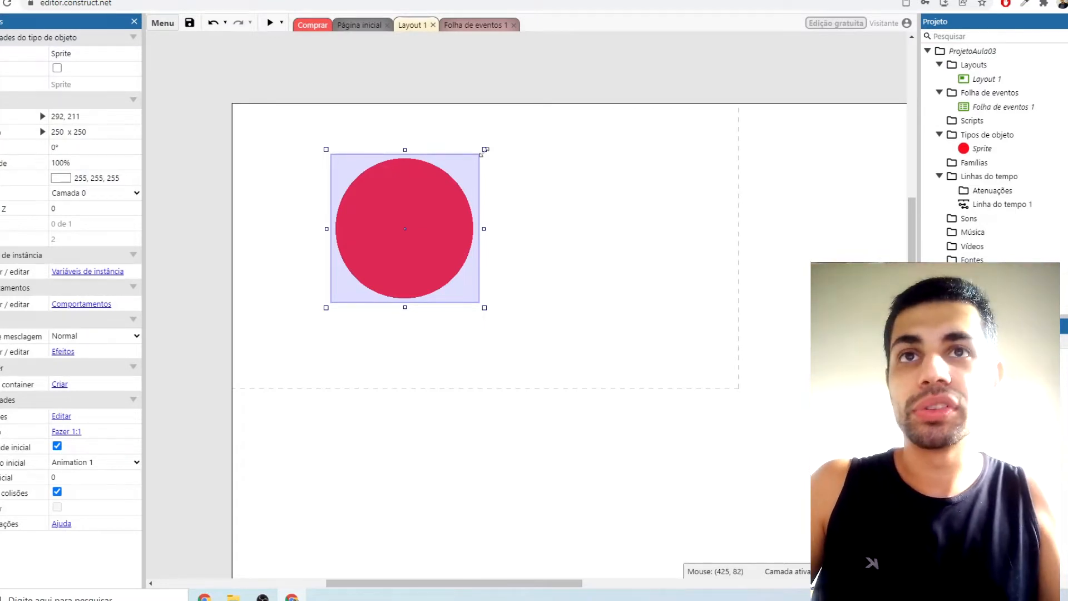
Scale the circle sprite down proportionally to about 68 x 68 and move it to about 400, 228.
left_click_drag(485, 149, 266, 289)
key("ctrl+z")
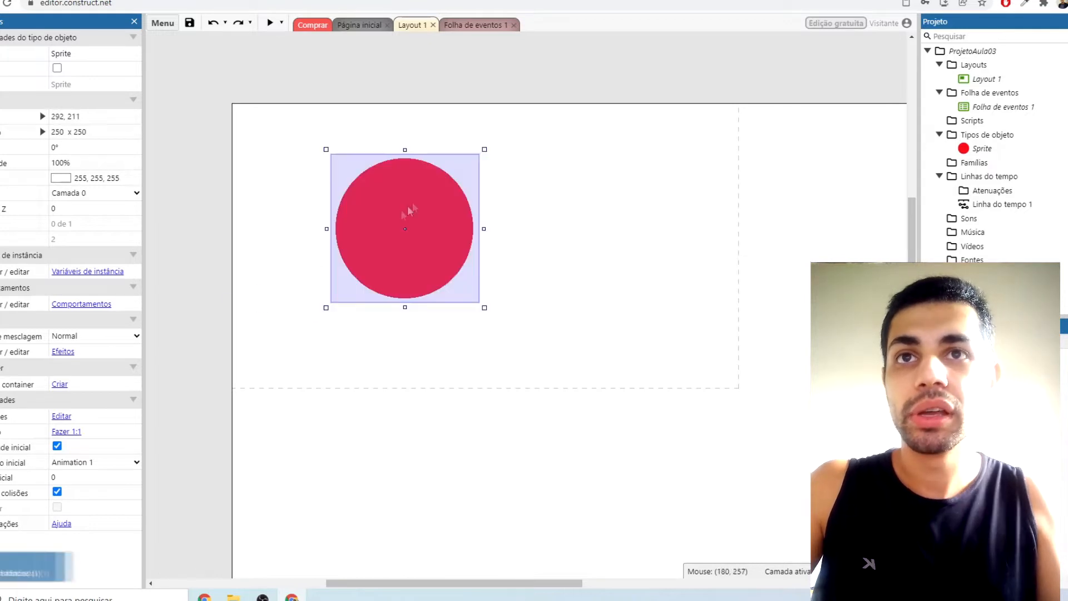
left_click_drag(485, 151, 472, 186, "shift")
left_click_drag(455, 229, 477, 261)
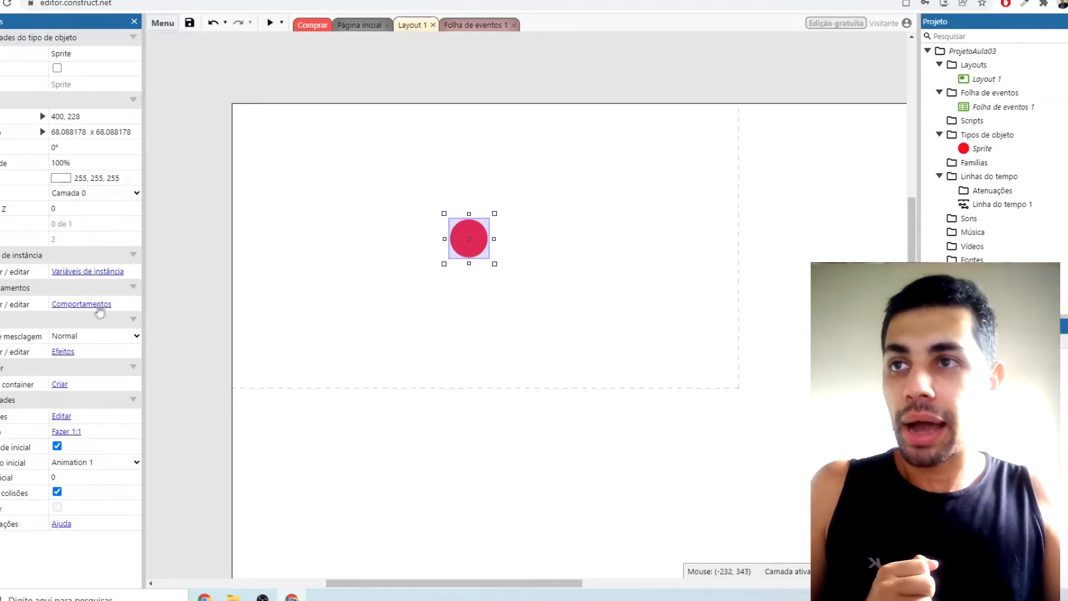
Add the 8 Direções movement behavior to the circle sprite and close its behaviors dialog.
left_click(98, 305)
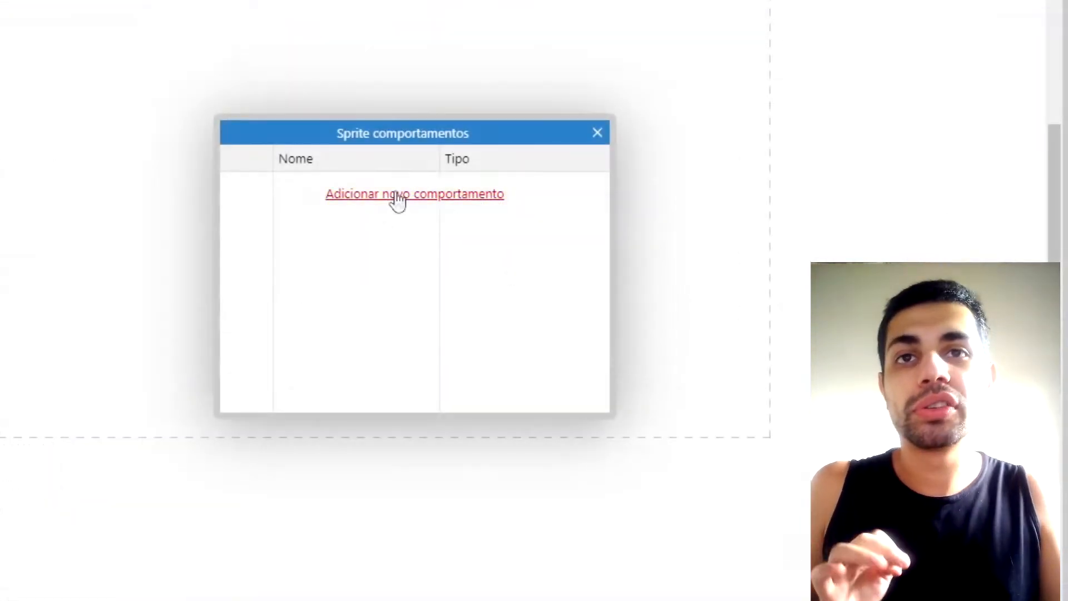
left_click(398, 199)
scroll(408, 221, "down", 10)
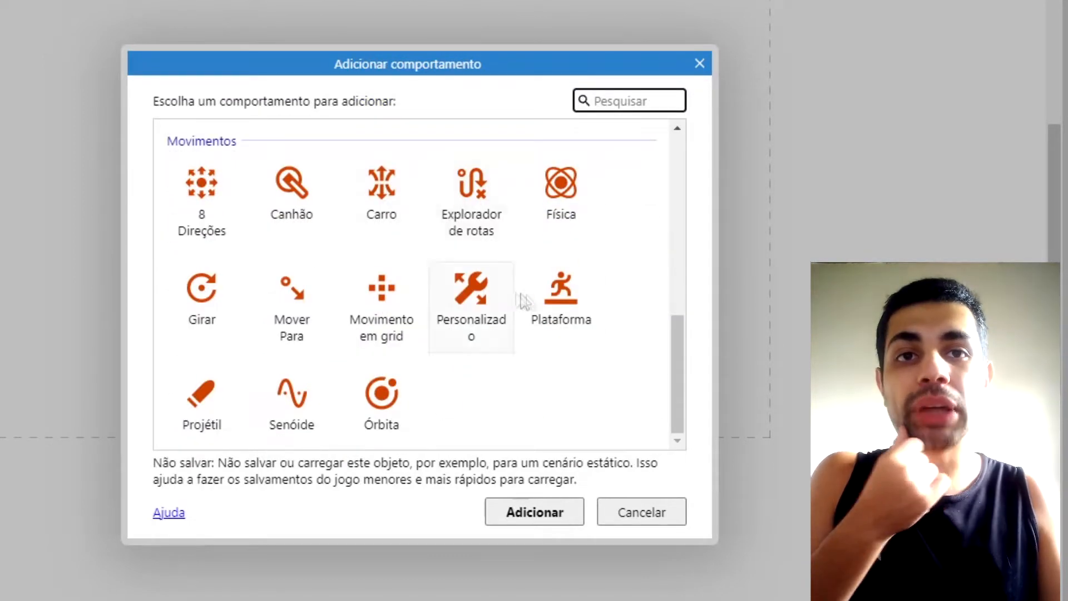
left_click(556, 308)
scroll(558, 311, "up", 3)
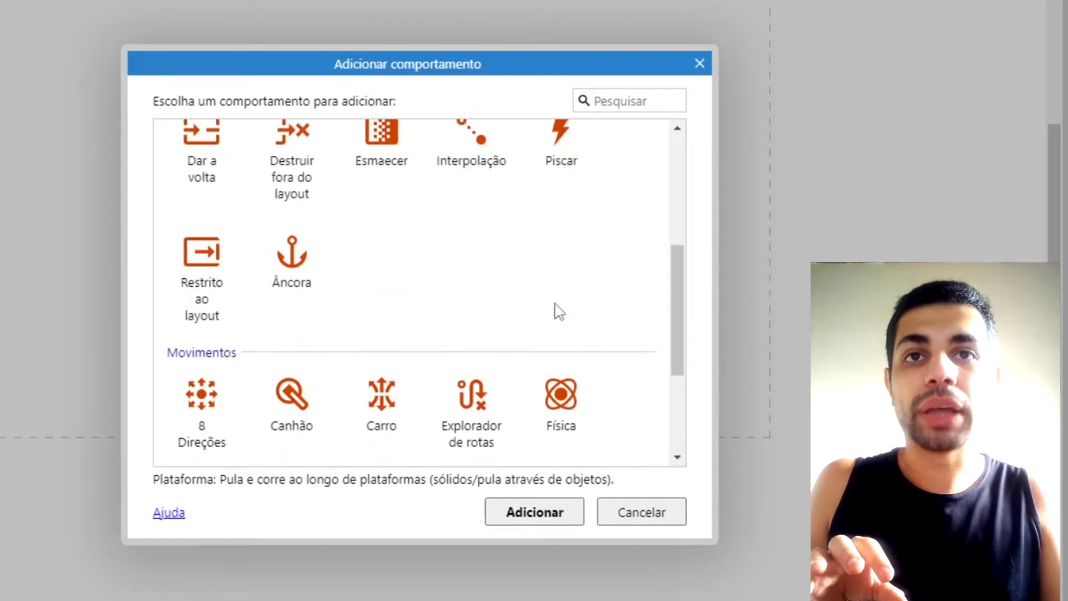
scroll(500, 309, "up", 4)
left_click(504, 250)
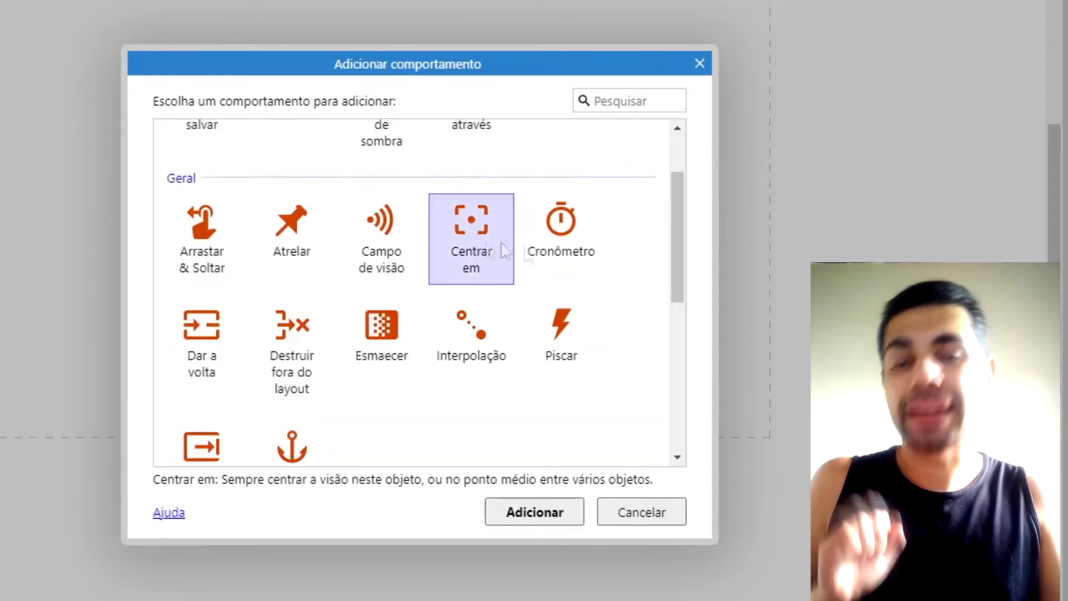
scroll(545, 285, "down", 6)
left_click(562, 293)
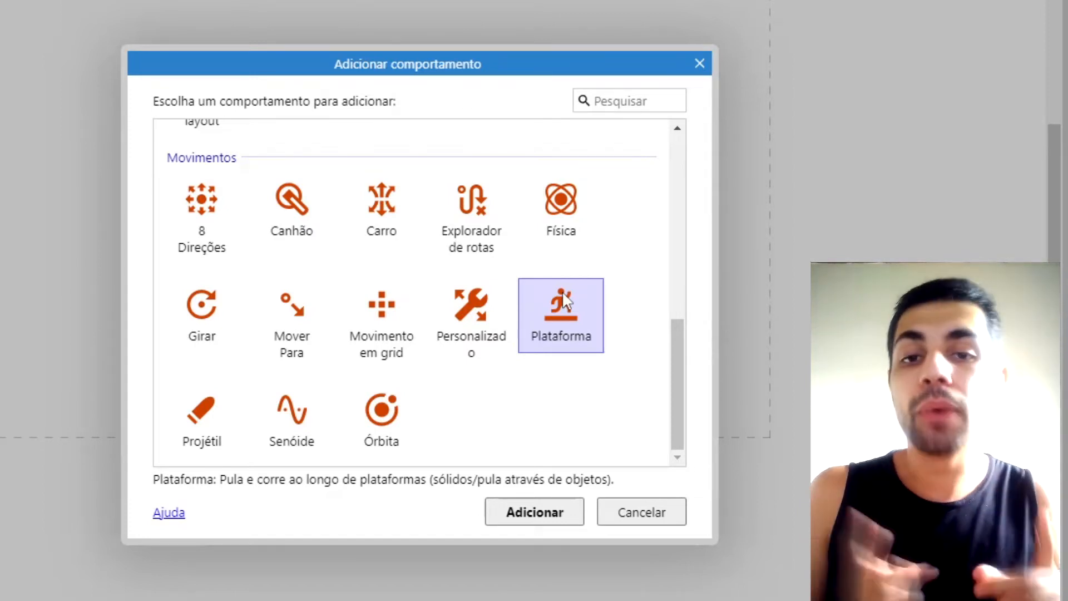
left_click(196, 210)
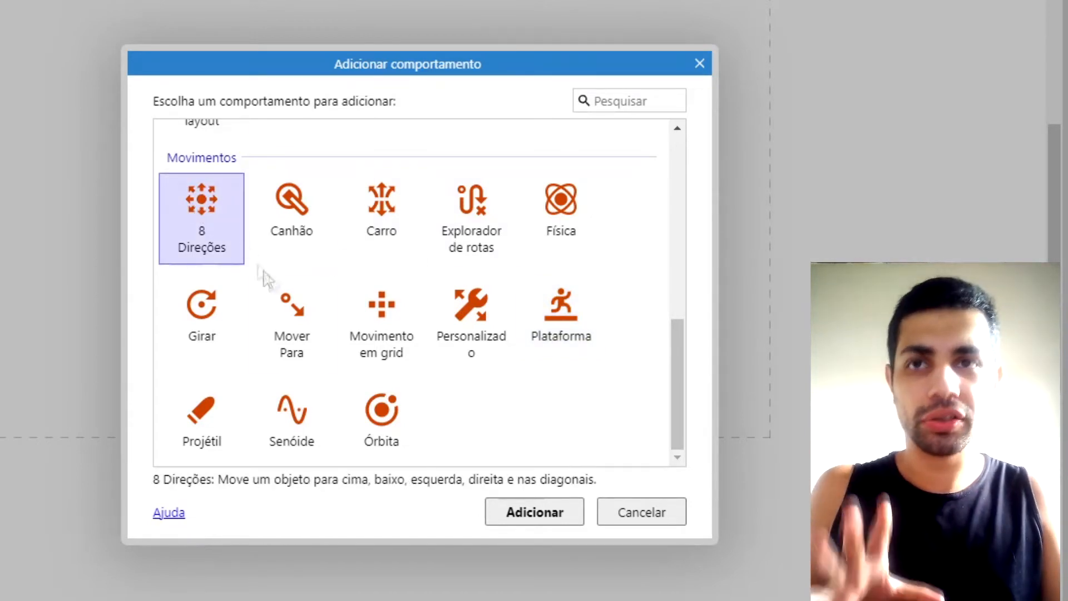
left_click(517, 512)
left_click(595, 134)
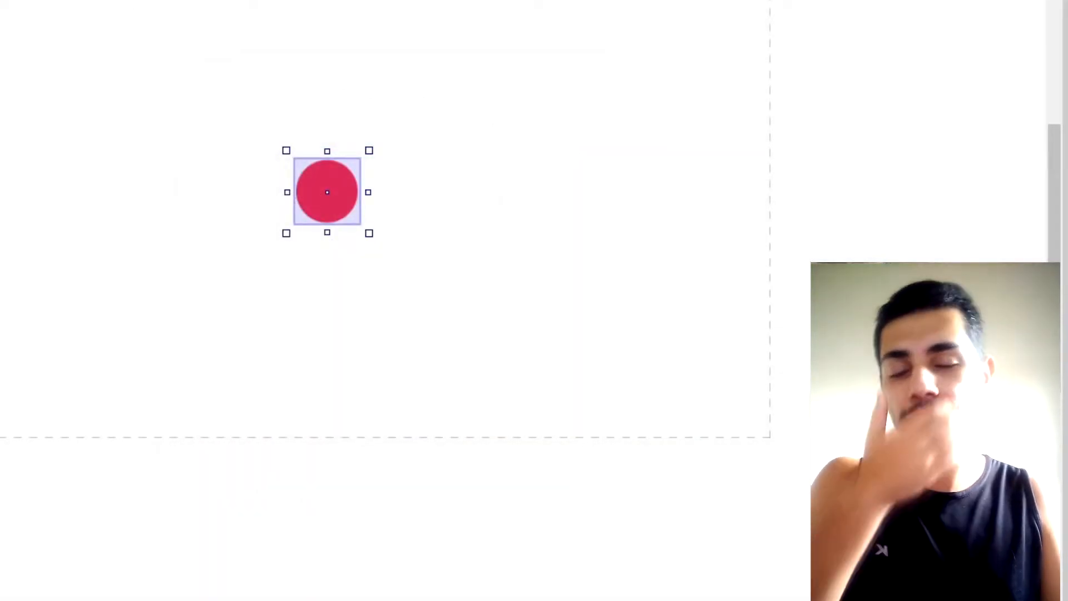
Preview Layout 1 and test the circle's movement in all four directions and along the diagonals.
key("F5")
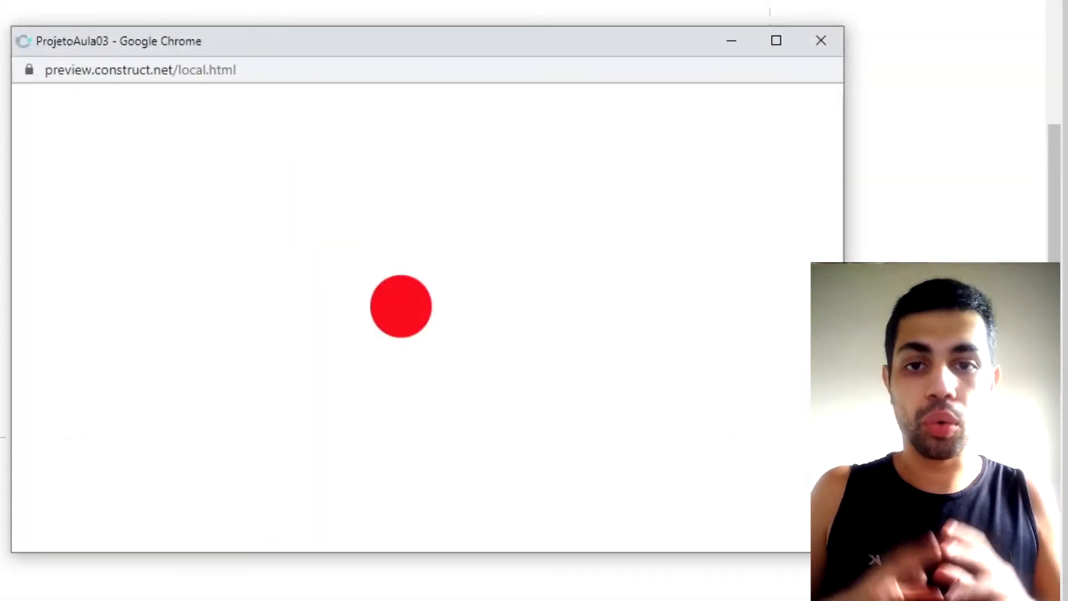
key("Right")
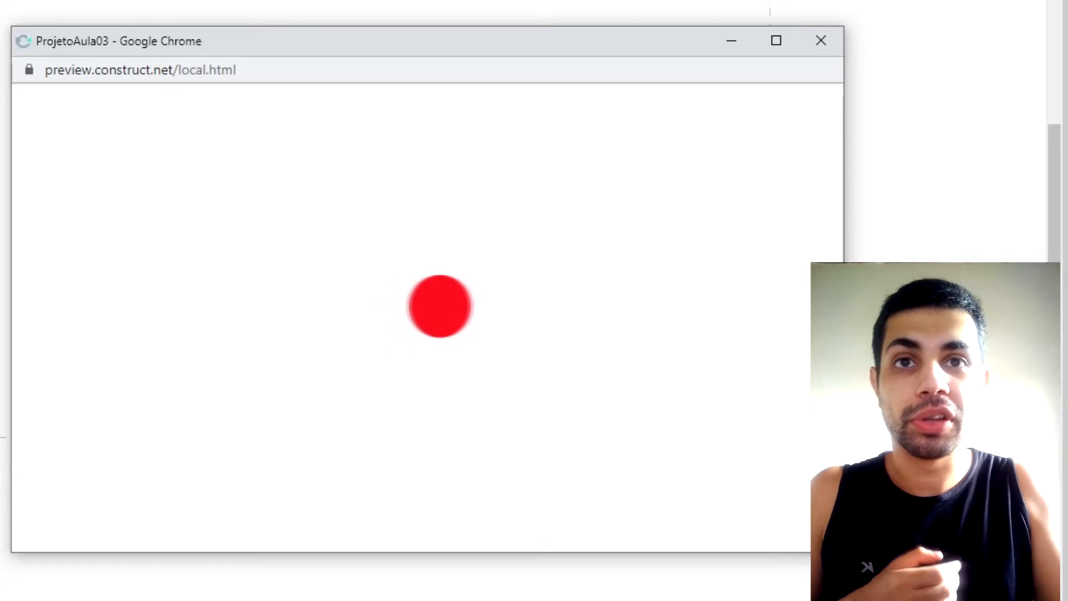
key("Left")
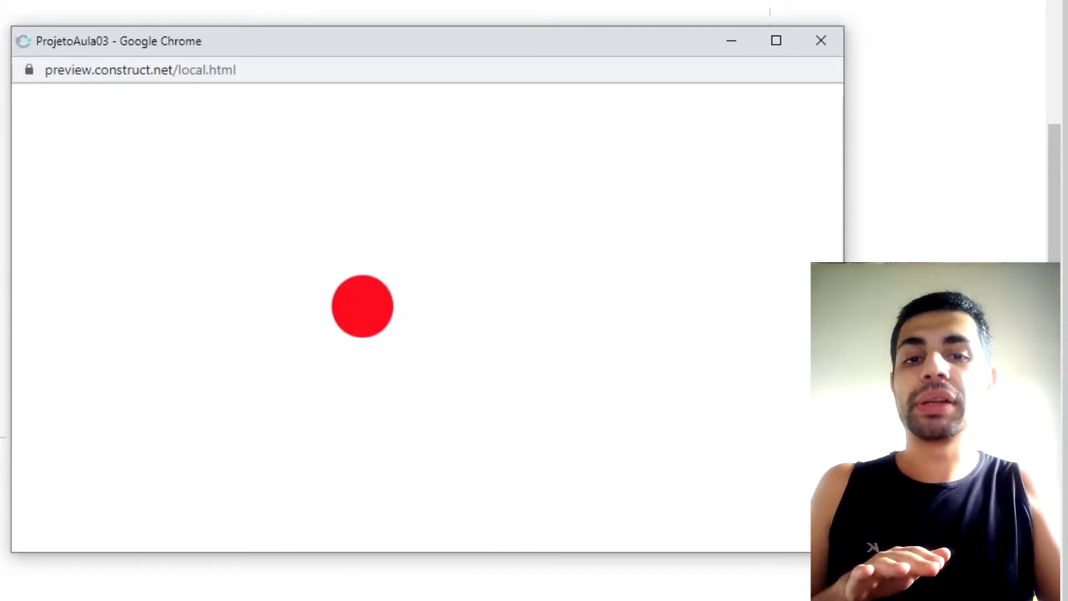
key("Up")
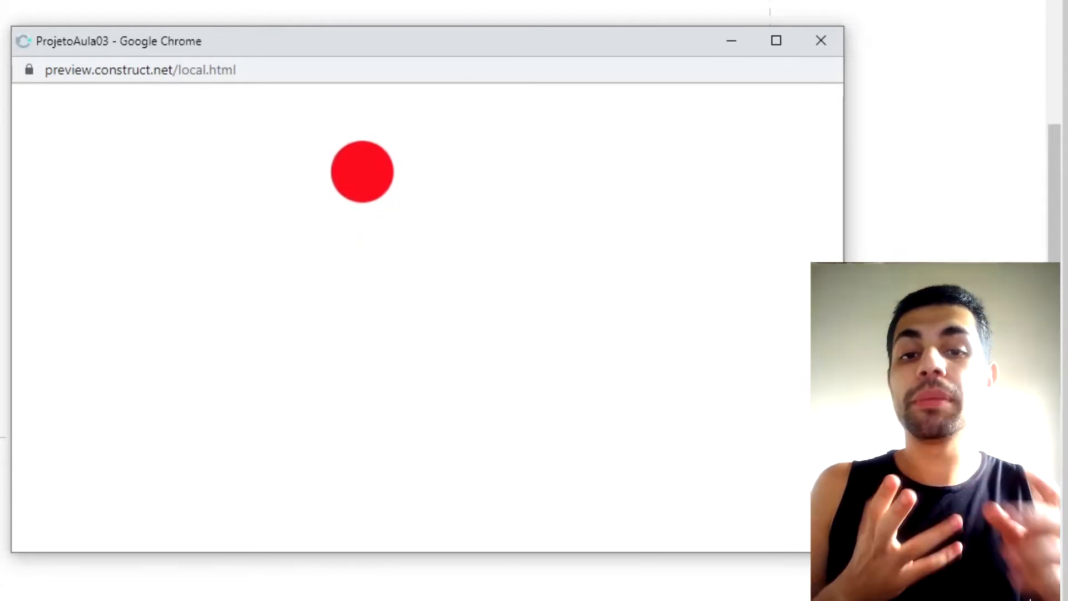
key("Down")
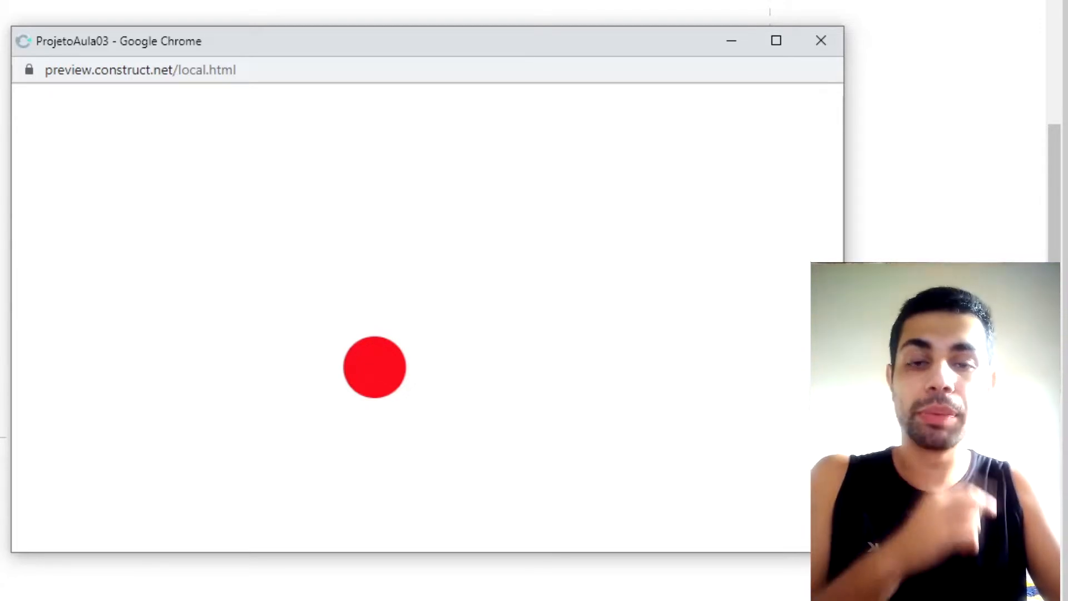
key("Right")
key("Up")
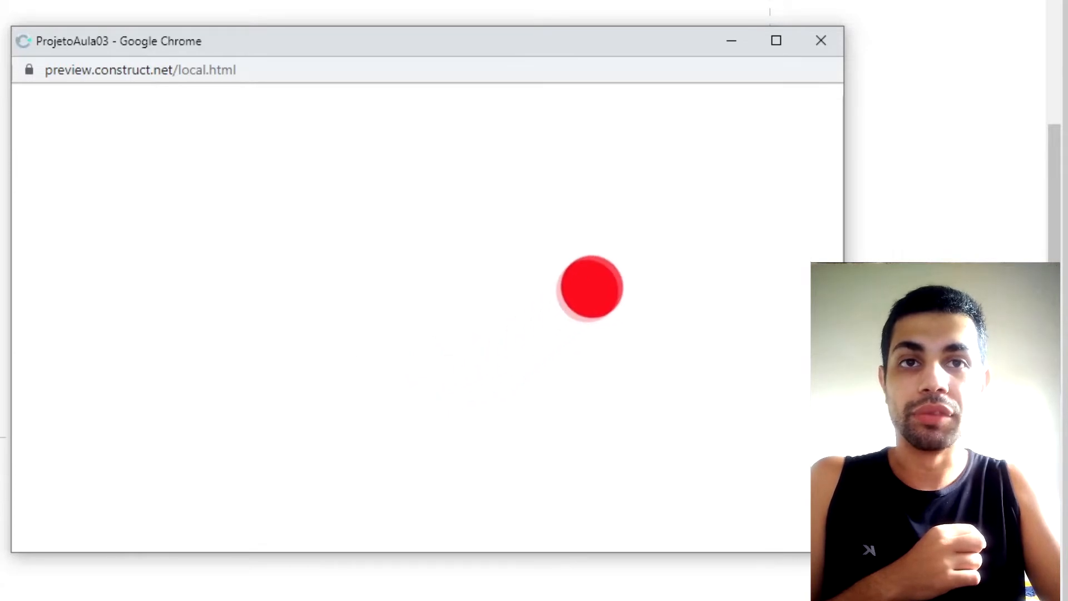
key("Left")
key("Down")
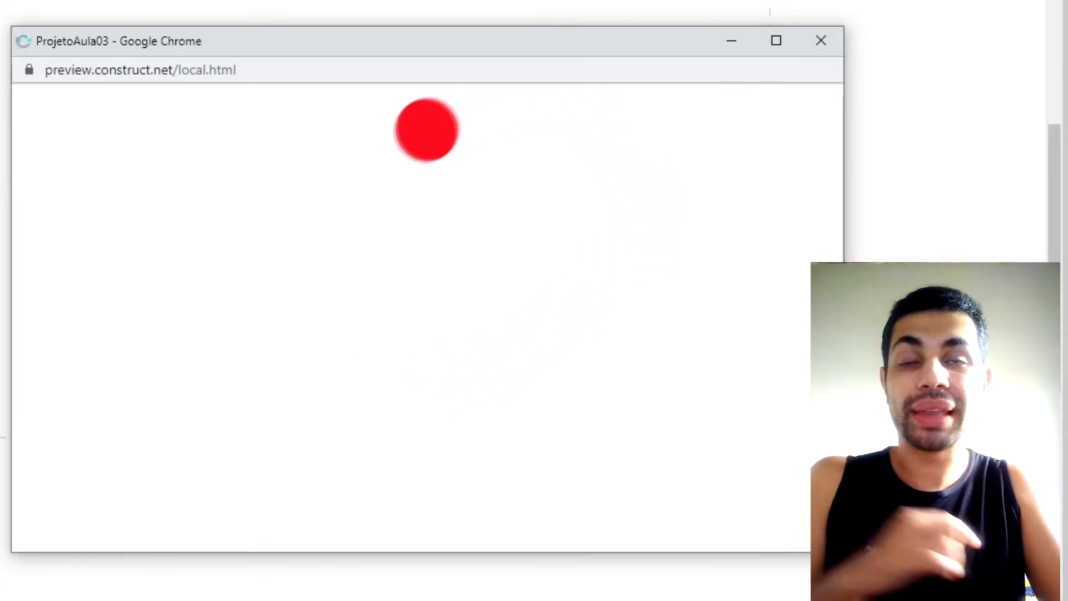
key("Right")
key("Left")
key("Up")
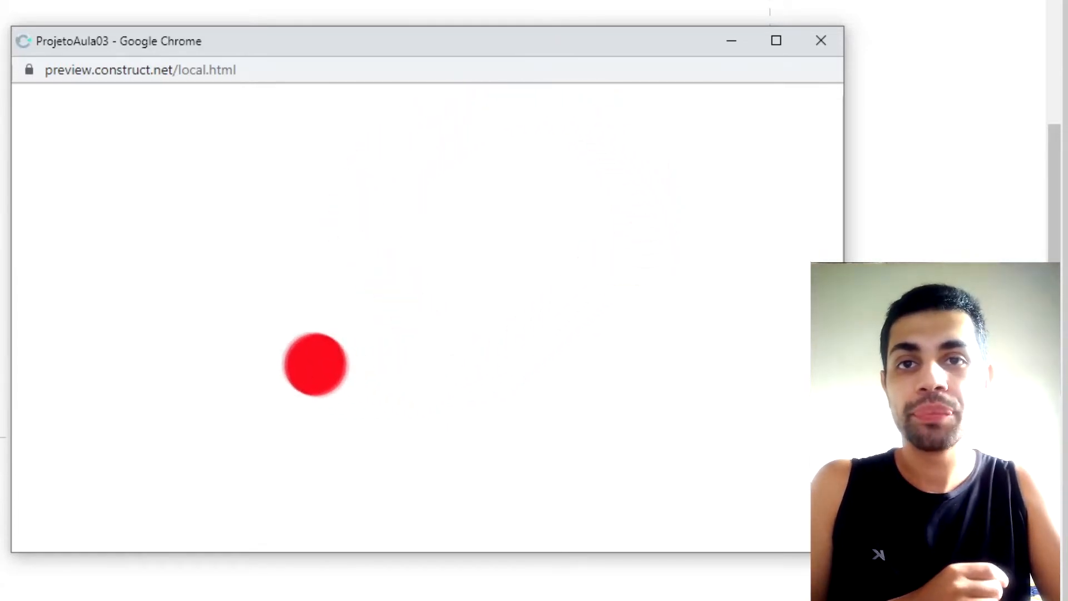
key("Right")
key("Down")
key("Left")
key("Up")
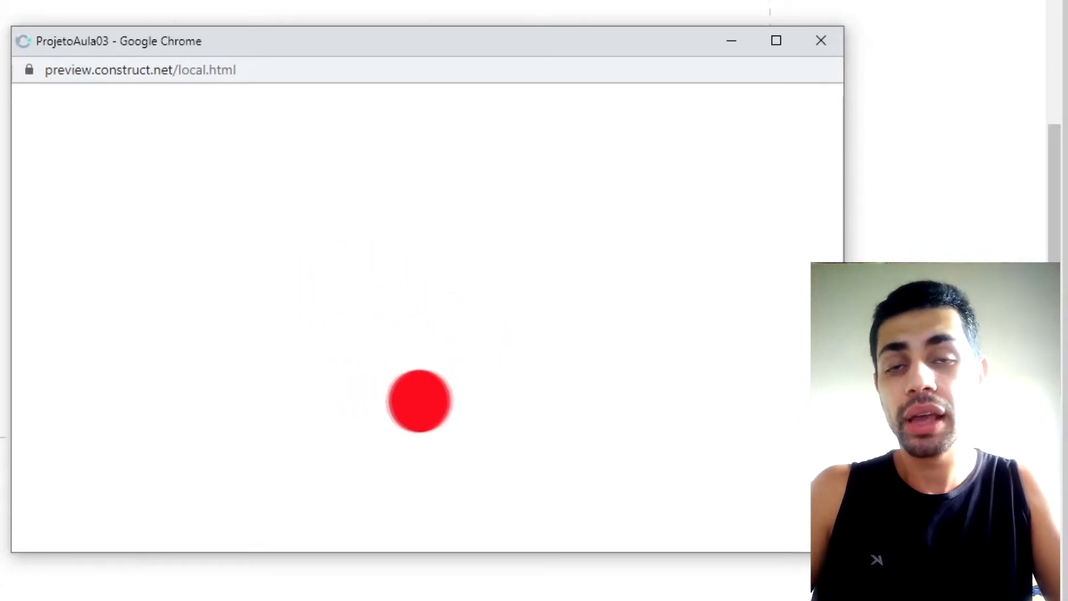
key("Right")
key("Up")
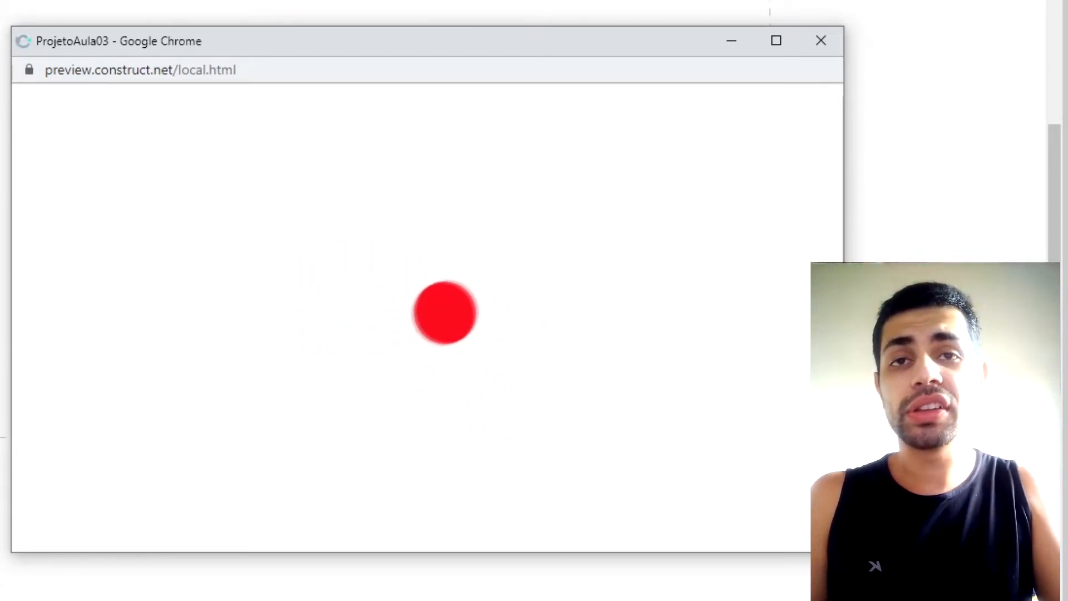
key("Left")
key("Down")
key("Right")
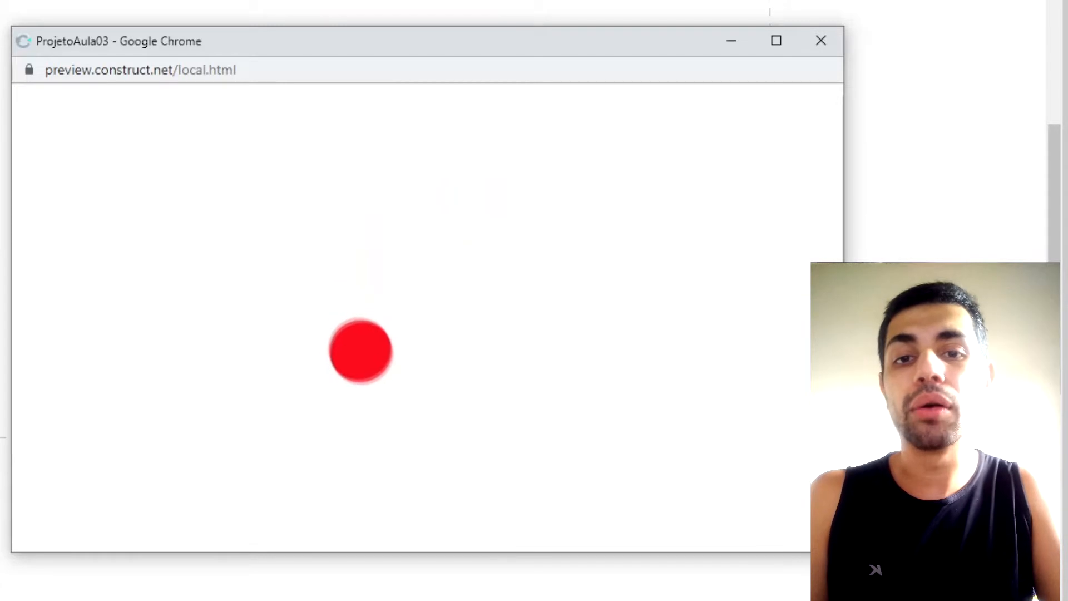
key("Up")
key("Down")
key("Left")
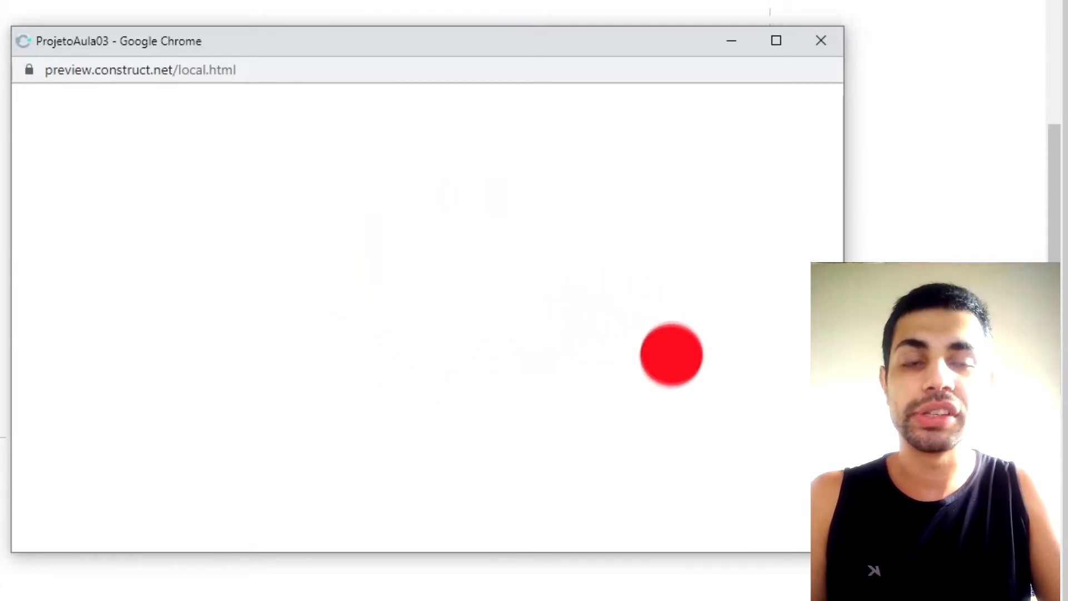
key("Up")
key("Down")
key("Right")
key("Up")
key("Left")
key("Down")
key("Right")
key("Up")
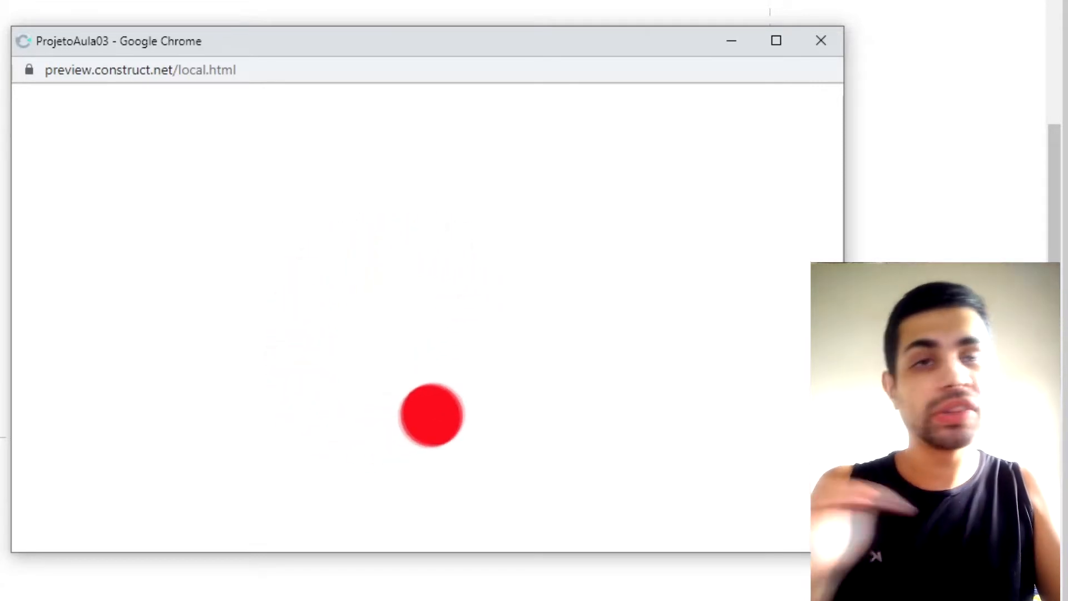
Keep steering the red circle around the running preview in repeated loops and changes of direction.
key("Left")
key("Up")
key("Right")
key("Down")
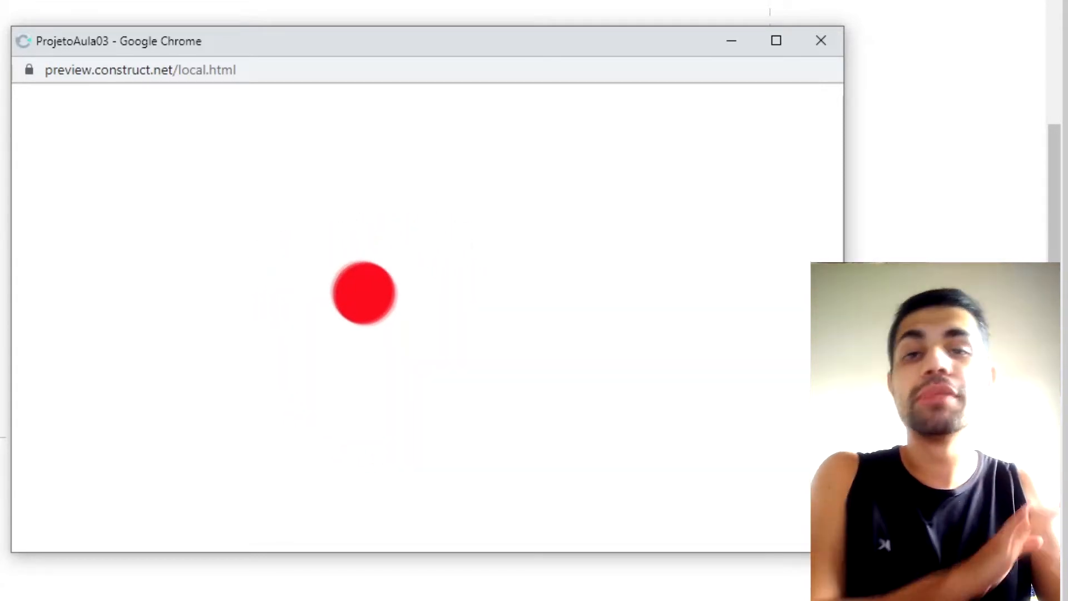
key("Up")
key("Left")
key("Down")
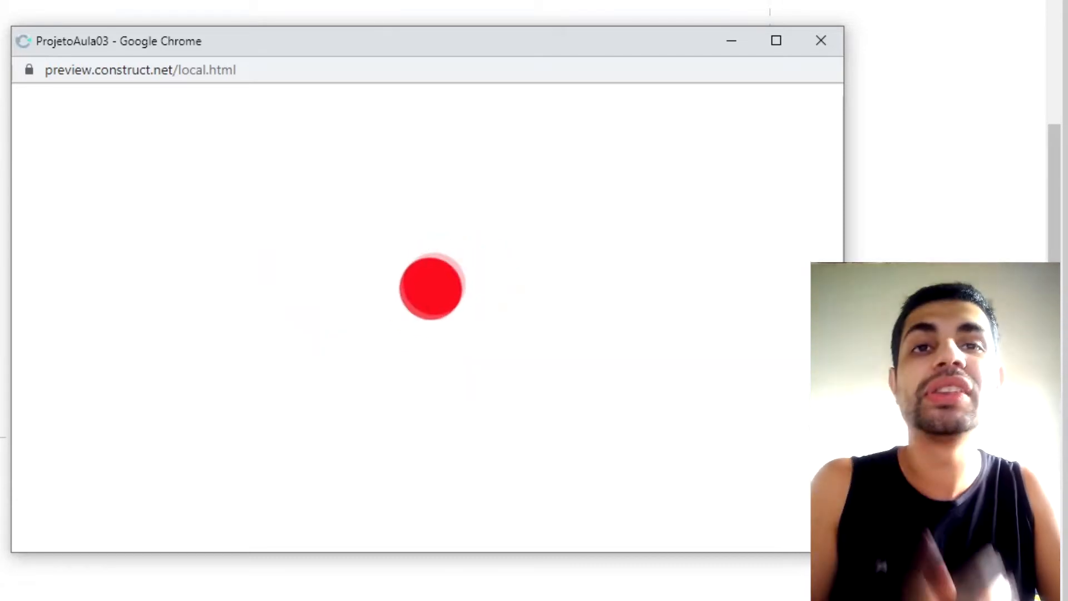
key("Right")
key("Up")
key("Left")
key("Down")
key("Right")
key("Up")
key("Right")
key("Down")
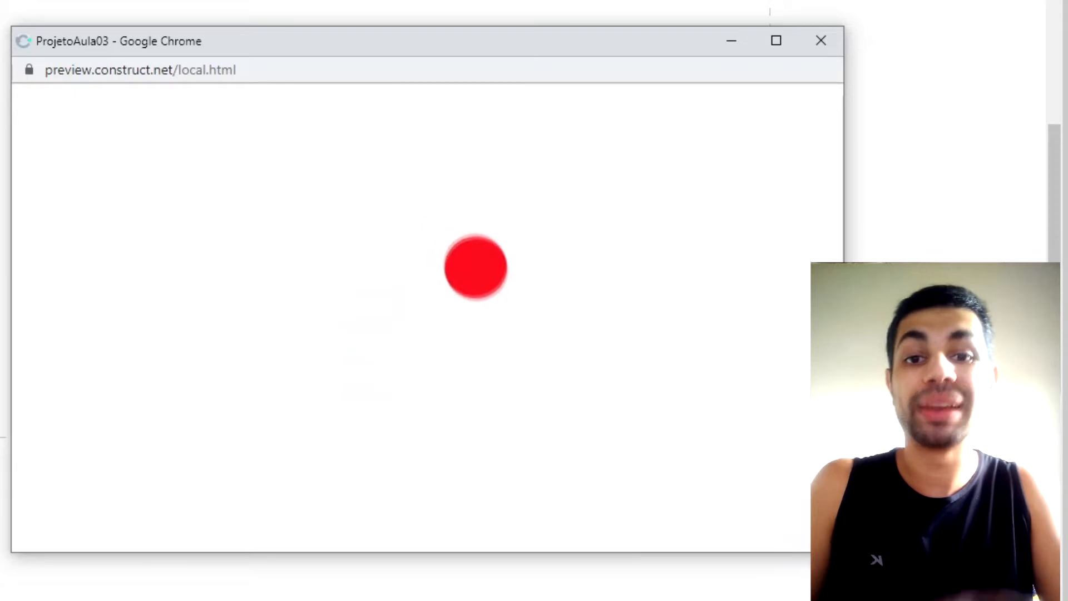
key("Left")
key("Up")
key("Down")
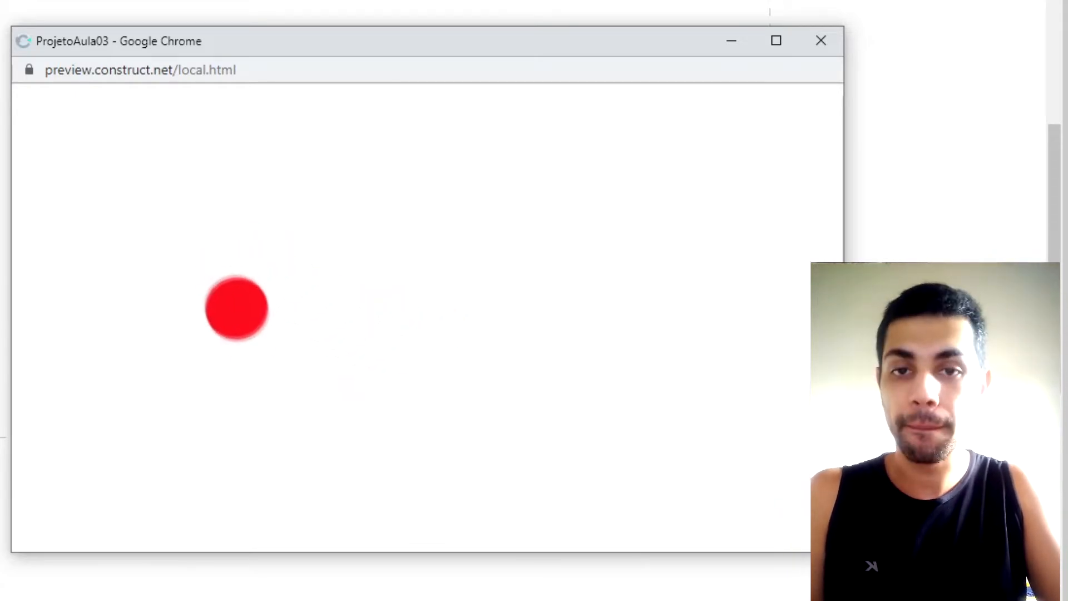
key("Right")
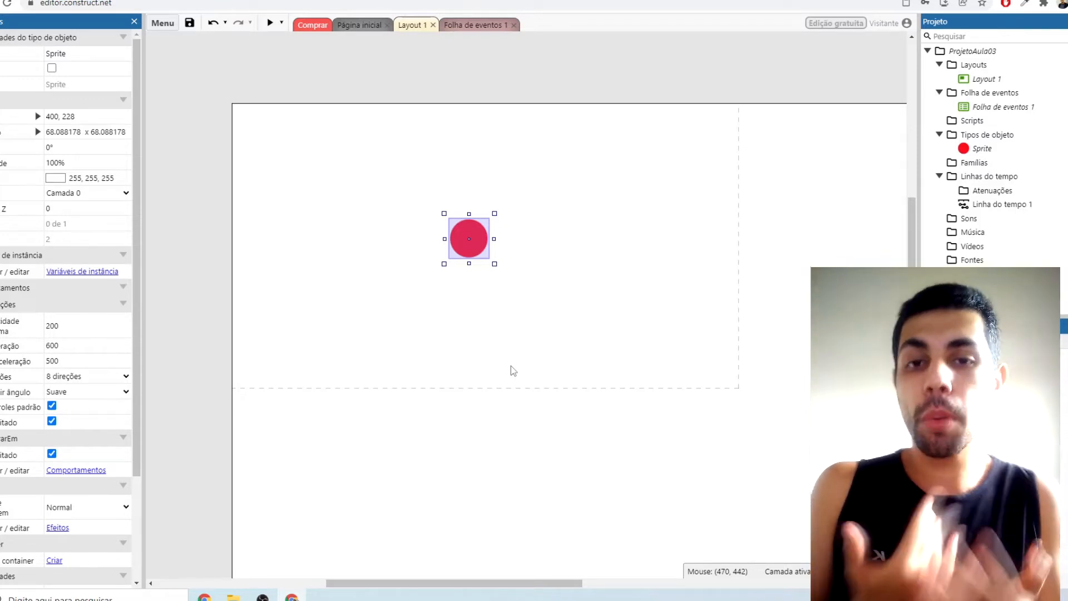
Open the circle sprite's image for editing and set the Line tool's thickness to 15.
left_click(511, 365)
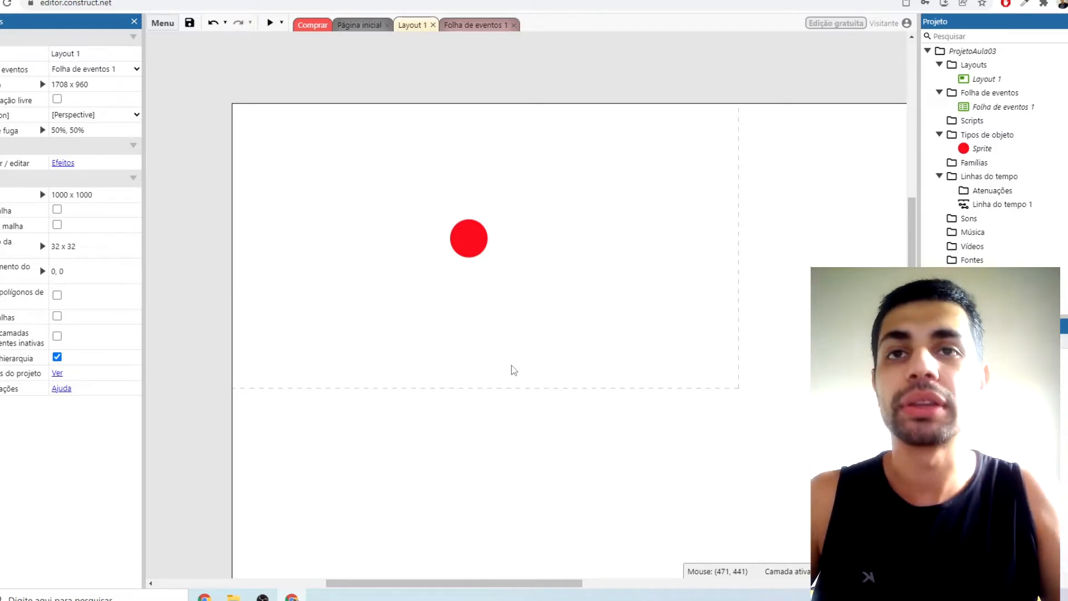
left_click(479, 251)
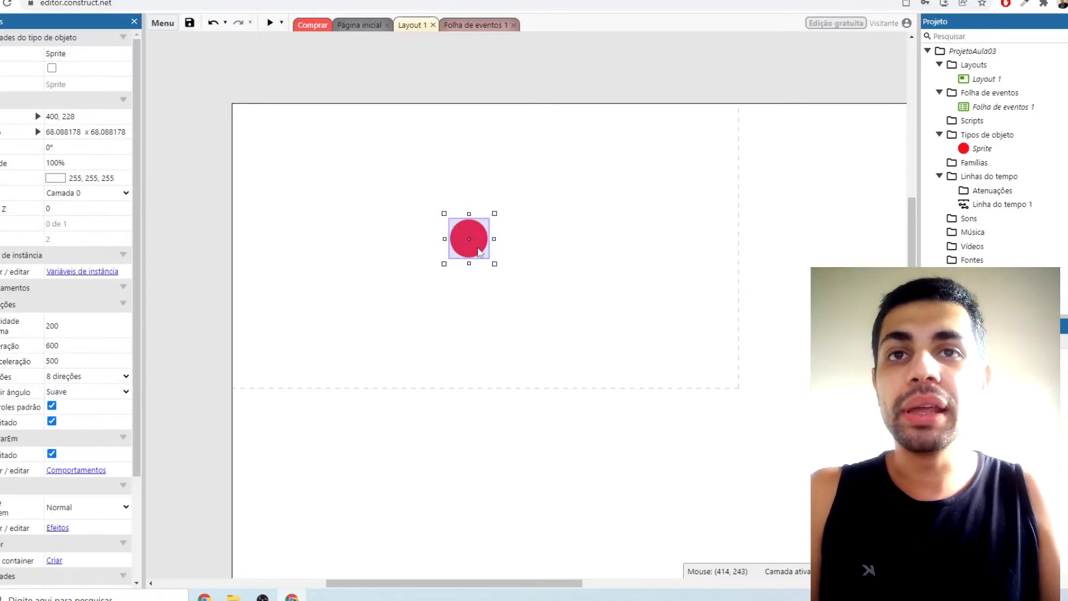
double_click(479, 251)
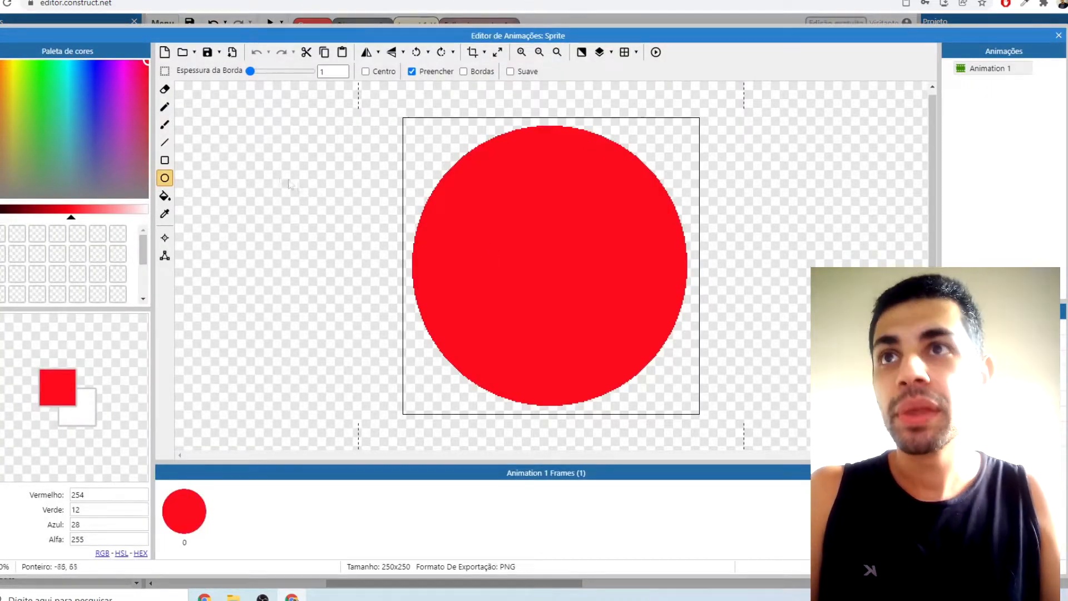
left_click(165, 143)
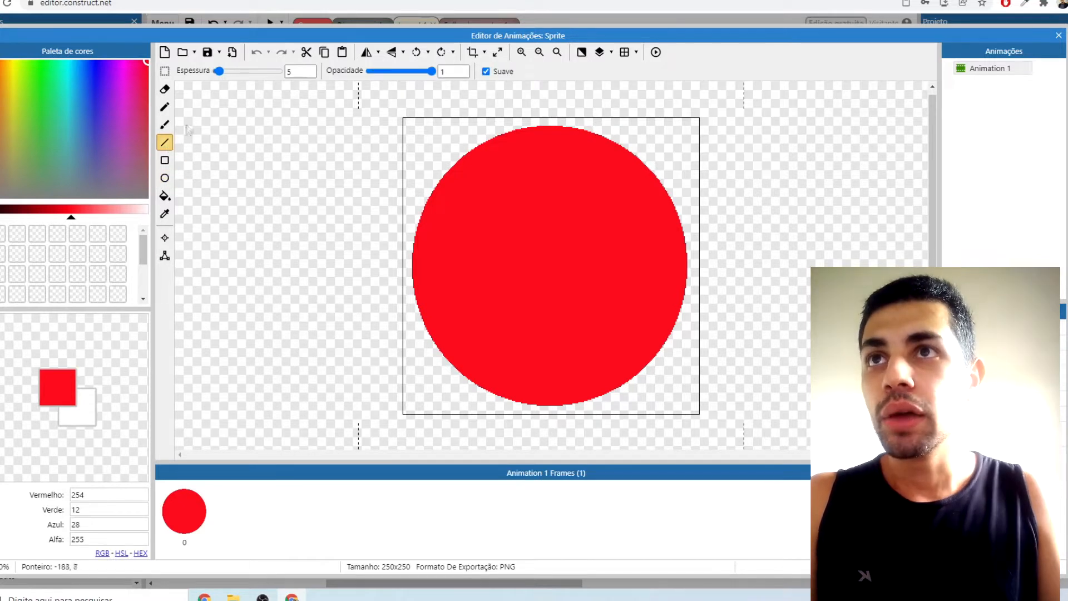
left_click_drag(217, 72, 222, 73)
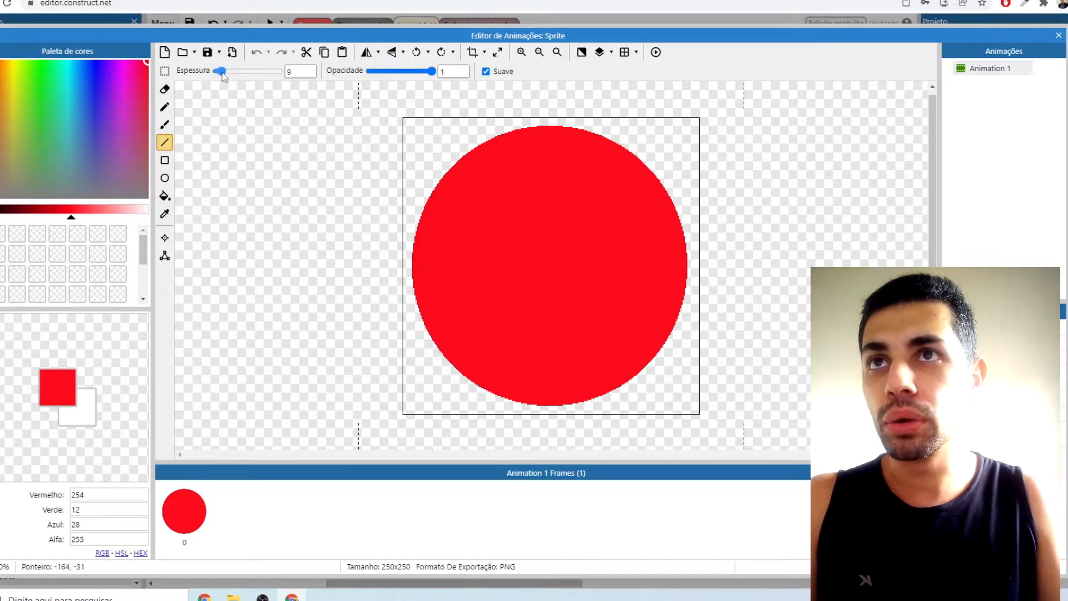
type("15")
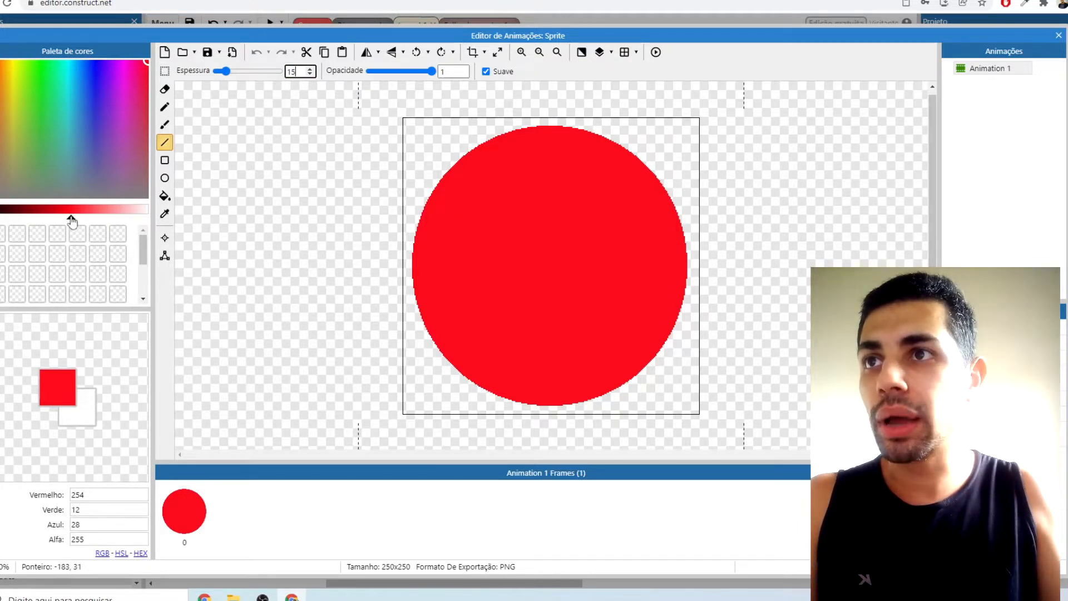
Draw a white horizontal line about 112 px long from the circle's right edge to its centre and close the animation editor.
left_click(71, 219)
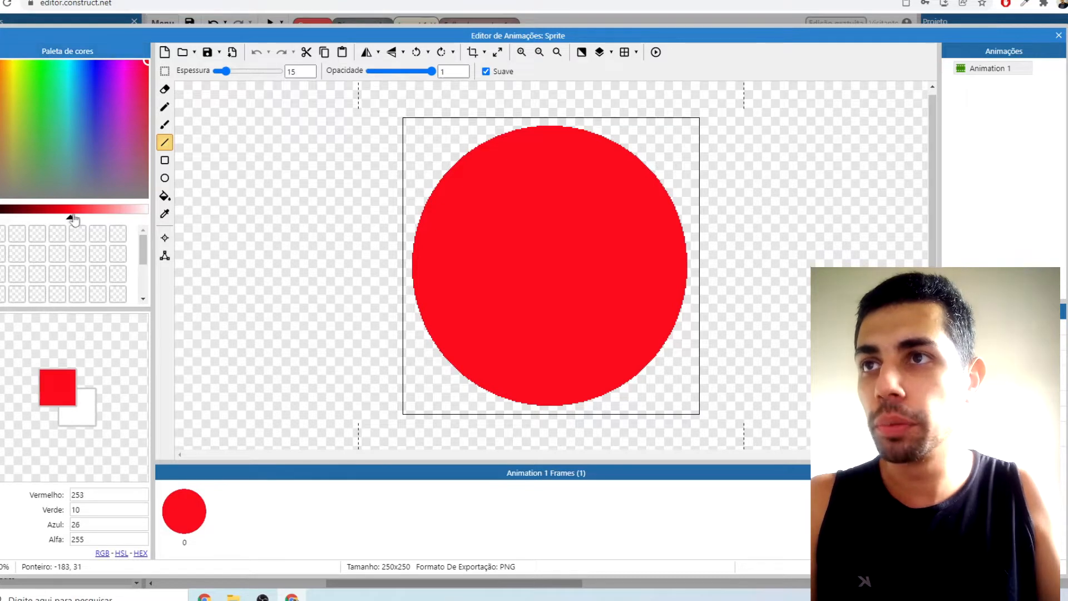
left_click_drag(71, 218, 160, 222)
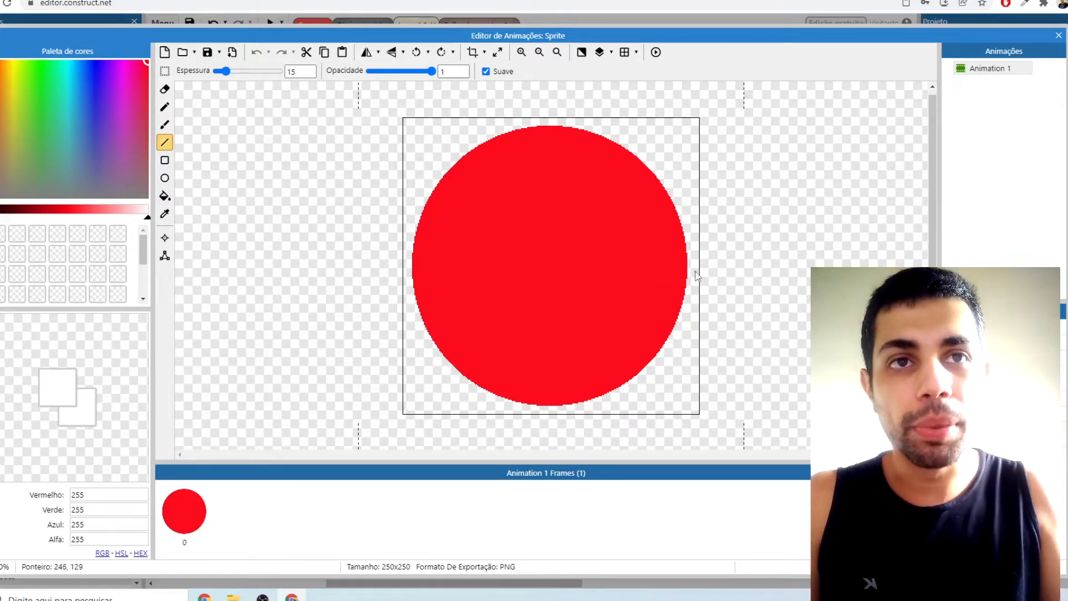
left_click_drag(687, 279, 554, 277)
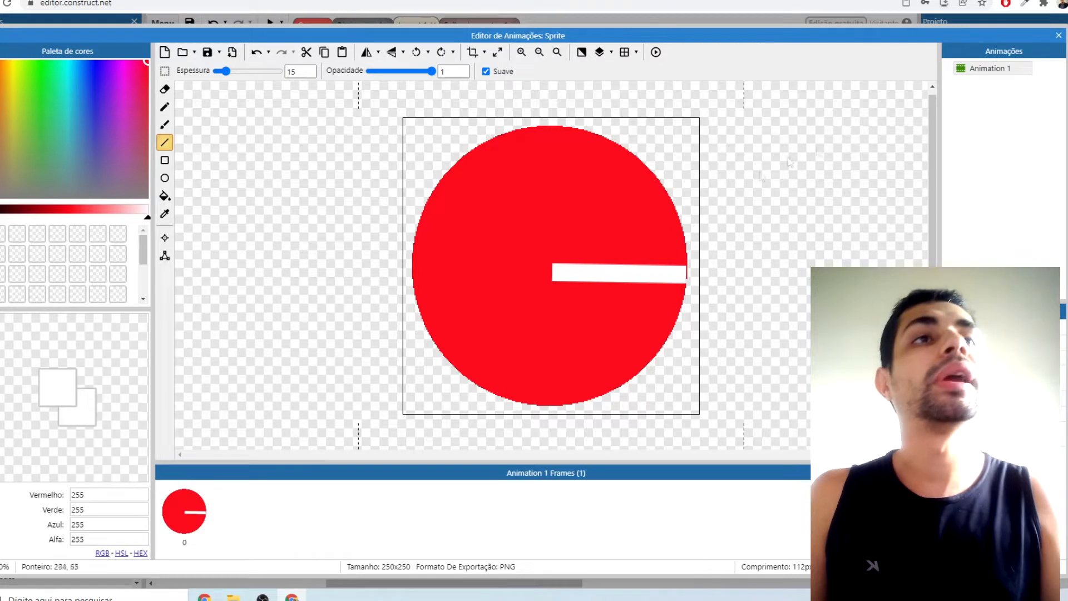
left_click(1059, 36)
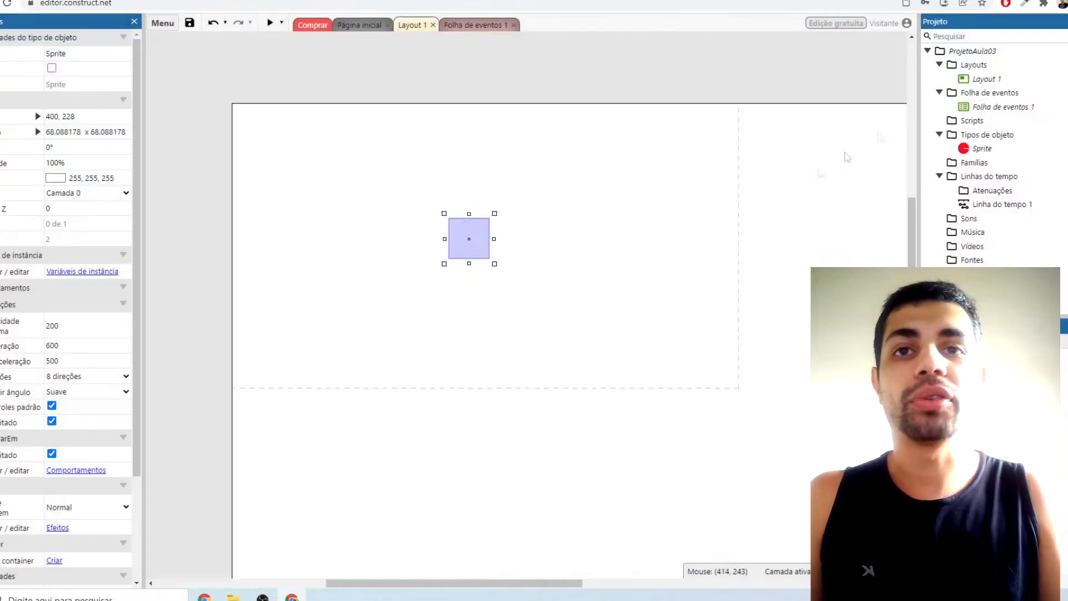
Preview Layout 1 and move the circle left and right to check which way its white line points.
left_click(270, 22)
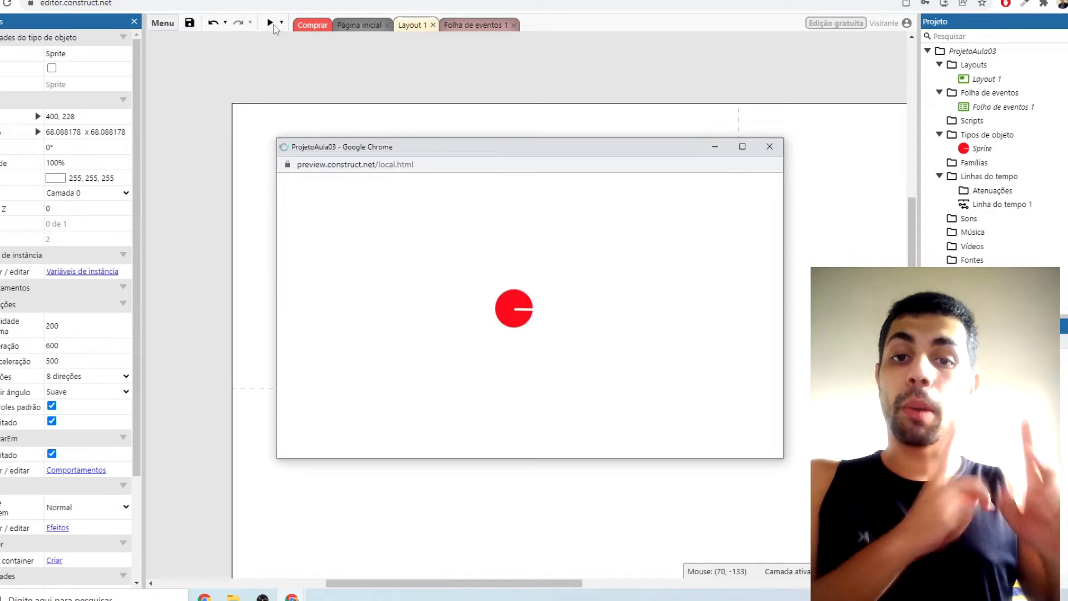
key("Right")
key("Right")
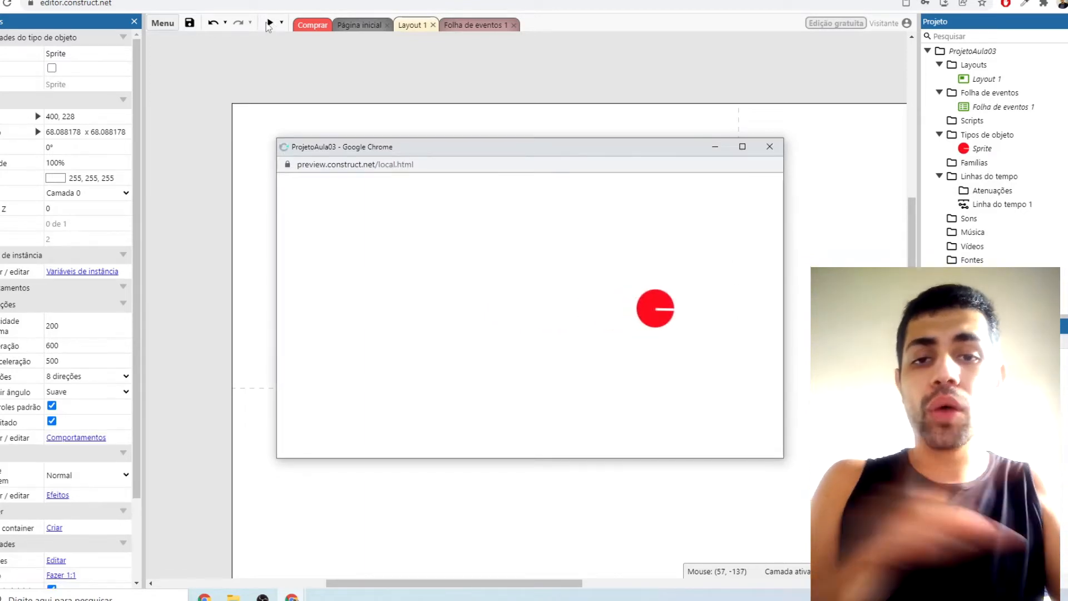
key("Left")
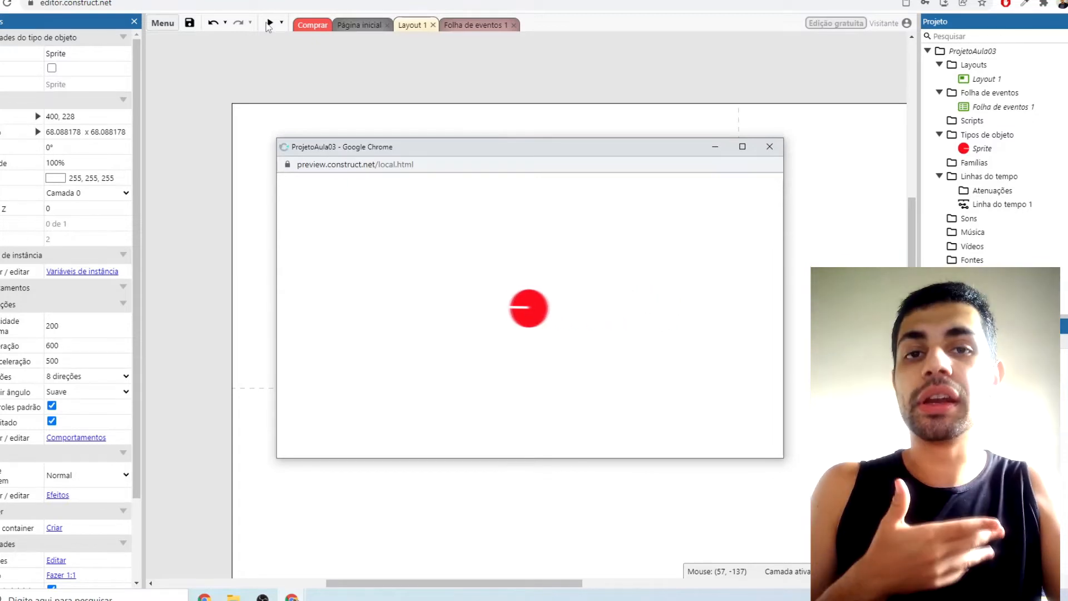
key("Right")
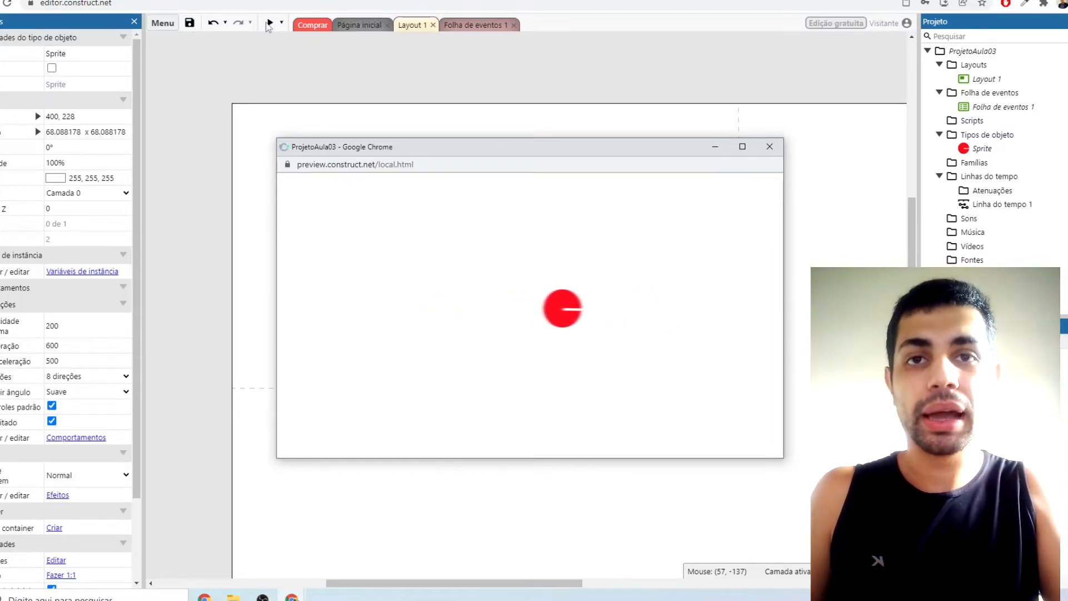
key("Right")
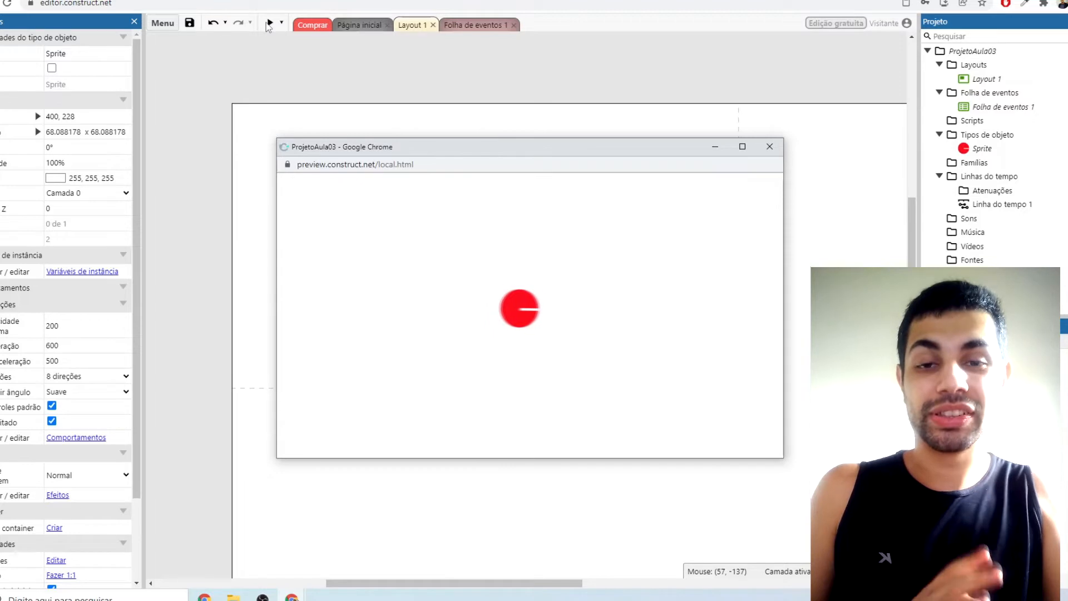
key("Left")
key("Right")
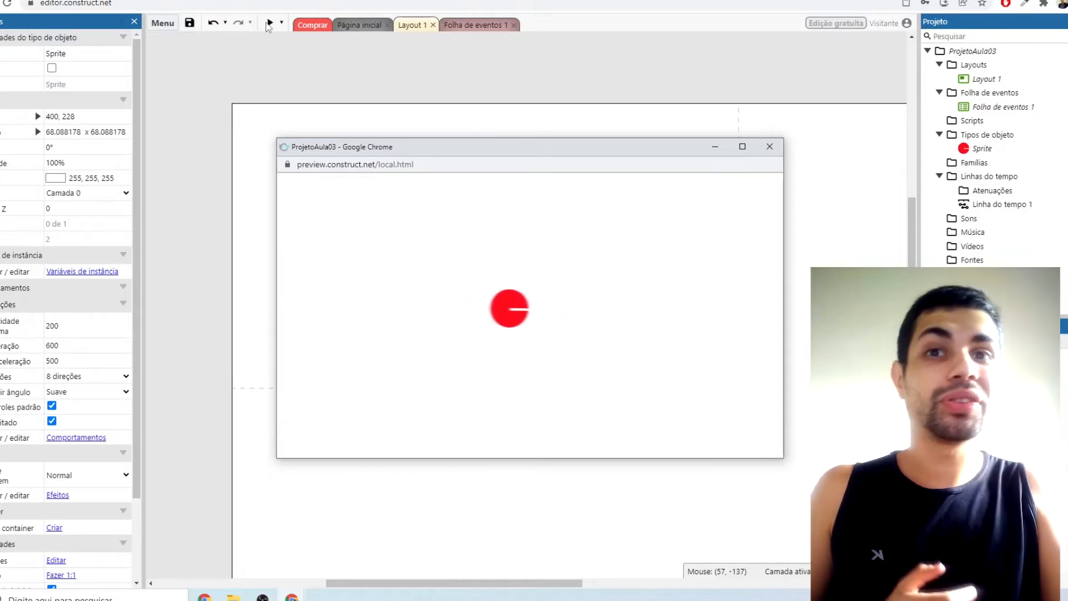
Steer the circle down, up, left and right in the preview to check how it rotates with each direction.
key("Down")
key("Up")
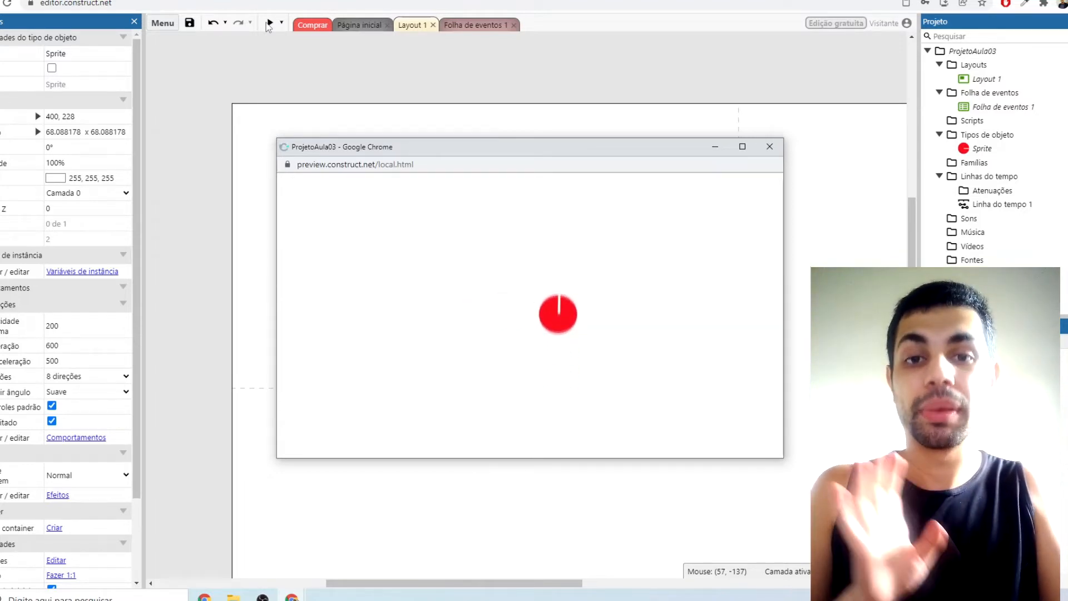
key("Left")
key("Down")
key("Right")
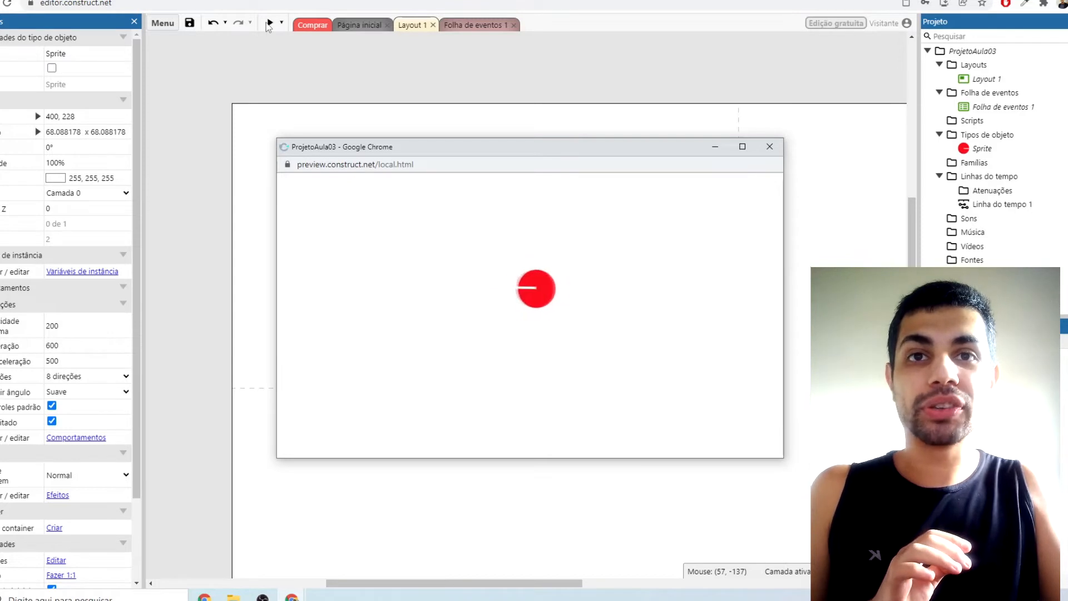
key("Down")
key("Left")
key("Up")
key("Right")
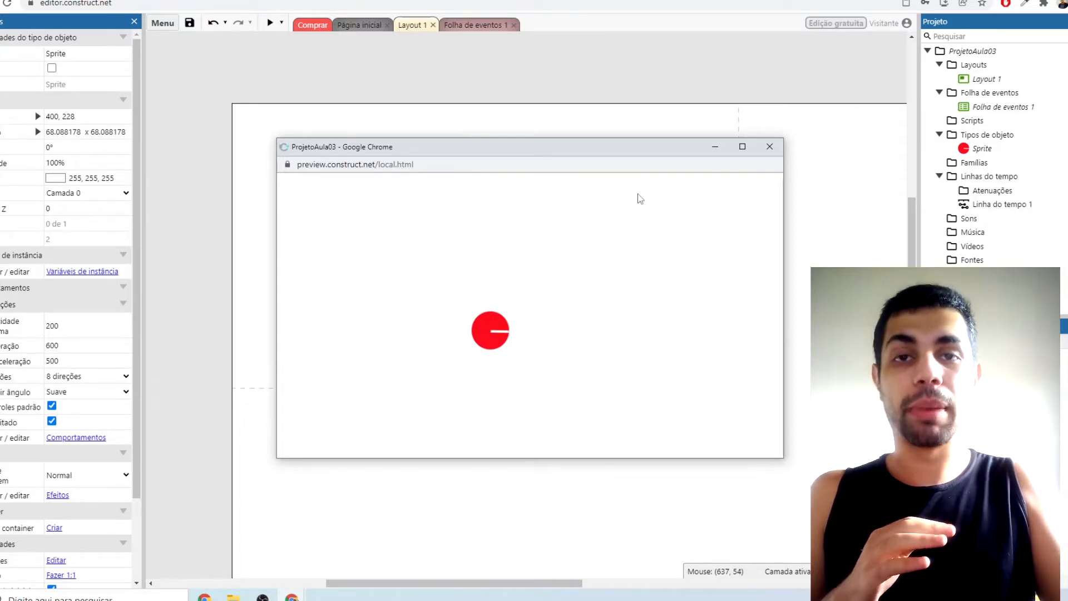
Move the circle diagonally up-right and down-left in the preview to check its angle on the diagonals.
key("Right")
key("Up")
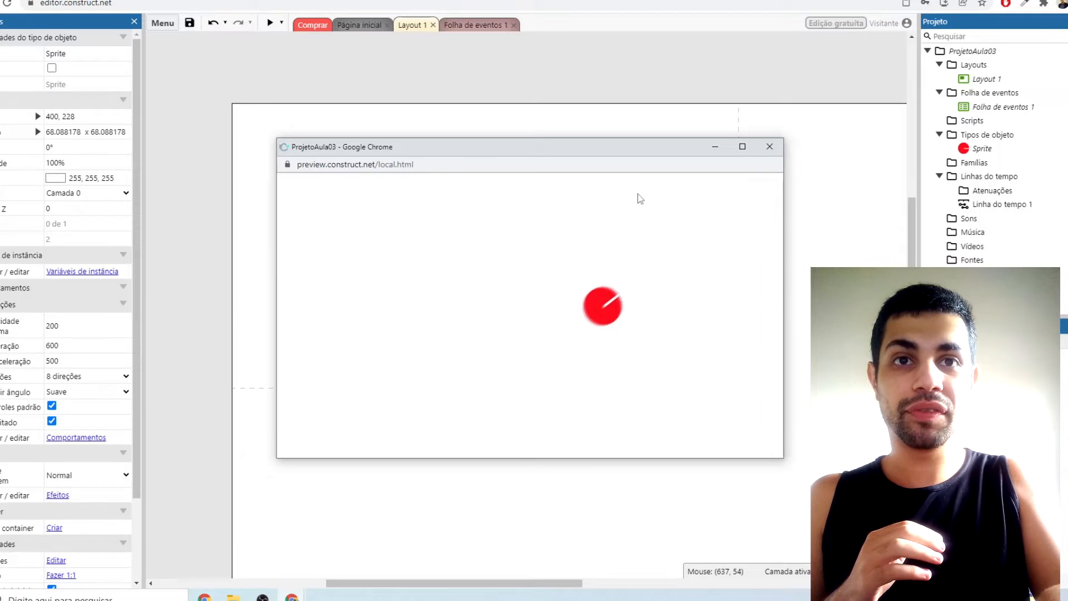
key("Up")
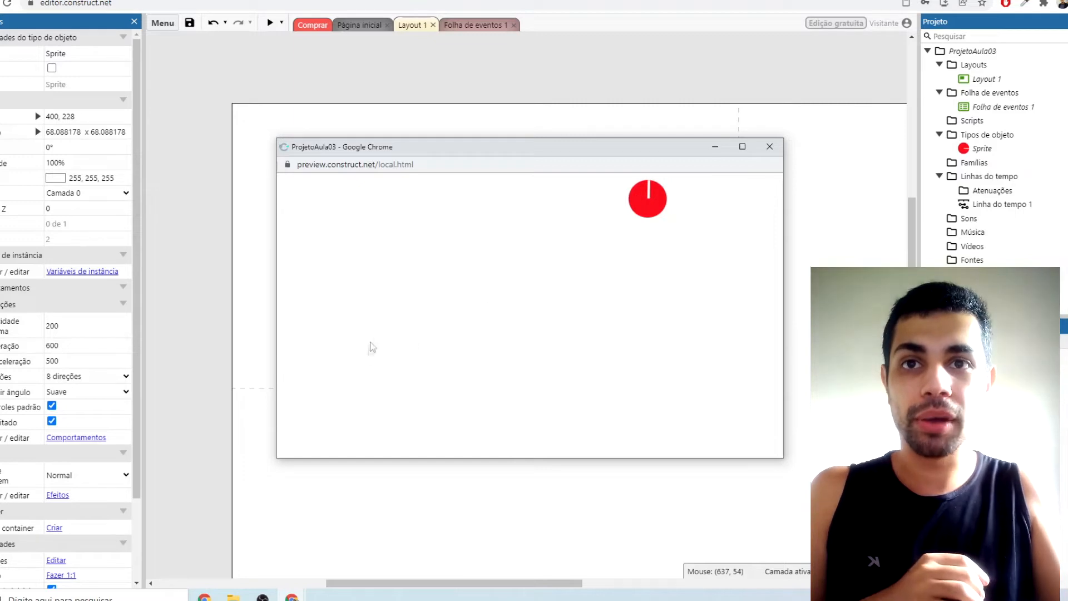
key("Left")
key("Down")
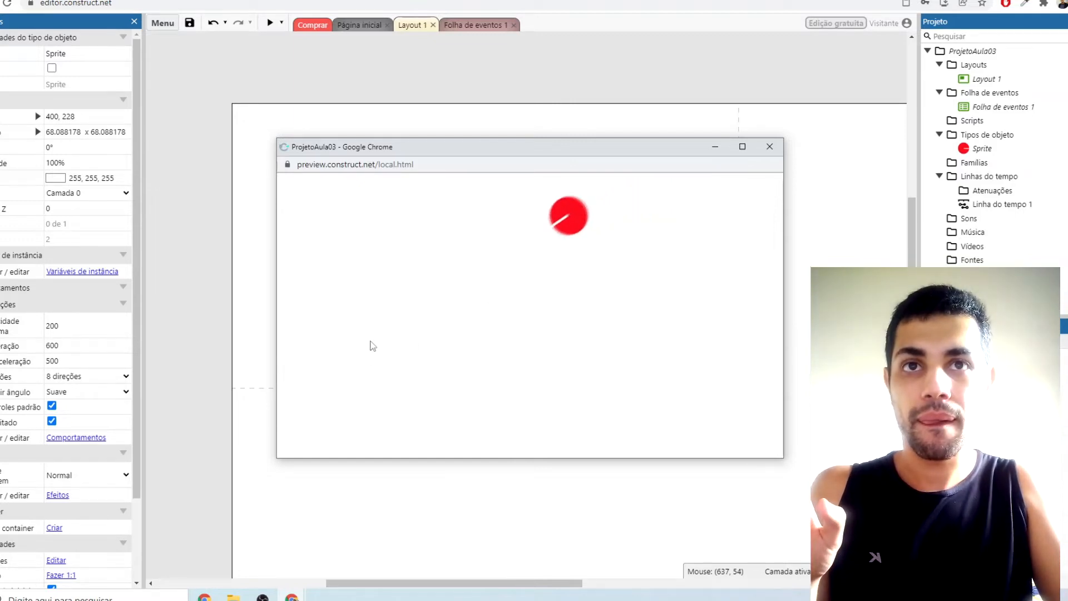
key("Left")
key("Down")
key("Down")
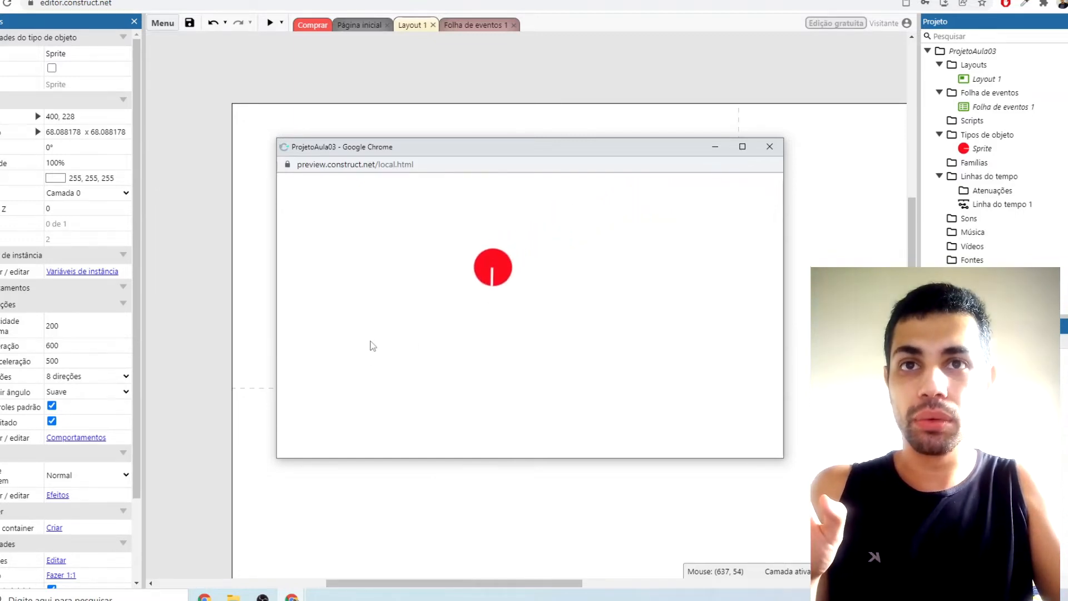
key("Left")
key("Down")
key("Left")
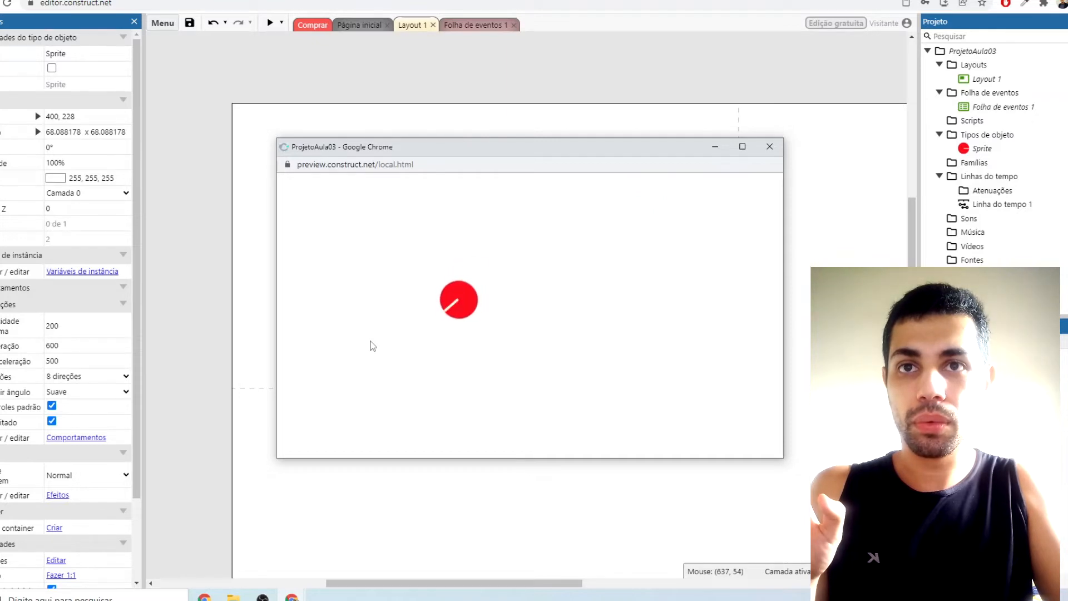
key("Down")
key("Left")
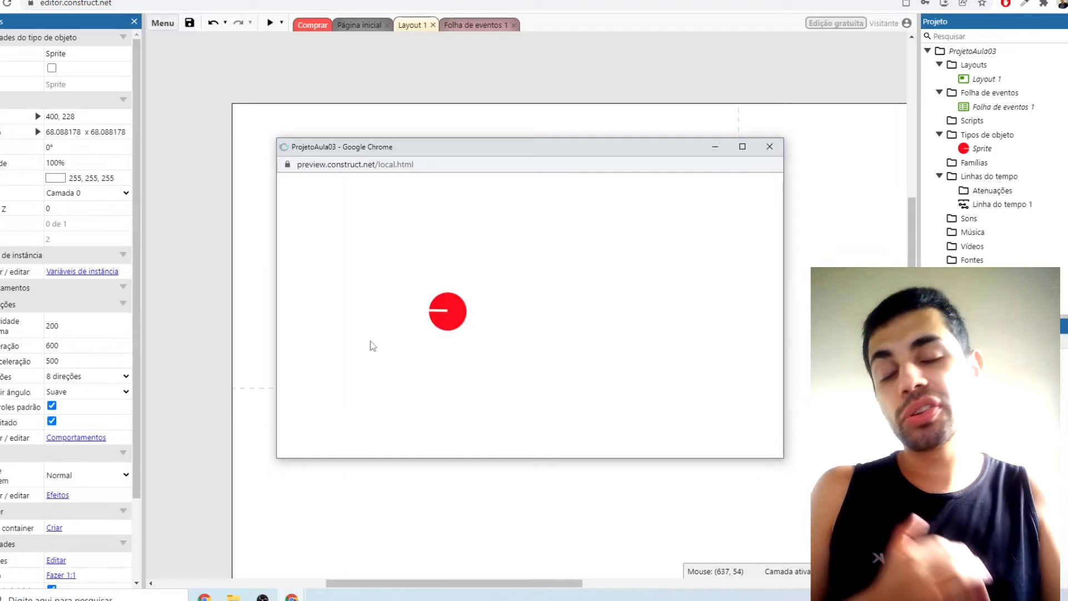
Drive the circle through repeated loops in all directions, close the preview and deselect the sprite in the layout.
key("Up")
key("Right")
key("Down")
key("Left")
key("Up")
key("Right")
key("Down")
key("Left")
key("Up")
key("Right")
key("Down")
key("Right")
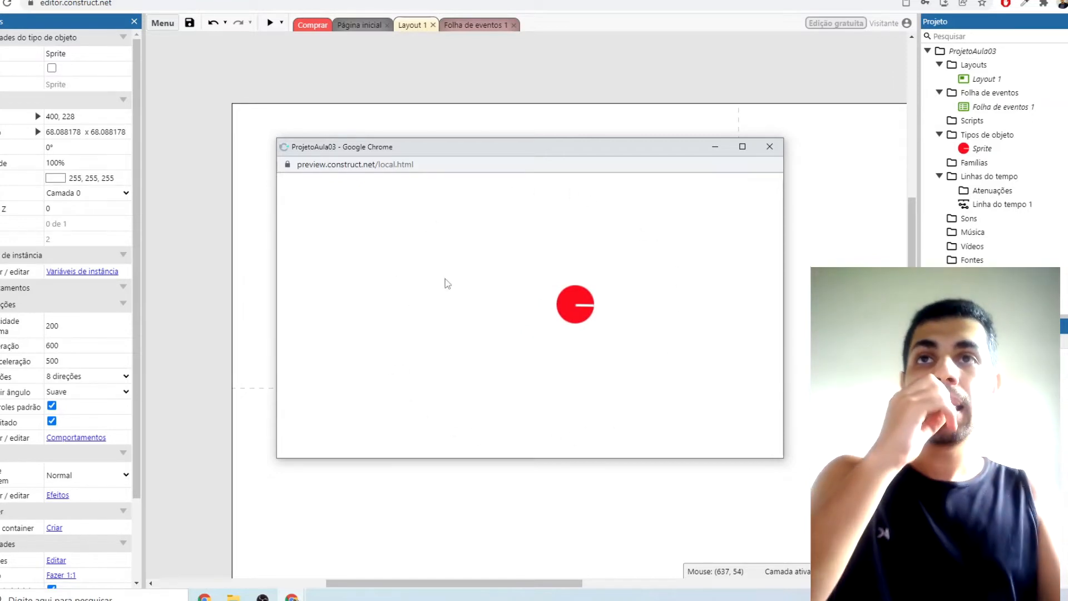
left_click(770, 147)
left_click(593, 274)
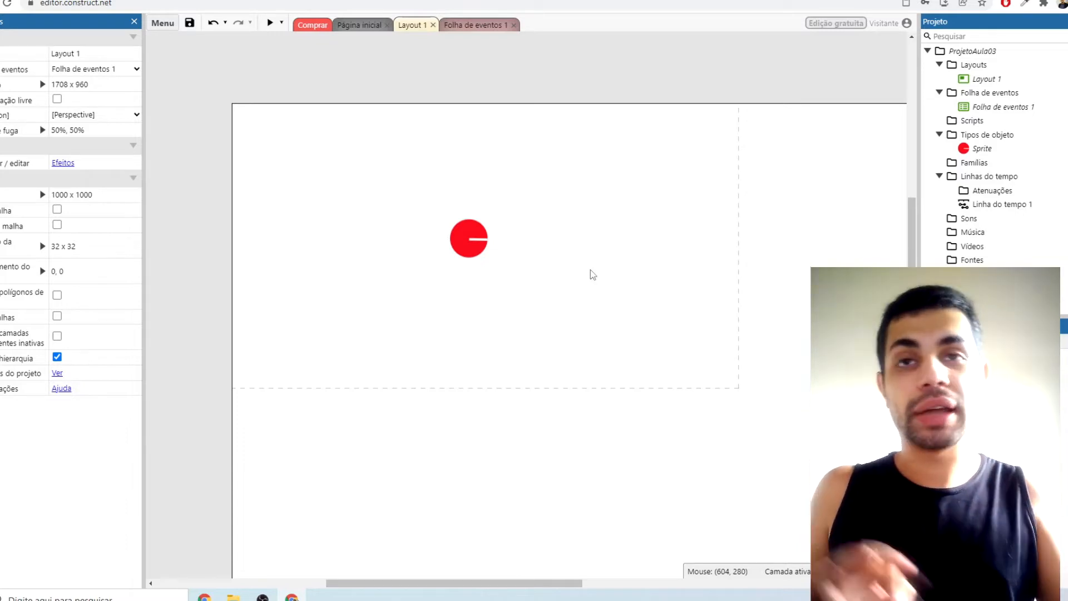
Add the Mouse input object to the project.
double_click(545, 249)
scroll(568, 237, "down", 5)
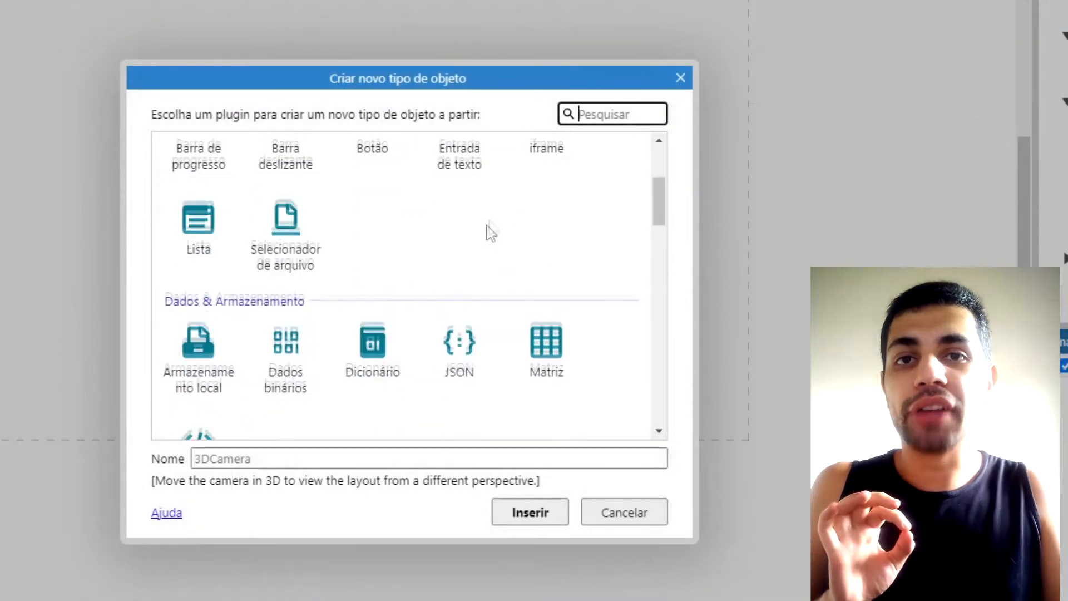
scroll(465, 289, "down", 3)
left_click(455, 347)
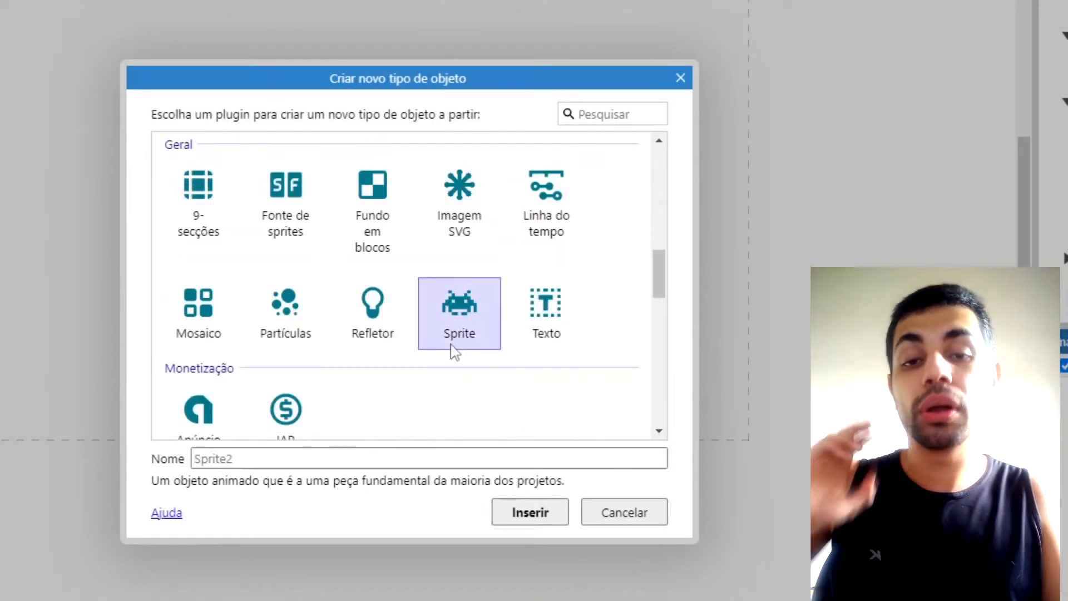
left_click(525, 332)
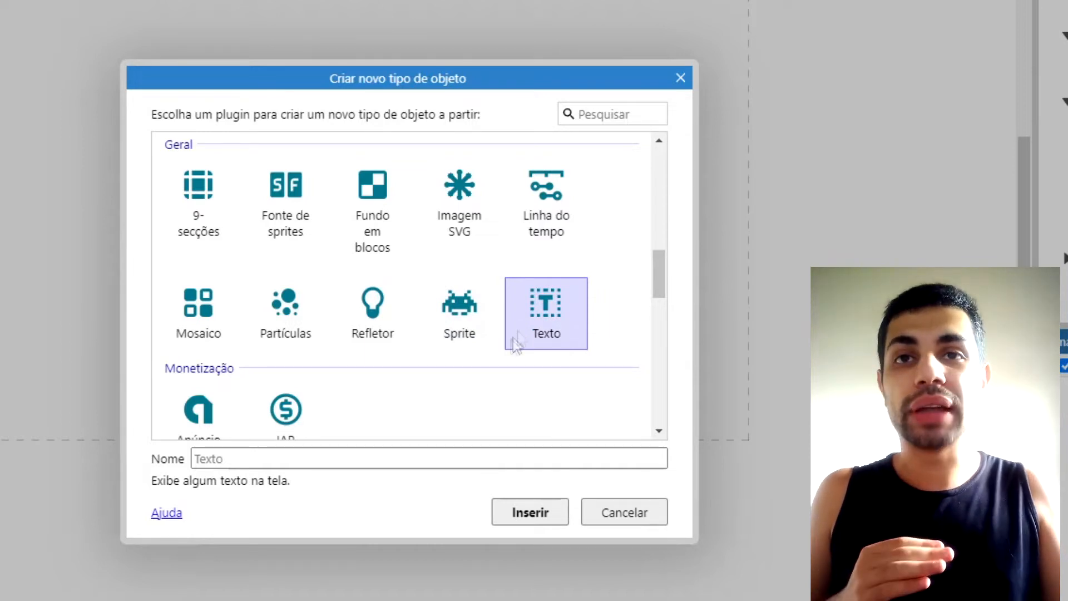
scroll(506, 351, "up", 4)
left_click(278, 297)
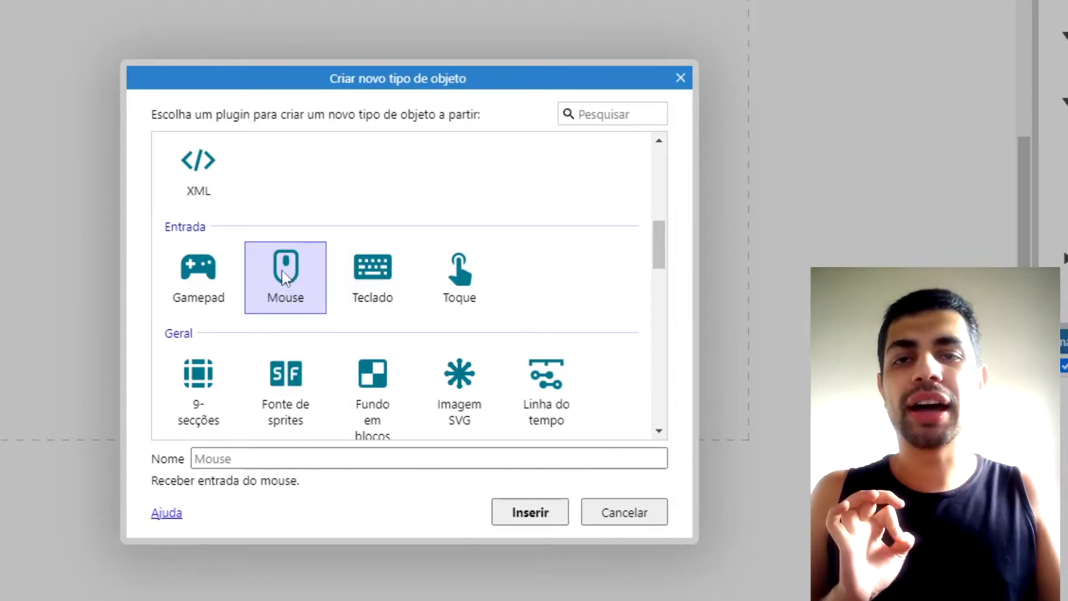
double_click(286, 276)
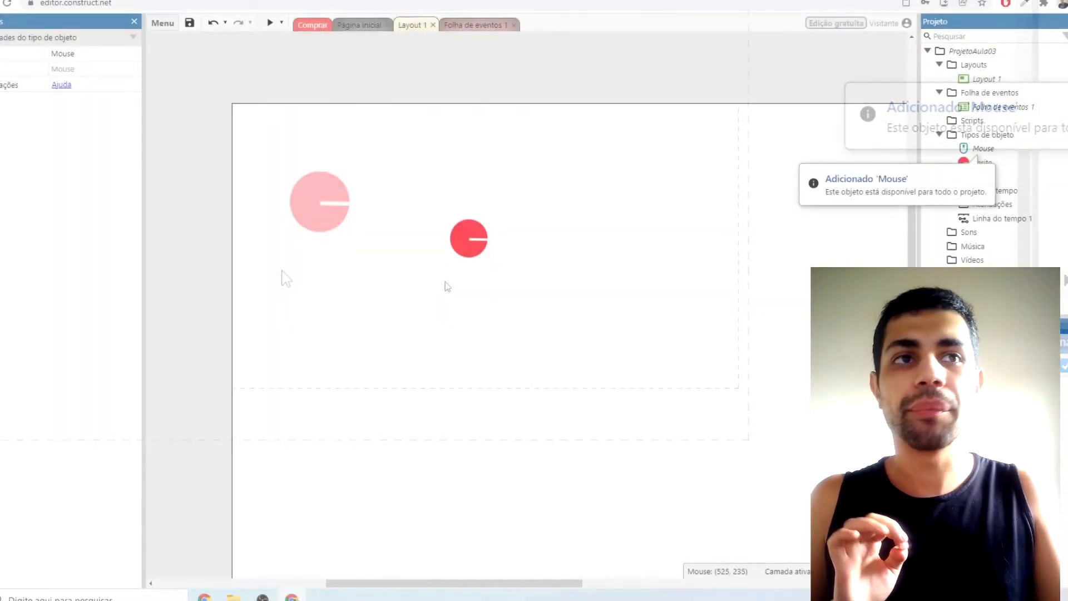
left_click(985, 151)
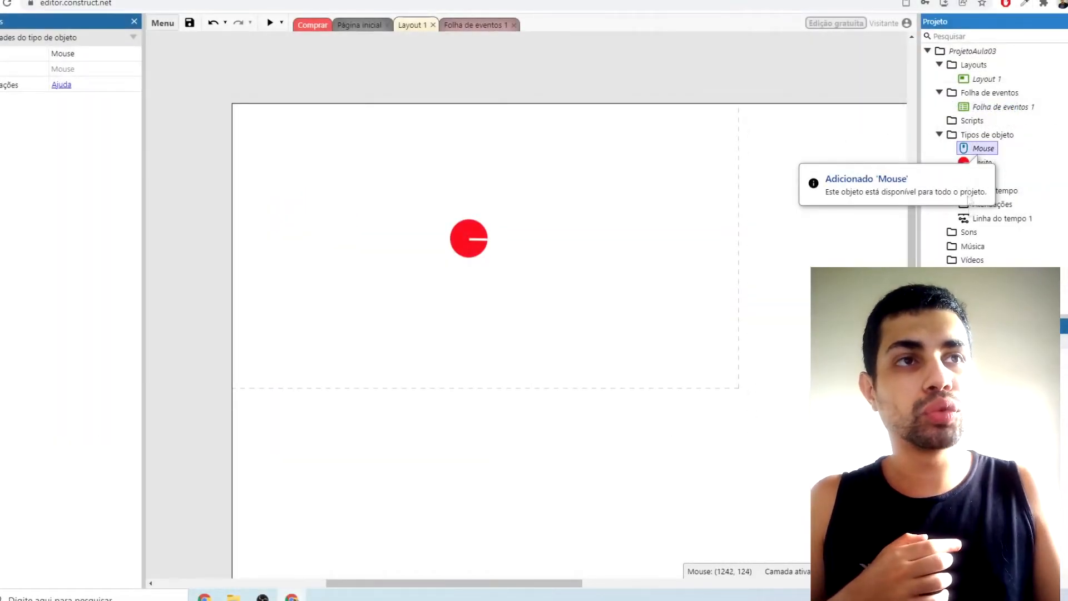
left_click(973, 245)
left_click(979, 148)
left_click(892, 194)
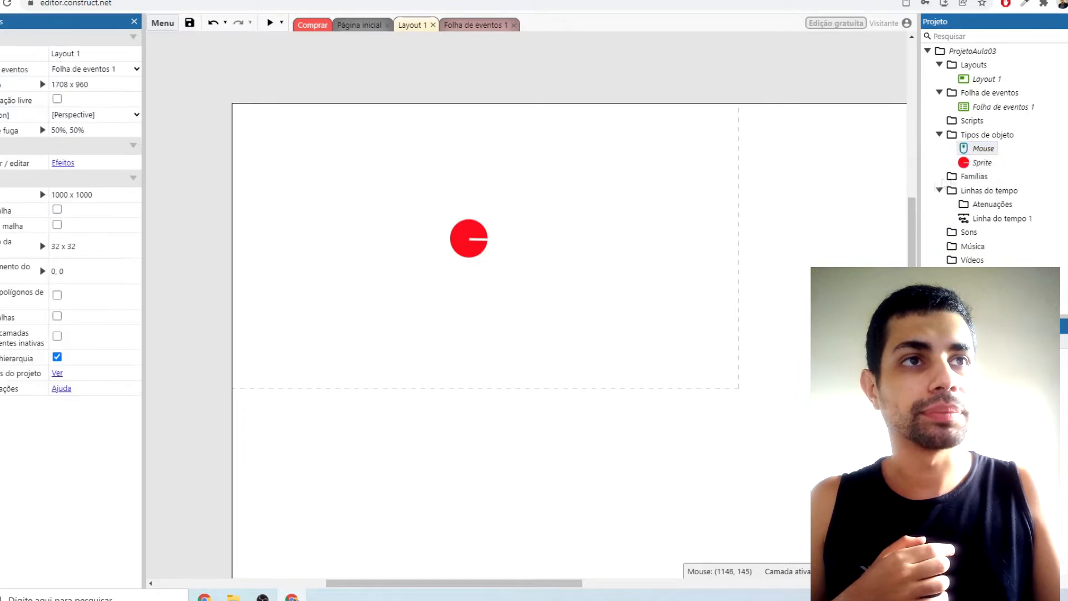
Rename the red circle's Sprite object type as jogador.
left_click(985, 164)
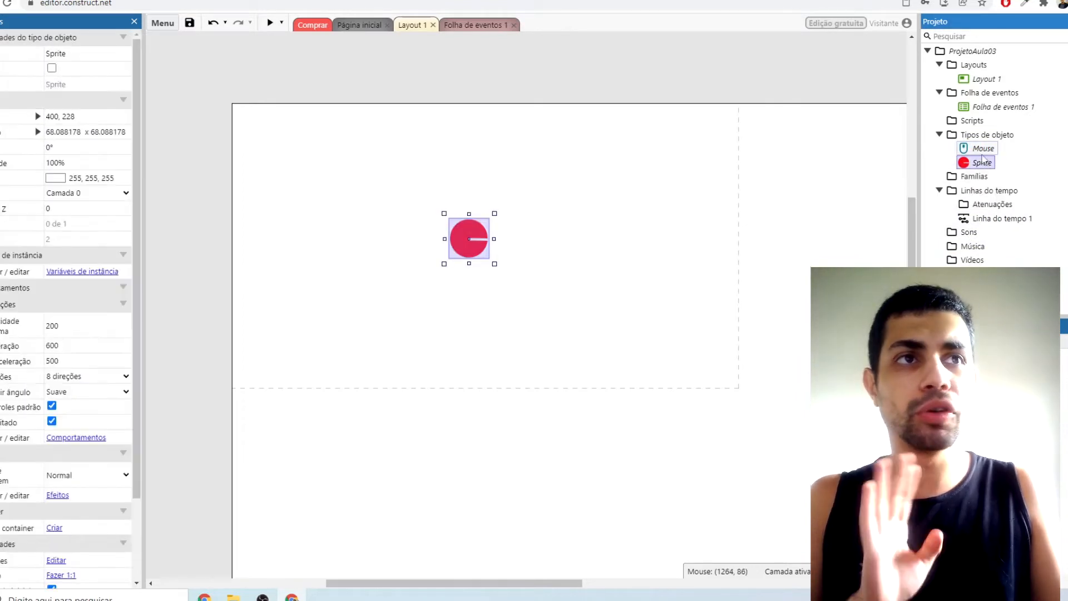
left_click(983, 149)
left_click(981, 164)
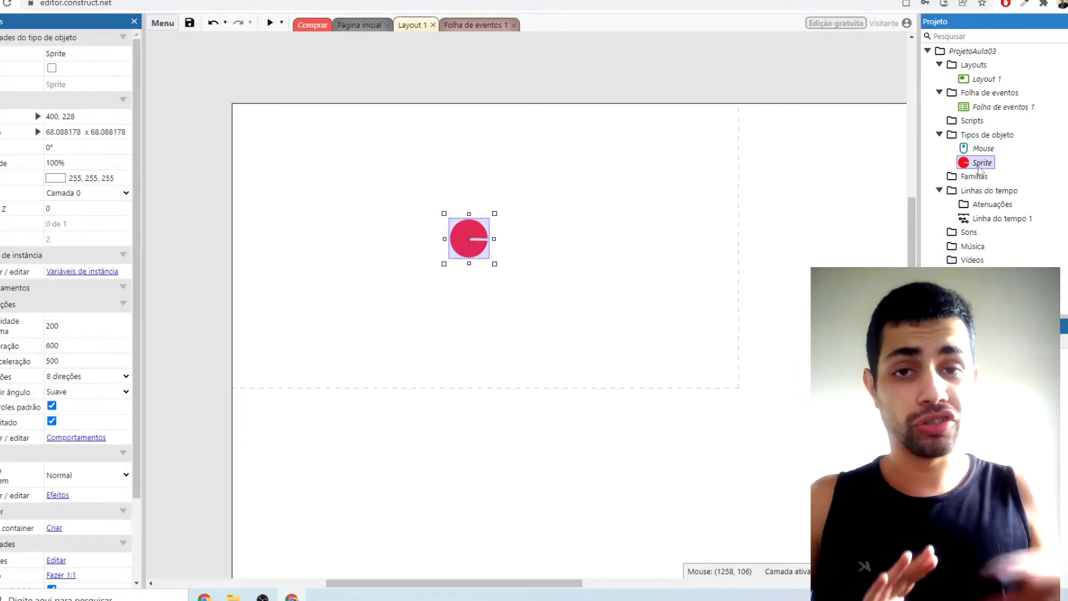
key("F2")
type("jogador")
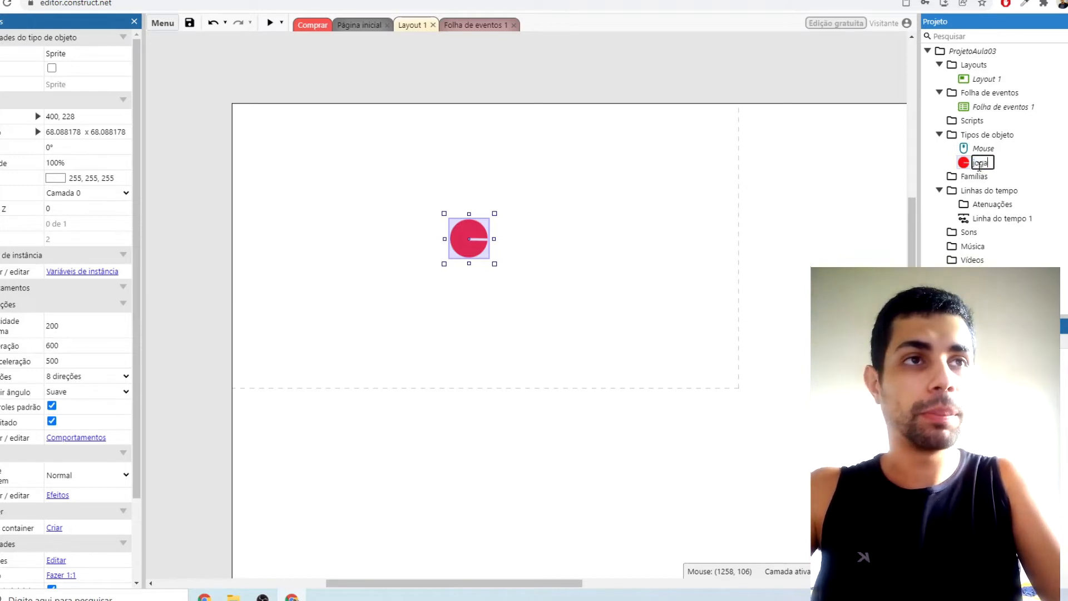
key("Return")
left_click(980, 165)
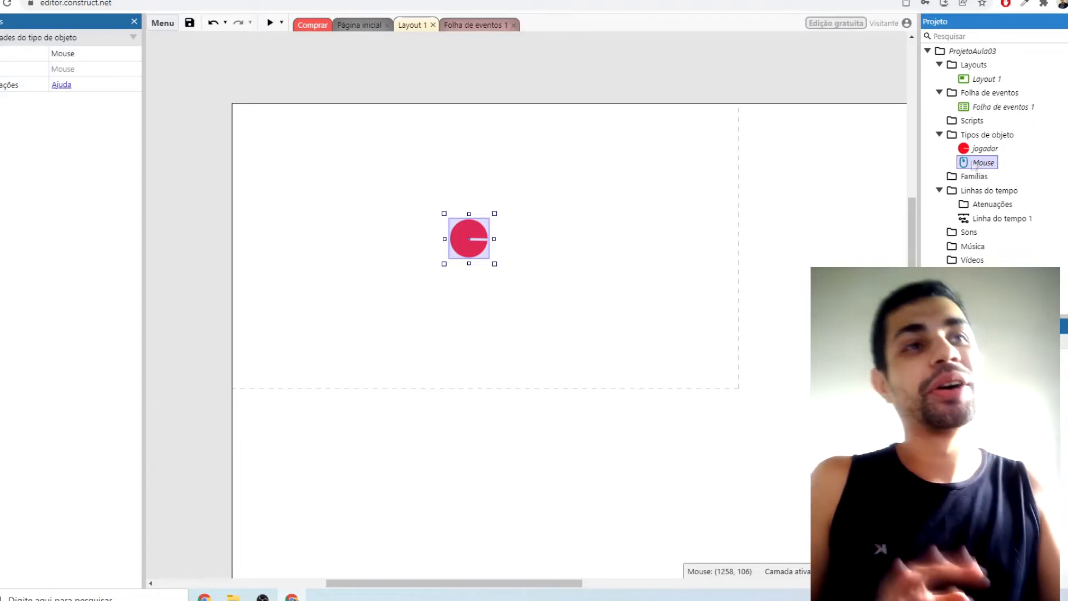
left_click(971, 149)
left_click(976, 163)
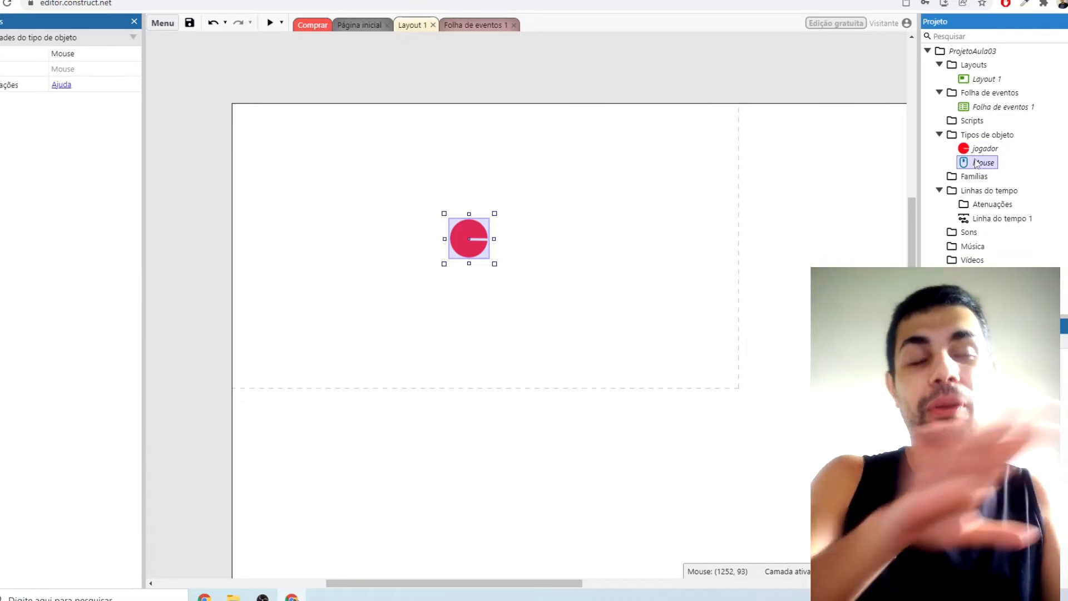
left_click(753, 193)
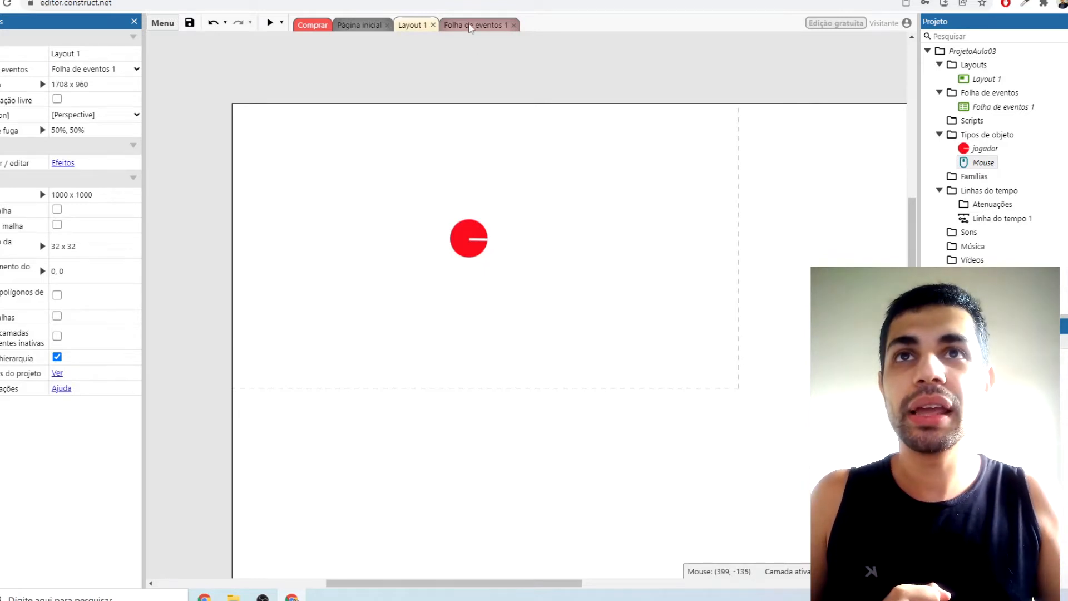
Add a Sistema event with the condition A cada tick to Folha de eventos 1.
left_click(469, 26)
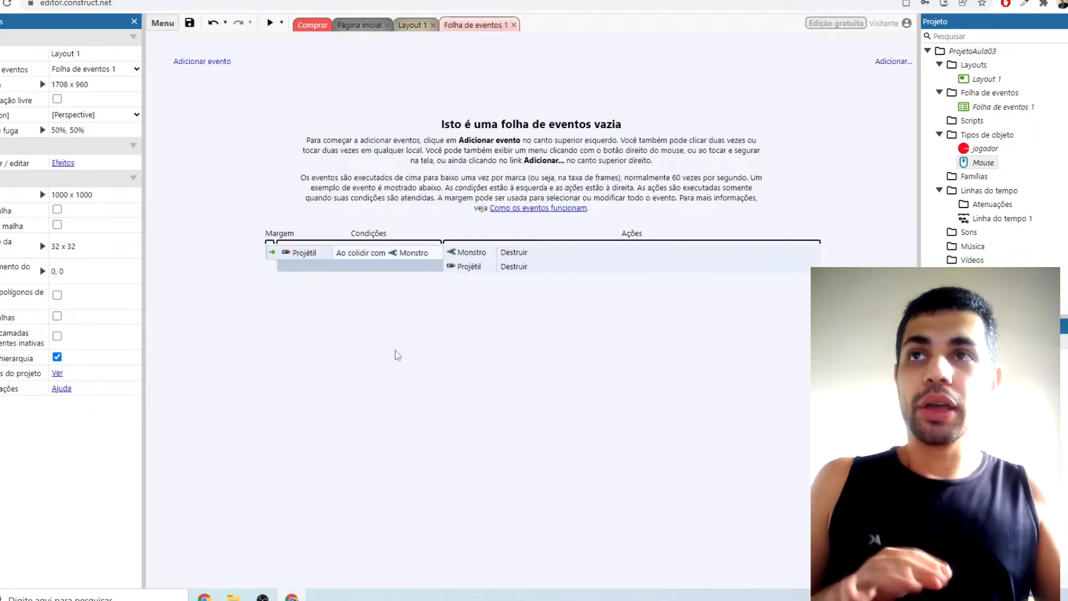
left_click(208, 64)
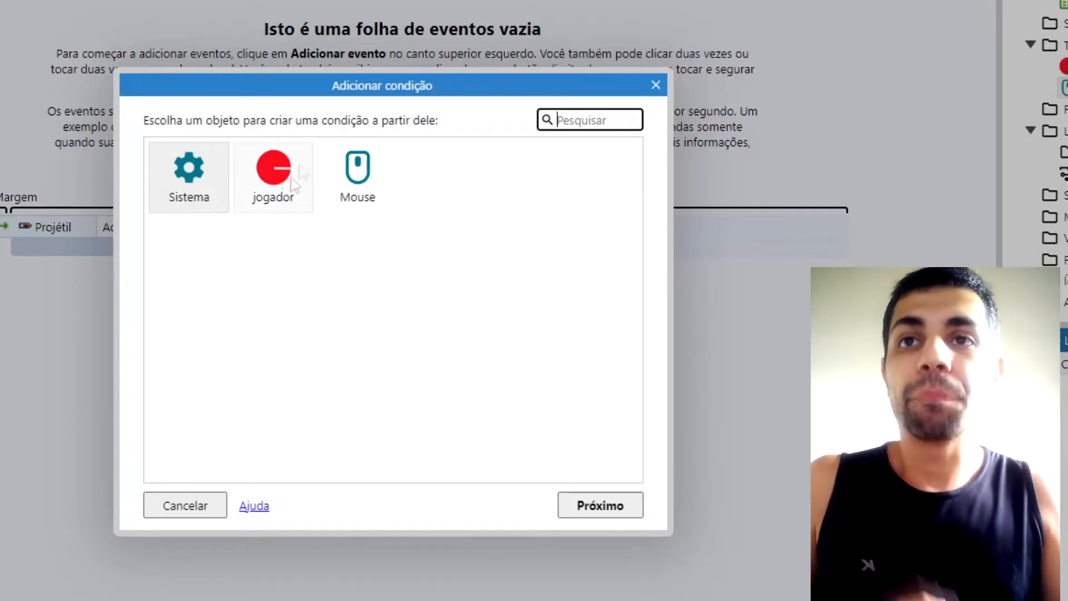
left_click(185, 191)
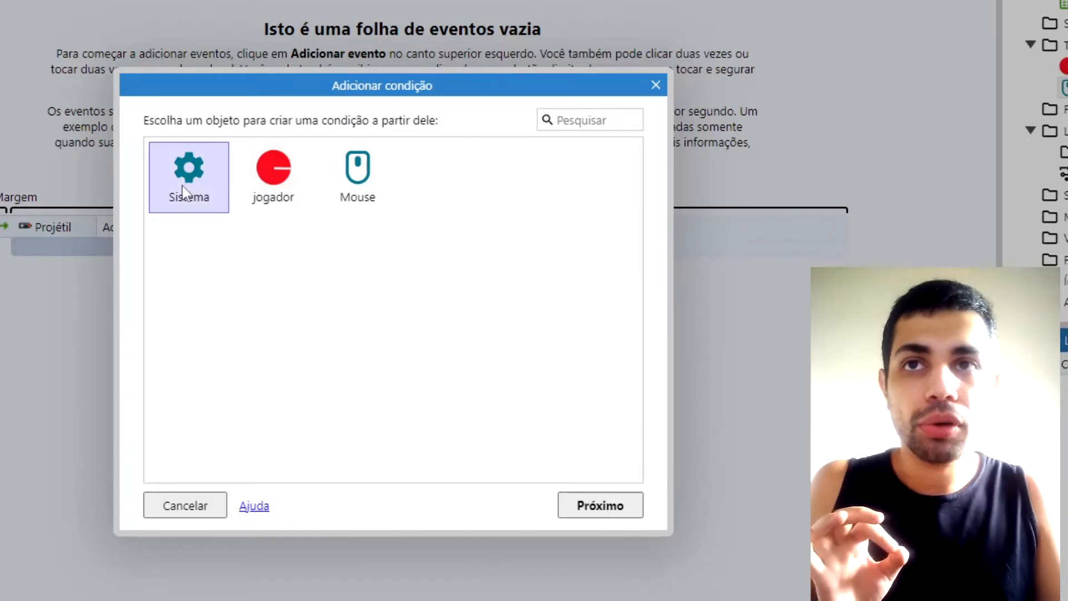
double_click(184, 191)
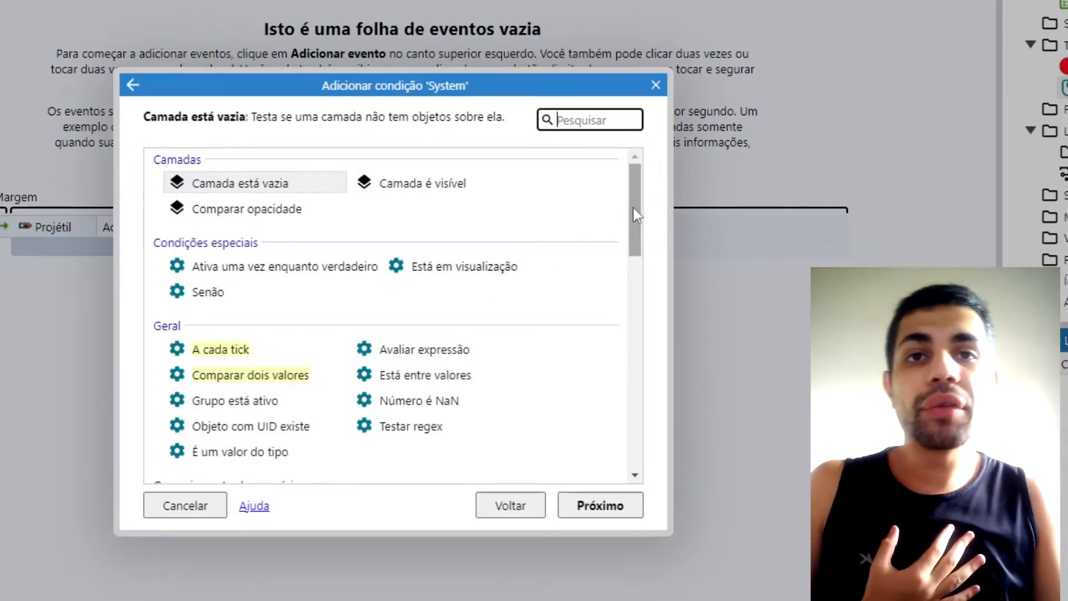
scroll(630, 225, "down", 2)
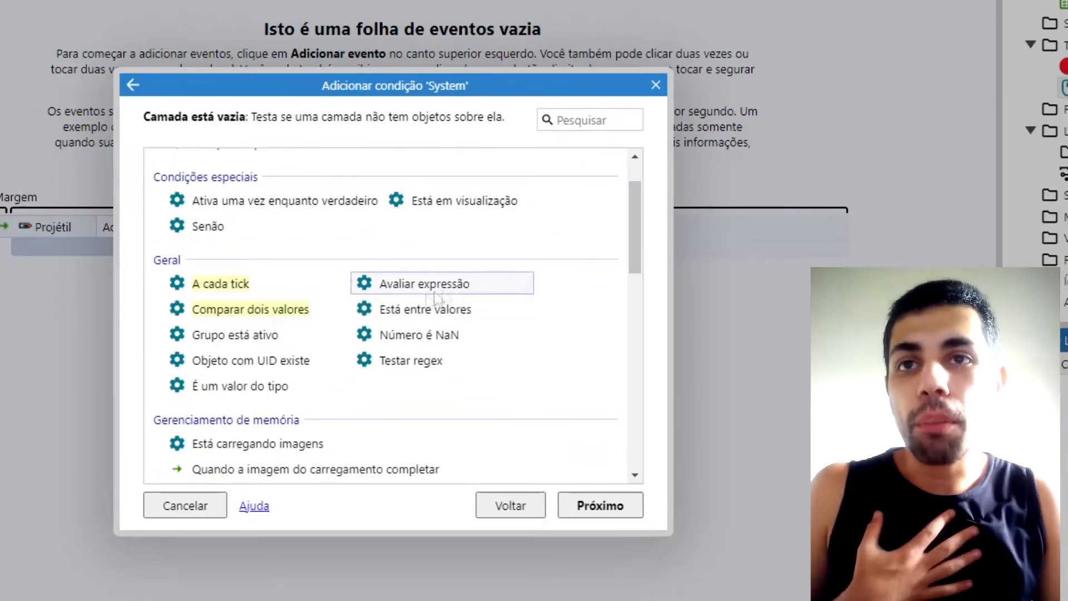
left_click(272, 288)
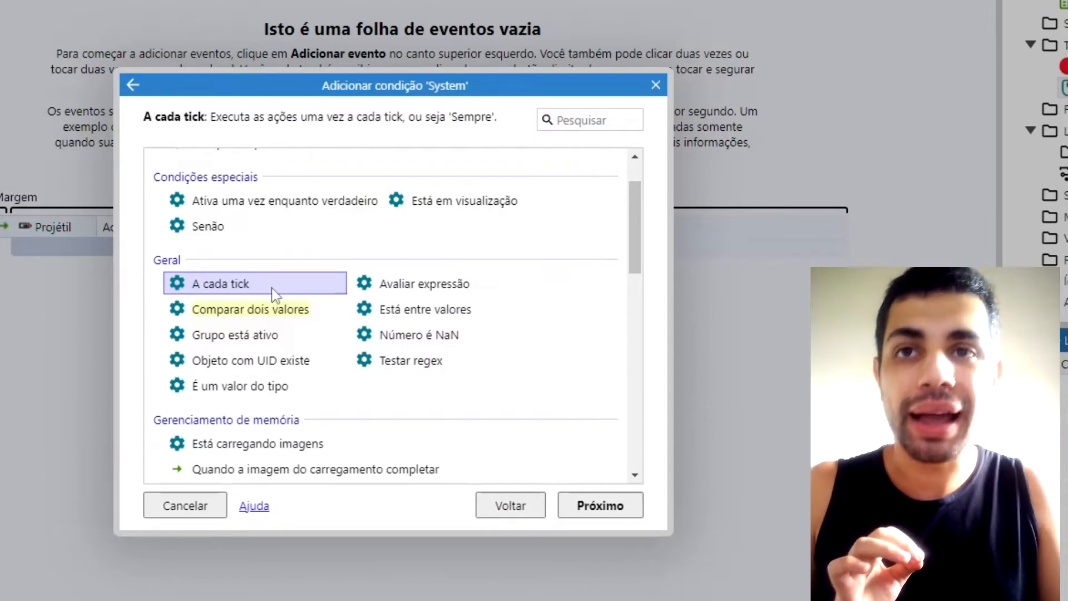
double_click(272, 288)
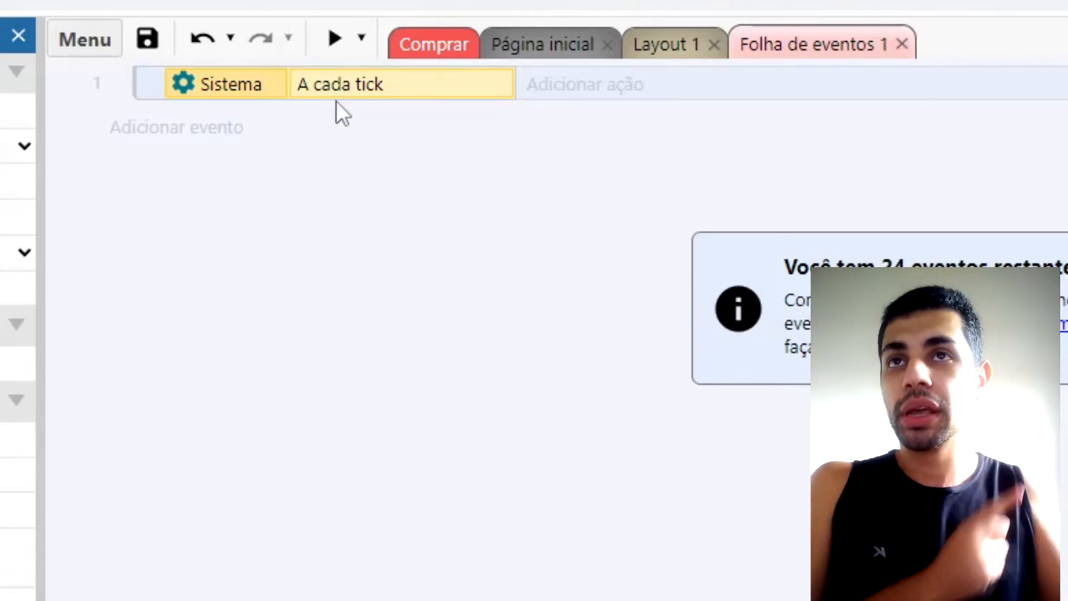
Start a new action for the jogador object in the A cada tick event.
left_click(590, 89)
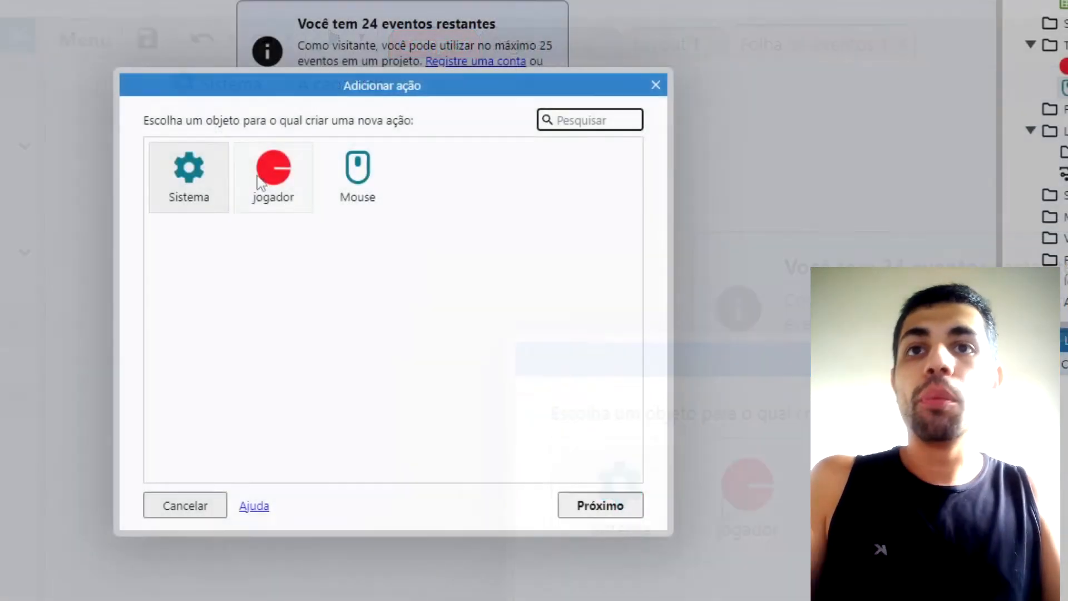
left_click(265, 177)
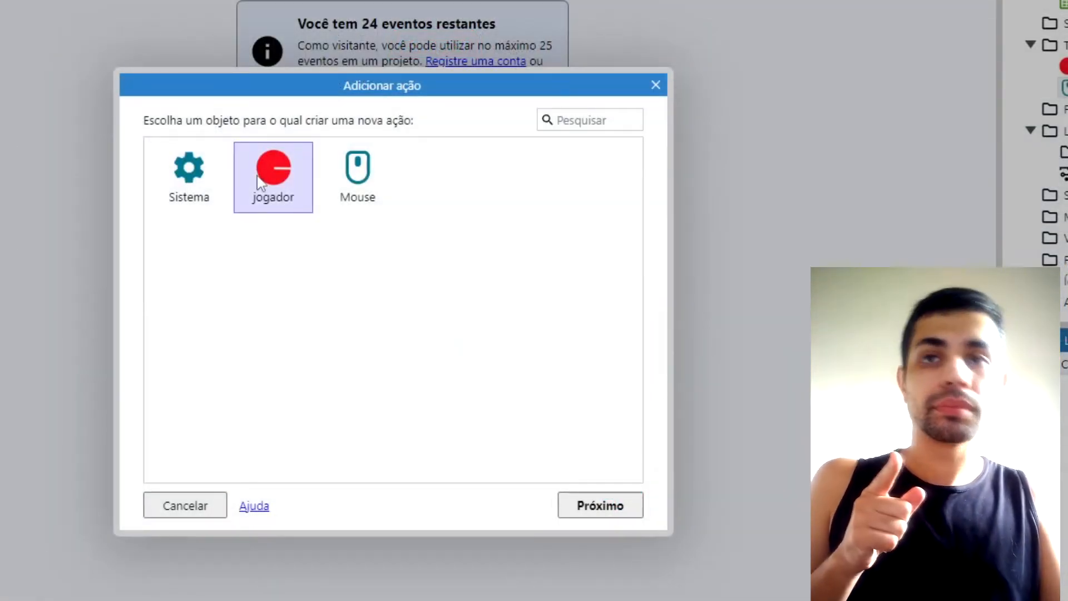
double_click(257, 176)
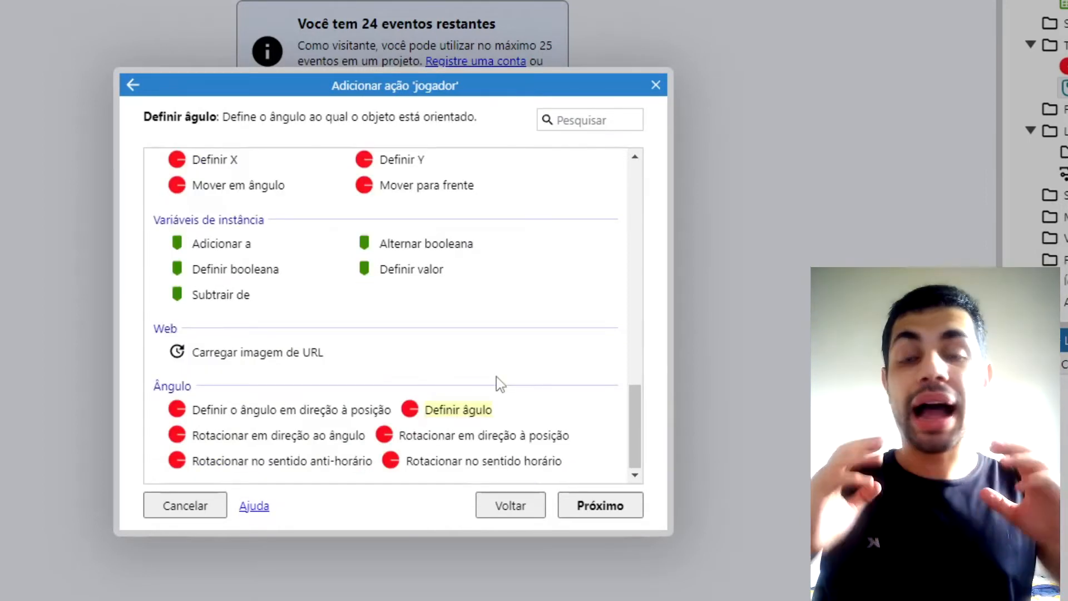
left_click(491, 415)
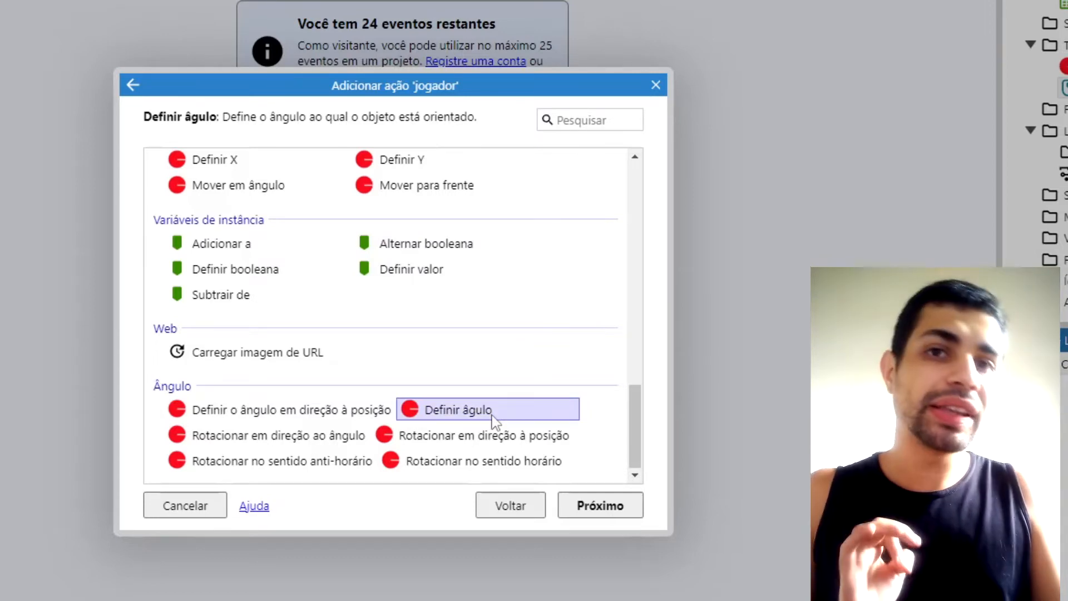
double_click(492, 415)
left_click(349, 250)
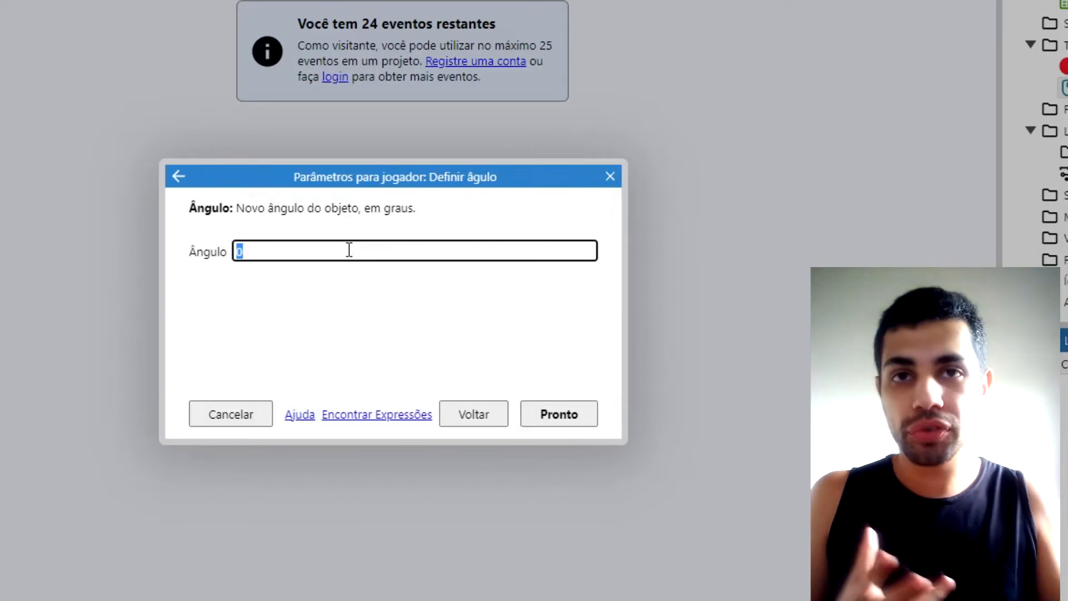
left_click(473, 414)
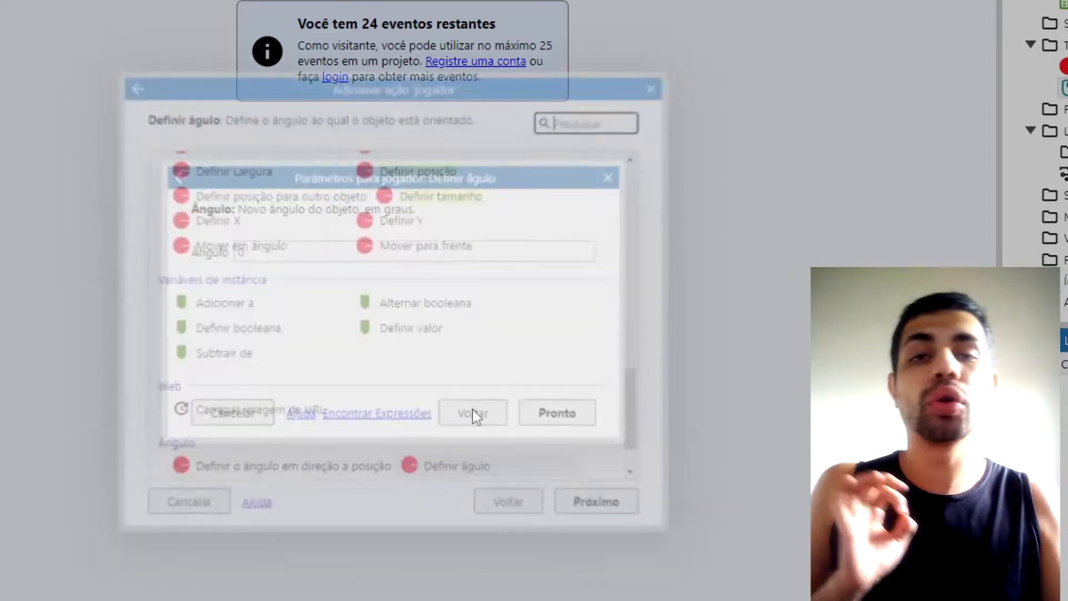
Choose the action Definir o ângulo em direção à posição for jogador and clear its X value.
scroll(290, 417, "down", 2)
left_click(285, 415)
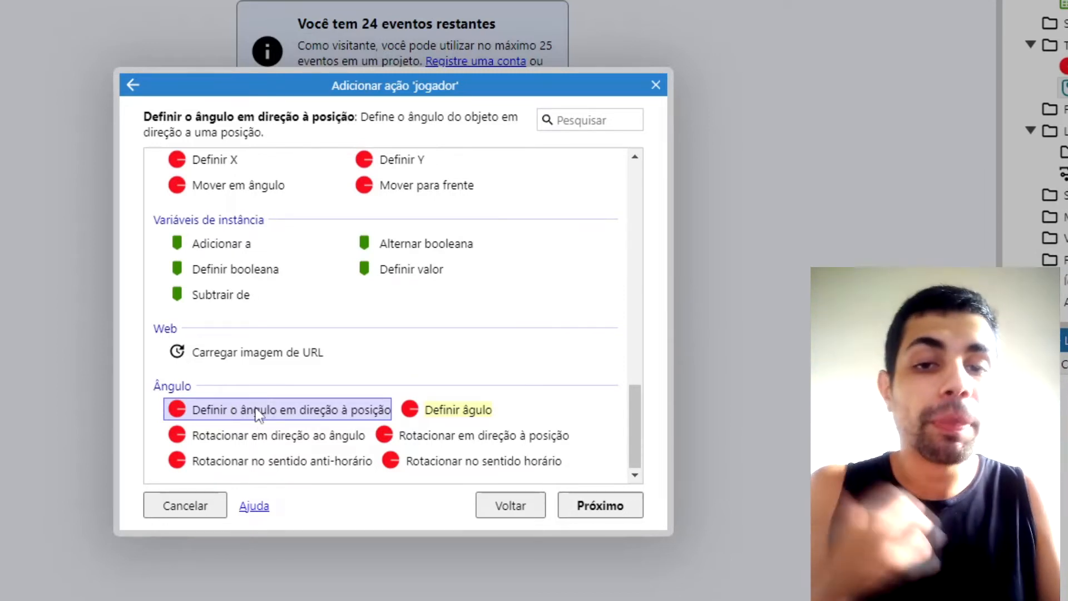
double_click(365, 415)
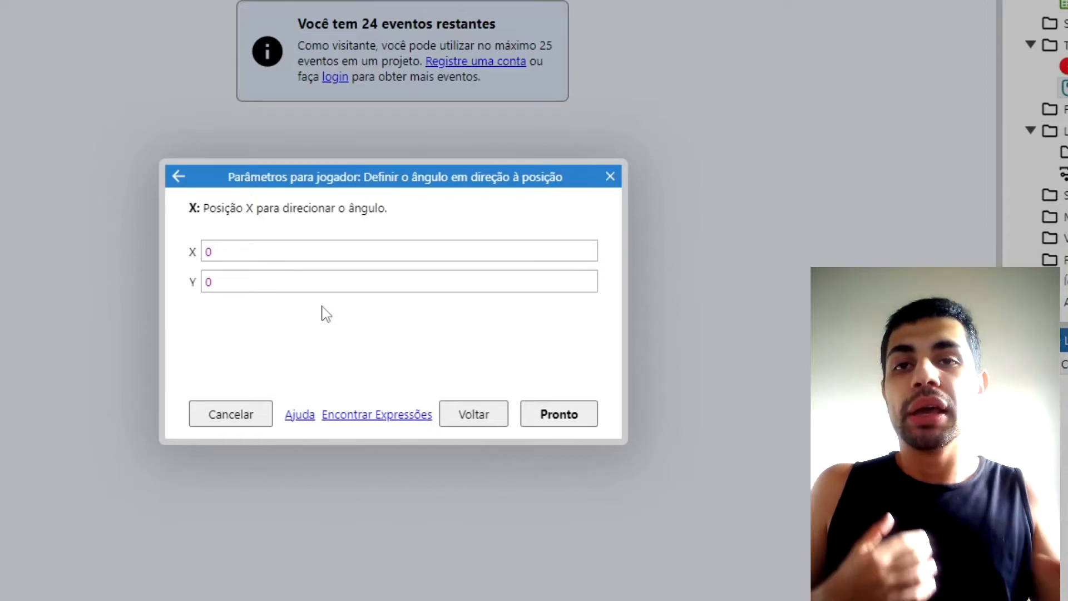
left_click(412, 255)
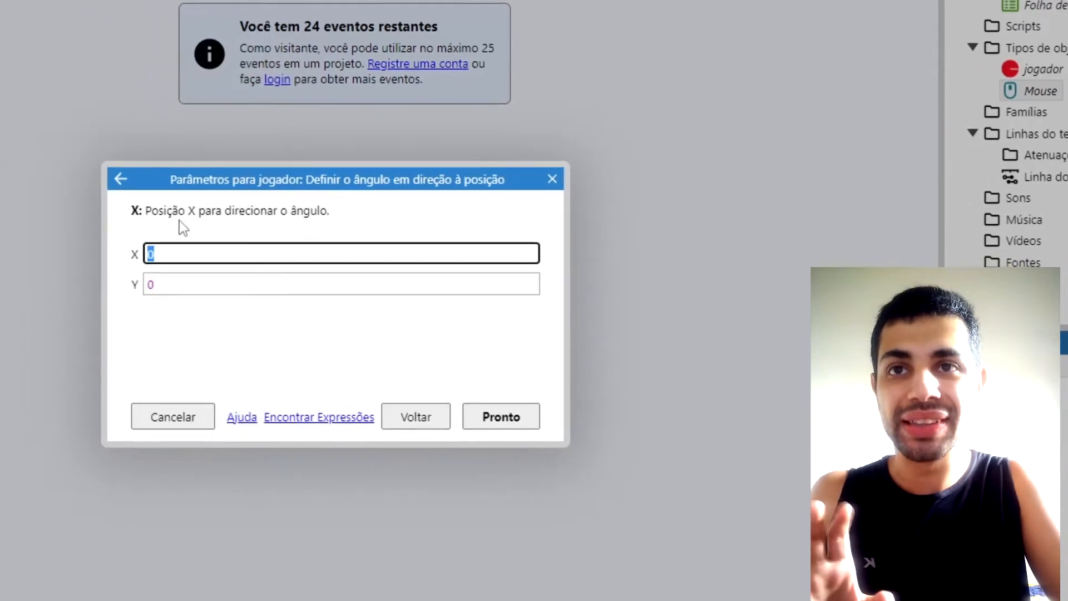
key("BackSpace")
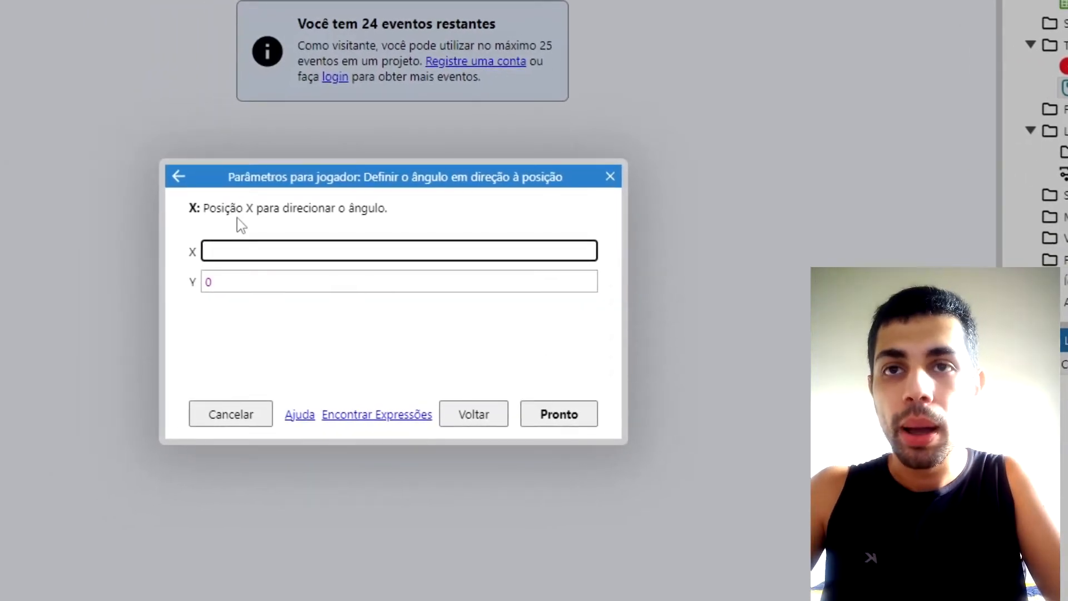
type("Mou")
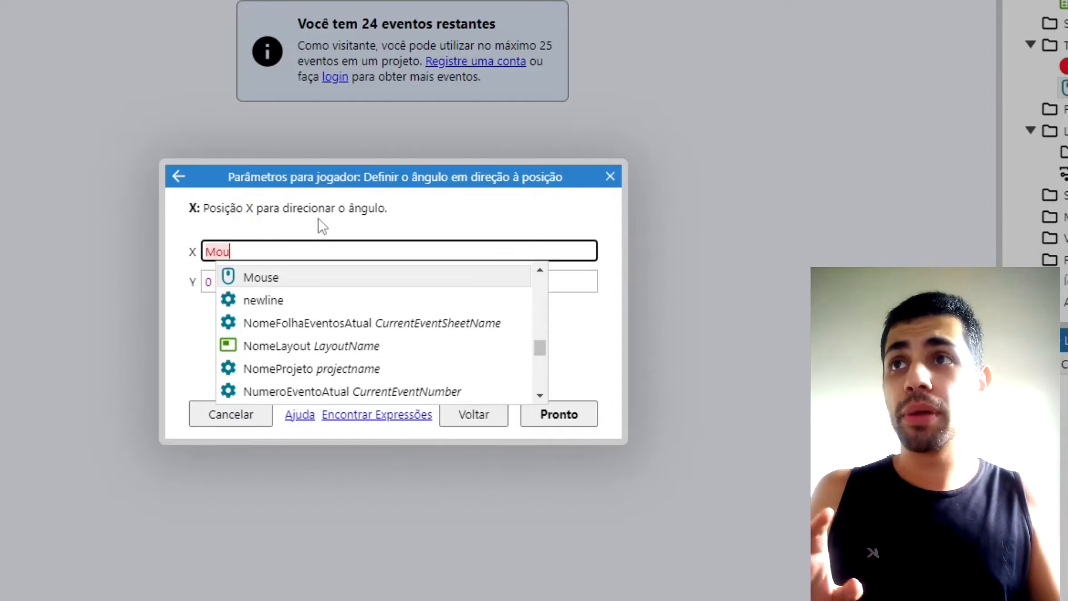
key("BackSpace")
key("BackSpace")
key("BackSpace")
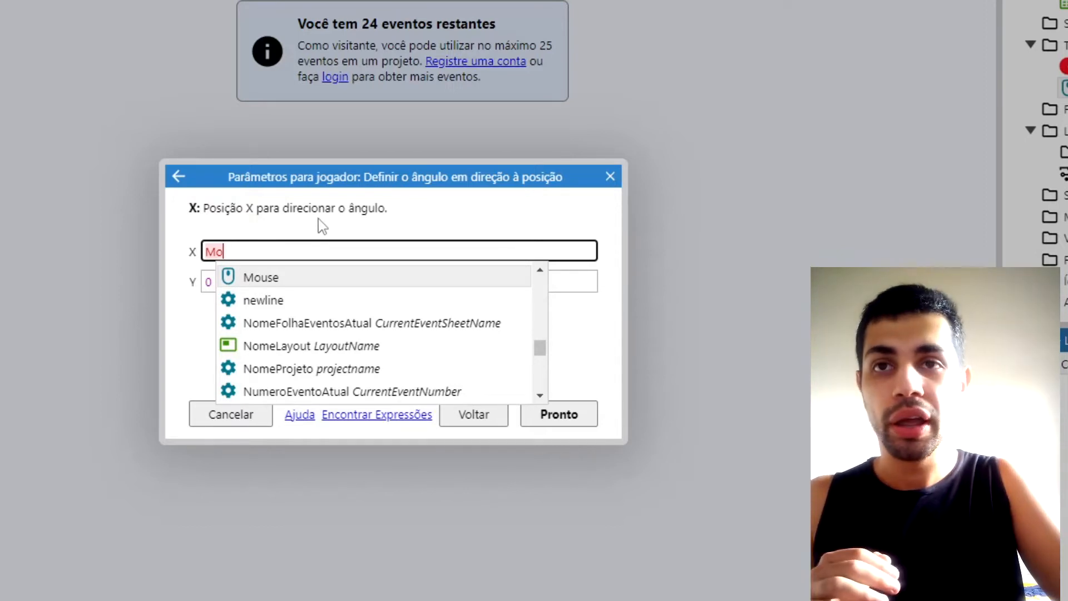
type("jogado")
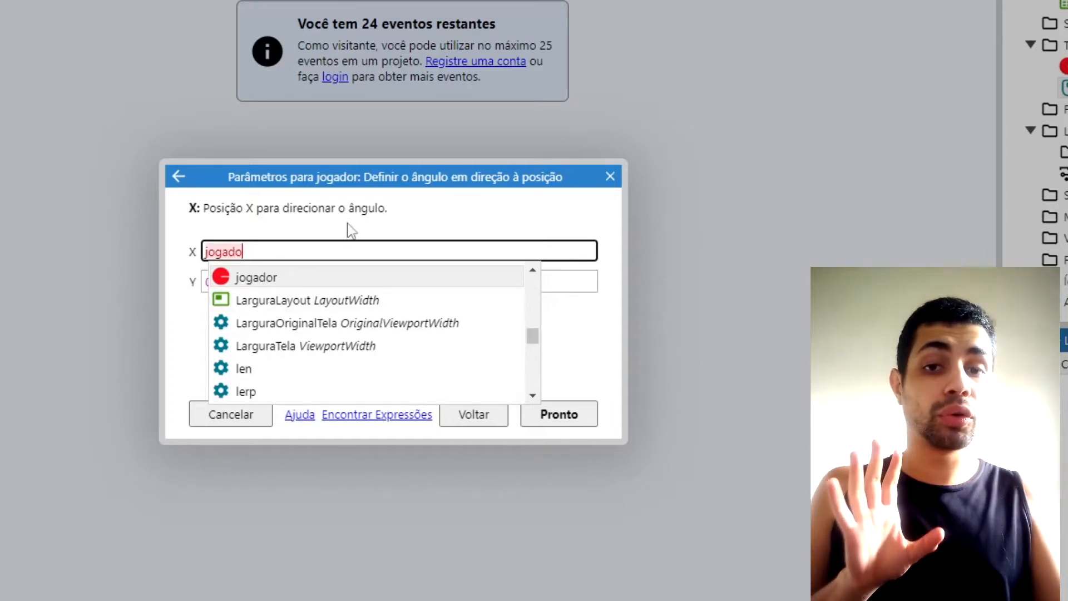
key("ctrl+a")
key("BackSpace")
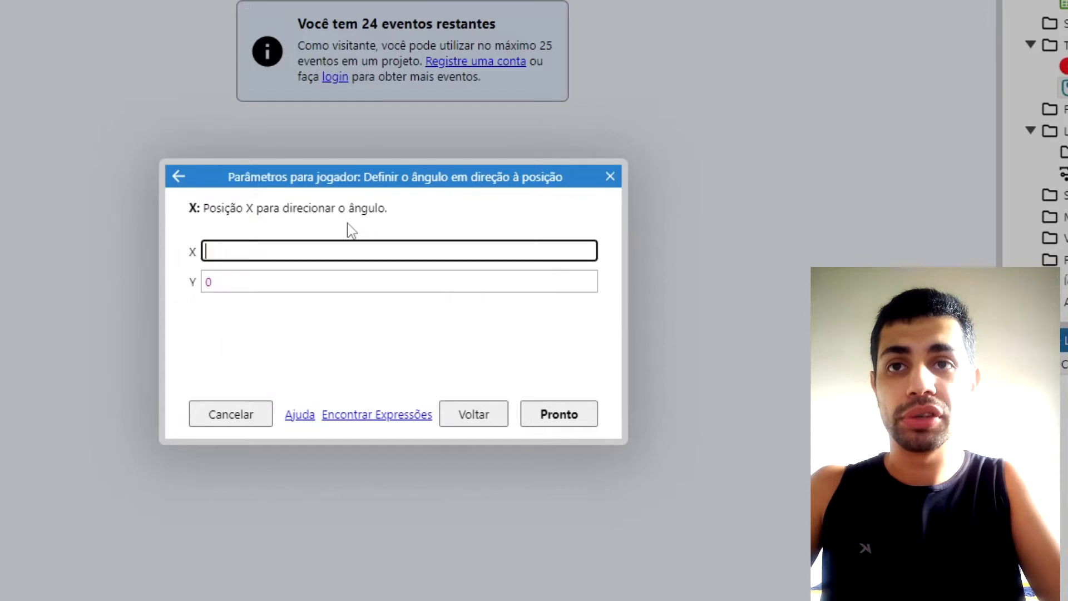
Set the X value of the jogador's Definir o ângulo em direção à posição action to Mouse.X.
type("Mouse")
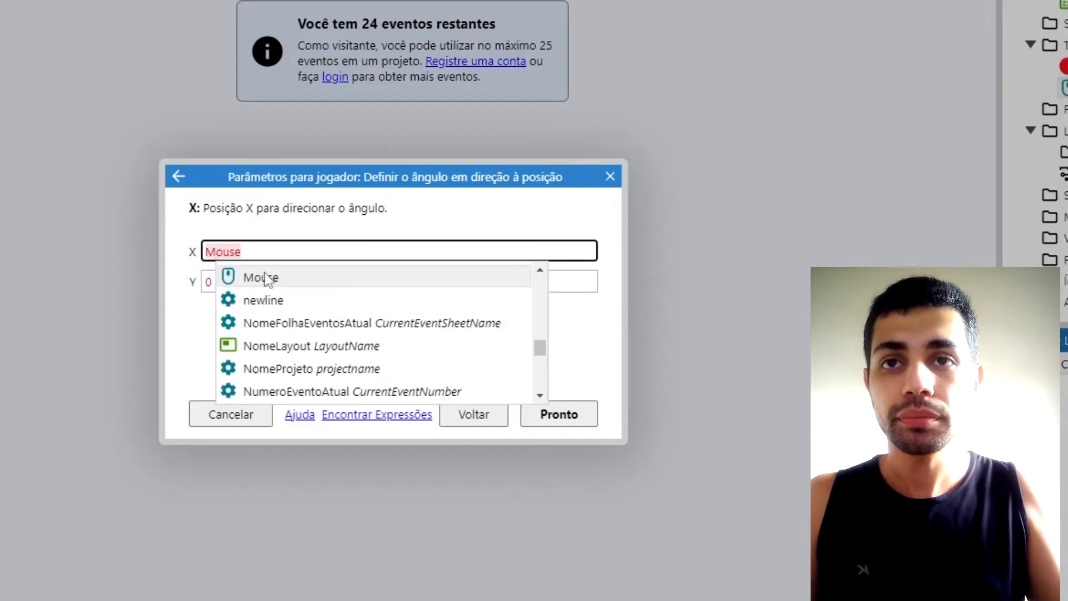
left_click(261, 279)
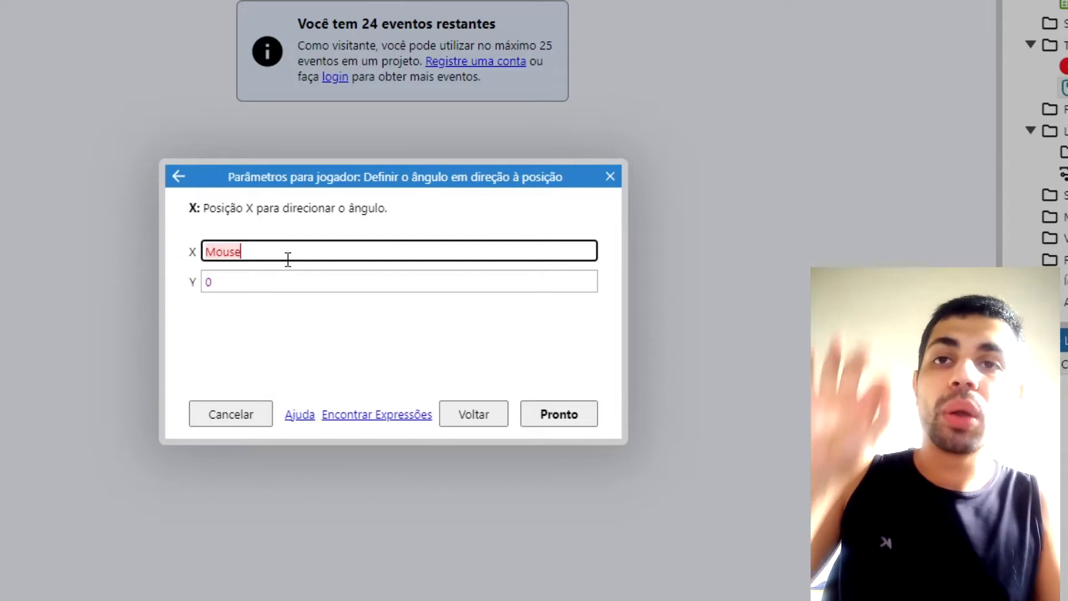
type(".")
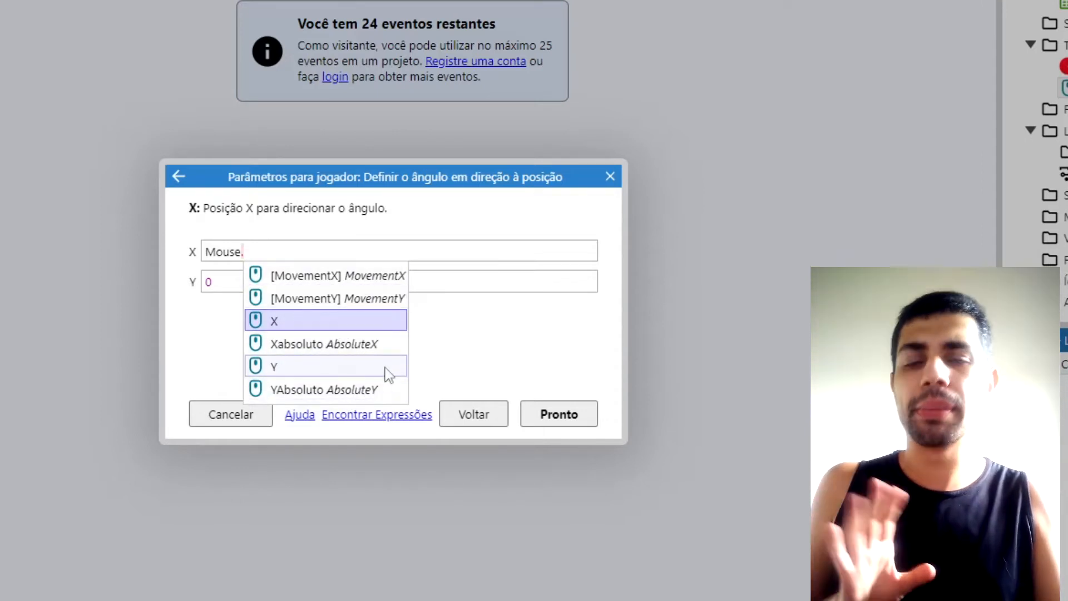
left_click(297, 323)
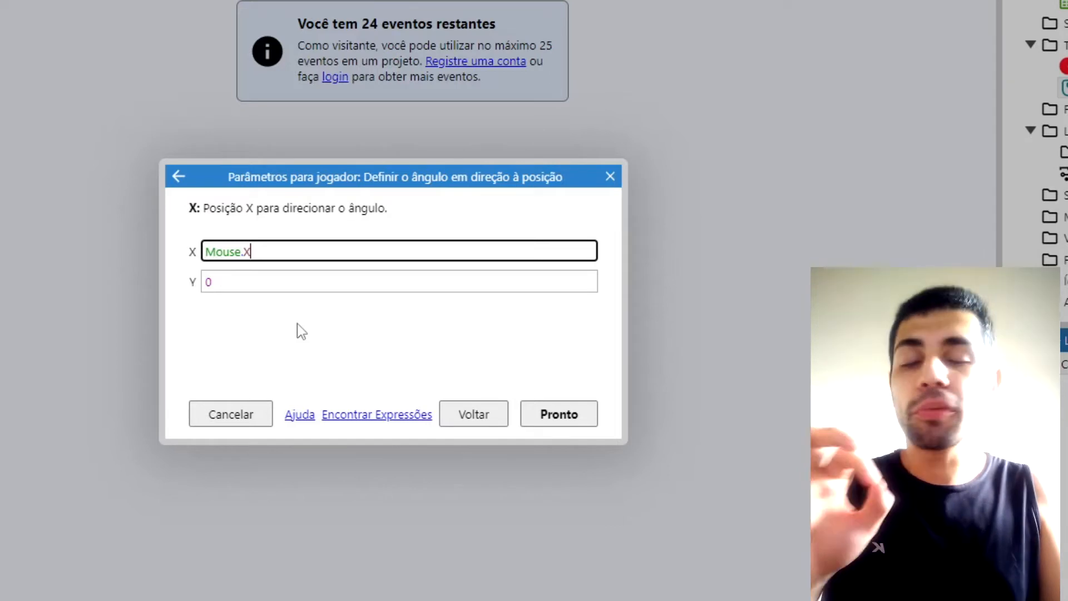
double_click(243, 253)
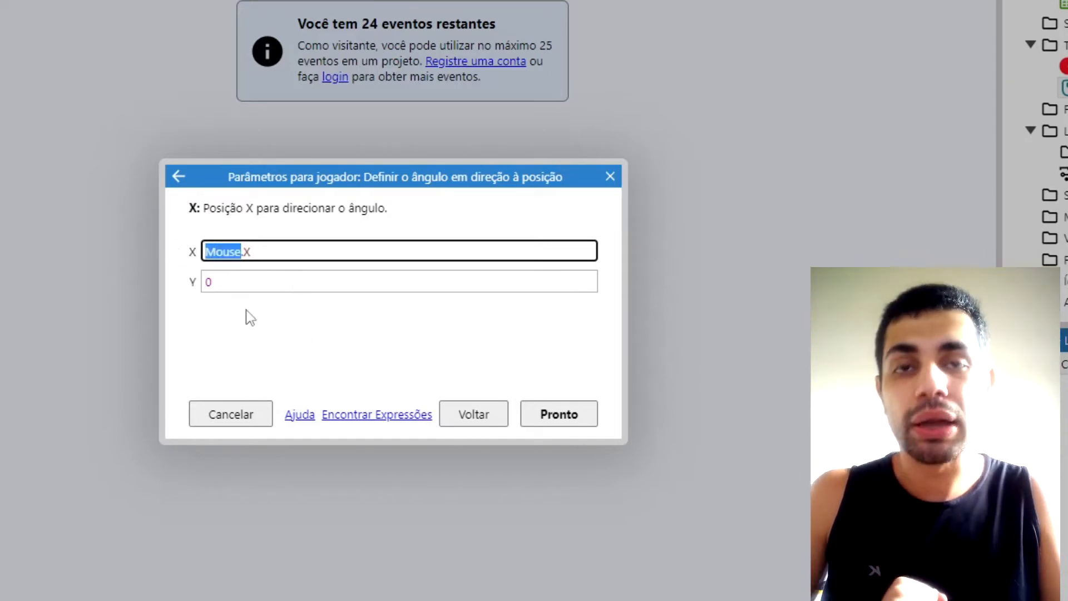
Set the action's Y value to Mouse.Y and add the completed action to the A cada tick event.
left_click(281, 281)
key("BackSpace")
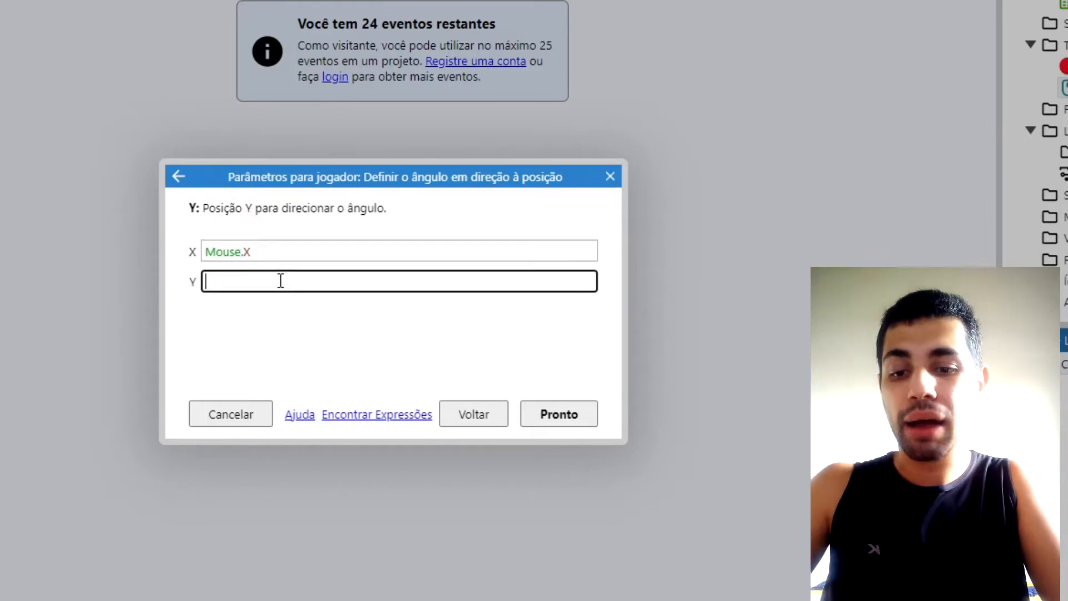
type("Mouse.")
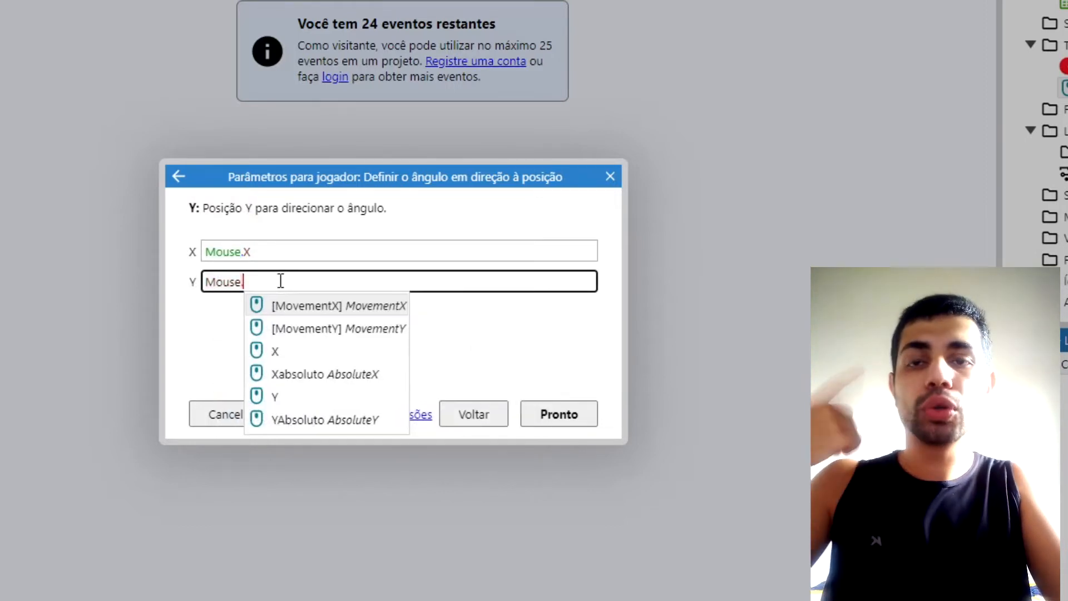
type("Y")
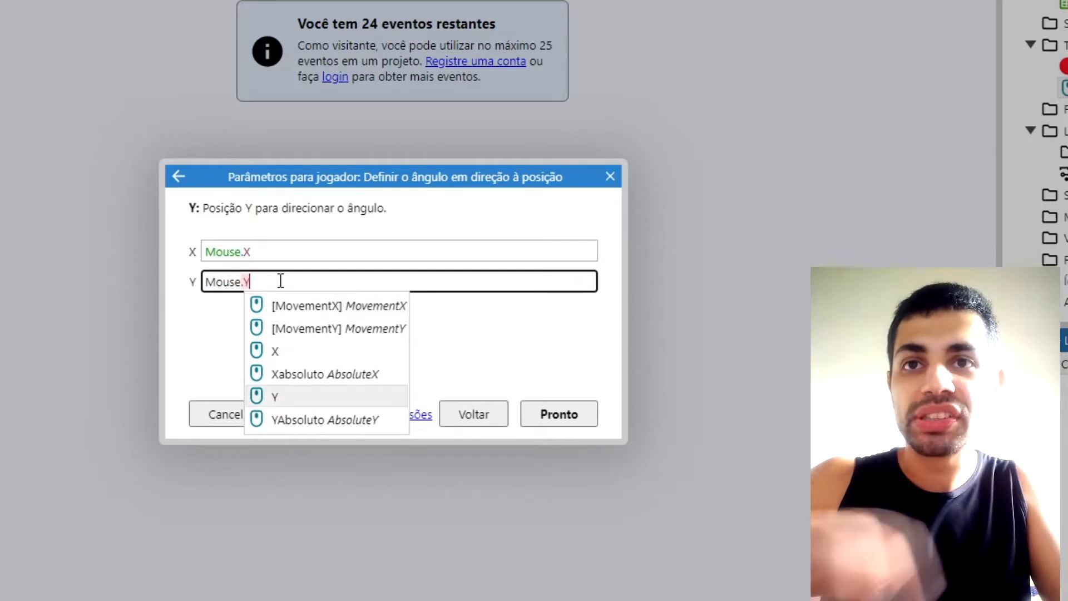
left_click(346, 396)
left_click(402, 365)
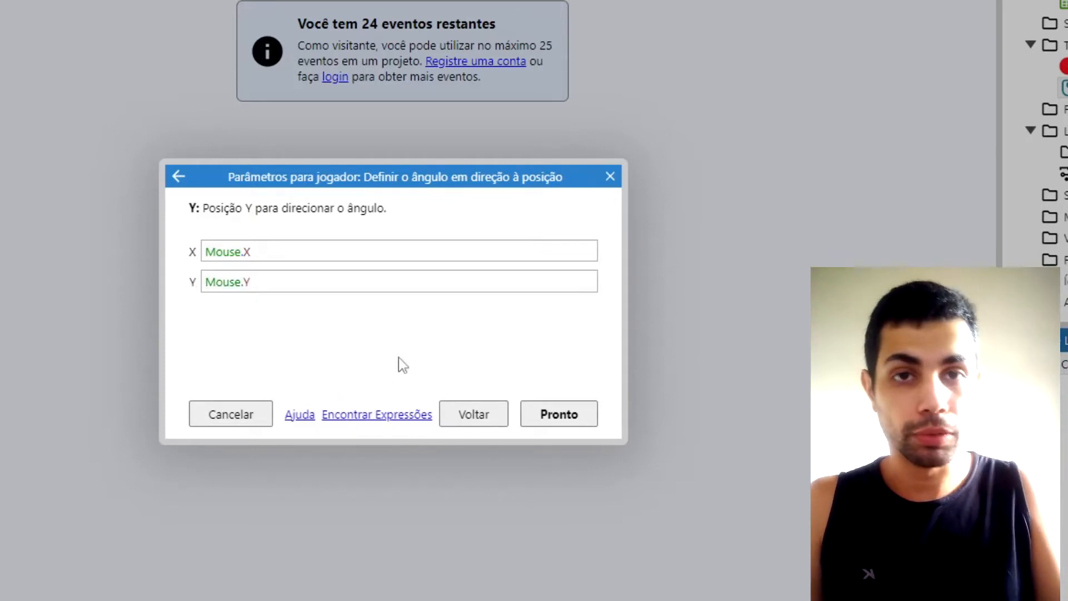
left_click(551, 416)
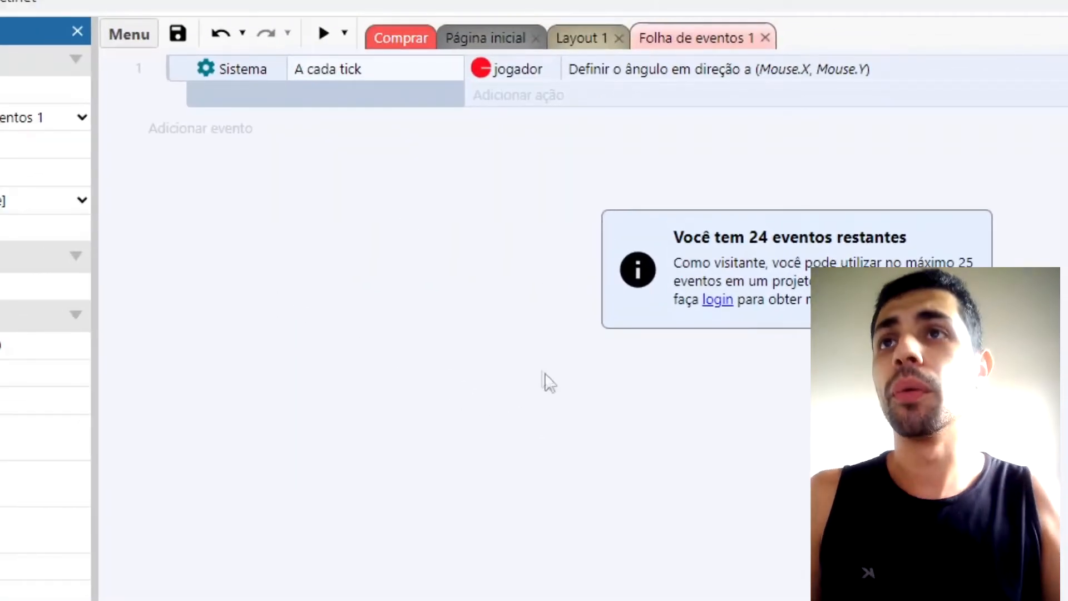
Preview the project, move the jogador in all directions while moving the mouse around it to test its aim, and close the preview.
left_click(334, 69)
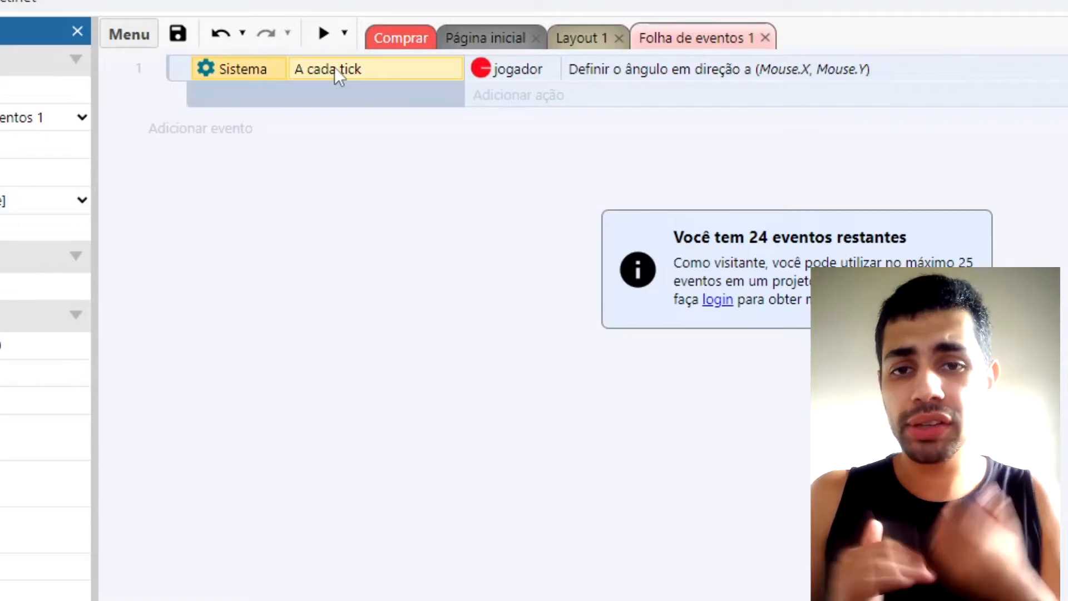
left_click(523, 72)
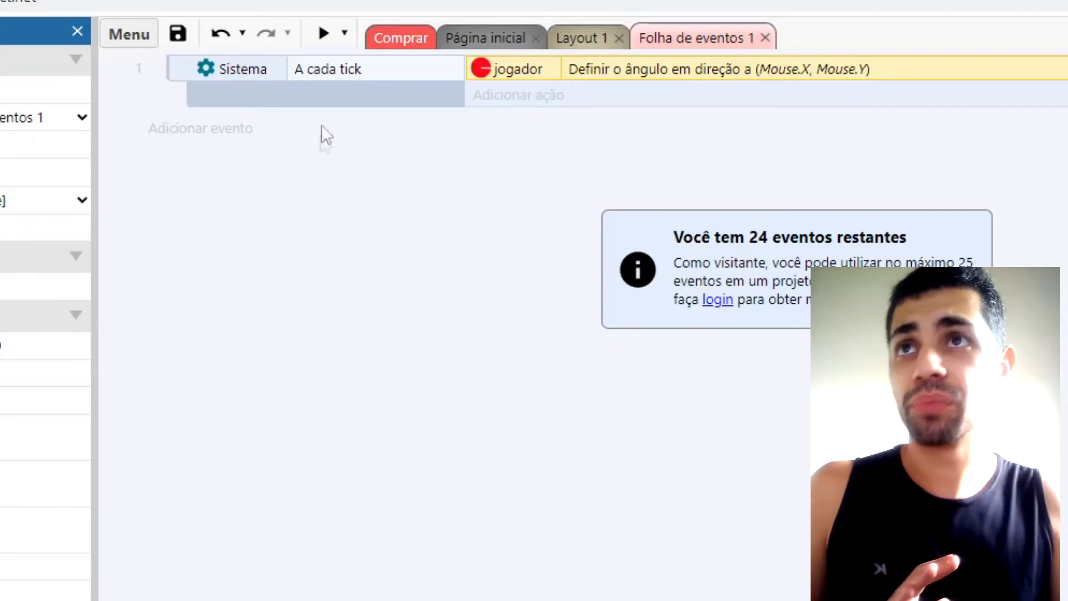
left_click(324, 34)
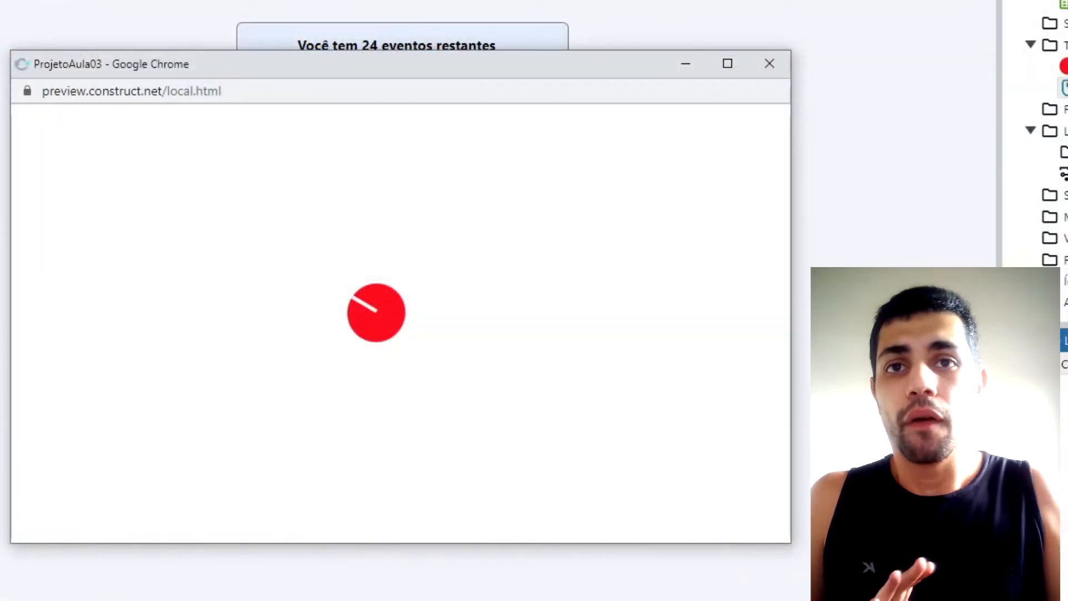
key("Right")
key("Down")
key("Left")
key("Up")
key("Right")
key("Right")
key("Down")
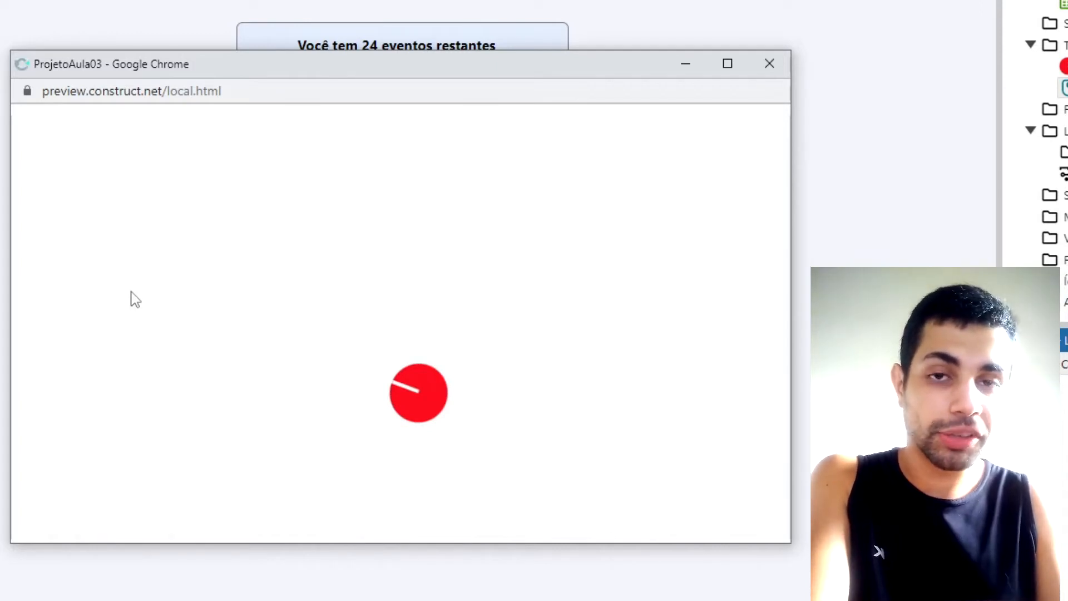
key("Up")
key("Left")
key("Down")
key("Right")
key("Left")
key("Up")
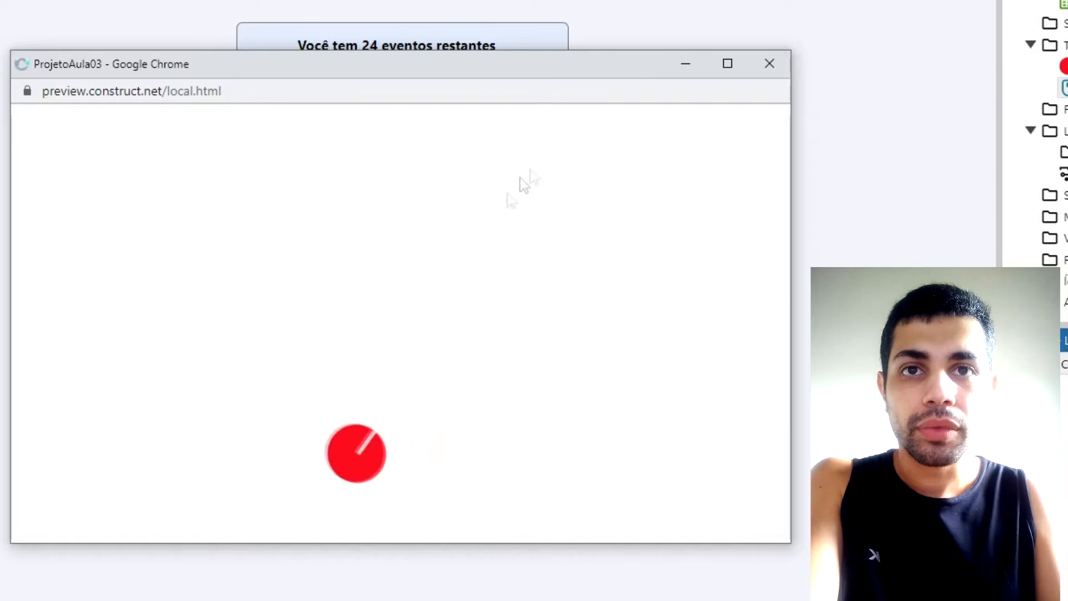
key("Right")
key("Left")
key("Right")
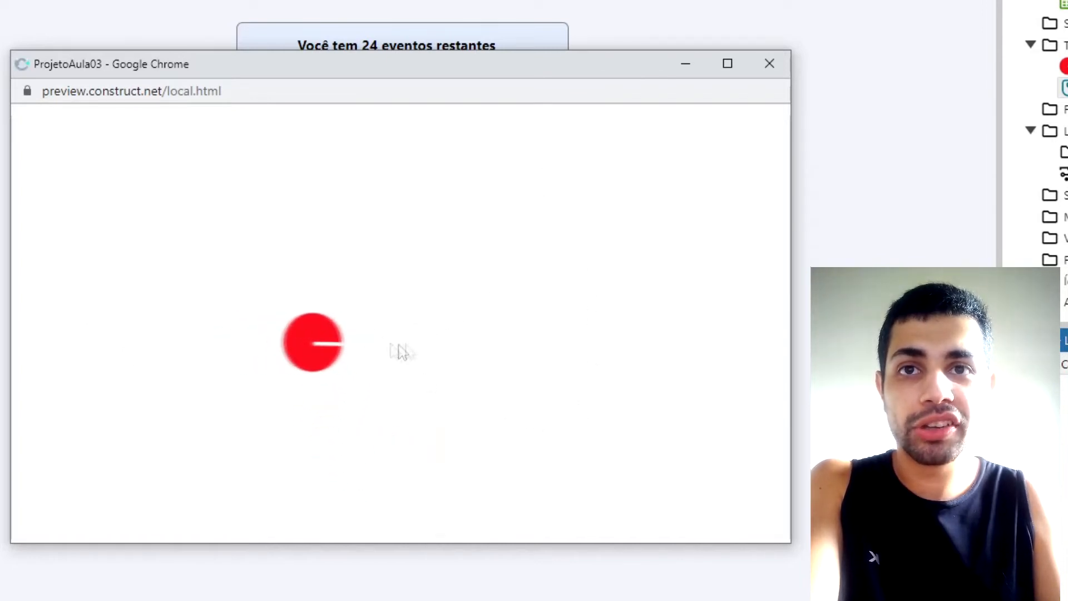
key("Right")
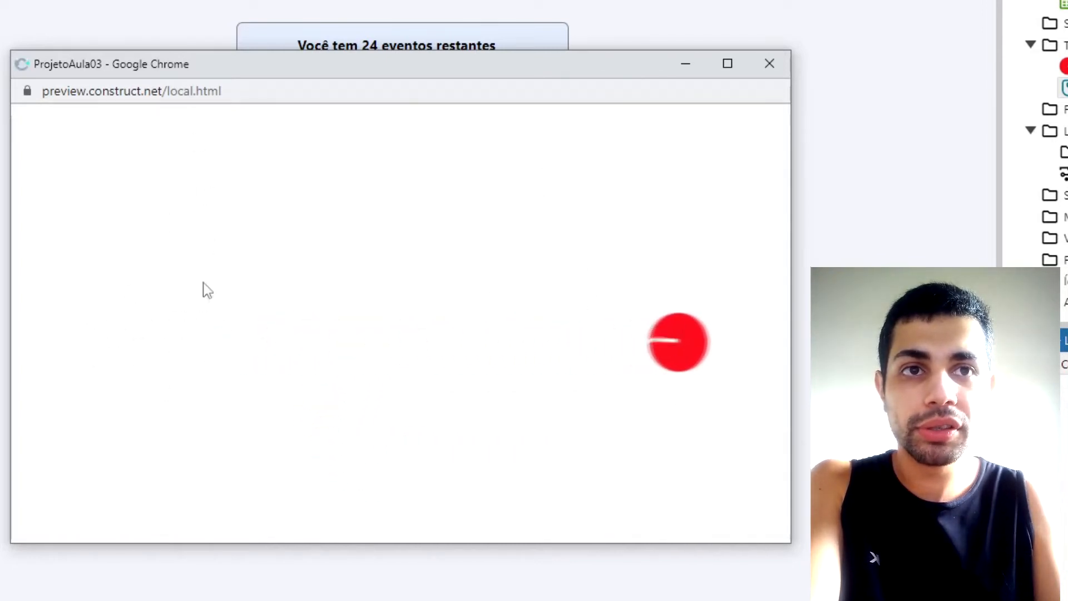
key("Left")
key("Up")
key("Right")
key("Down")
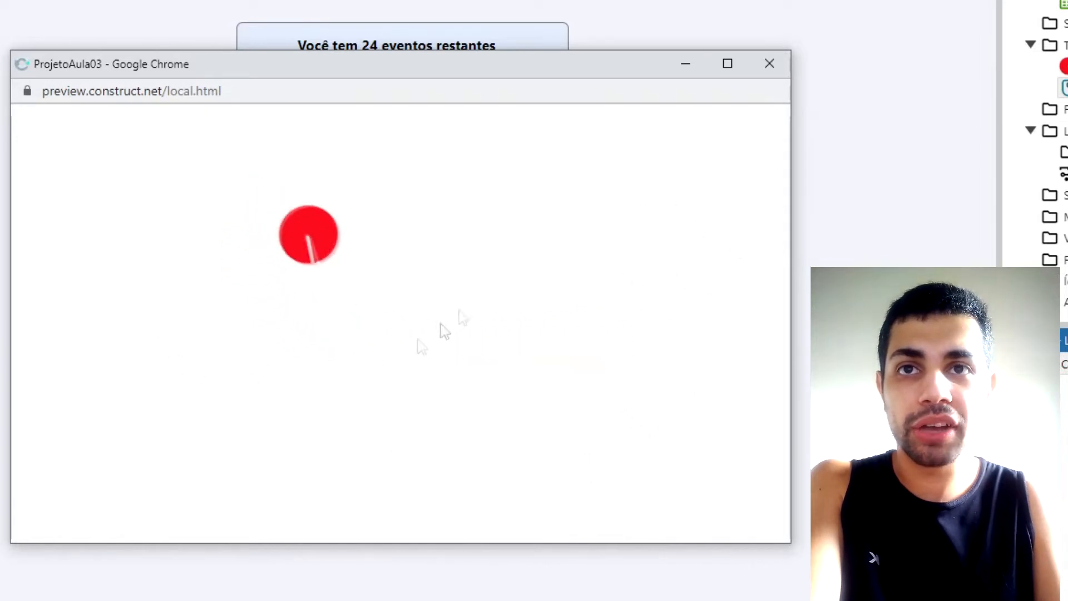
key("Left")
key("Down")
key("Right")
key("Up")
key("Left")
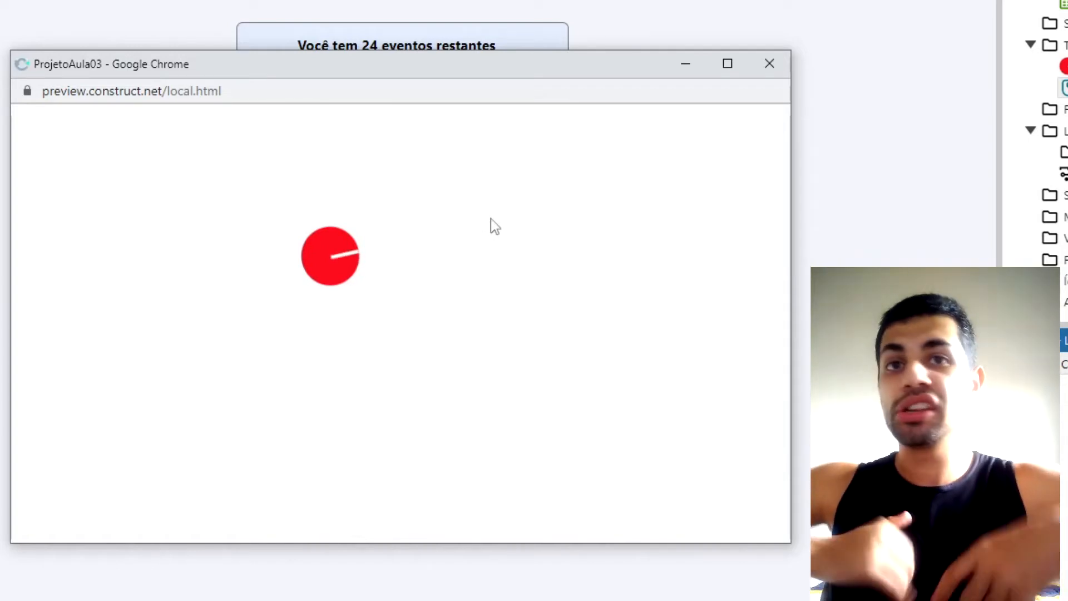
key("Right")
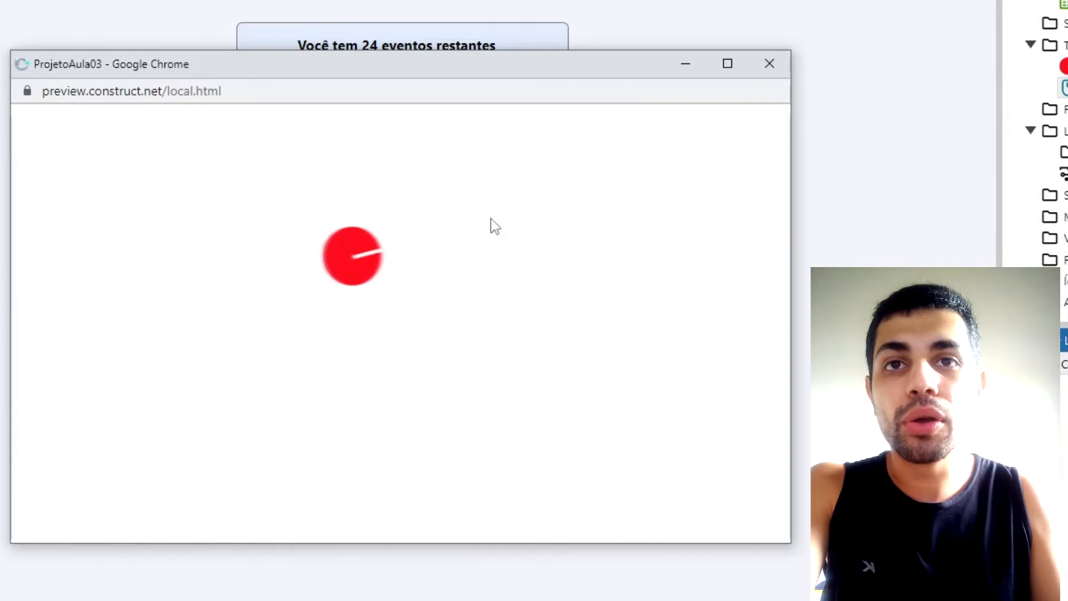
key("Down")
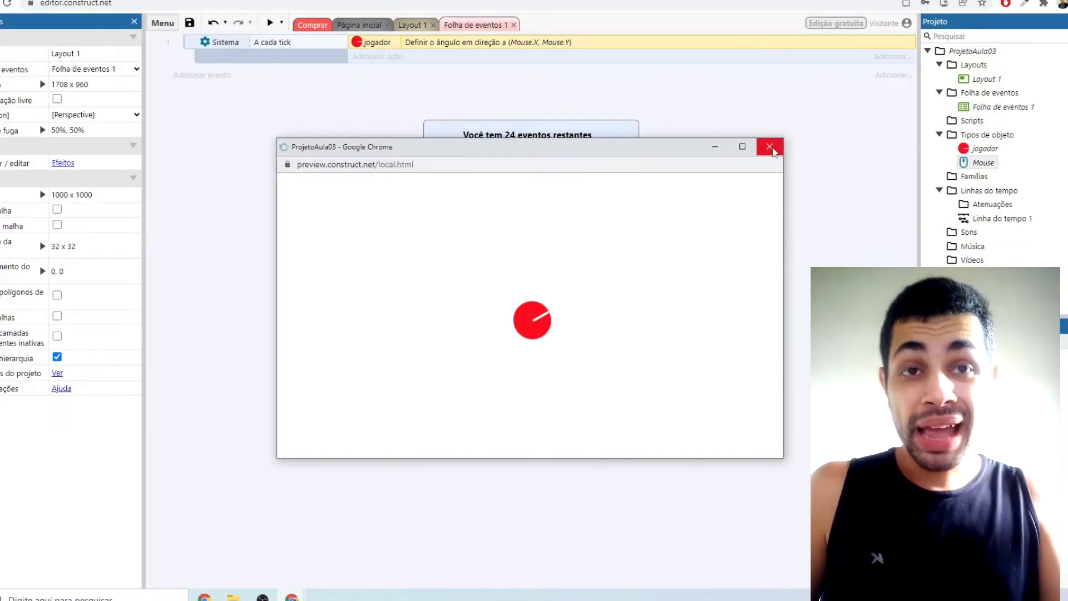
left_click(769, 147)
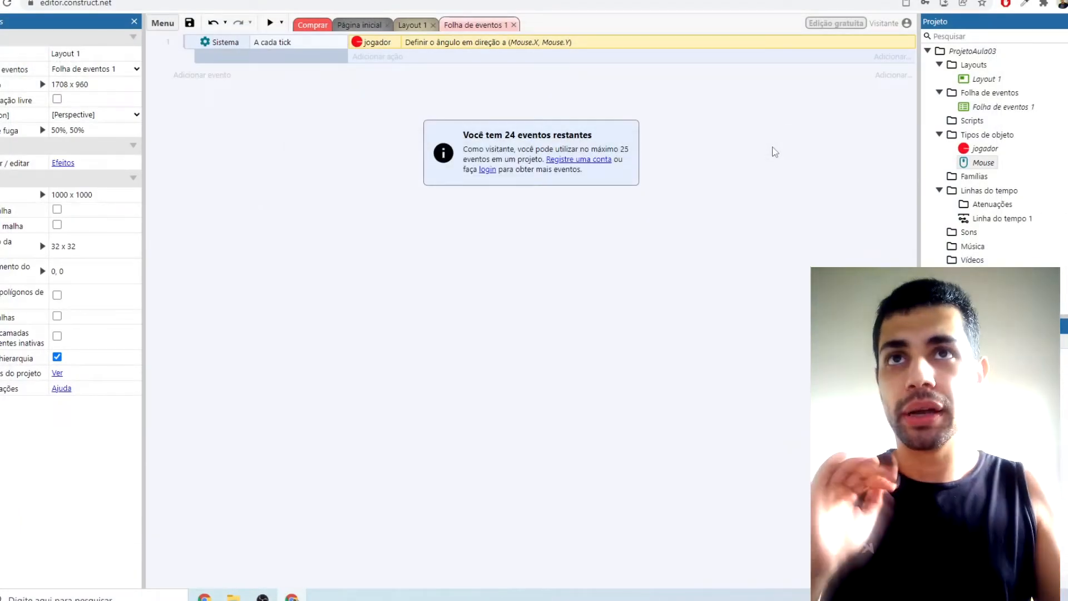
Insert a new Sprite object into Layout 1, just below the red circle.
left_click(417, 25)
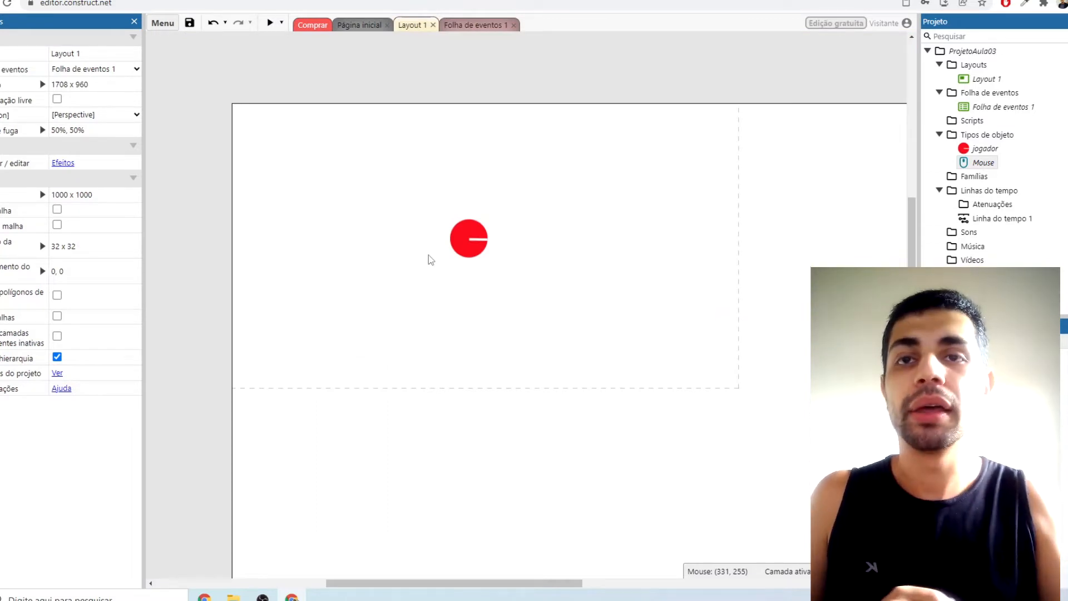
double_click(388, 307)
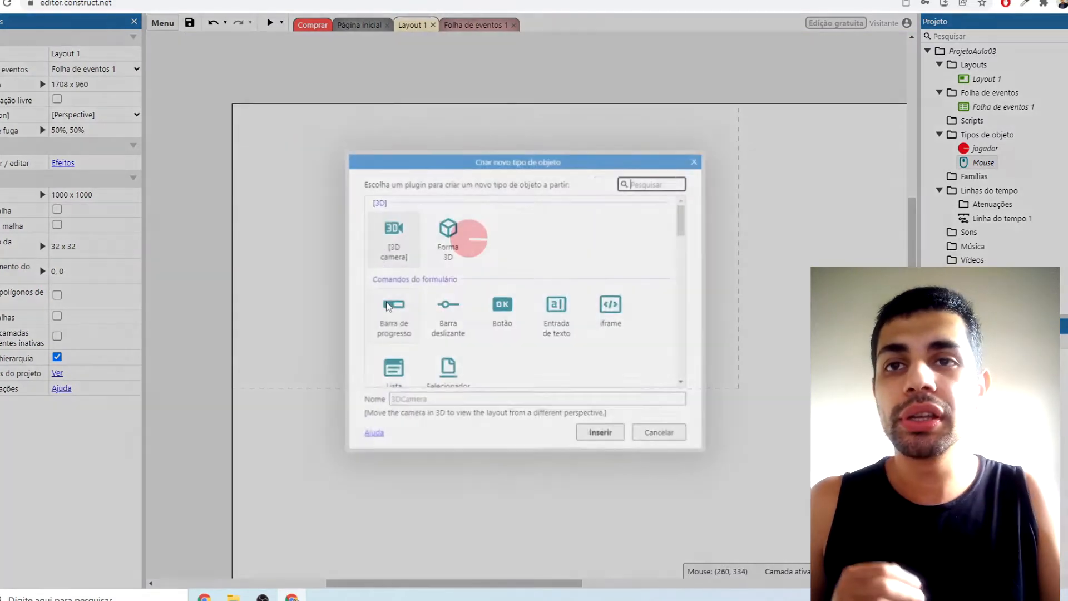
scroll(509, 290, "down", 3)
scroll(513, 293, "down", 8)
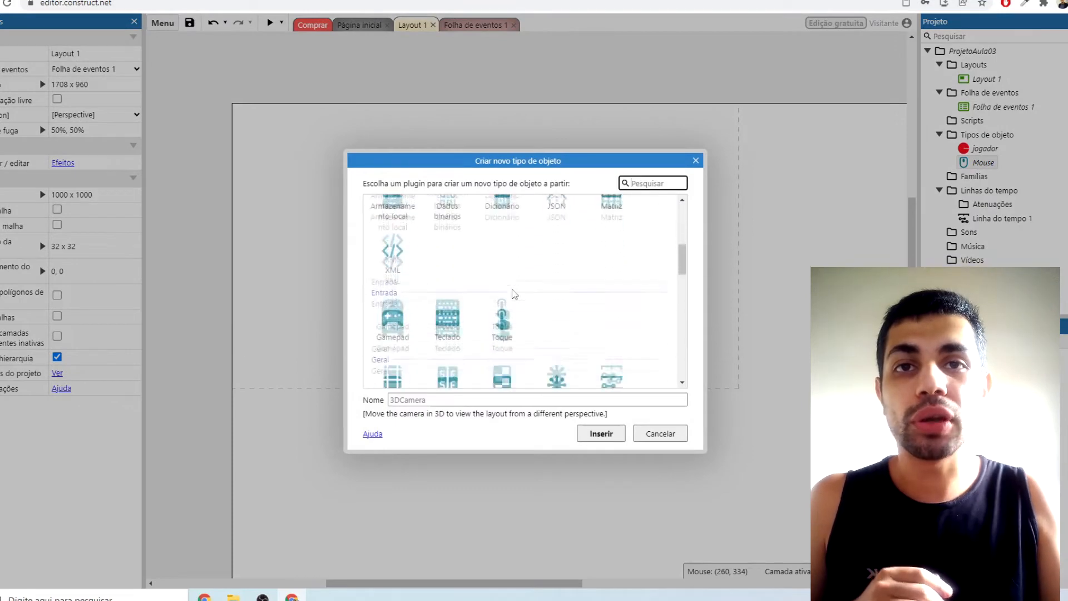
left_click(543, 312)
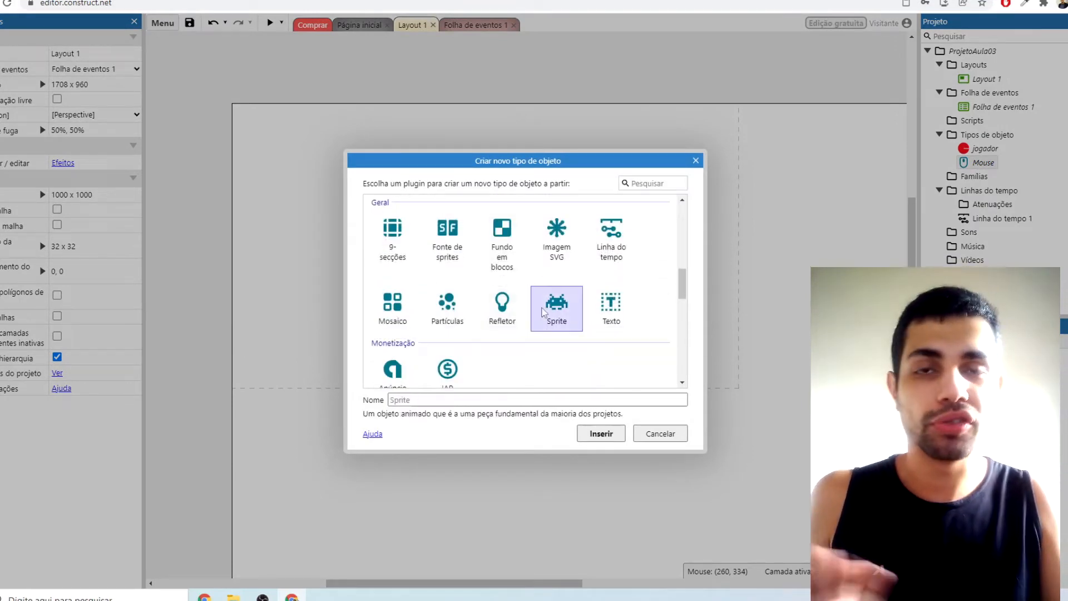
double_click(551, 315)
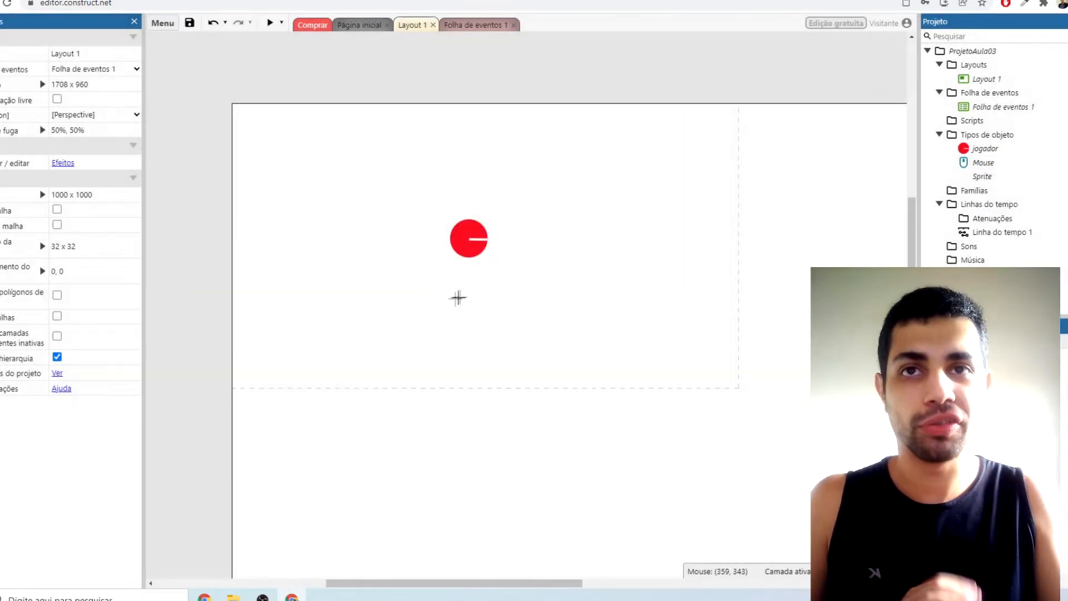
left_click(460, 299)
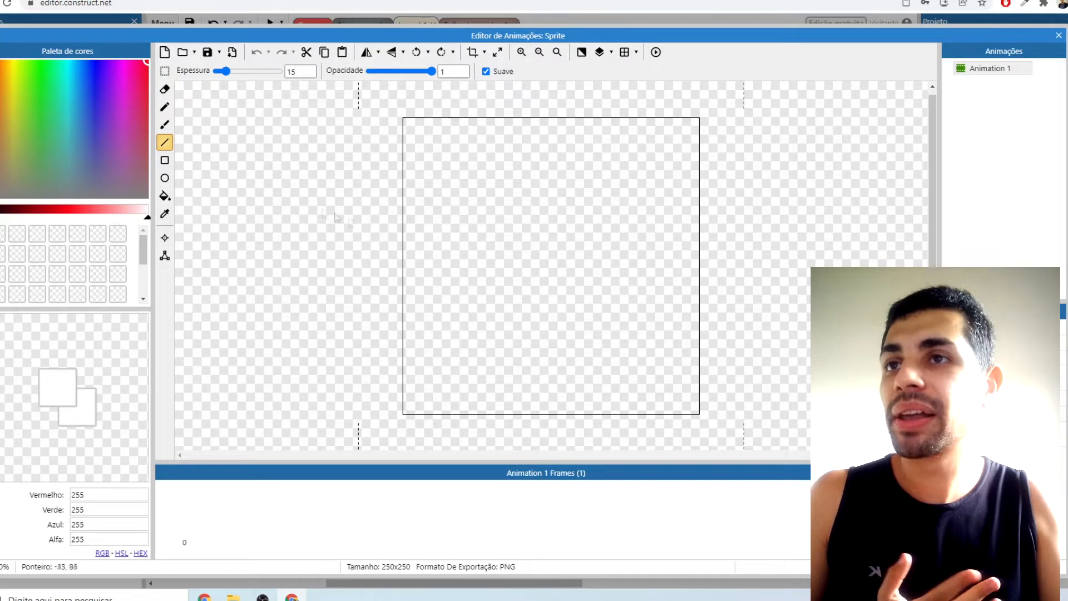
Fill the new sprite's whole image with red (249, 1, 18) and close the animation editor.
left_click(164, 195)
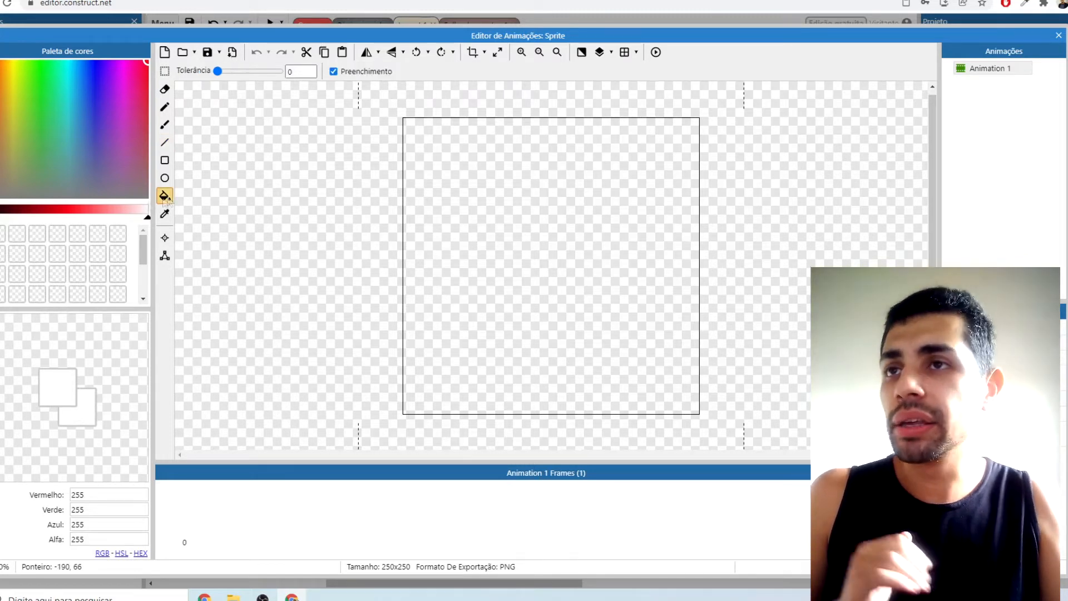
left_click_drag(89, 218, 67, 221)
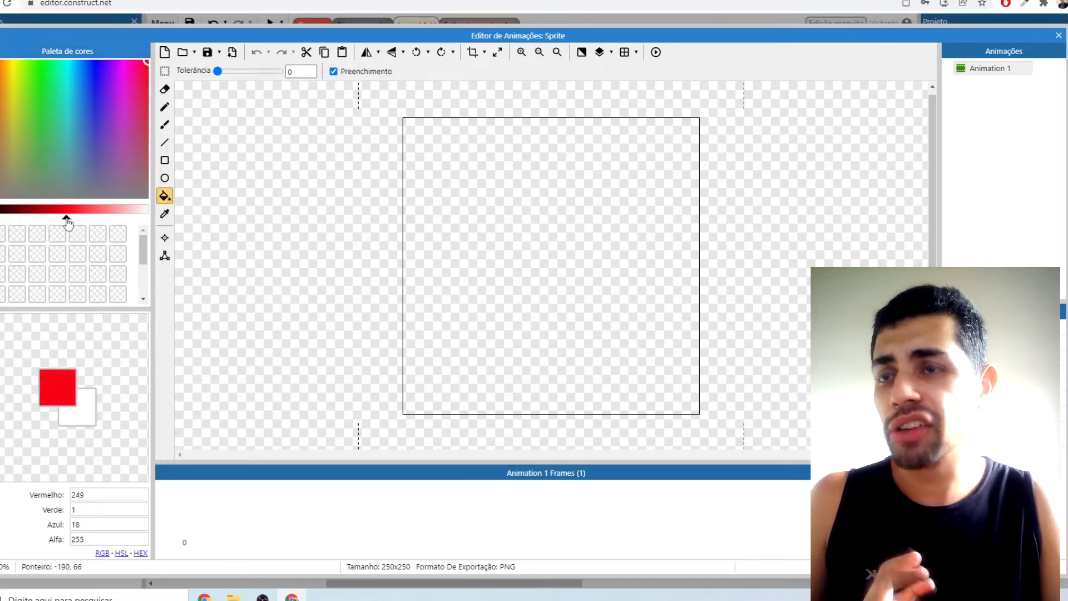
left_click(502, 247)
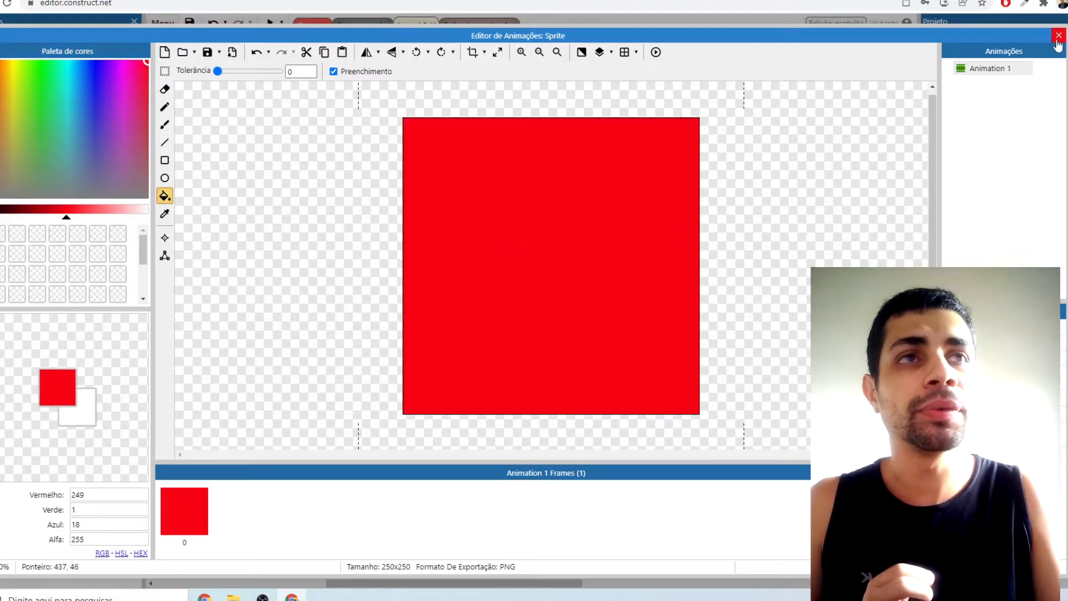
left_click(1059, 36)
Shrink the red square sprite to a small bar about 10 x 5 and place it just beyond the end of the jogador's white line.
left_click_drag(478, 287, 584, 221)
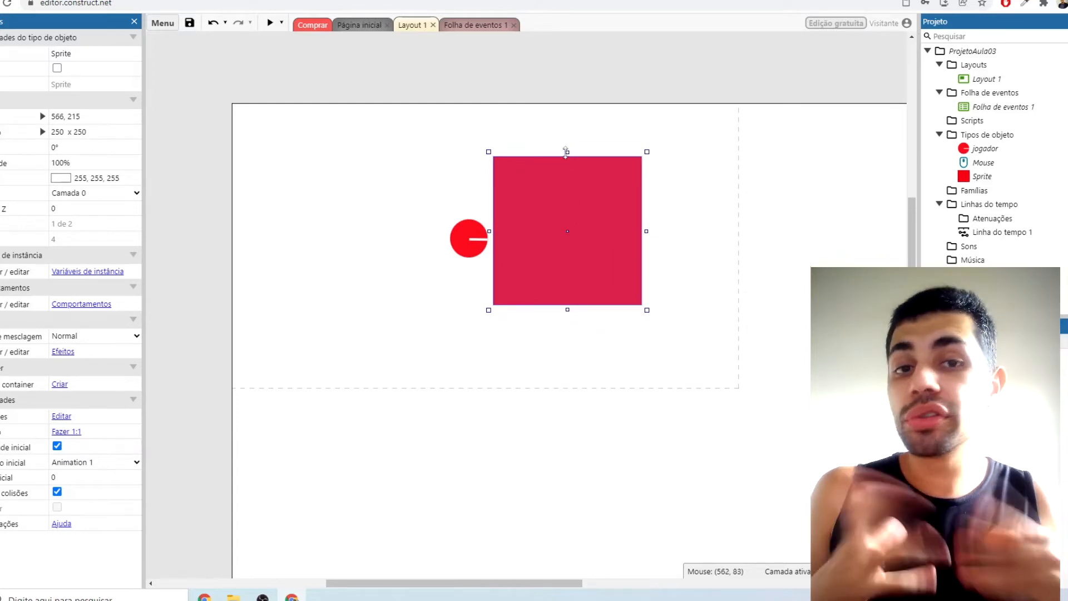
left_click_drag(566, 151, 559, 294)
left_click(542, 237)
scroll(548, 231, "up", 3, "ctrl")
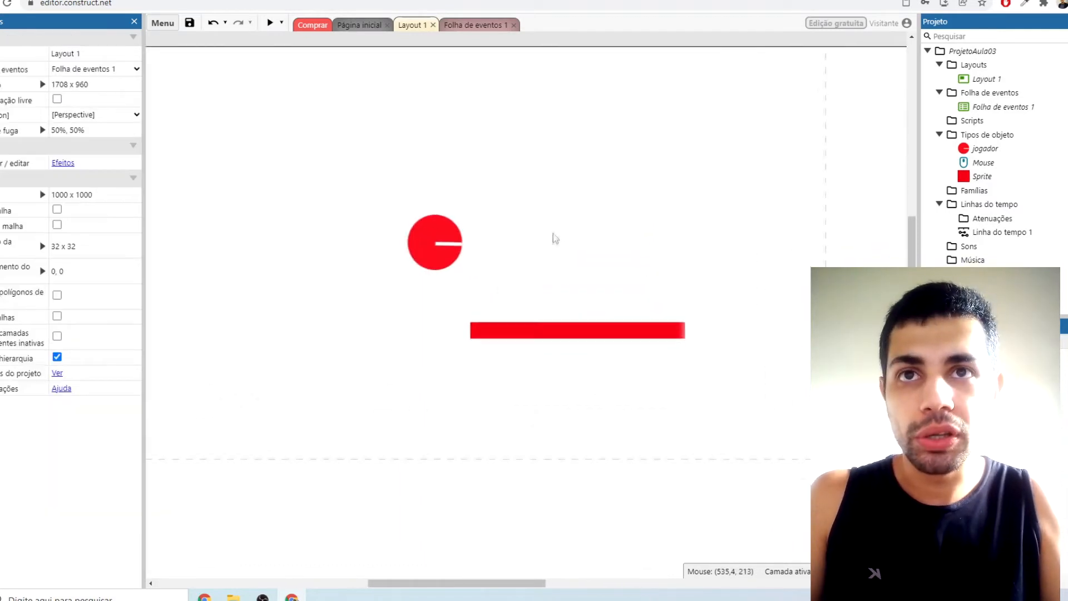
left_click_drag(530, 335, 547, 227)
left_click_drag(722, 232, 469, 251)
left_click(525, 234)
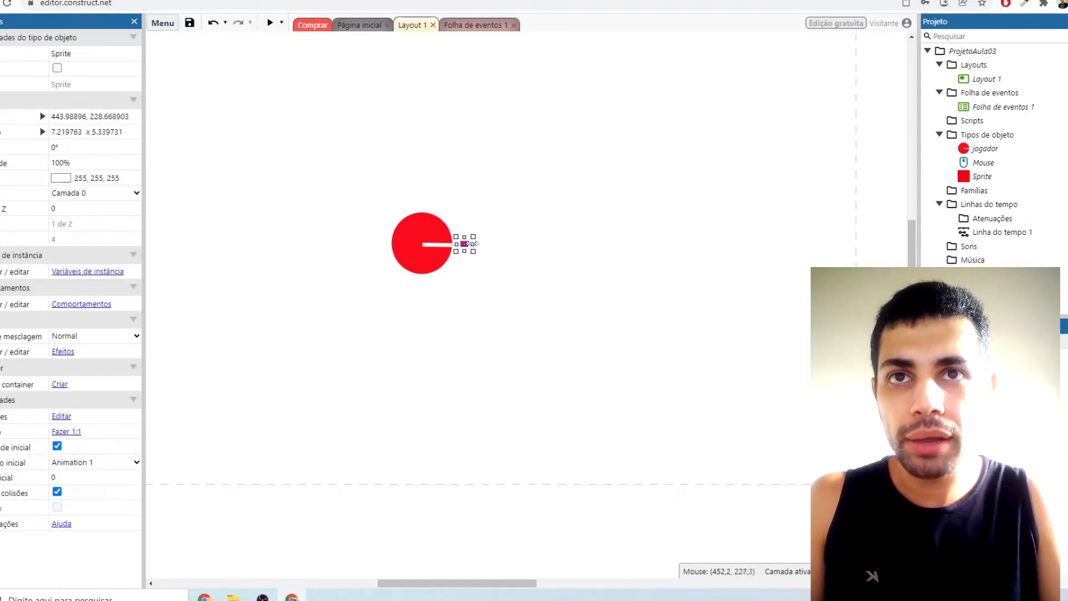
left_click(494, 252)
left_click(469, 248)
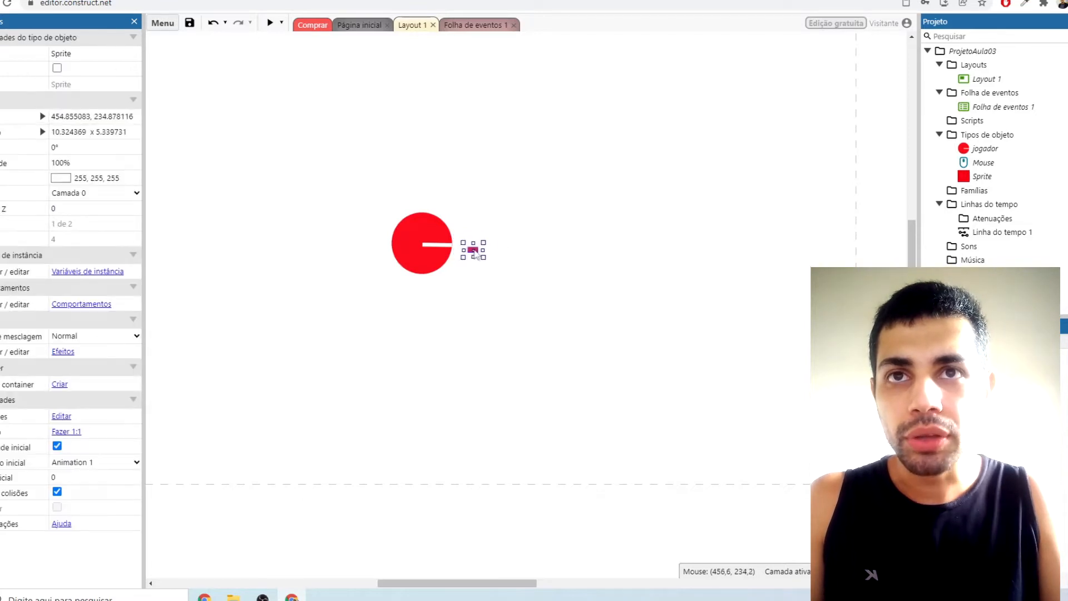
Align the small red bar sprite with the jogador's white line by moving it to 454, 229.
left_click(496, 287)
scroll(498, 288, "down", 2, "ctrl")
scroll(495, 278, "up", 2, "ctrl")
mouse_move(482, 258)
left_mouse_down()
mouse_move(614, 273)
mouse_move(467, 265)
mouse_move(486, 267)
left_mouse_up()
left_click(499, 299)
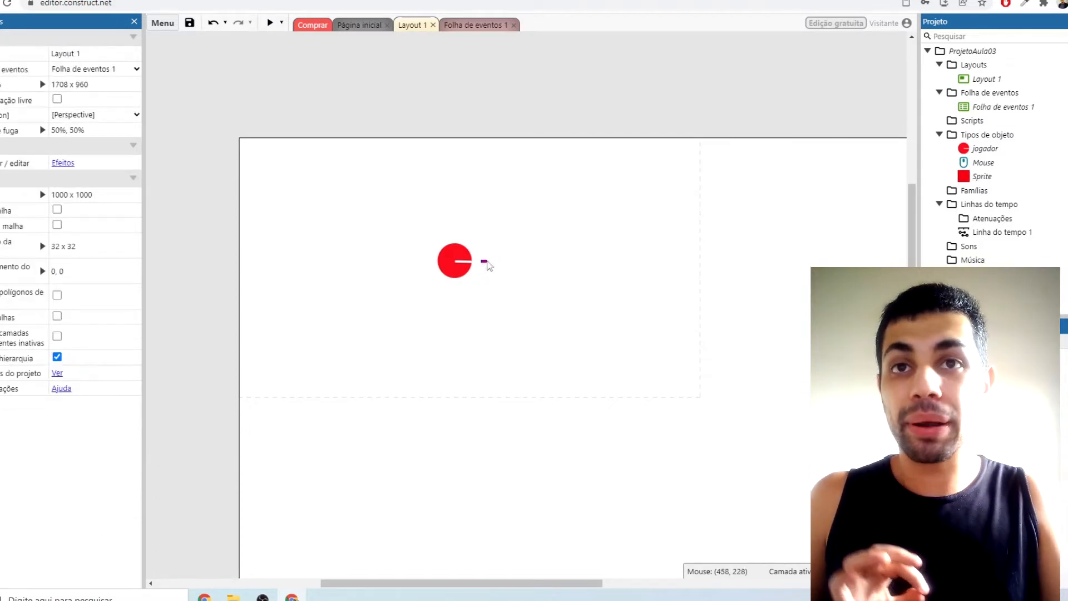
Rename the small red bar's object type from the default Sprite name to tiro.
left_click(485, 262)
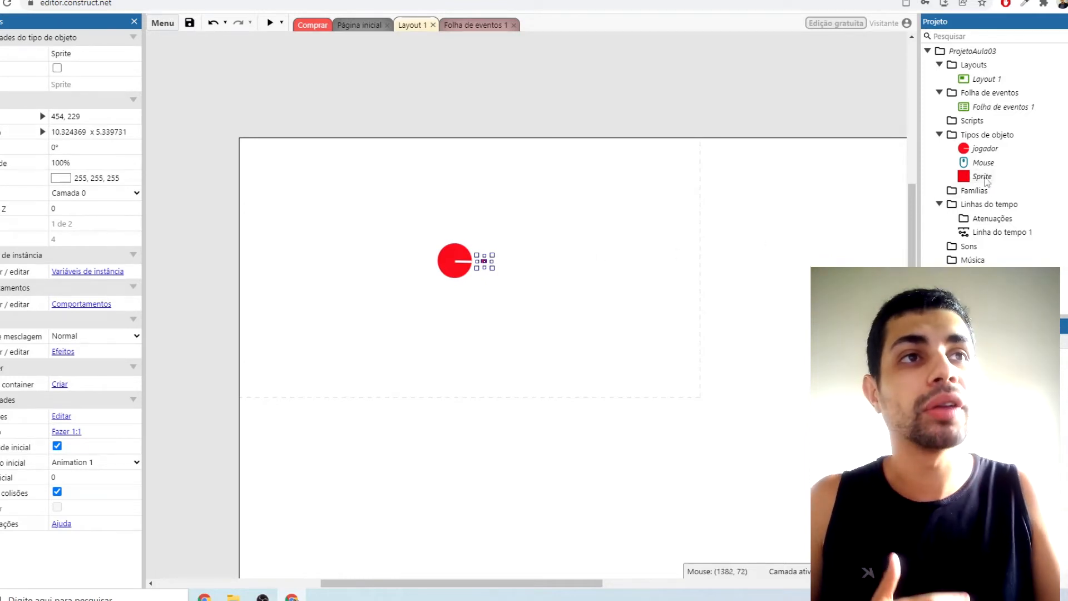
left_click(986, 148)
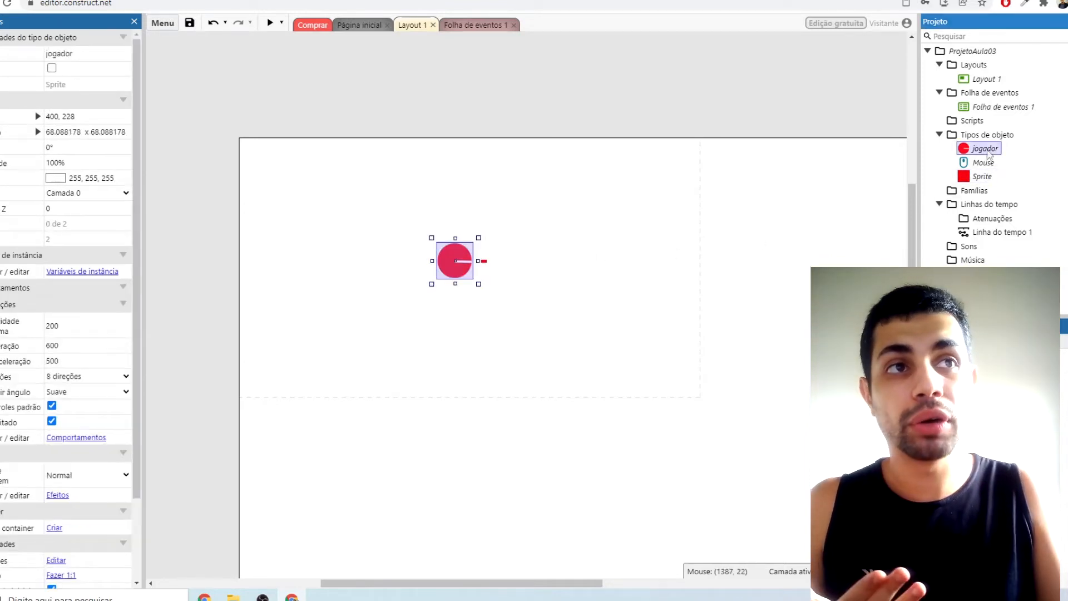
left_click(983, 178)
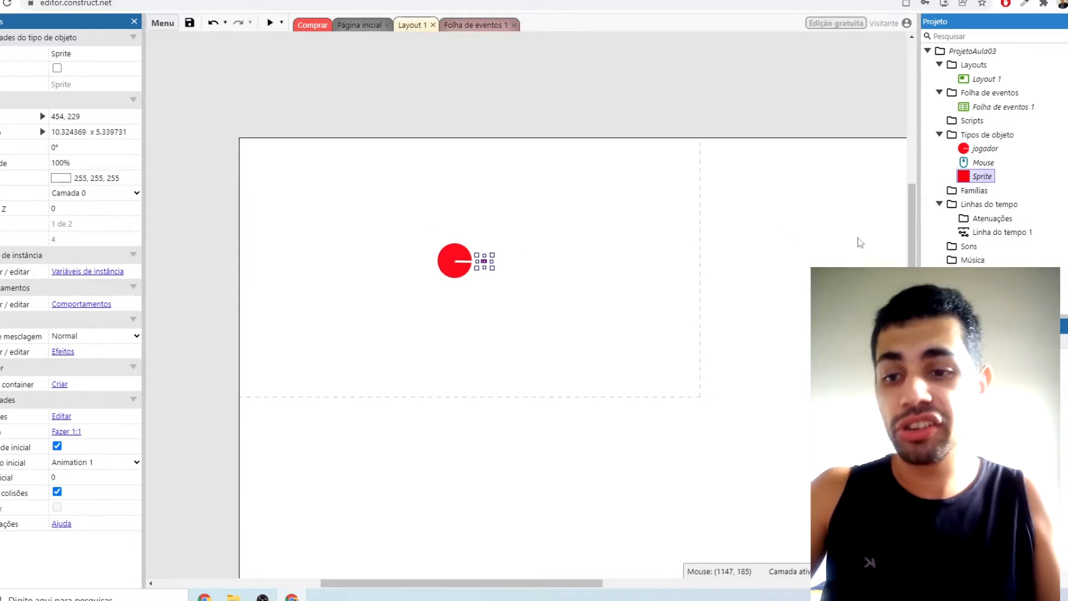
key("F2")
type("tiro")
key("Return")
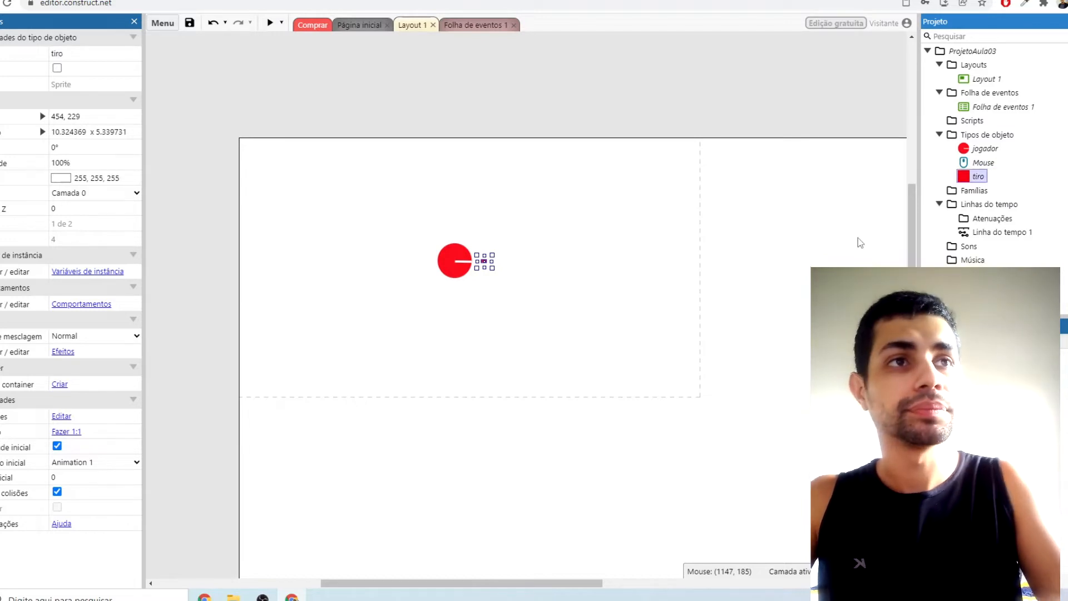
left_click(833, 215)
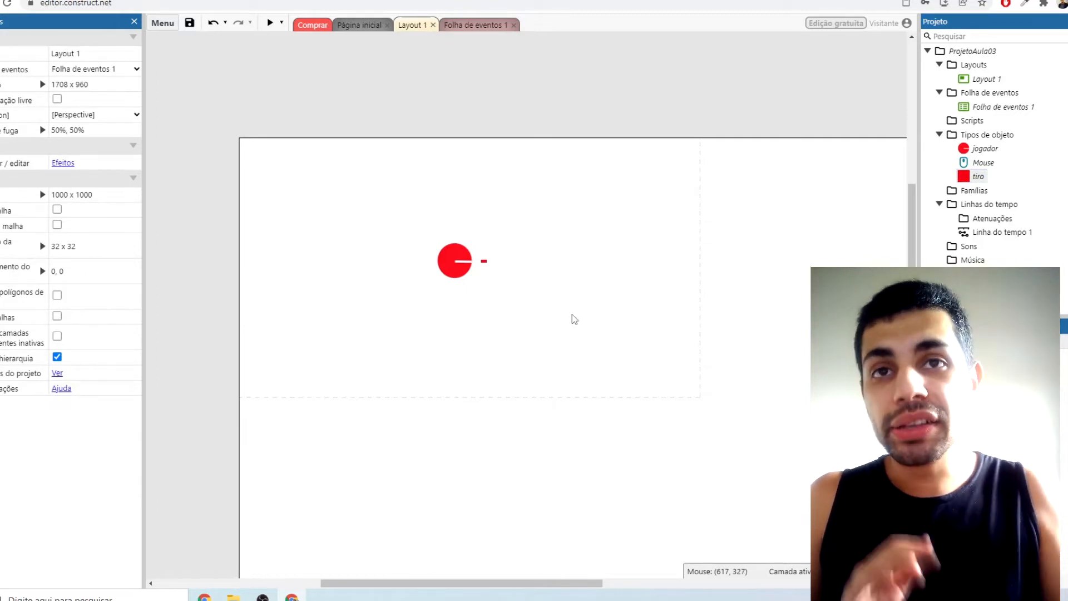
Add the Projétil behavior to the tiro sprite and close its behaviors dialog.
left_click(484, 262)
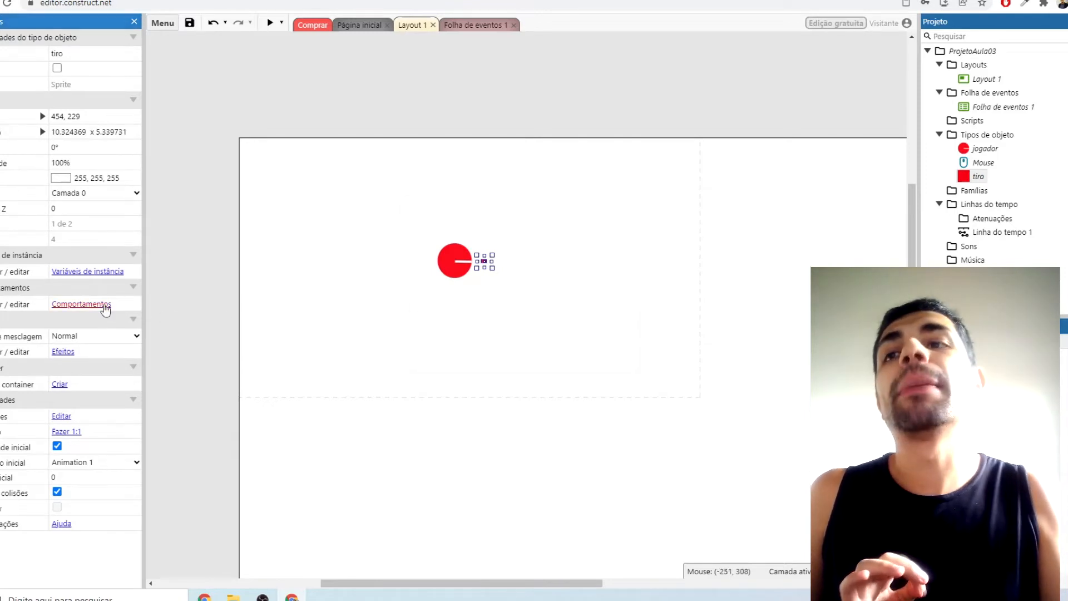
left_click(115, 306)
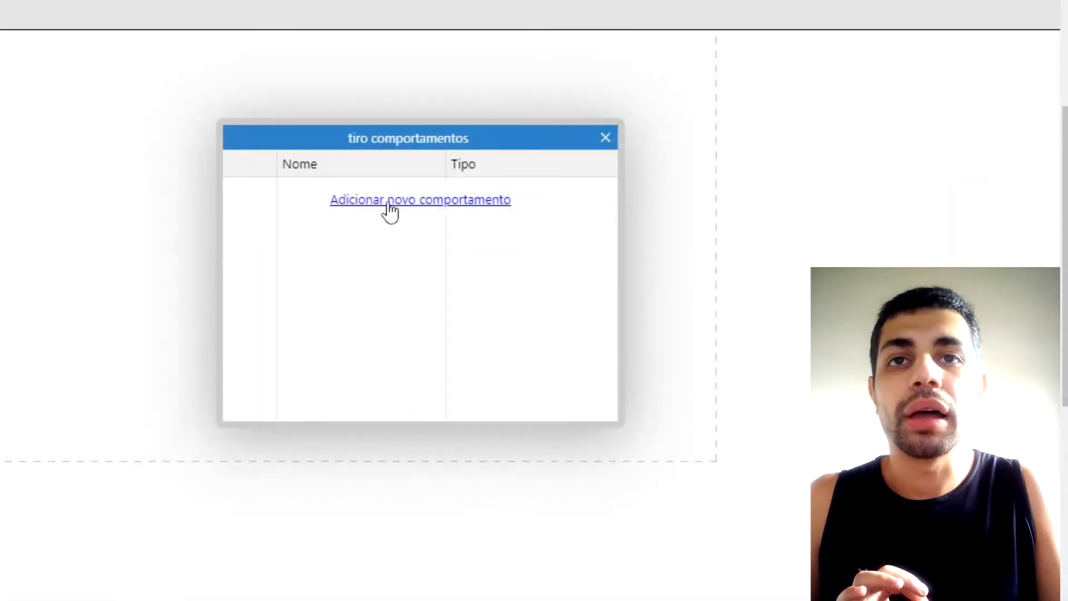
left_click(390, 207)
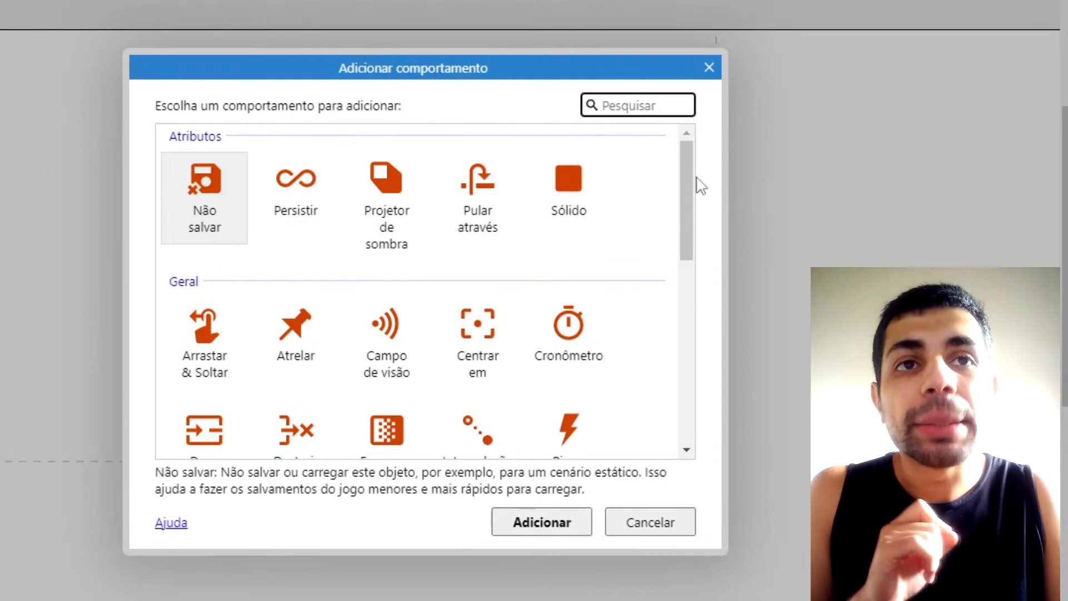
left_click_drag(686, 168, 683, 357)
left_click(183, 402)
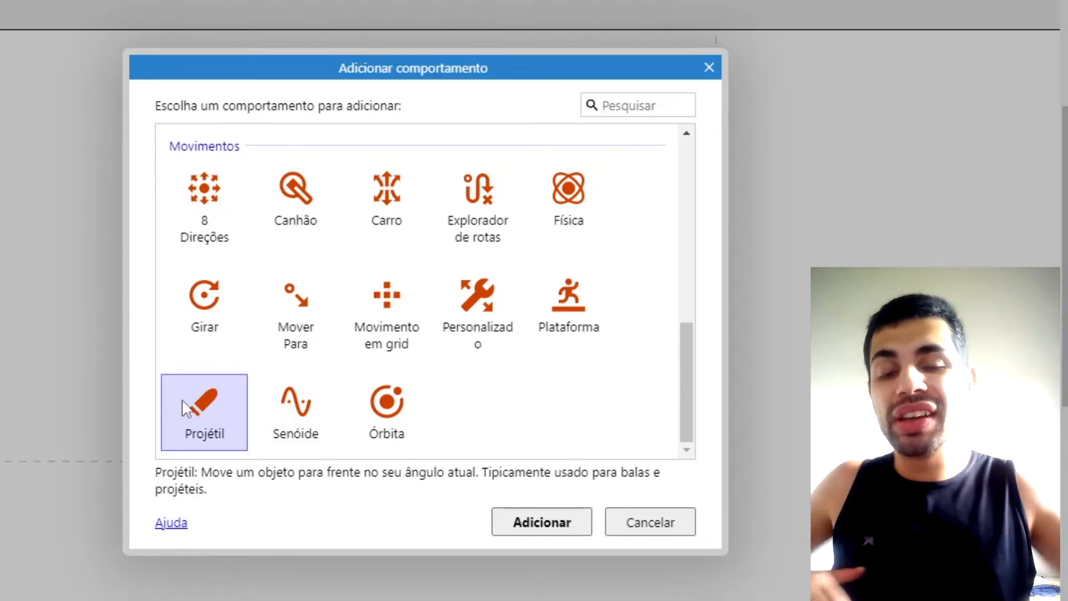
left_click(512, 521)
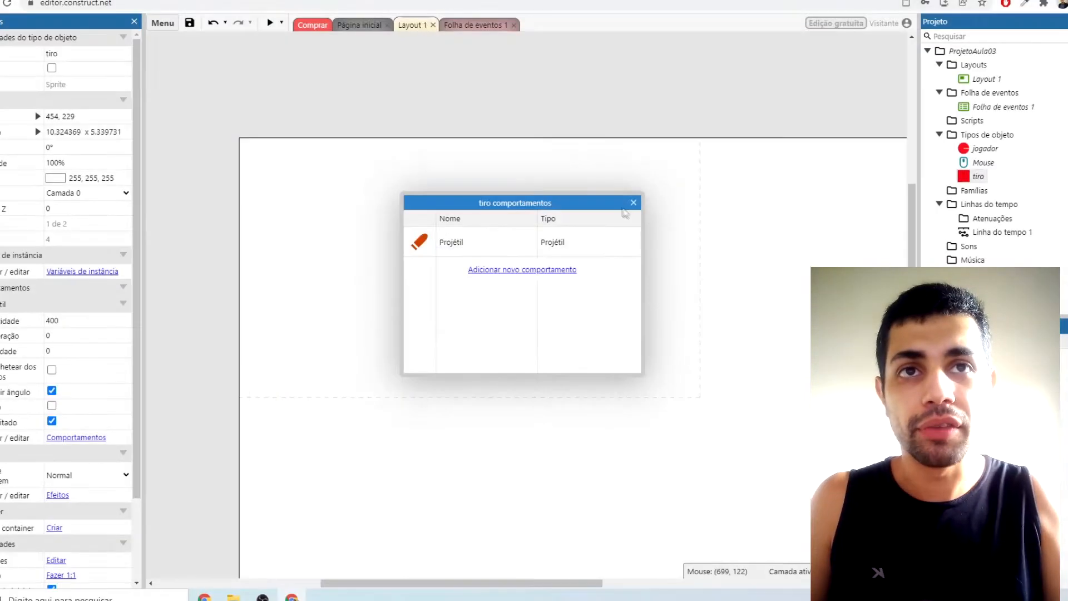
left_click(605, 137)
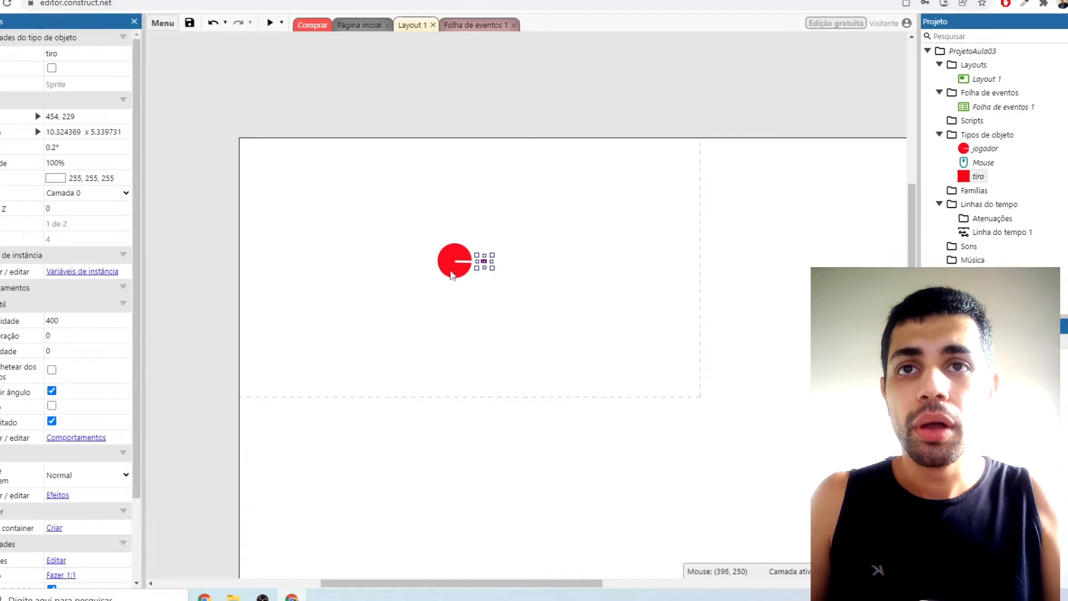
Move the jogador lower and the tiro to 96, 241, and test the projectile's movement in a preview.
left_click_drag(455, 272, 437, 342)
left_click(484, 262)
left_click_drag(484, 262, 291, 267)
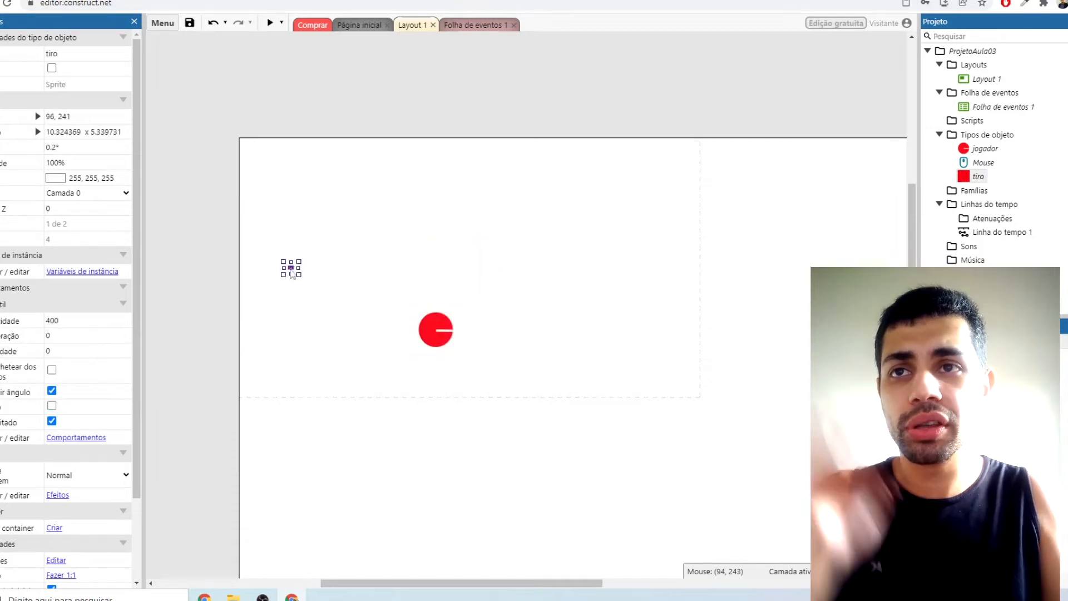
left_click(269, 24)
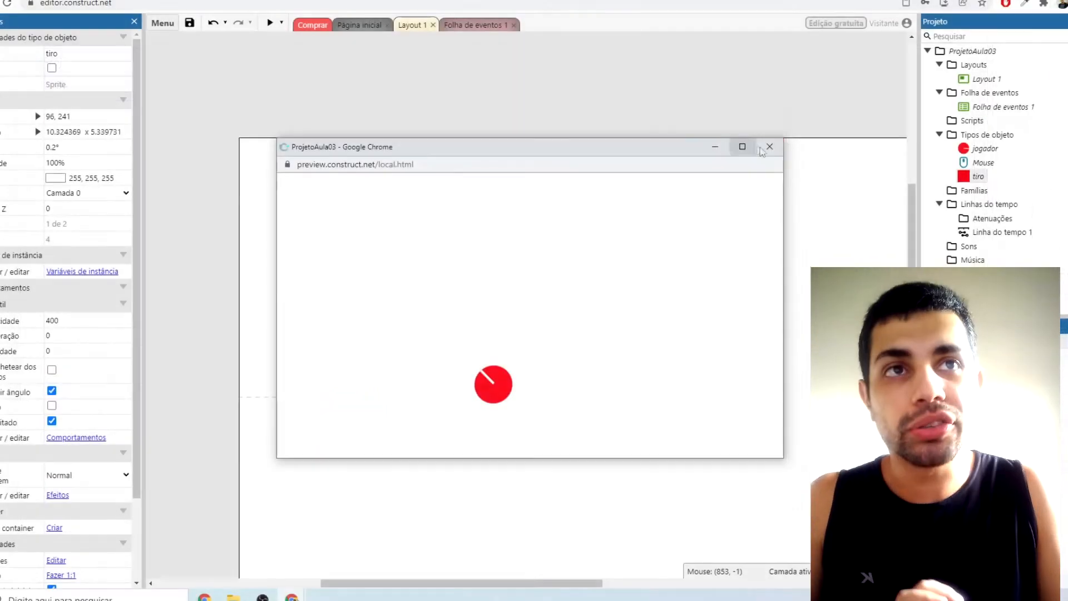
left_click(765, 62)
Place the tiro outside the layout, above its upper-left corner at 40, -39, and move the jogador to 156, 266.
left_click(330, 286)
left_click_drag(290, 269, 257, 115)
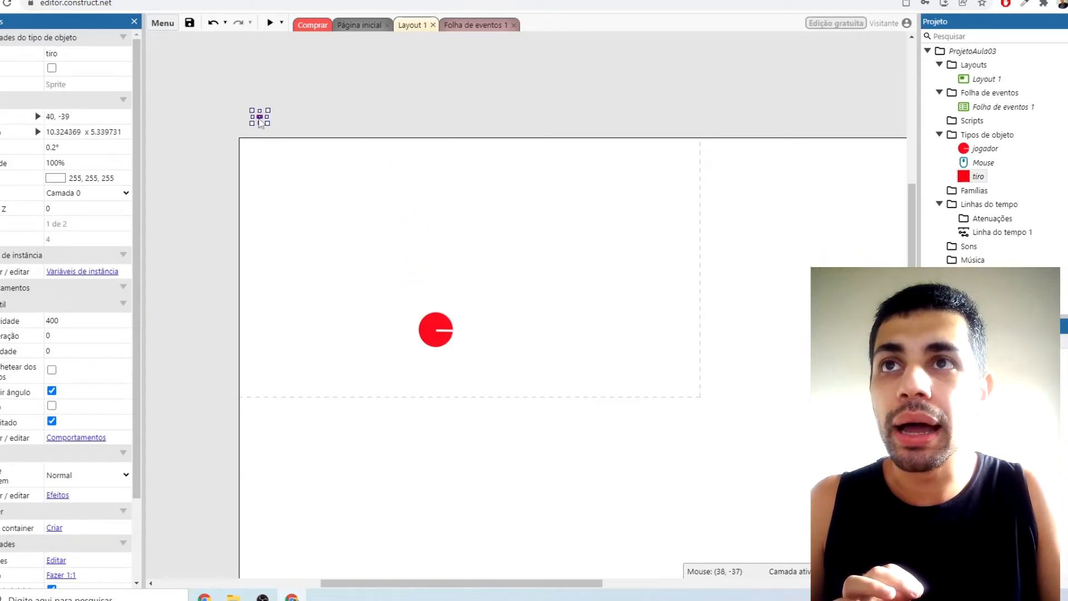
left_click(305, 193)
scroll(303, 194, "down", 4, "ctrl")
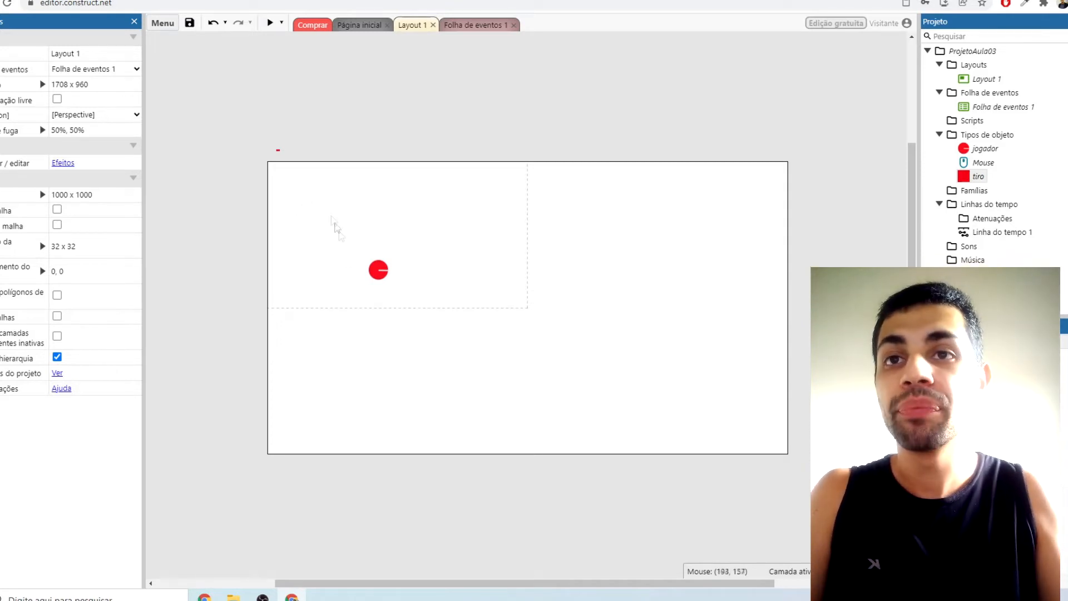
left_click(371, 271)
left_click_drag(371, 271, 308, 244)
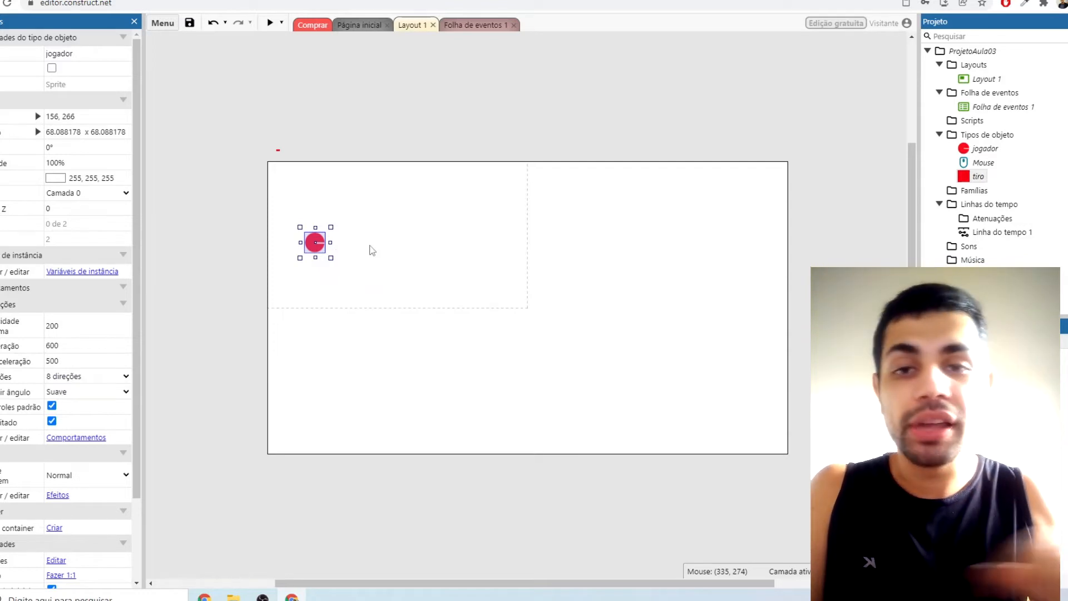
Try the tiro inside the layout at 768, 303, and return it to the empty area above the layout's upper-left corner.
left_click_drag(277, 155, 501, 253)
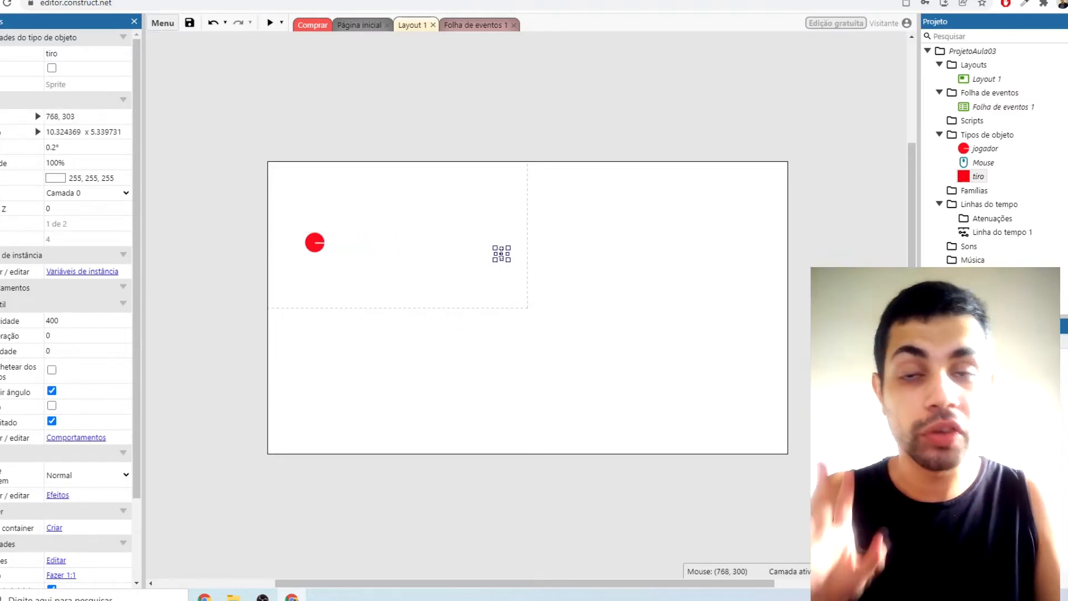
left_click_drag(502, 252, 295, 140)
left_click(372, 228)
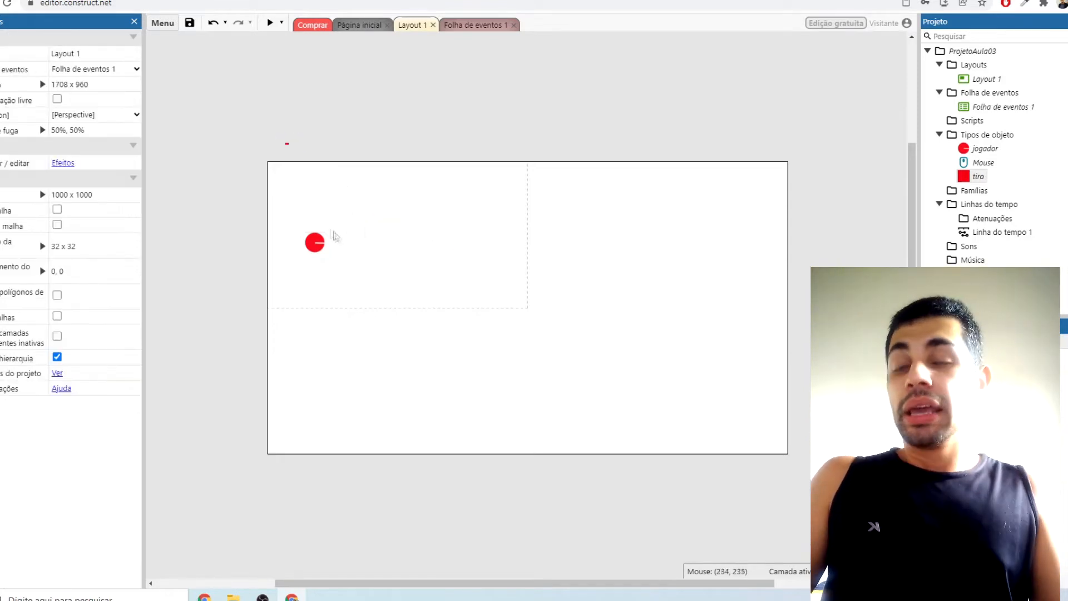
scroll(312, 216, "up", 3, "ctrl")
scroll(378, 205, "up", 1, "ctrl")
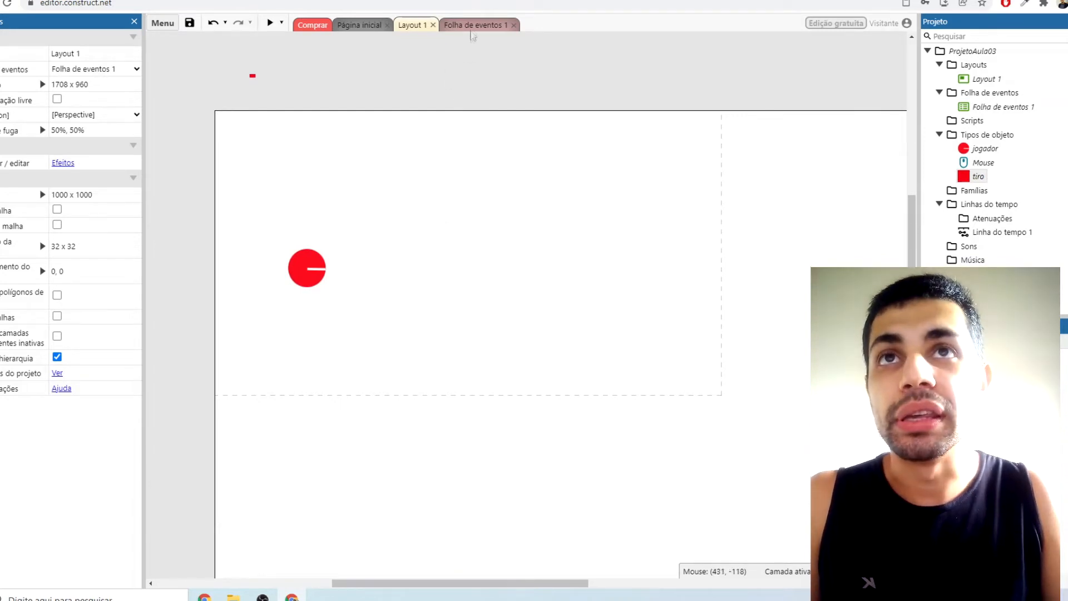
Start a second event in Folha de eventos 1 with the Mouse condition Ao clicar.
left_click(471, 26)
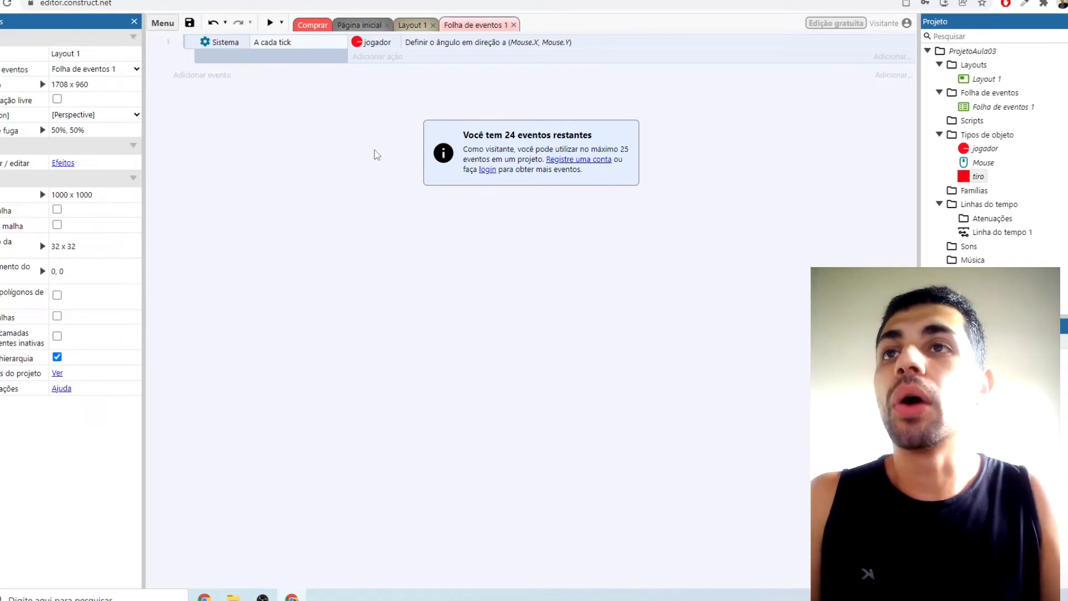
left_click(218, 82)
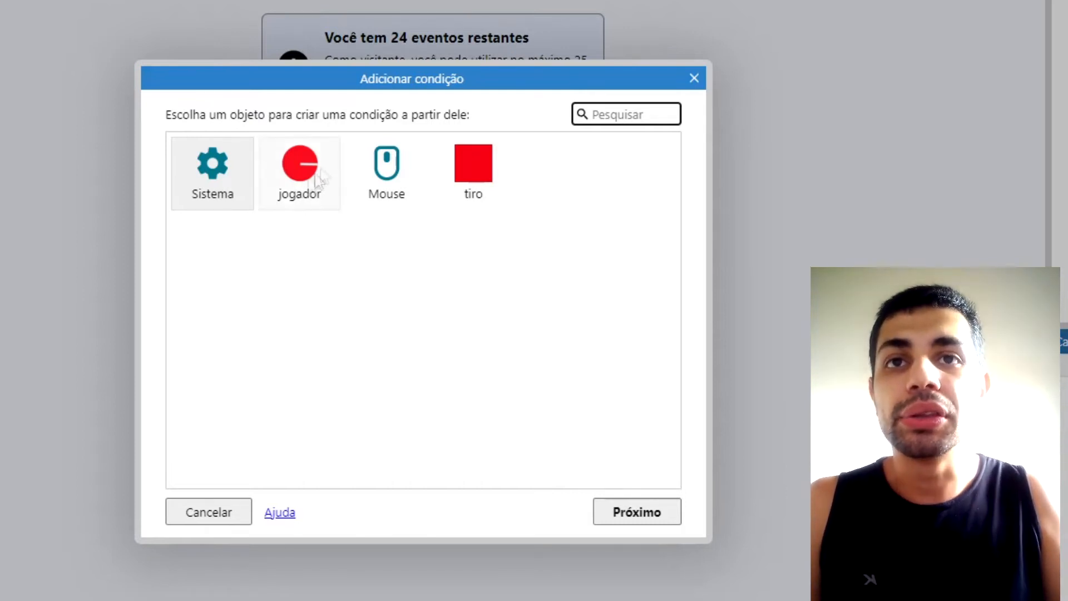
double_click(384, 177)
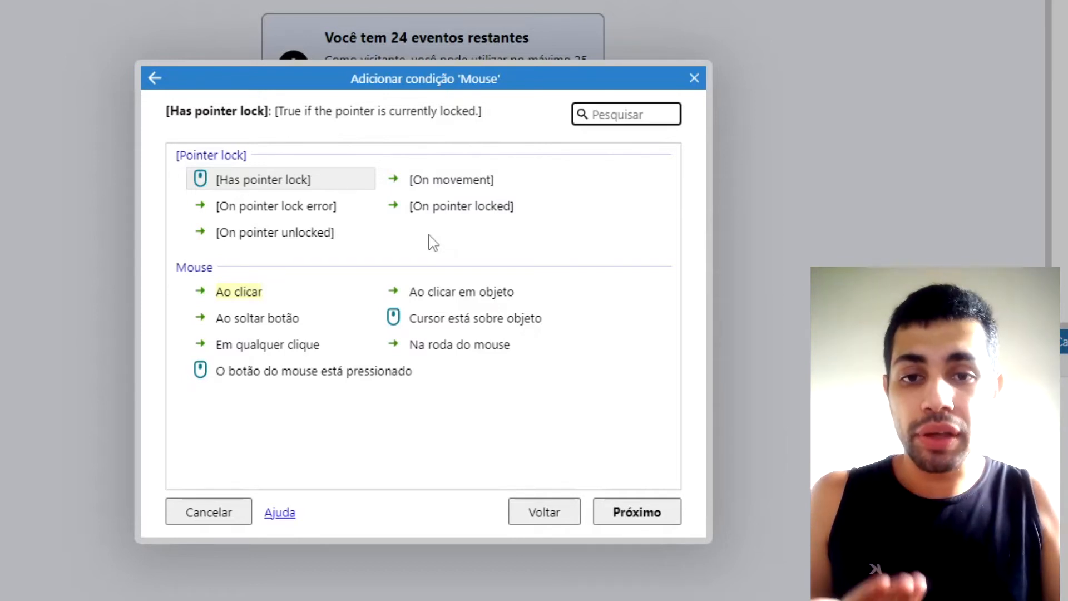
left_click(281, 292)
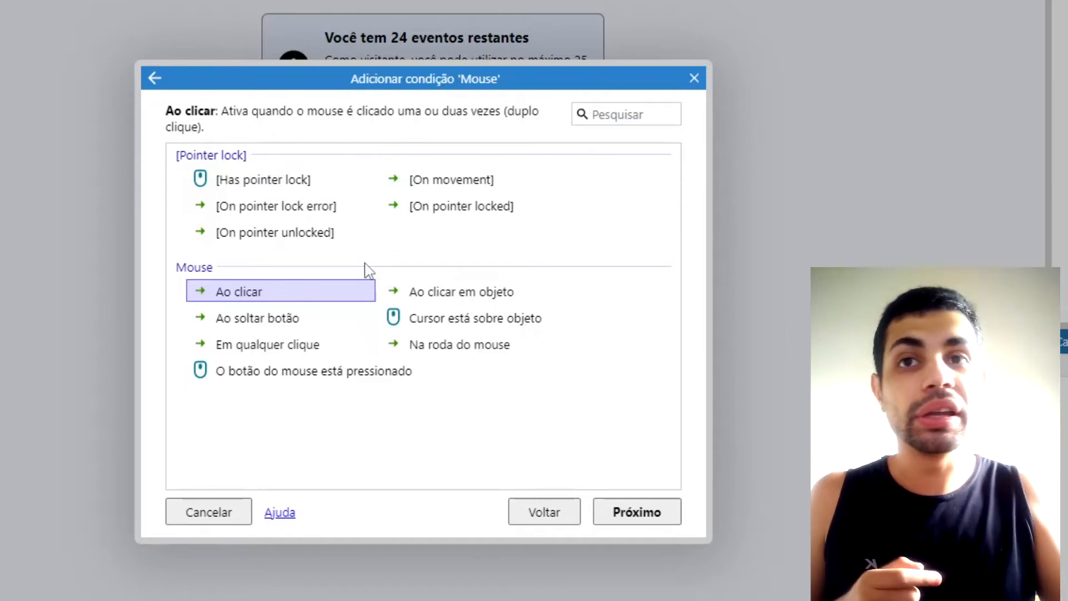
left_click(286, 300)
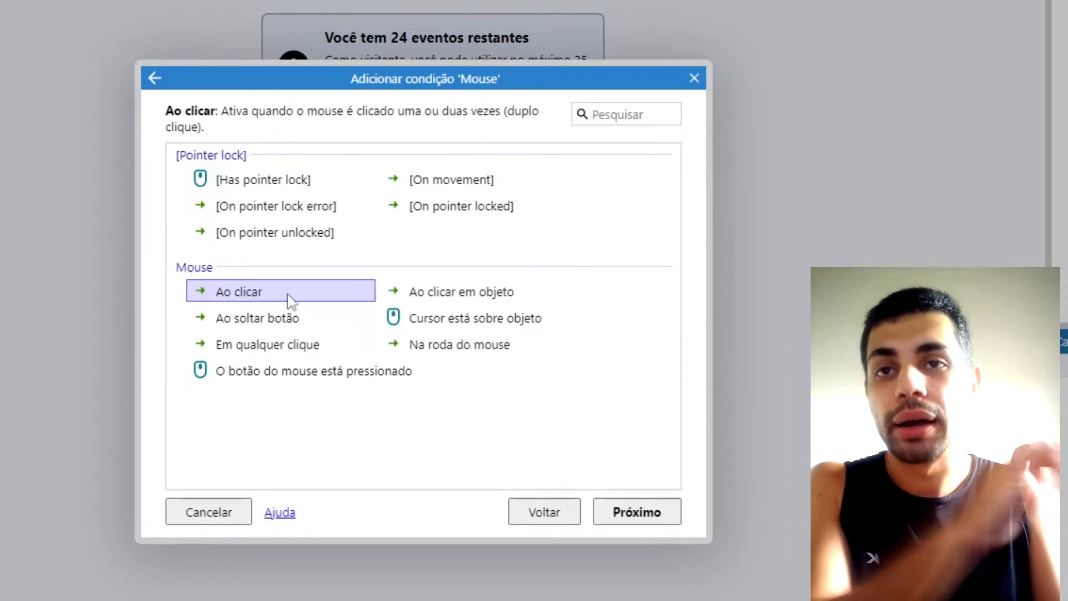
double_click(288, 298)
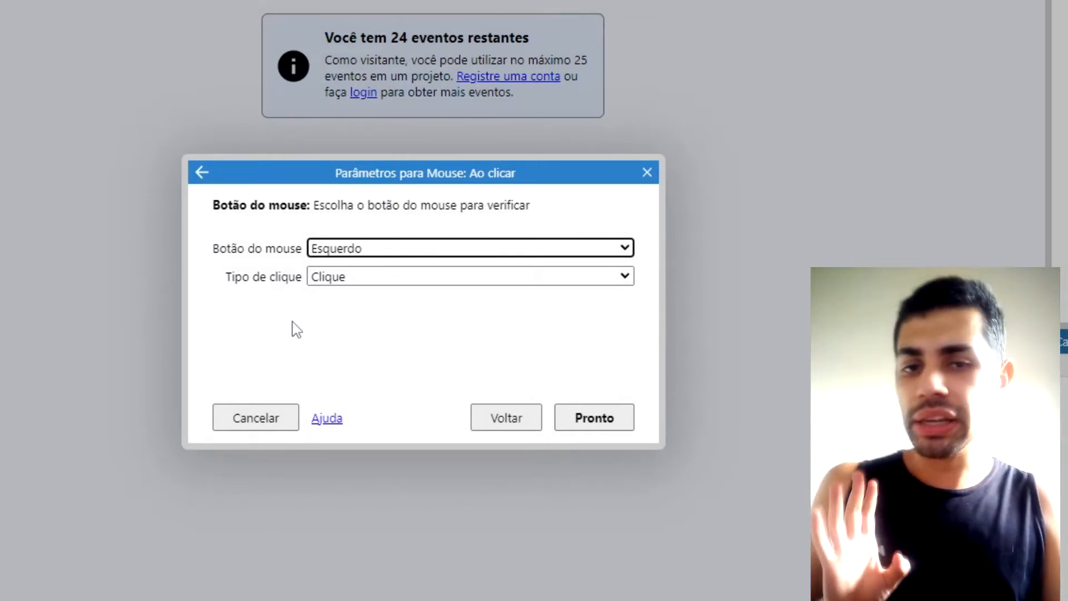
Set the click condition's Botão do mouse to Esquerdo and Tipo de clique to Clique, and finish adding the event.
left_click(354, 249)
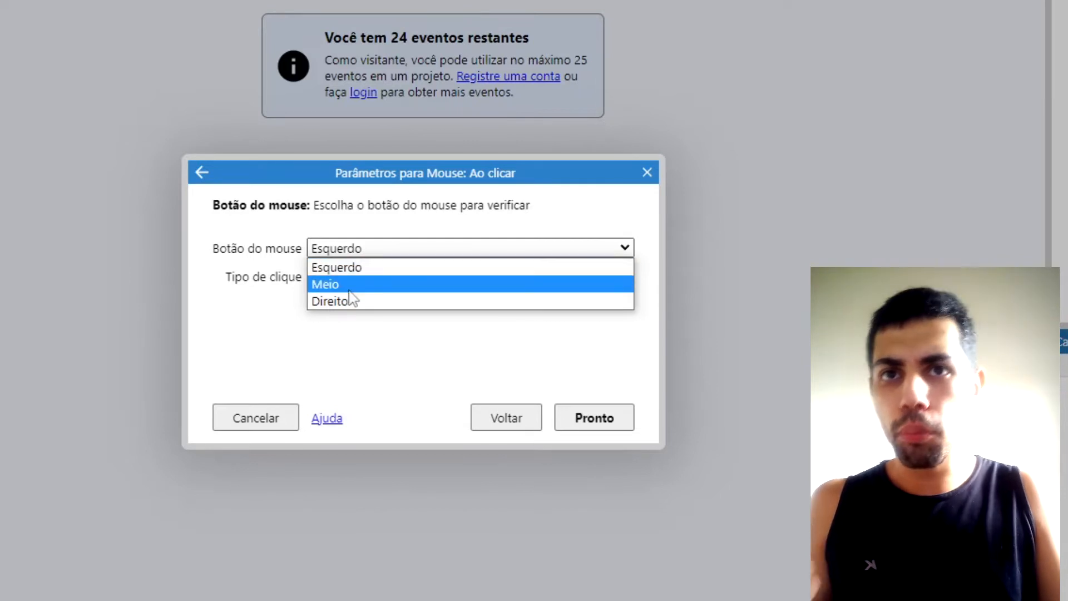
left_click(389, 267)
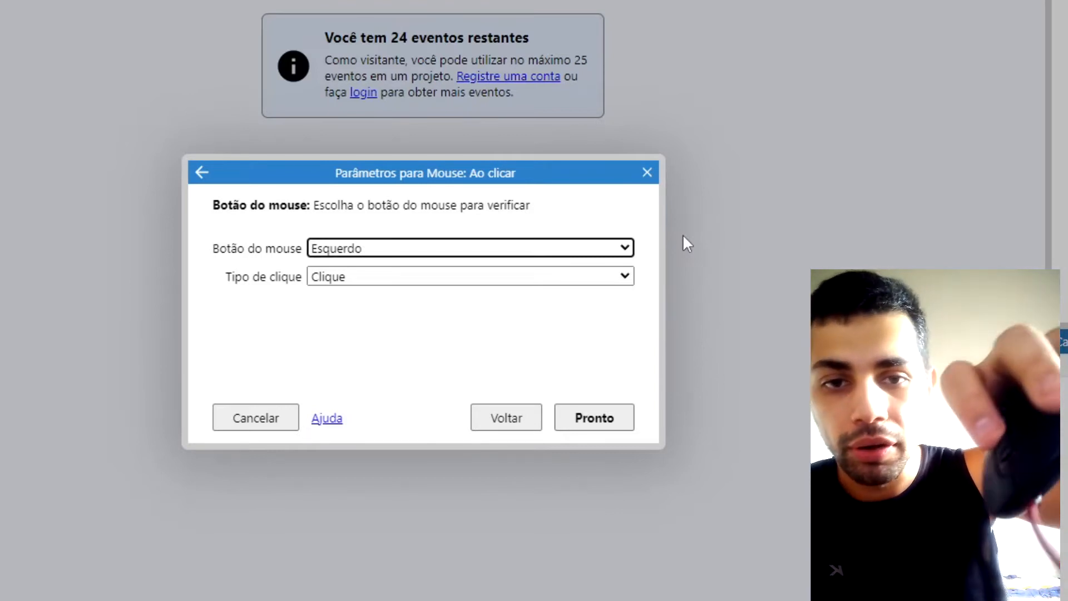
left_click(682, 233)
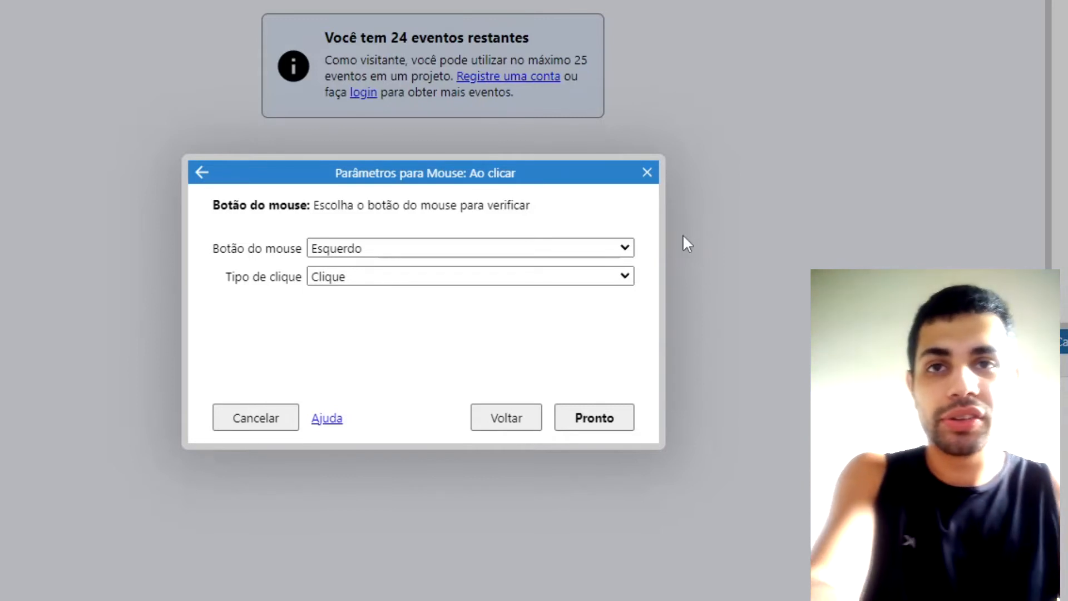
left_click(600, 253)
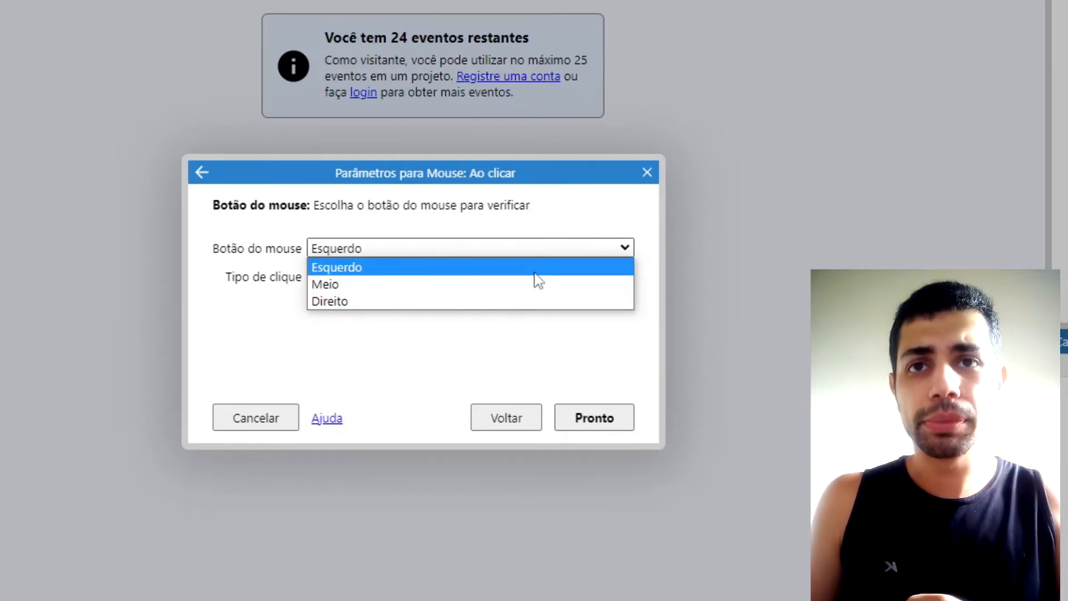
left_click(534, 272)
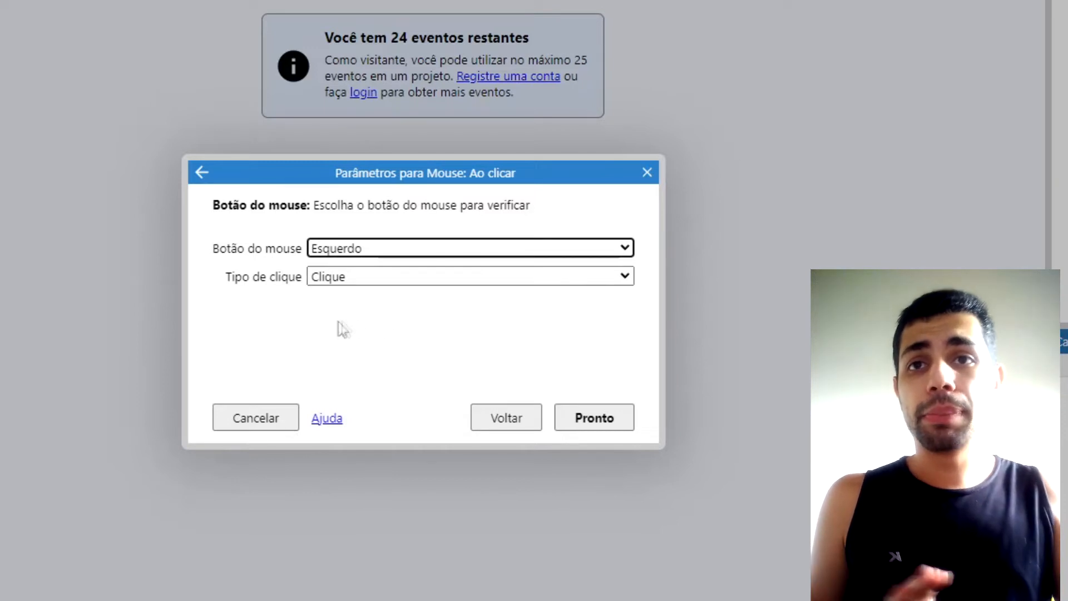
left_click(275, 301)
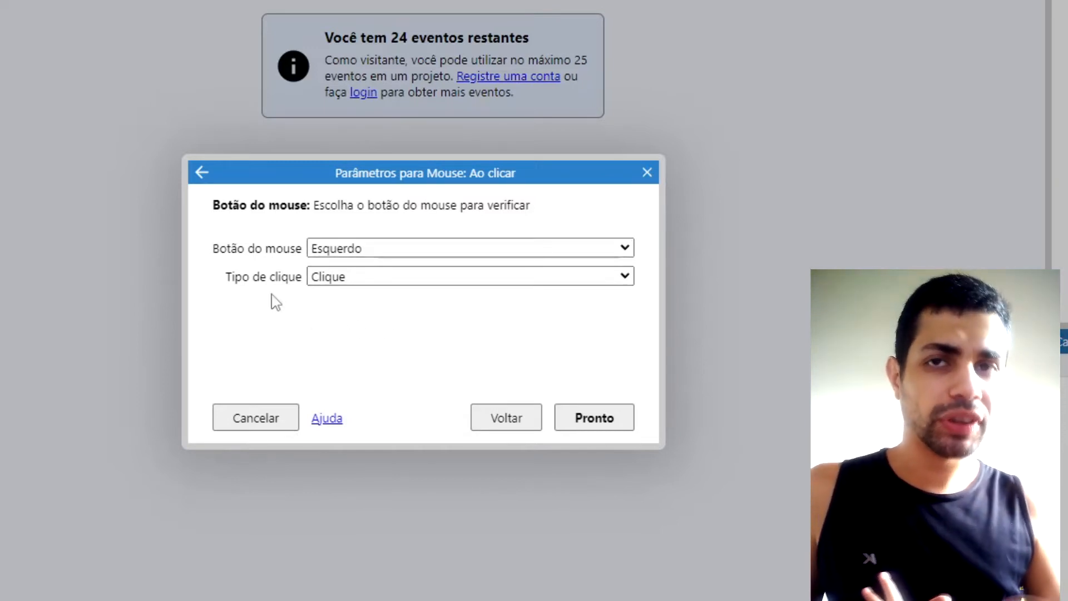
left_click(370, 279)
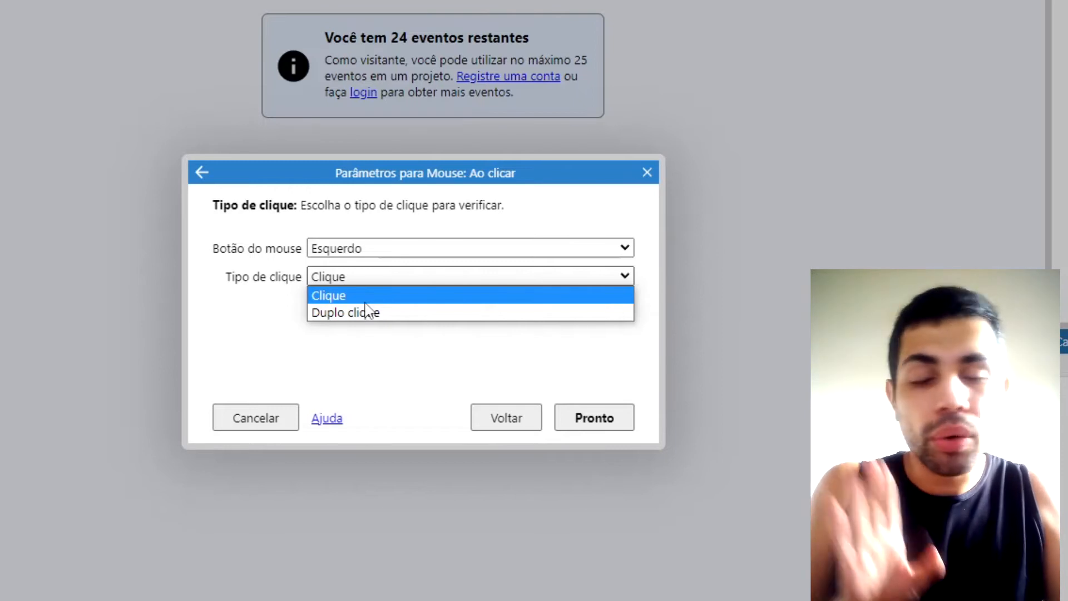
left_click(365, 302)
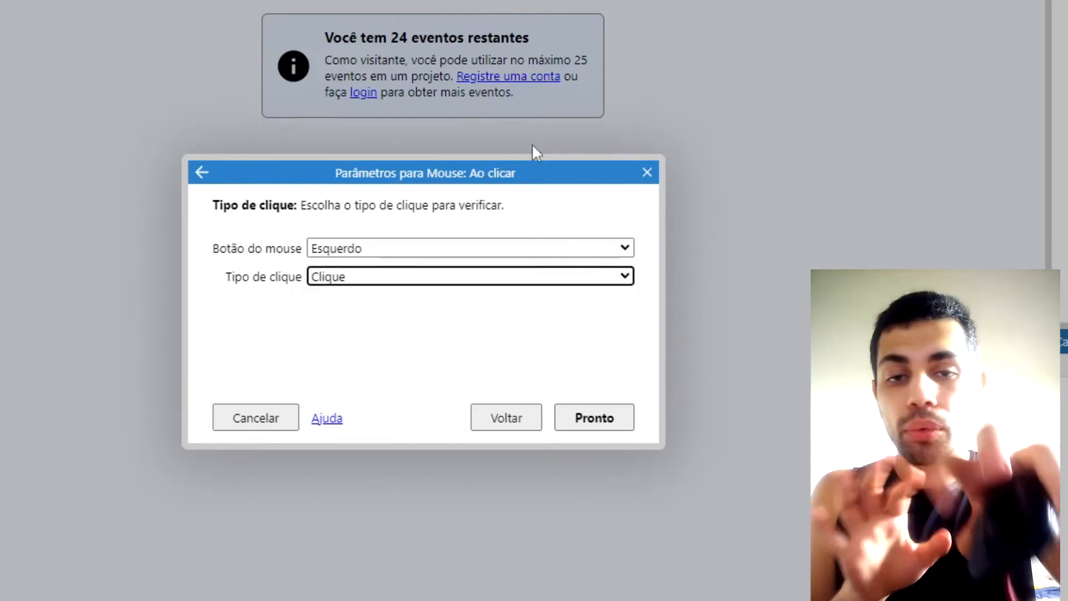
left_click(595, 418)
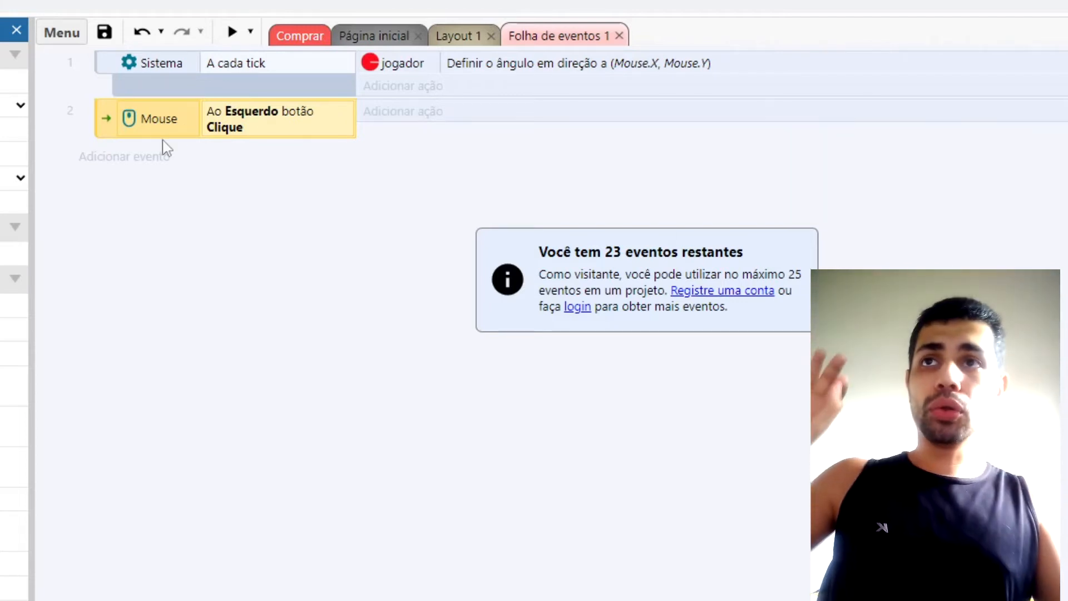
Add a jogador action to the left-click event, using Dar origem a outro objeto from the Misc group.
left_click(396, 113)
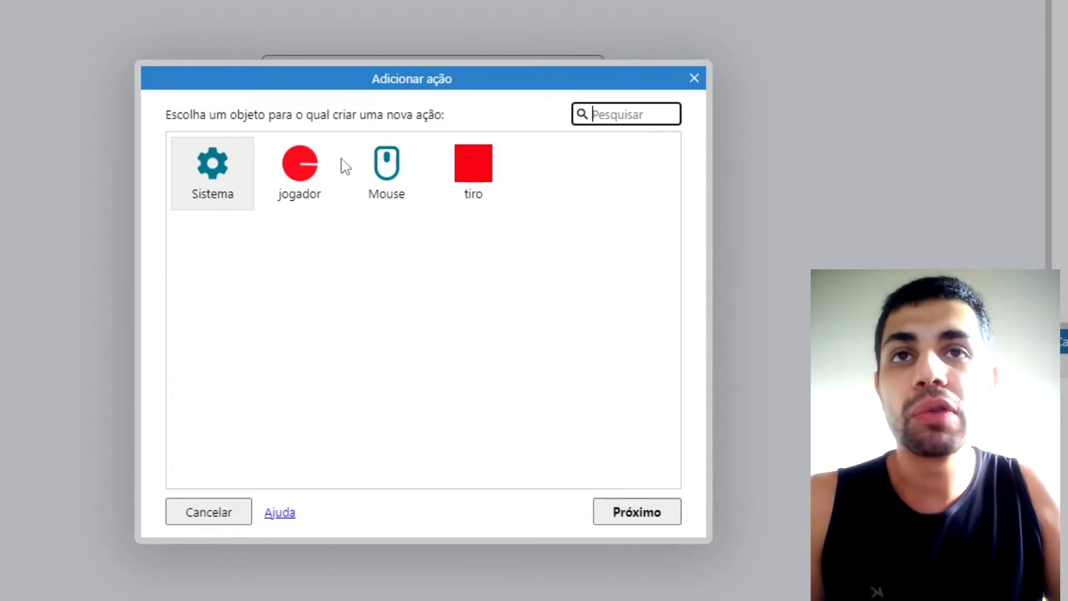
left_click(295, 183)
double_click(295, 182)
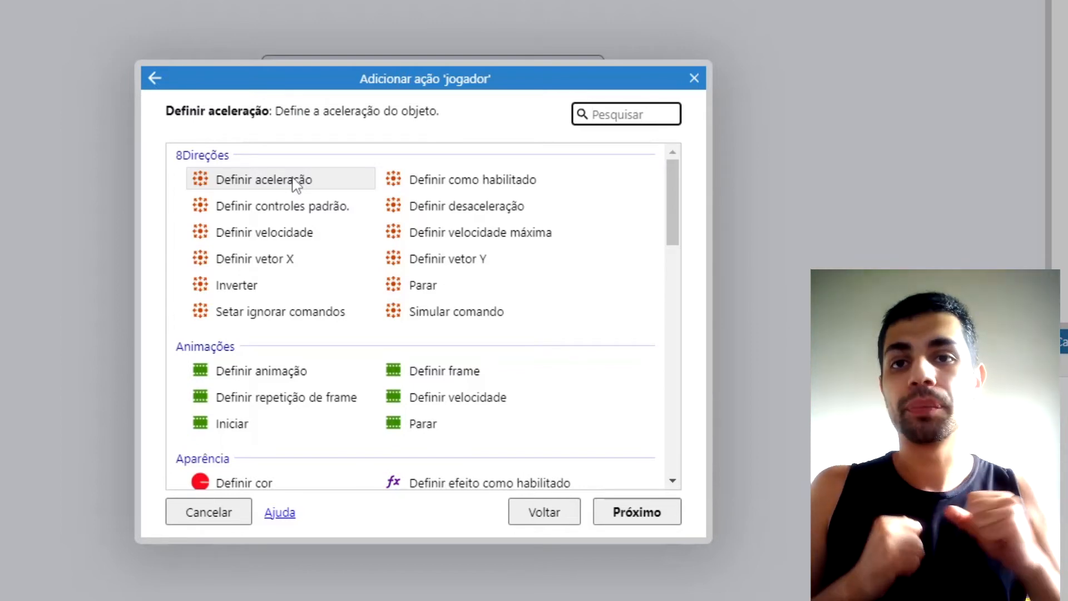
left_click_drag(675, 178, 680, 306)
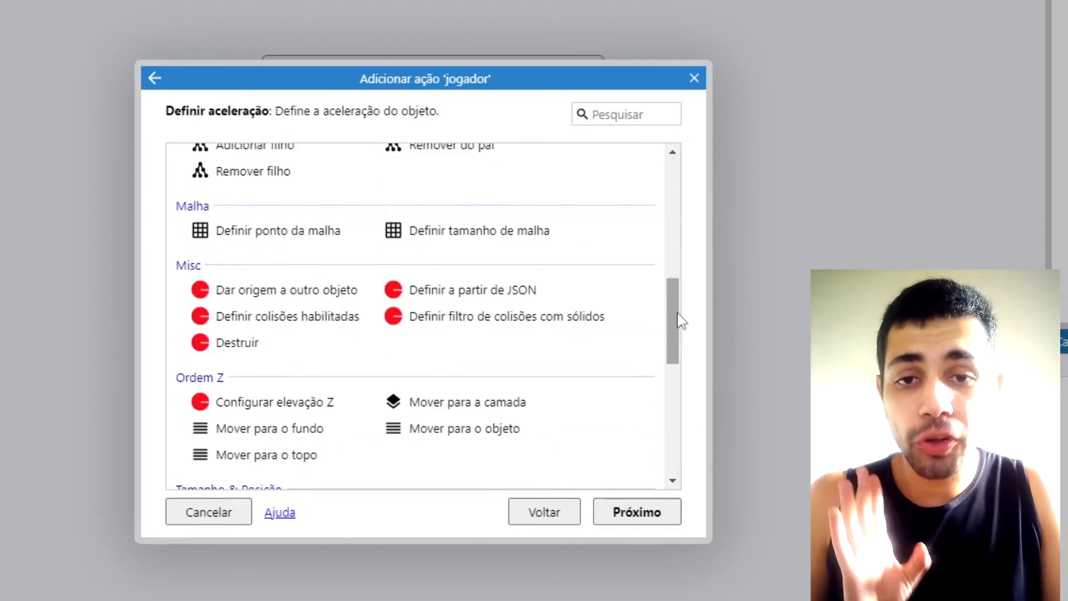
left_click(199, 293)
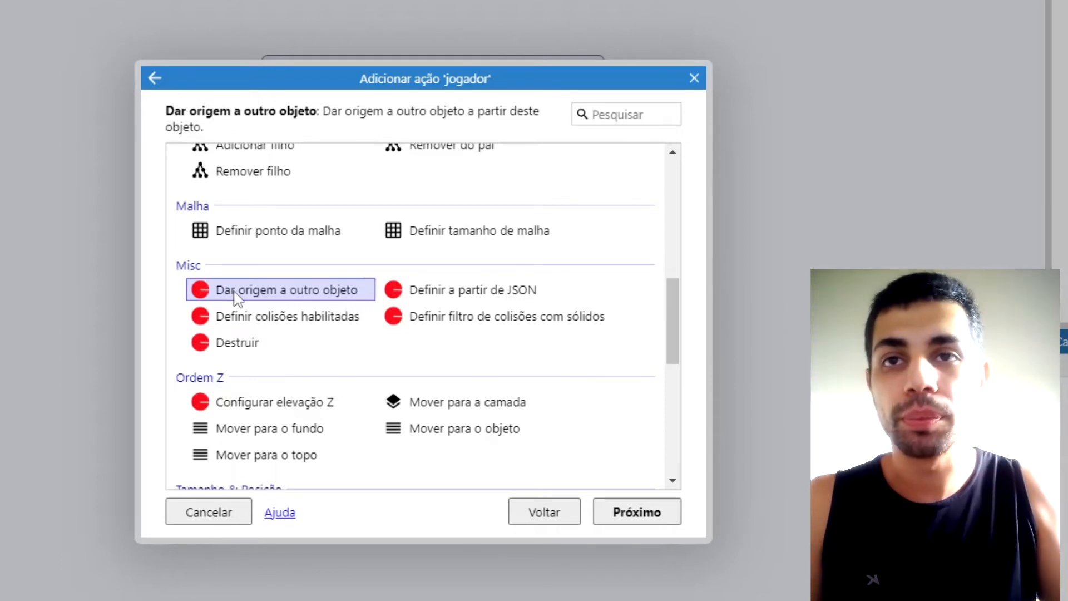
double_click(234, 296)
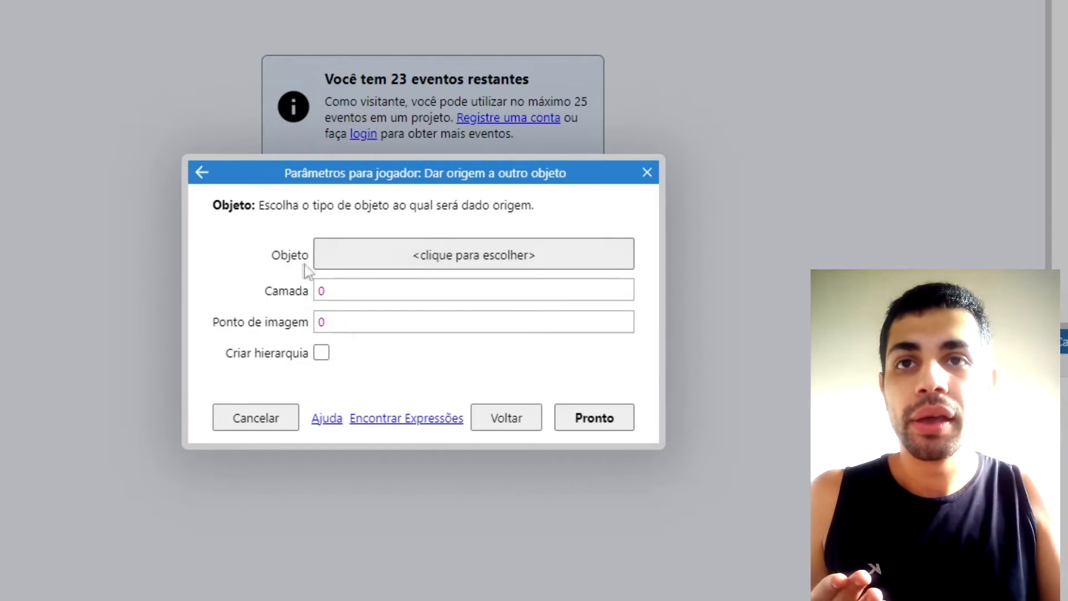
Choose tiro as the object to spawn, with Camada 0, Ponto de imagem 0 and Criar hierarquia off, and finish the action.
left_click(454, 254)
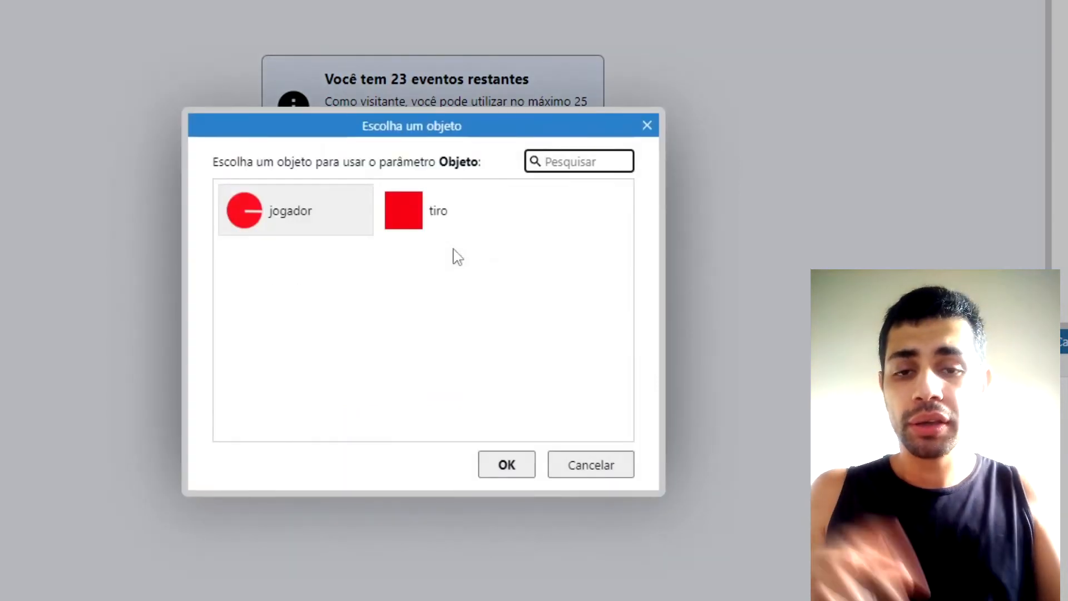
left_click(445, 230)
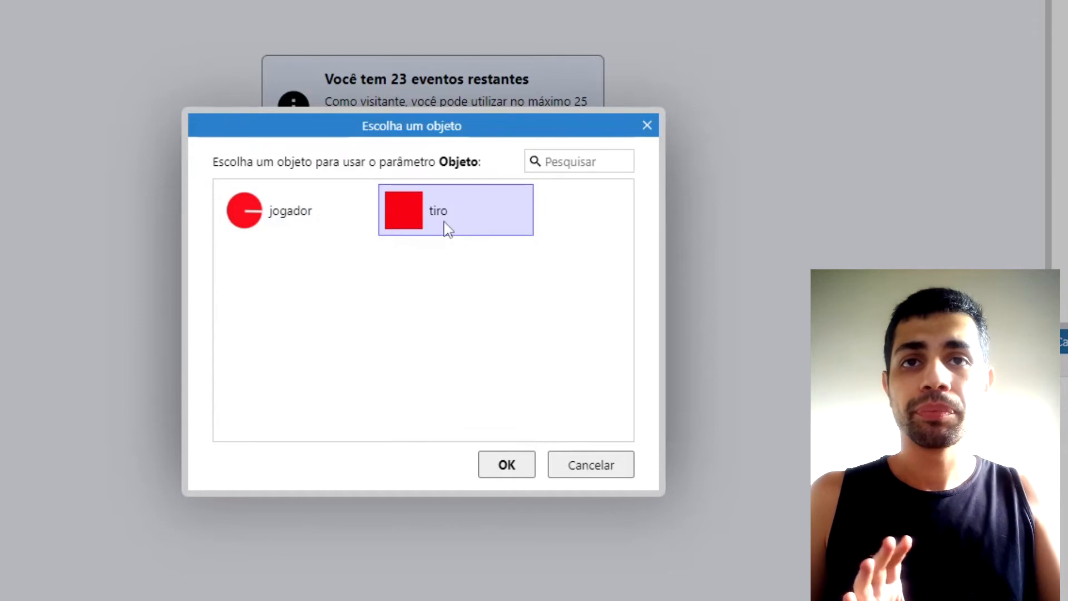
double_click(445, 229)
left_click(372, 313)
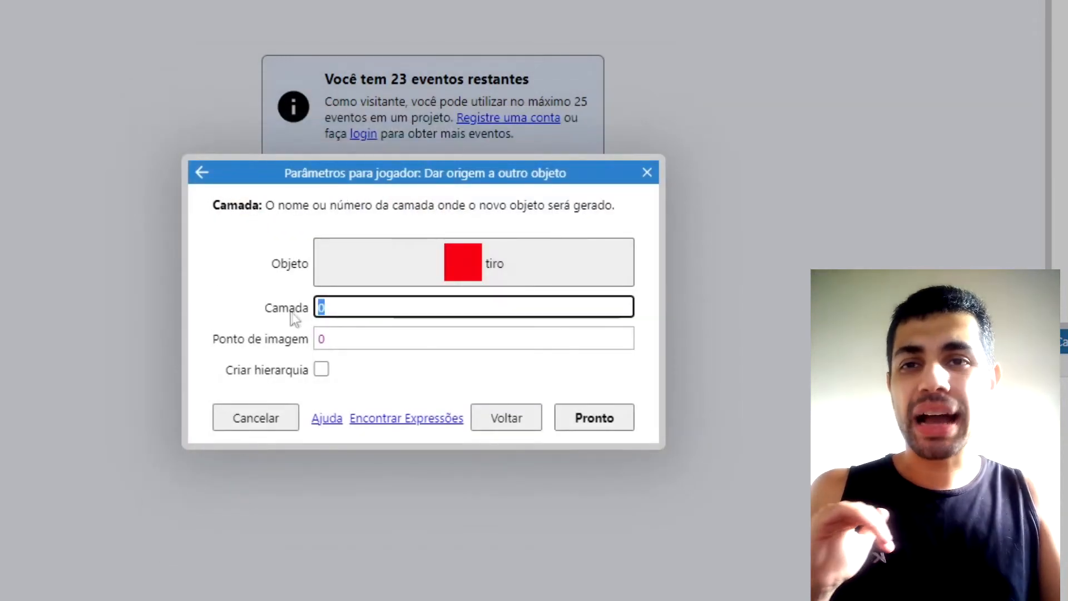
left_click(348, 341)
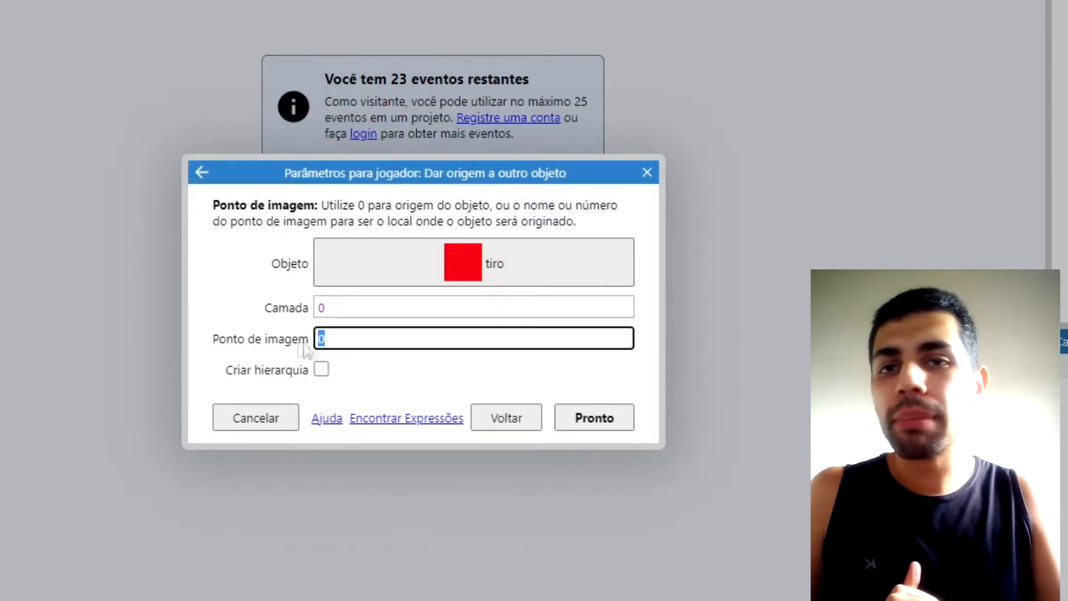
left_click(250, 370)
left_click(324, 371)
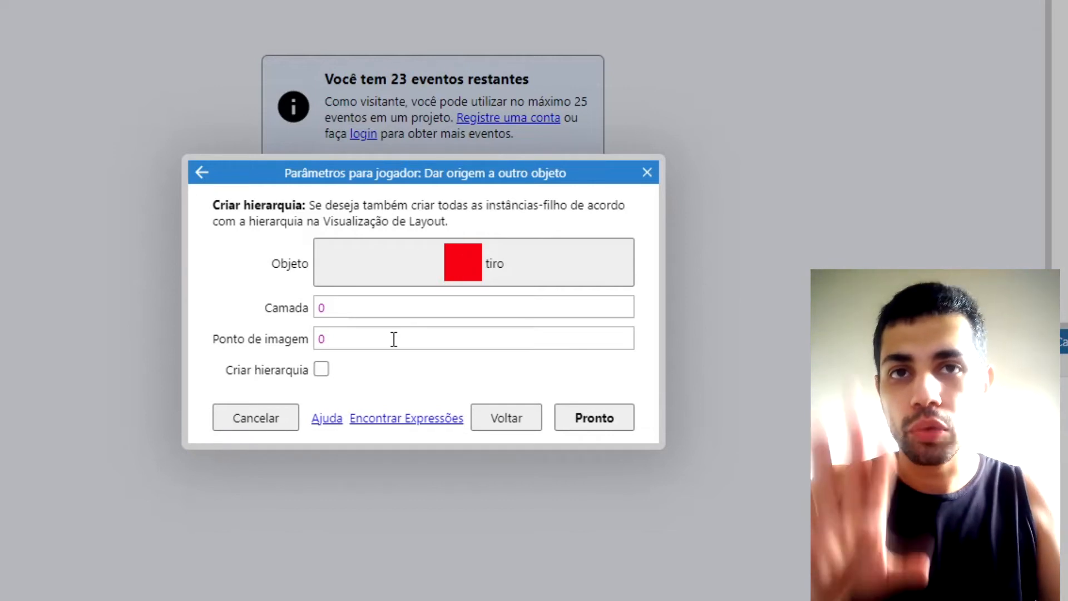
left_click(591, 420)
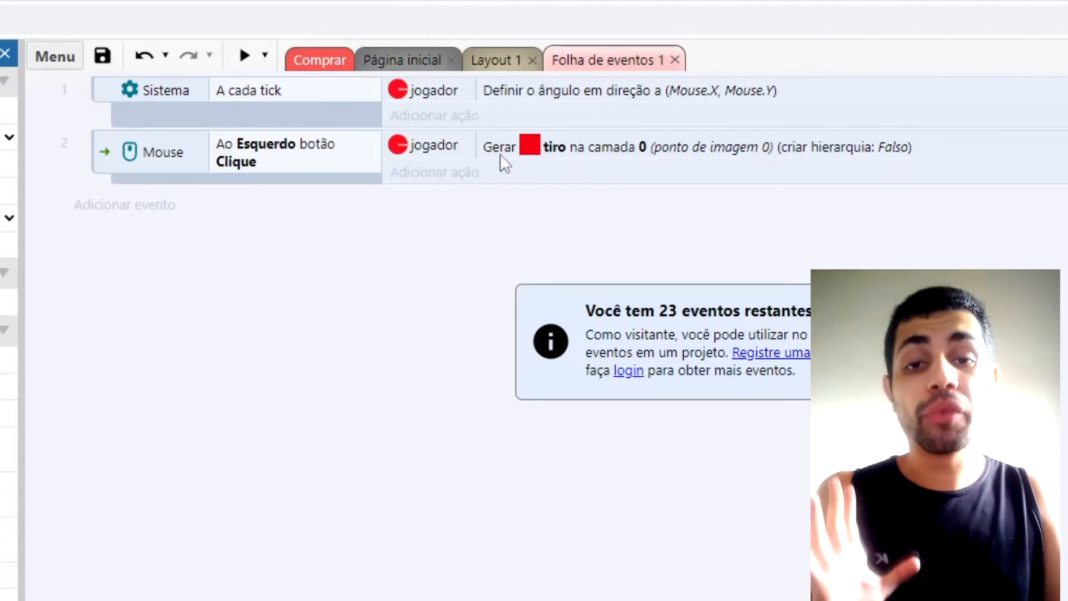
Preview the project, move the jogador in every direction, and fire a burst of tiros horizontally toward the pointer.
left_click(245, 55)
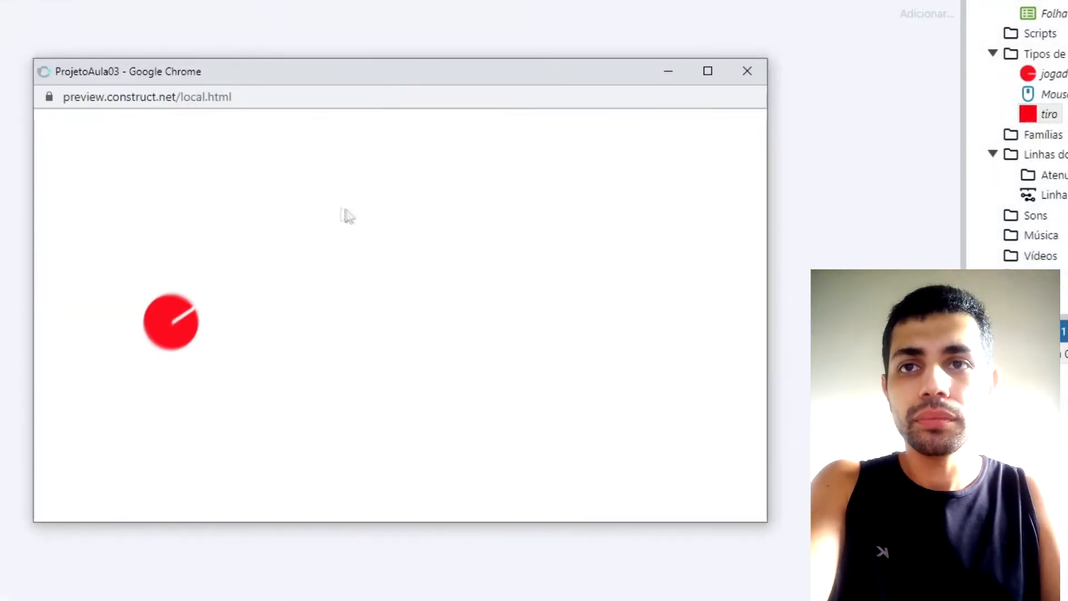
key("Up")
key("Right")
key("Down")
key("Left")
key("Up")
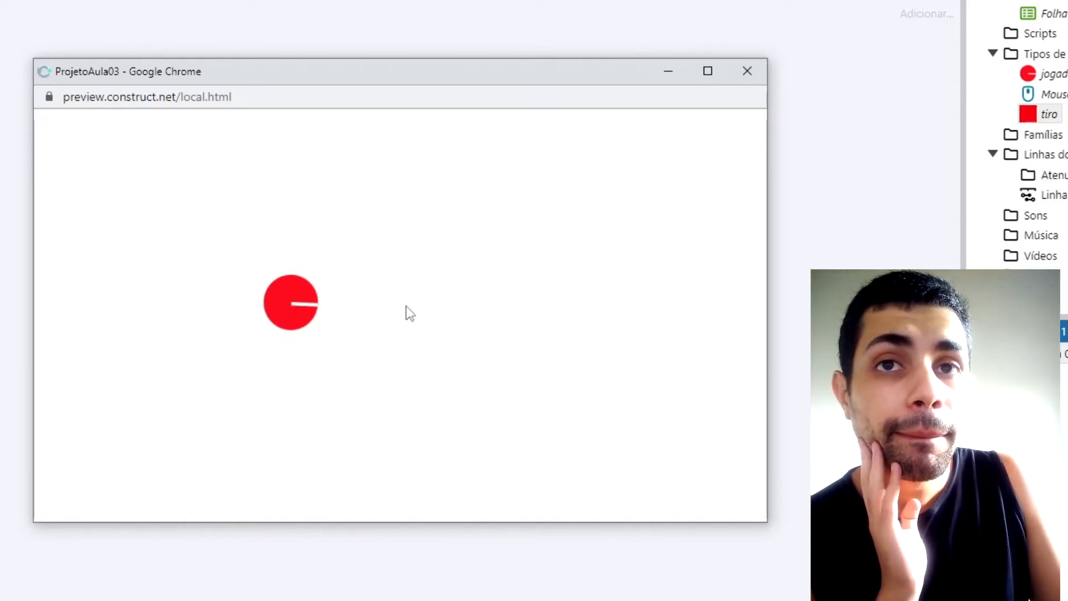
left_click(406, 306)
left_click(406, 306)
left_click(406, 306)
left_click(406, 305)
triple_click(406, 305)
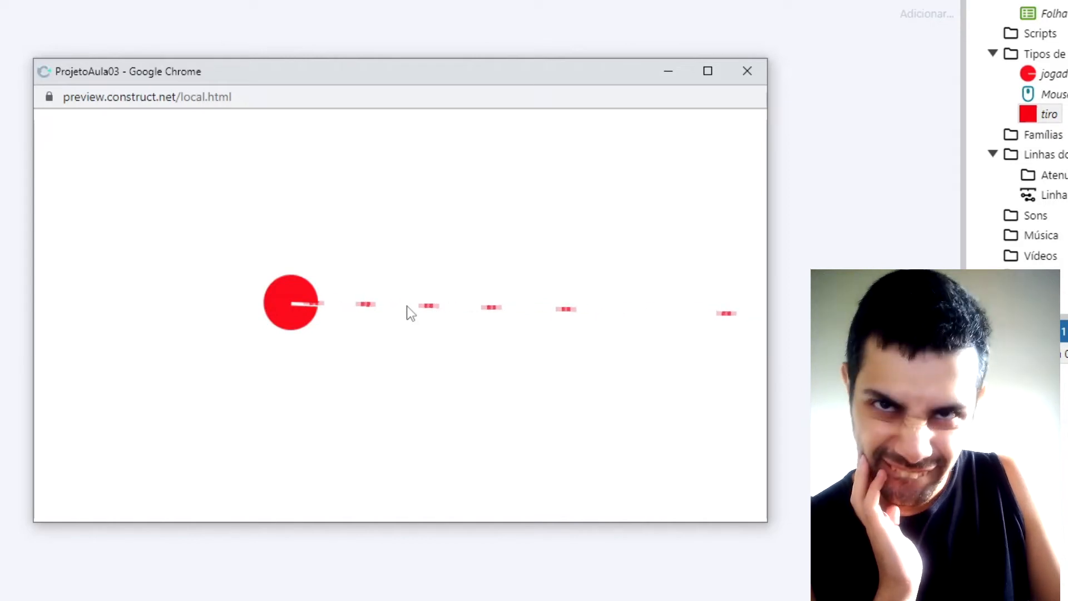
triple_click(406, 305)
left_click(406, 306)
left_click(406, 313)
Fire tiros in a full circle around the stationary jogador to check that they follow its aim.
left_click(469, 246)
left_click(467, 246)
left_click(416, 229)
left_click(393, 228)
left_click(267, 229)
left_click(231, 236)
left_click(192, 260)
left_click(272, 417)
left_click(406, 391)
left_click(455, 313)
left_click(334, 236)
left_click(206, 264)
left_click(178, 300)
left_click(181, 390)
left_click(191, 396)
left_click(375, 428)
left_click(473, 434)
left_click(548, 356)
left_click(509, 271)
left_click(419, 243)
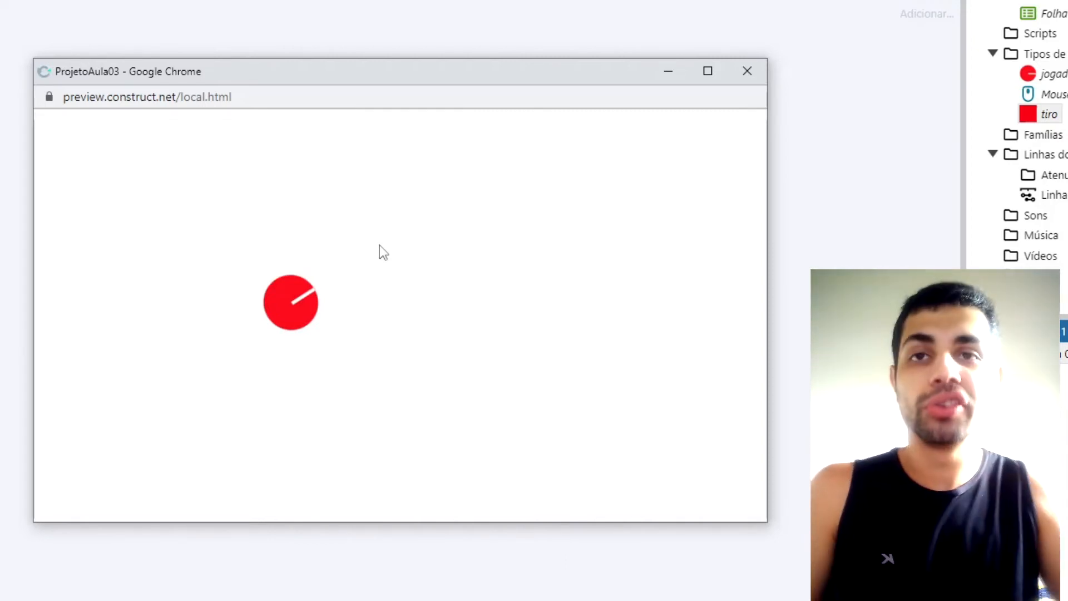
Move the jogador around the preview while firing tiros in all directions to test moving and shooting together.
left_click(380, 245)
left_click(185, 221)
left_click(492, 225)
left_click(601, 434)
left_click(443, 489)
left_click(206, 384)
left_click(144, 296)
left_click(361, 178)
left_click(614, 206)
left_click(289, 270)
left_click(273, 395)
key("Left")
left_click(573, 473)
left_click(732, 429)
left_click(712, 251)
left_click(195, 306)
left_click(462, 456)
left_click(540, 237)
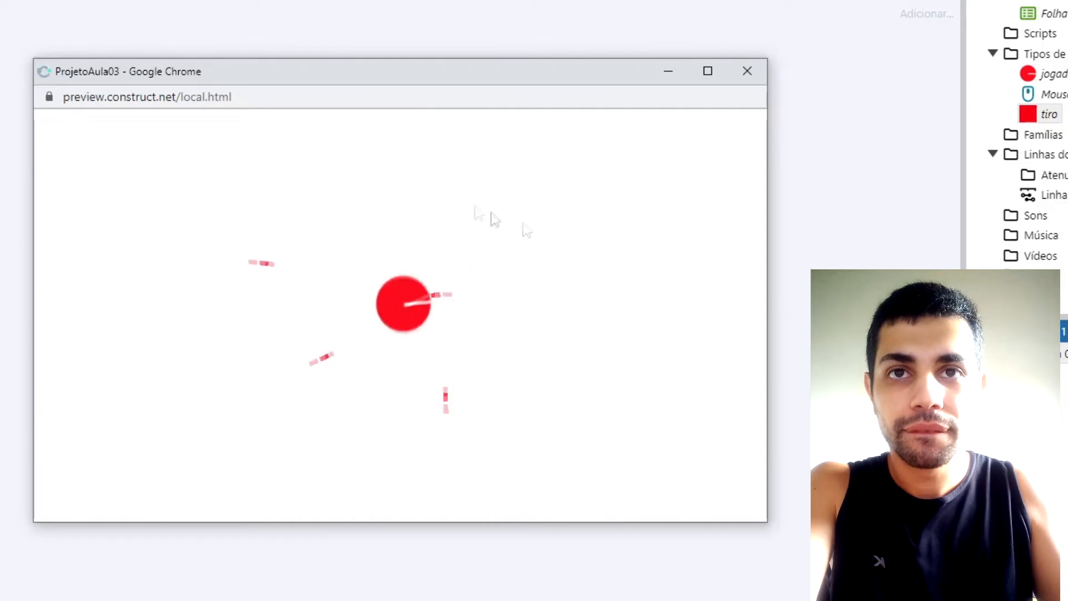
left_click(467, 206)
left_click(195, 223)
left_click(91, 338)
left_click_drag(445, 522, 475, 511)
left_click(504, 445)
left_click(561, 348)
left_click(382, 207)
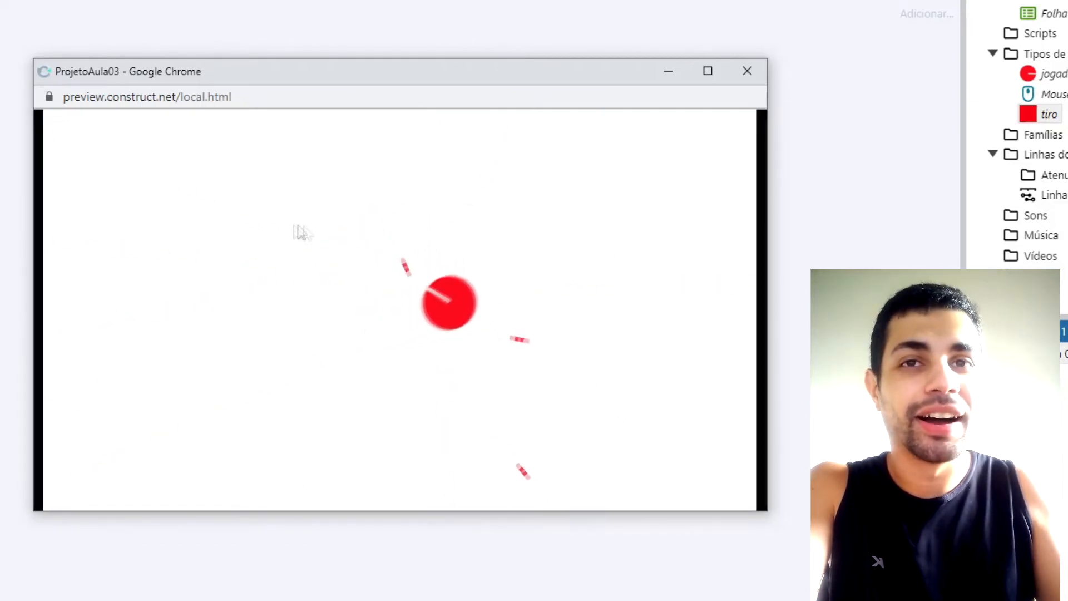
left_click(245, 205)
left_click(142, 243)
left_click(312, 418)
left_click(529, 390)
left_click(429, 392)
left_click(277, 280)
left_click(428, 200)
left_click(712, 331)
left_click(286, 420)
left_click(356, 272)
left_click(431, 242)
left_click(529, 331)
left_click(515, 415)
left_click(301, 412)
left_click(192, 317)
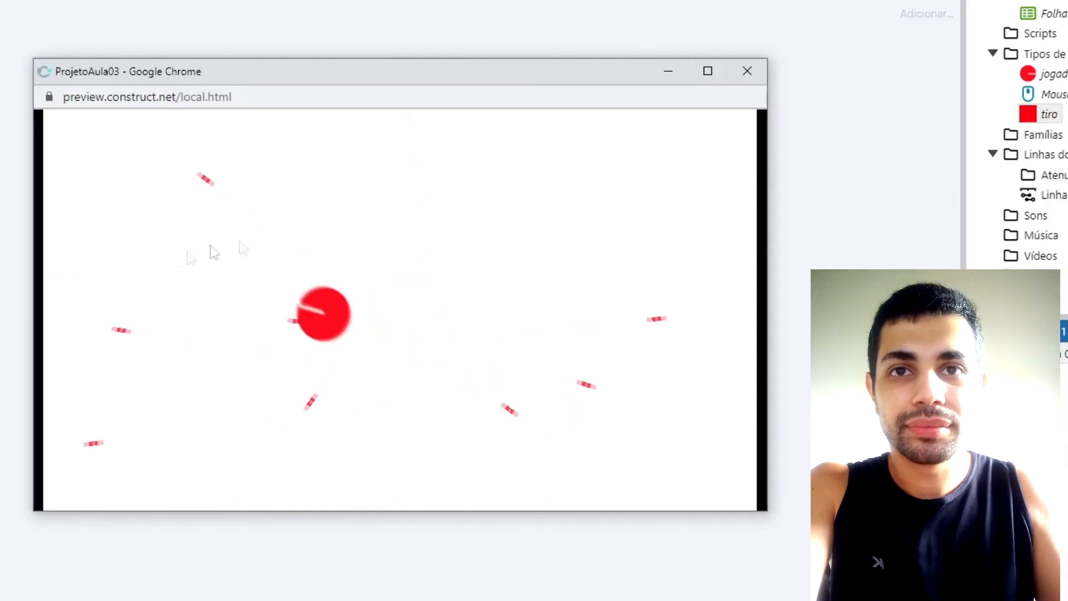
left_click(455, 301)
left_click(425, 328)
left_click(335, 384)
left_click(178, 303)
left_click(223, 261)
left_click(445, 292)
left_click(440, 359)
left_click(225, 277)
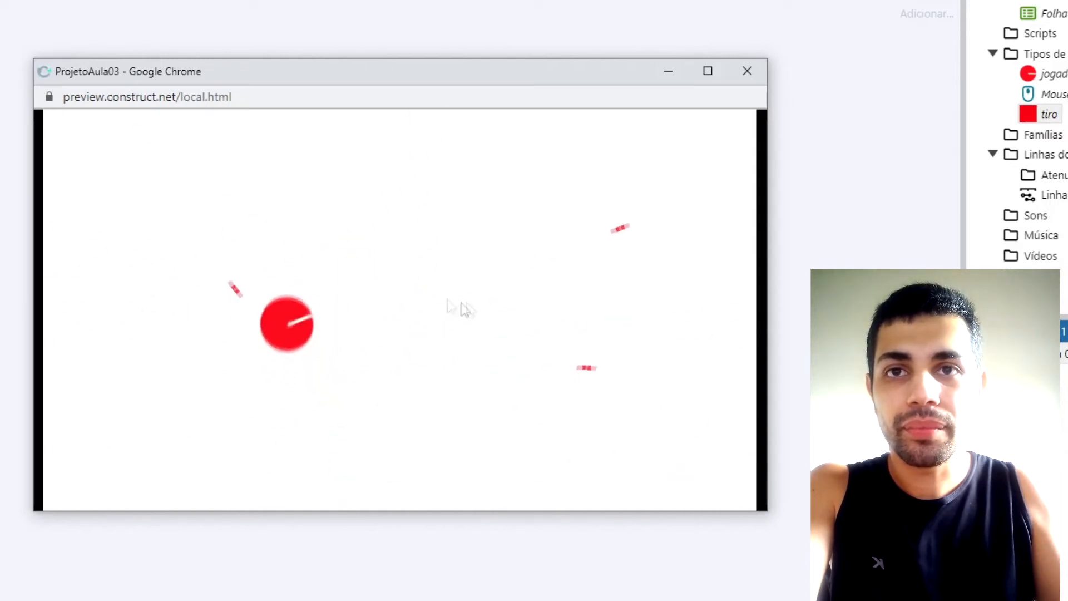
left_click(479, 309)
left_click(488, 310)
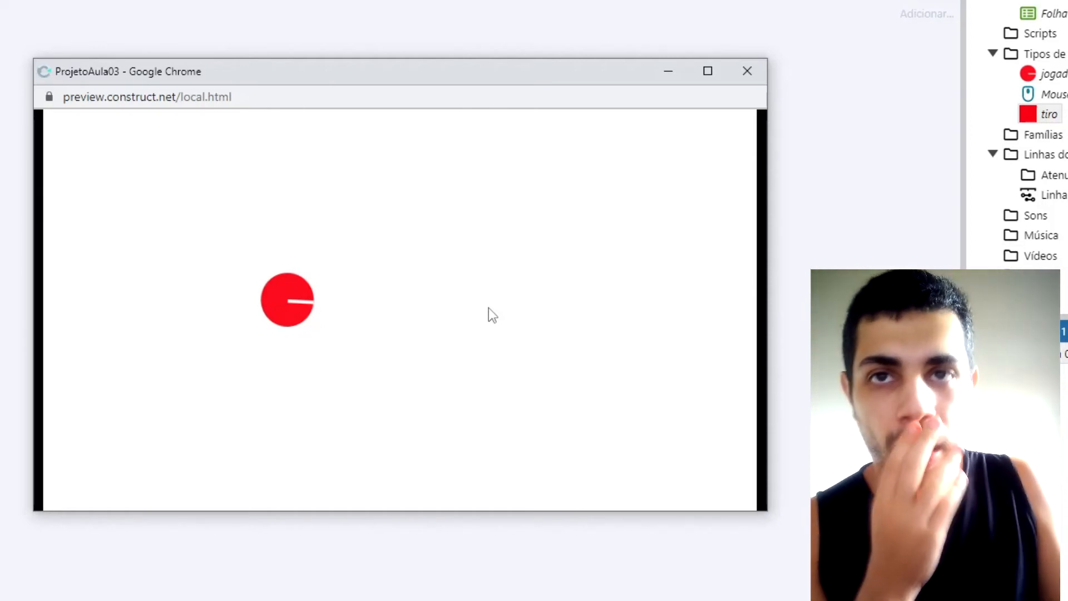
Fire repeated horizontal tiros from the stationary jogador to examine where on the sprite each shot originates.
left_click(493, 307)
left_click(493, 307)
left_click(493, 307)
left_click(493, 308)
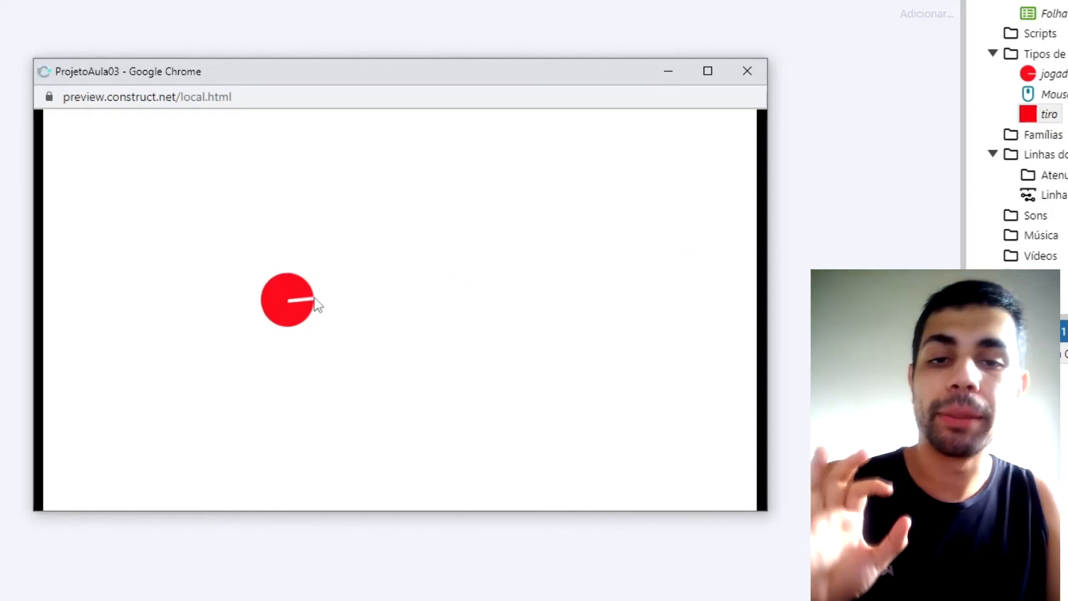
left_click(383, 305)
left_click(382, 305)
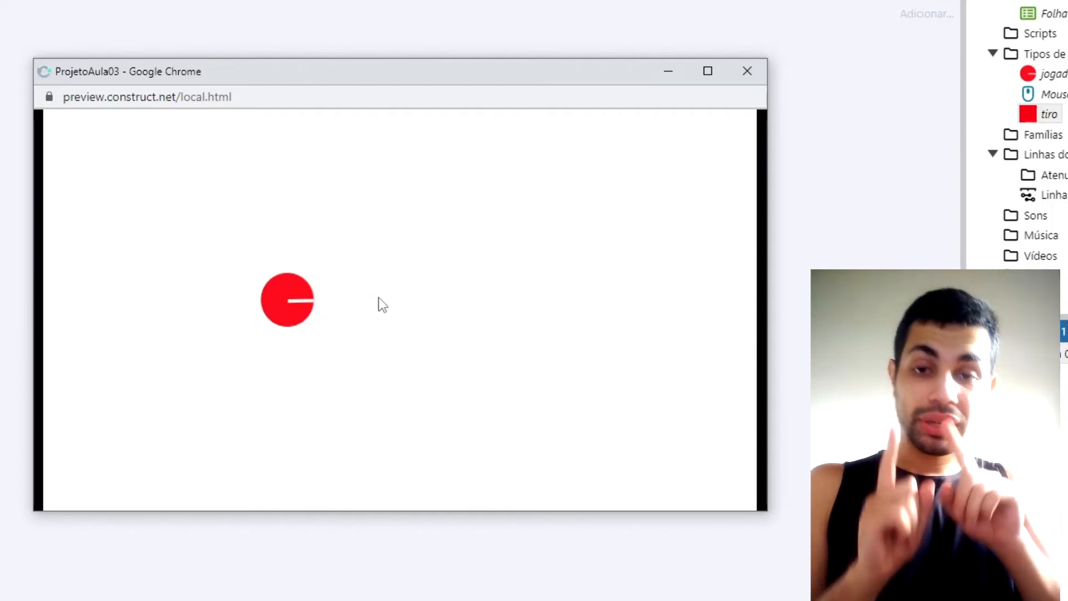
left_click(379, 297)
left_click(379, 297)
left_click(378, 298)
left_click(378, 298)
left_click(378, 297)
left_click(378, 298)
left_click(378, 297)
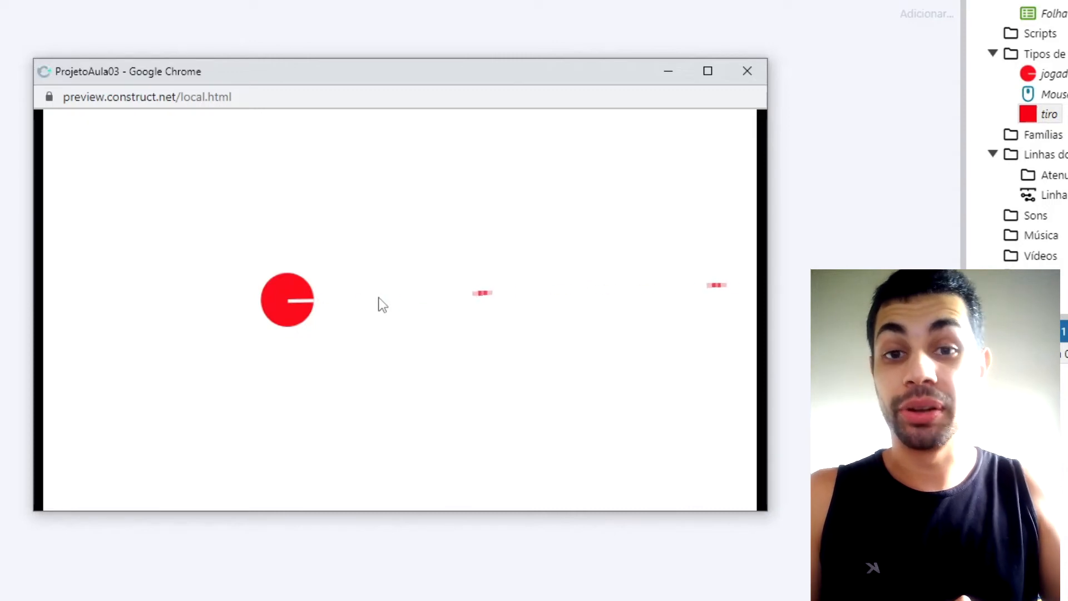
left_click(380, 299)
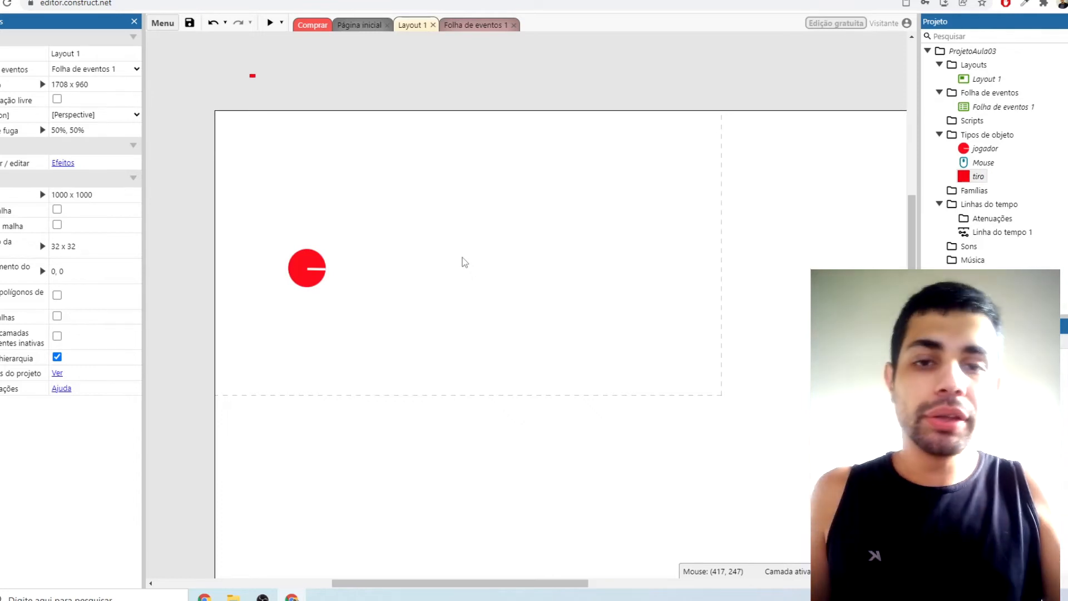
Move the jogador sprite's Origem image point to 240, 127 at the outer end of the white line, and close the animation editor.
left_click(311, 279)
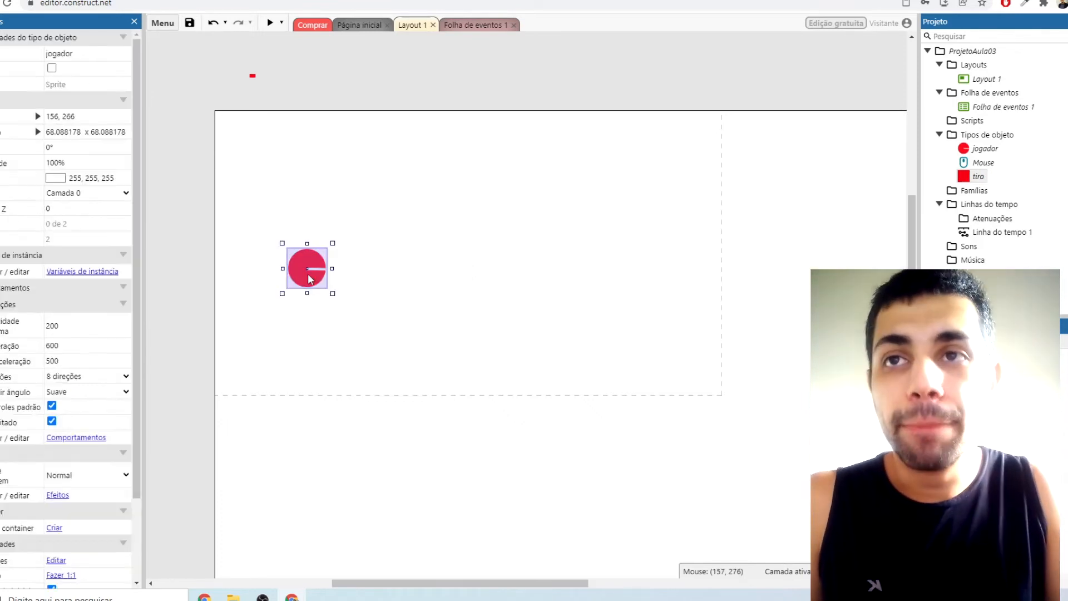
double_click(312, 280)
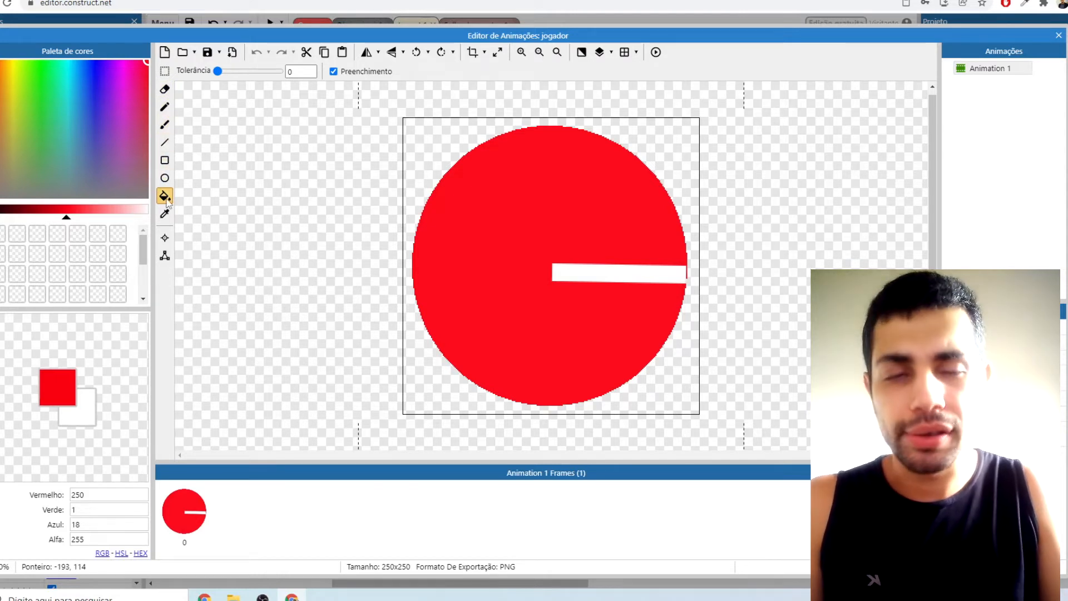
left_click(165, 257)
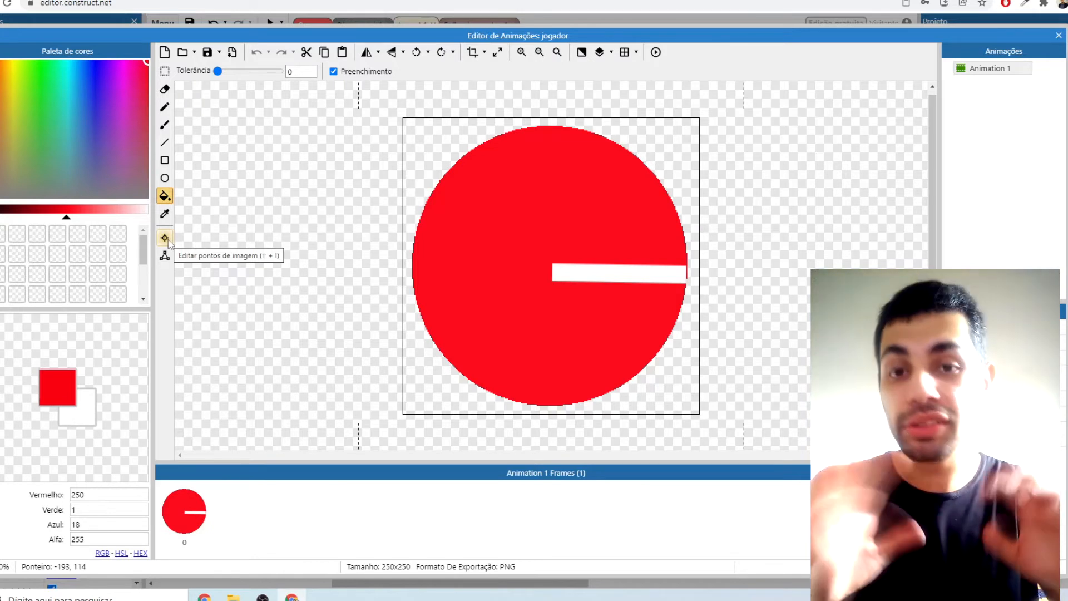
left_click(165, 238)
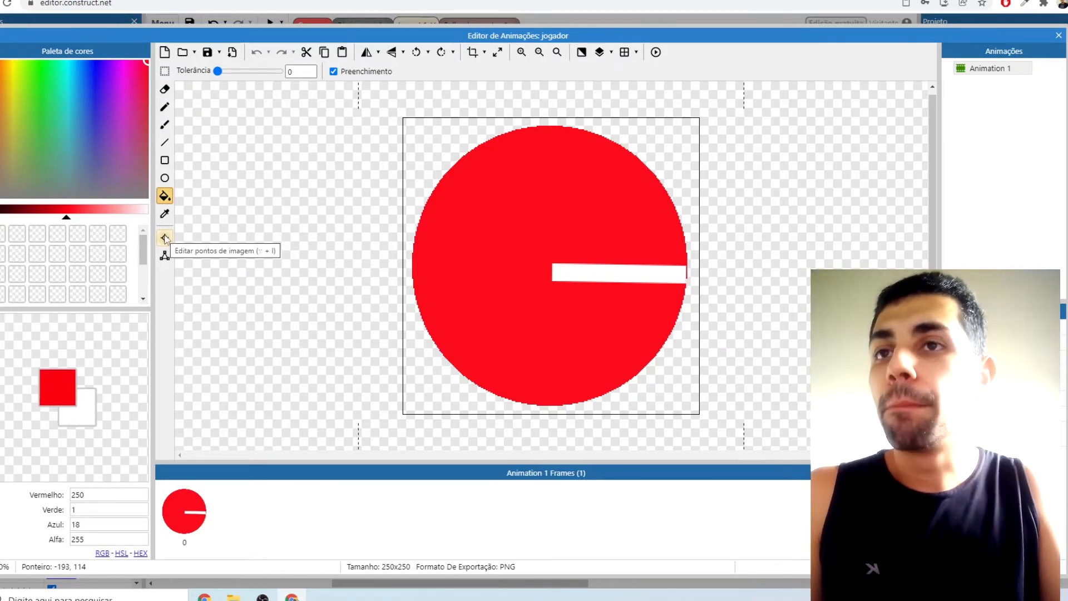
left_click(165, 238)
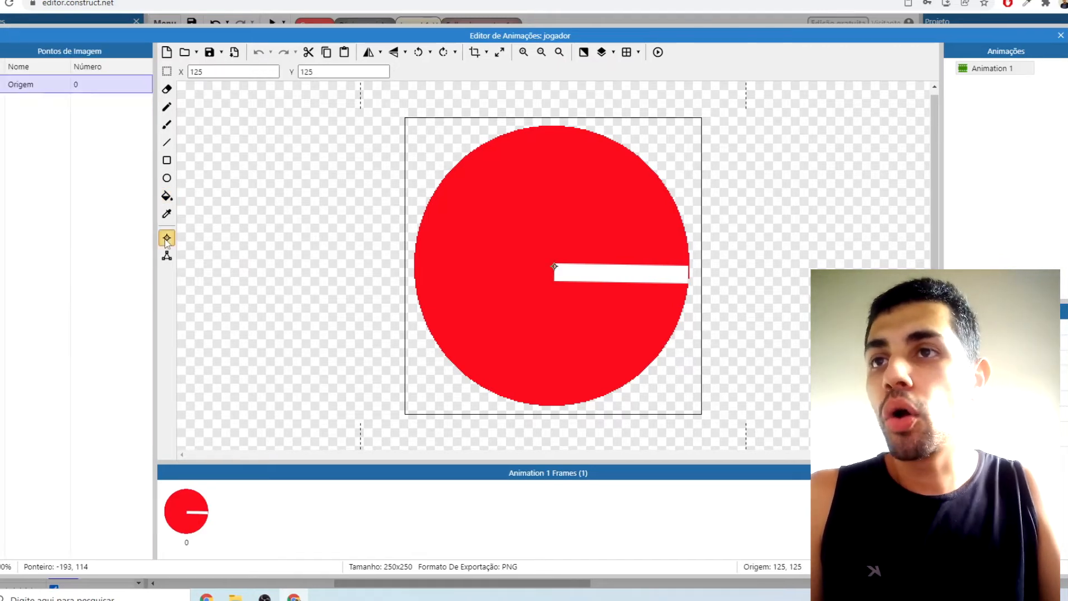
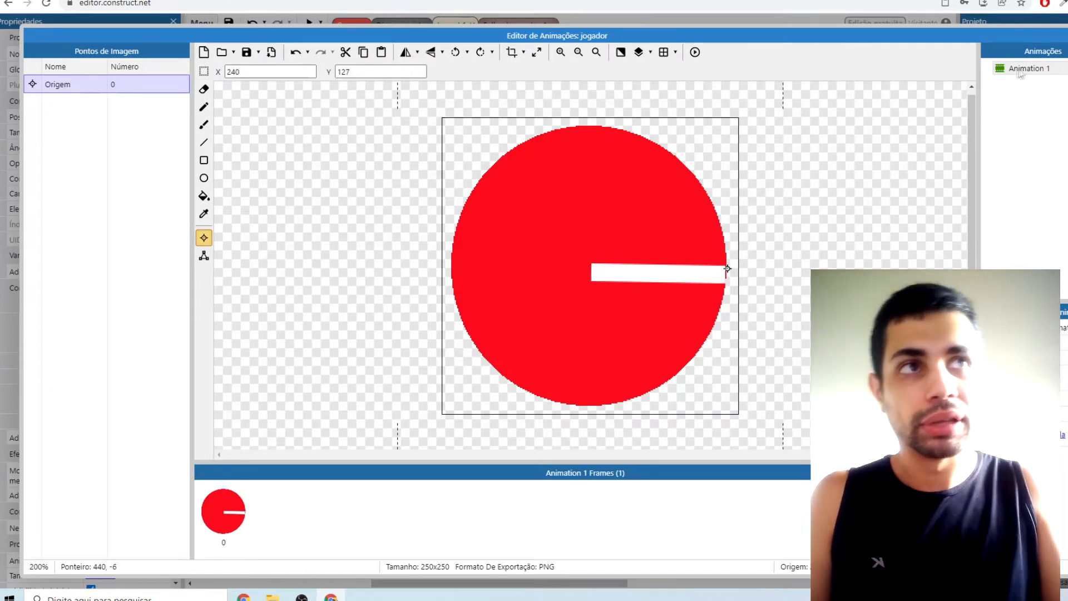
key("Escape")
Preview the project again and fire repeated tiros to check their starting point with the moved origin.
left_click(310, 23)
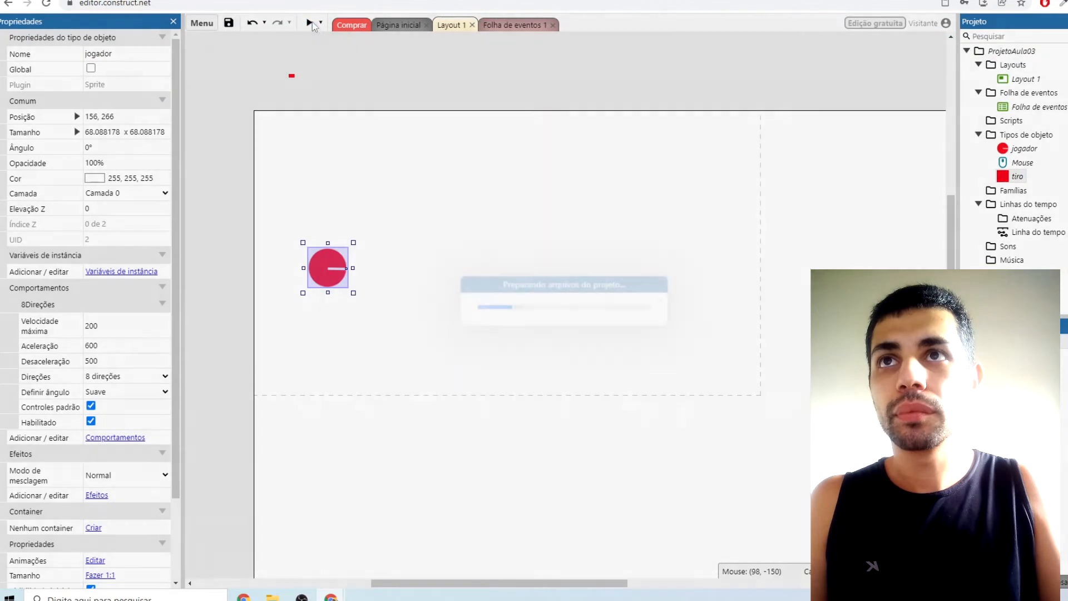
left_click(579, 325)
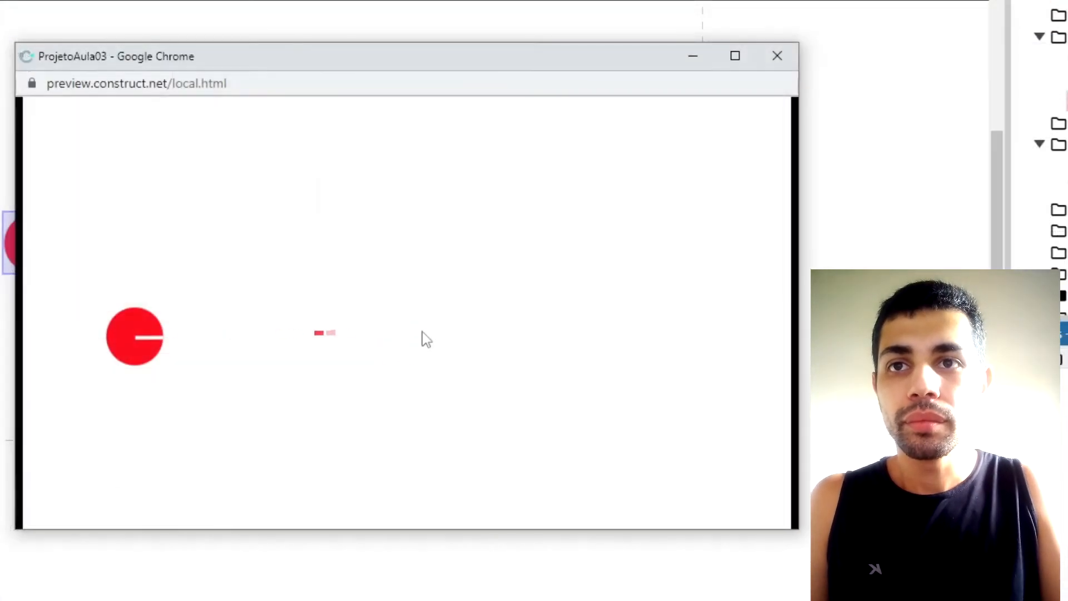
left_click(426, 339)
left_click(426, 339)
left_click(427, 340)
left_click(426, 340)
left_click(426, 340)
left_click(427, 339)
left_click(426, 339)
left_click(426, 339)
left_click(426, 340)
left_click(426, 339)
left_click(426, 339)
left_click(426, 340)
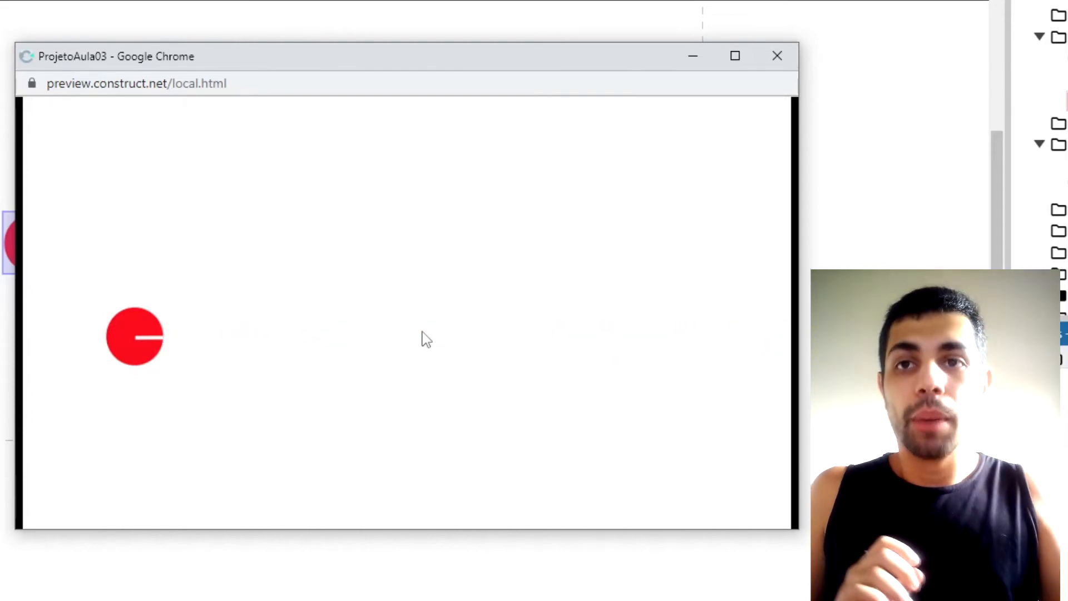
left_click(426, 339)
left_click(426, 340)
left_click(426, 339)
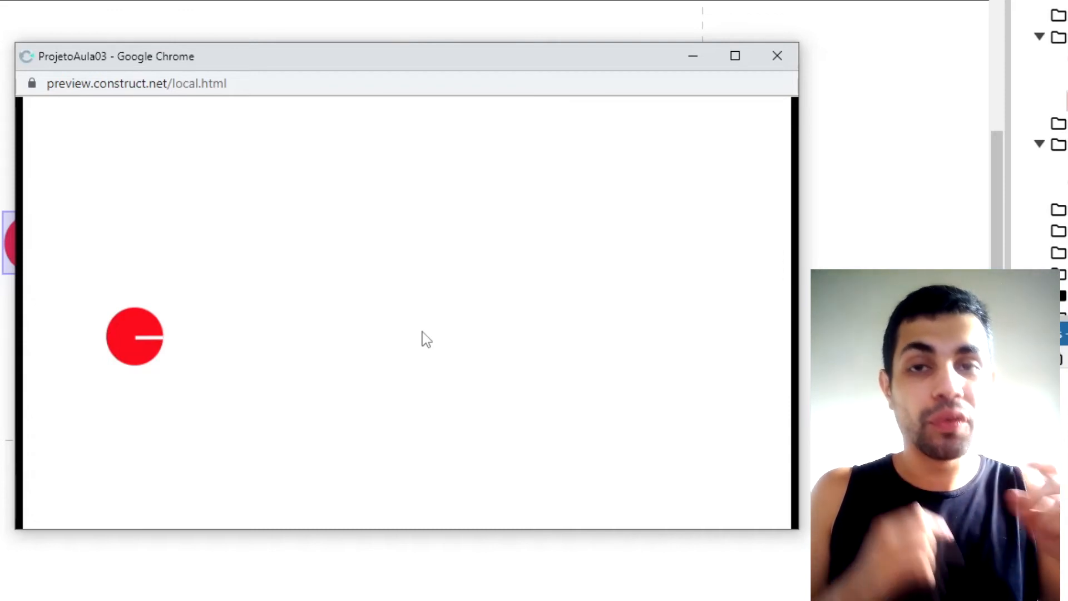
Move the jogador around the preview while aiming in different directions to examine how it rotates about its moved origin, and close the preview.
key("Up")
key("Right")
key("Down")
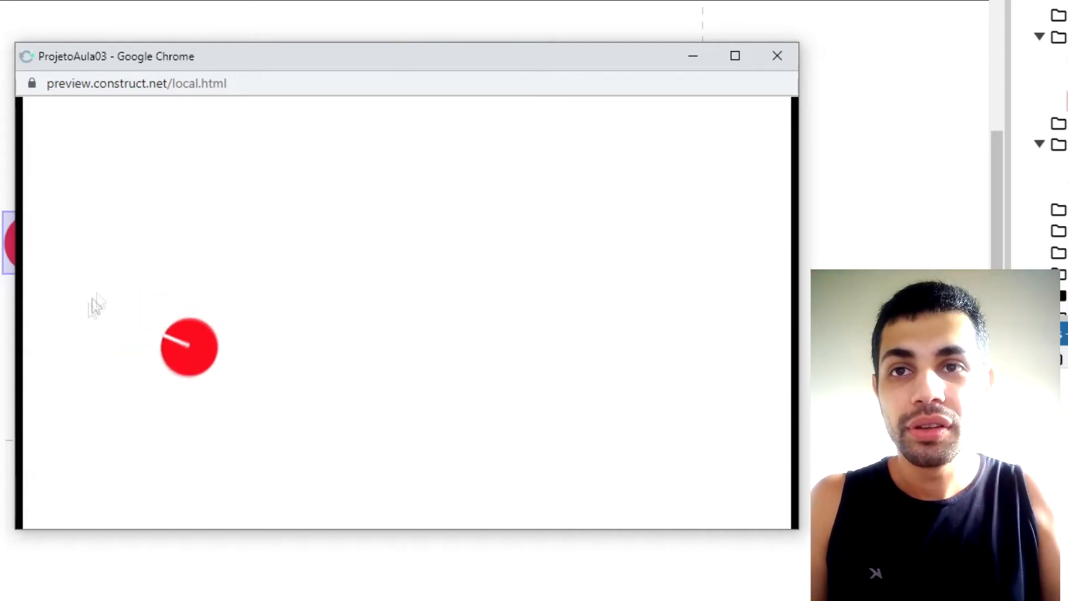
key("Left")
key("Up")
key("Right")
key("Up")
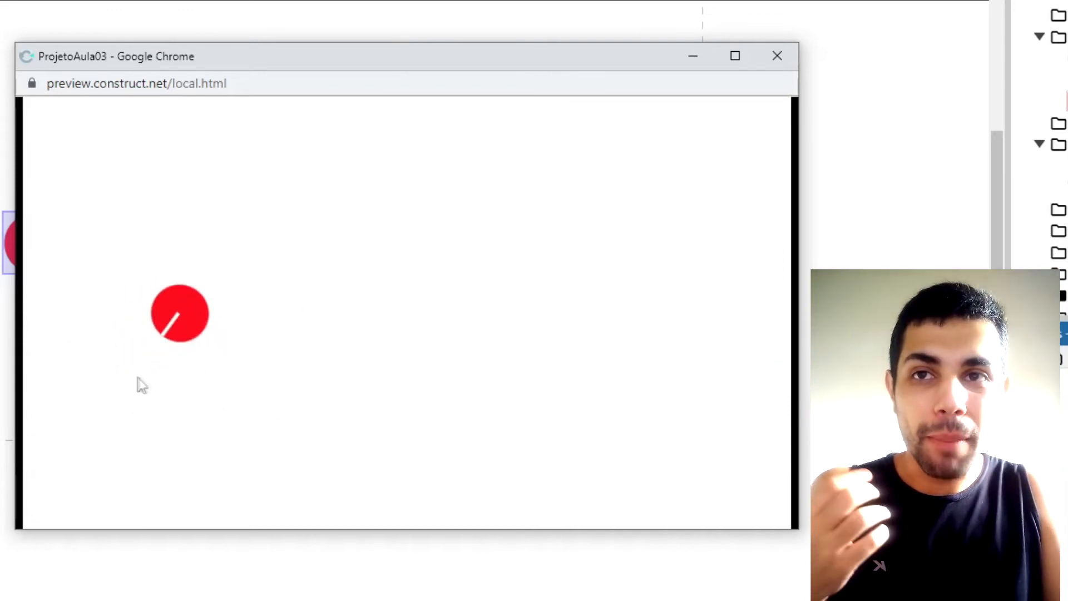
key("Left")
key("Right")
key("Right")
key("Down")
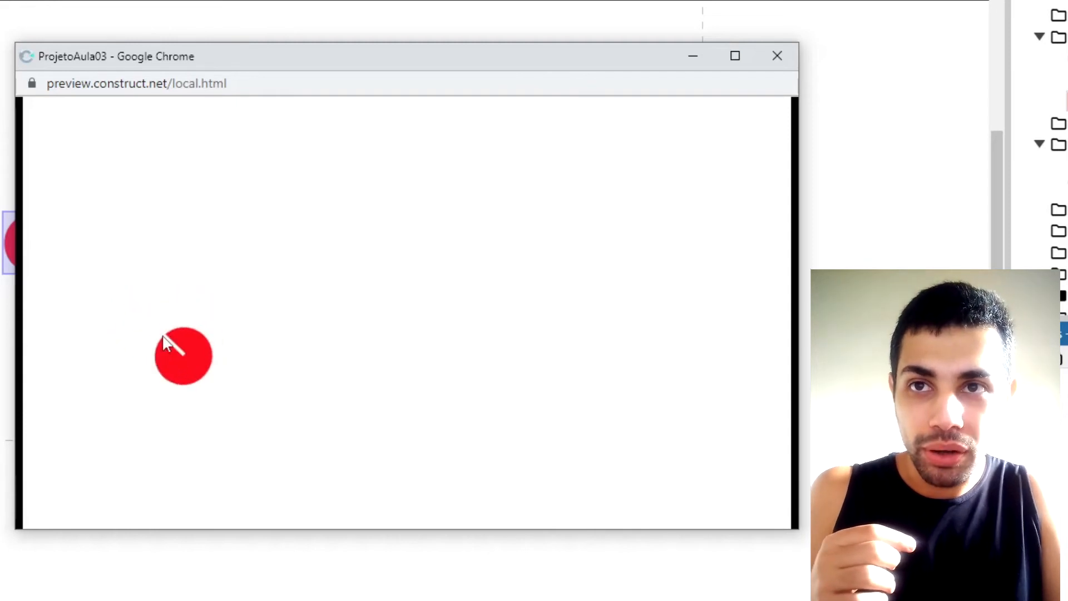
key("Left")
key("Up")
key("Right")
key("Left")
key("Down")
key("Right")
key("Up")
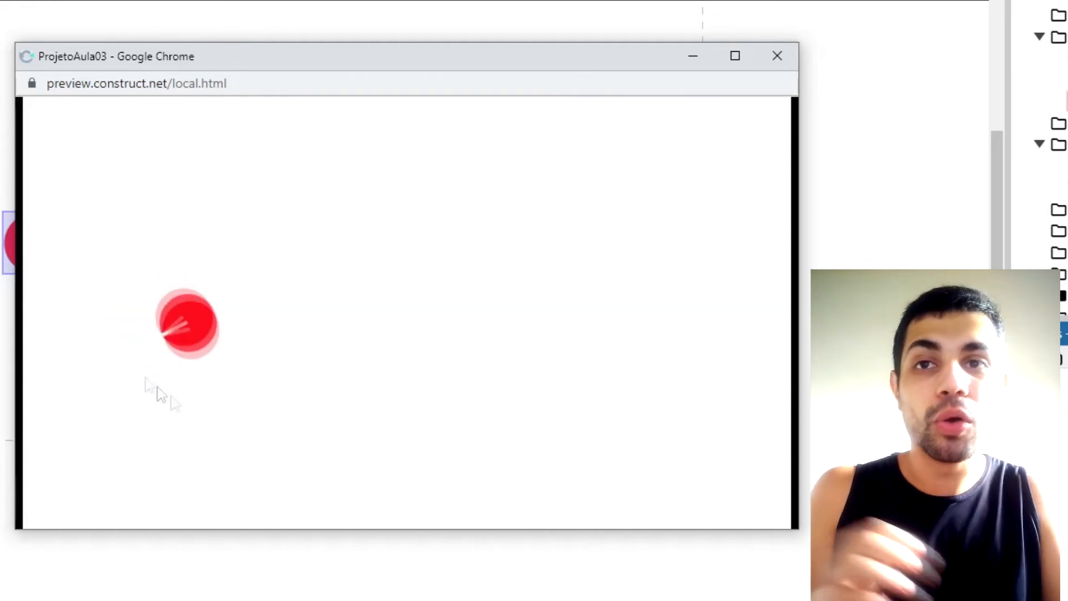
key("Left")
key("Down")
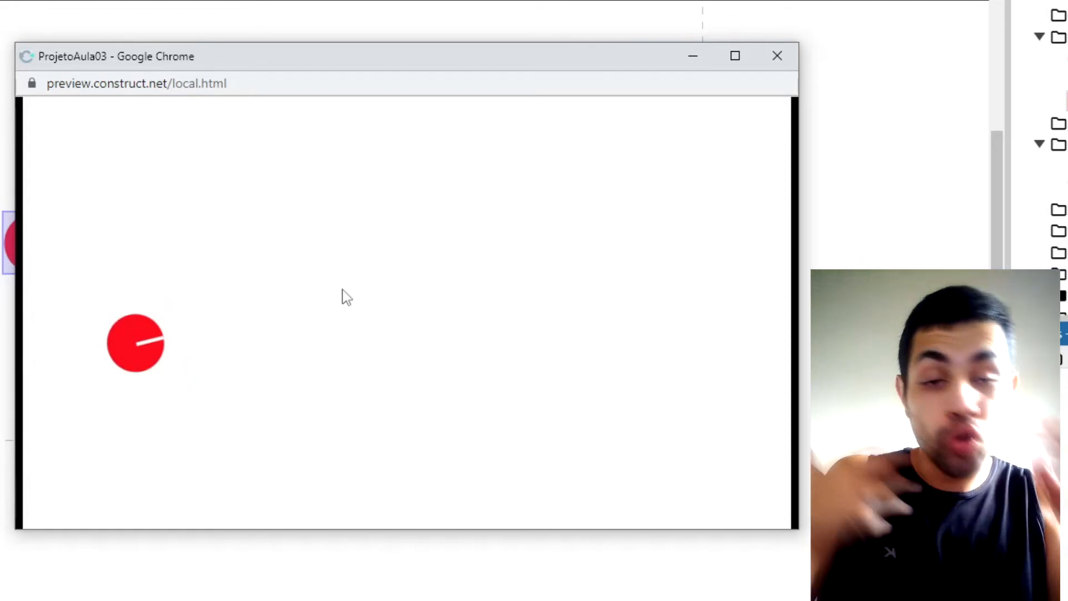
key("Right")
key("Up")
key("Up")
key("Down")
key("Right")
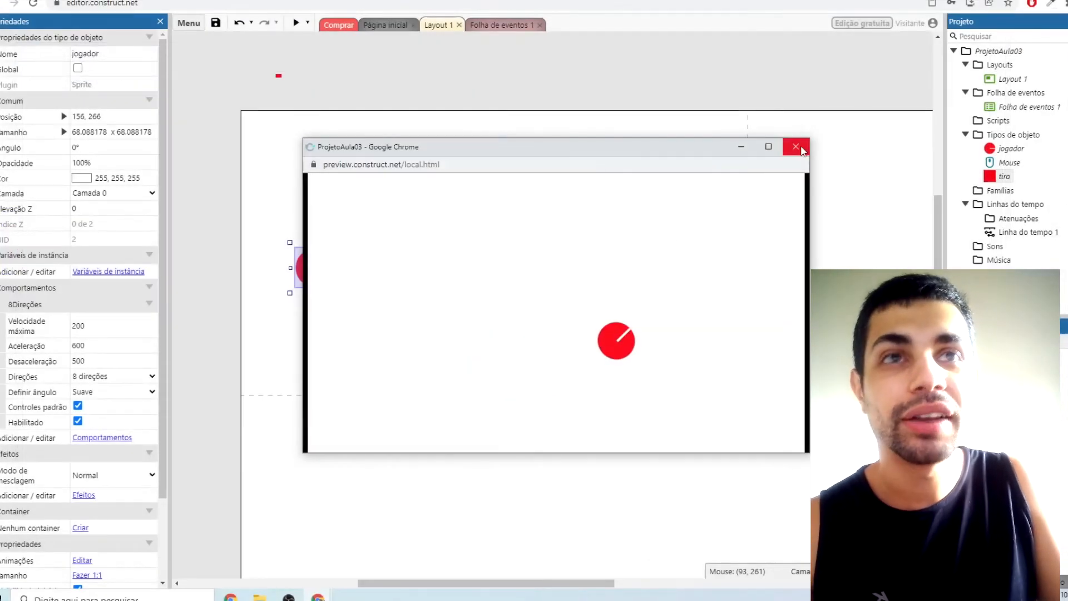
left_click(777, 56)
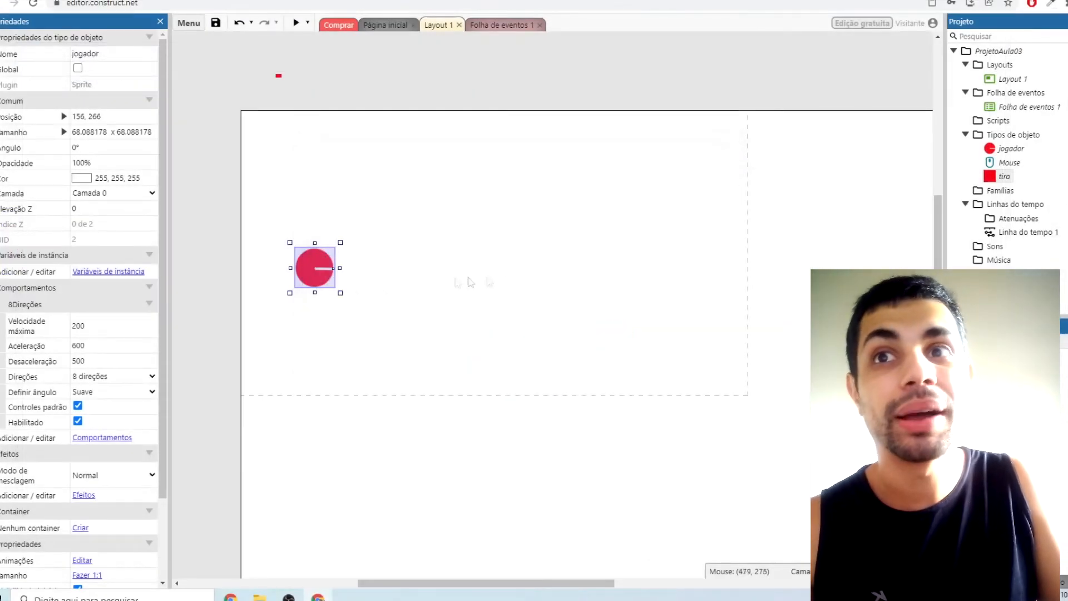
Open the jogador sprite's animation editor and move its Origem image point to 126, 126 at the circle's centre.
double_click(325, 284)
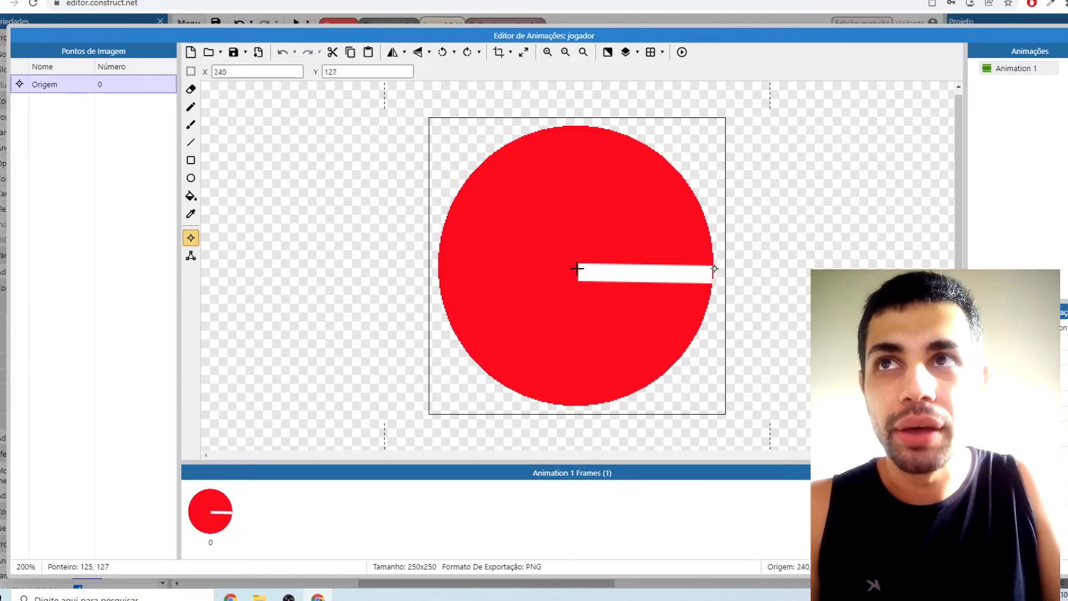
left_click(577, 268)
left_click(356, 72)
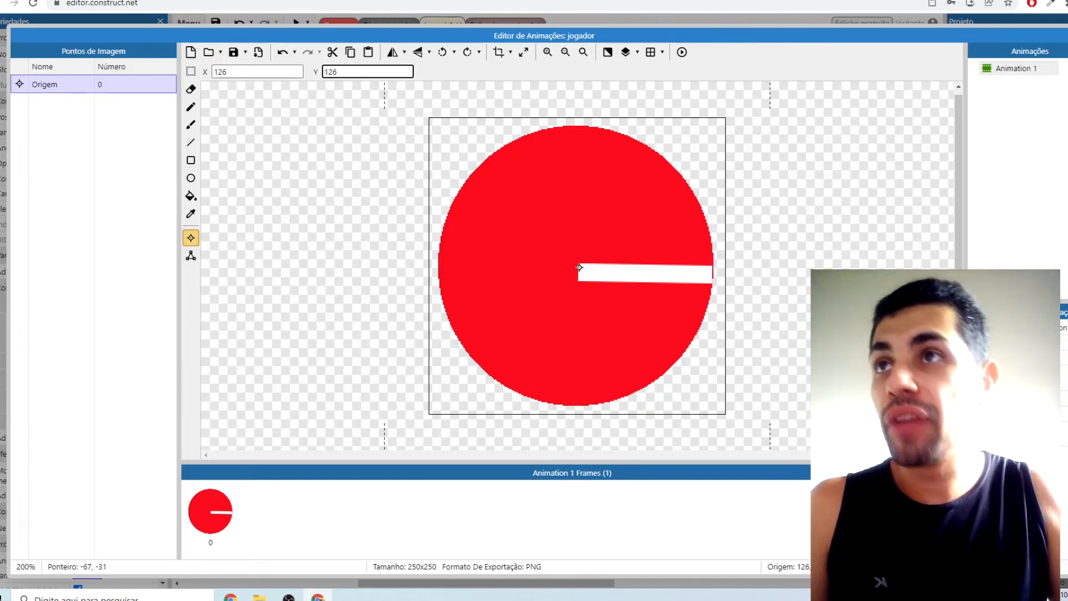
Add a second image point to the jogador sprite and rename it "ponto do tiro".
right_click(50, 129)
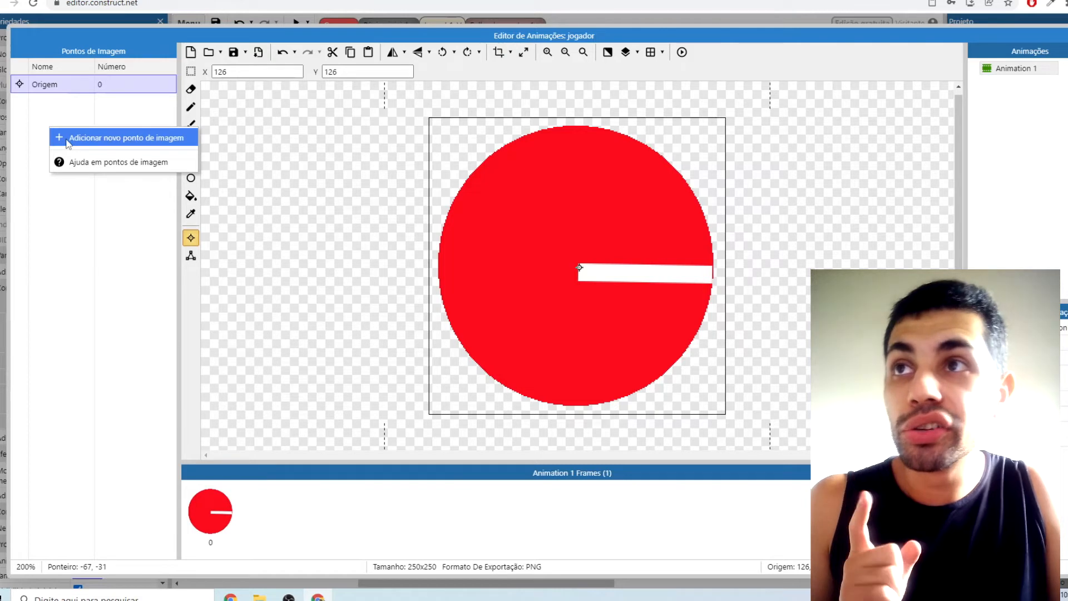
left_click(95, 143)
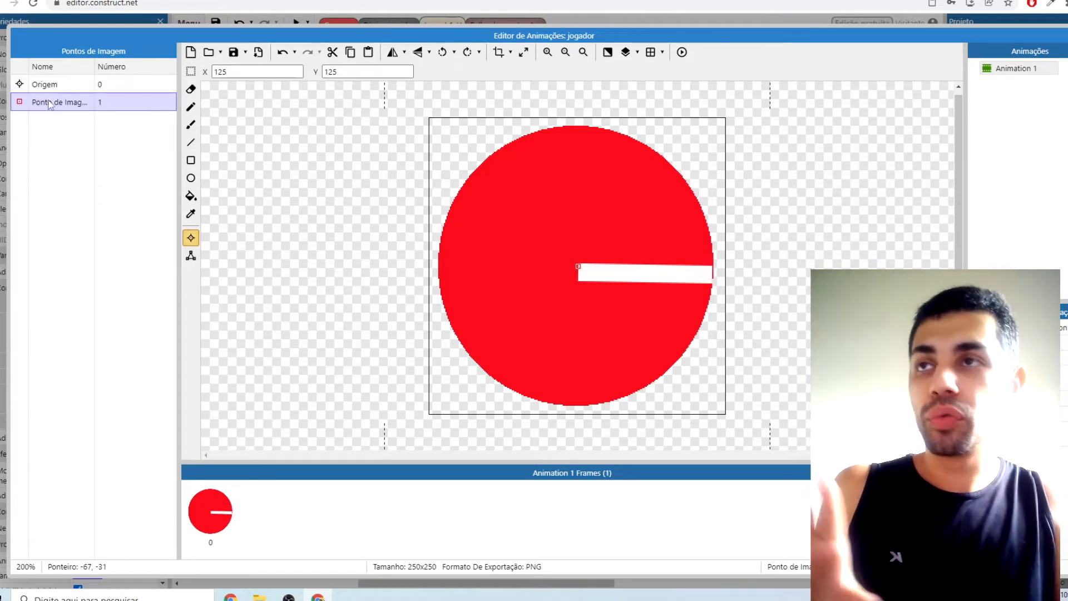
right_click(58, 105)
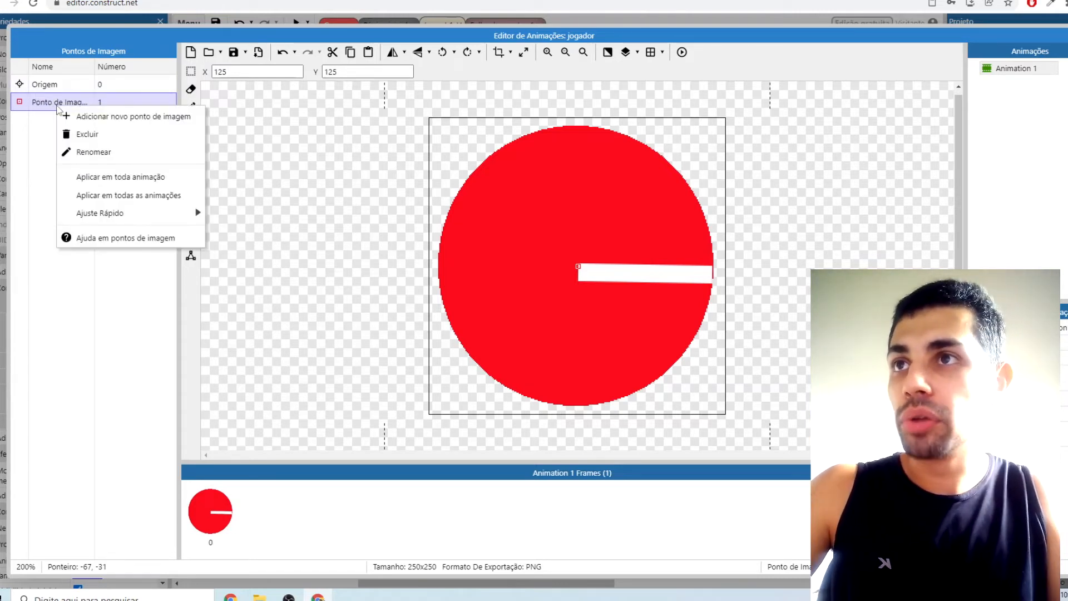
left_click(27, 151)
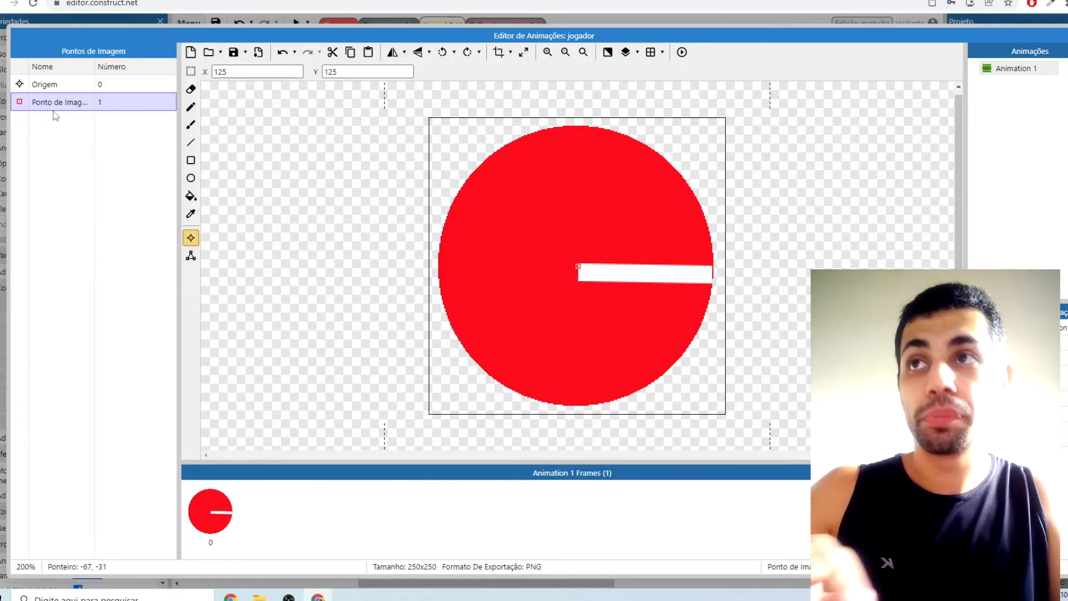
double_click(60, 104)
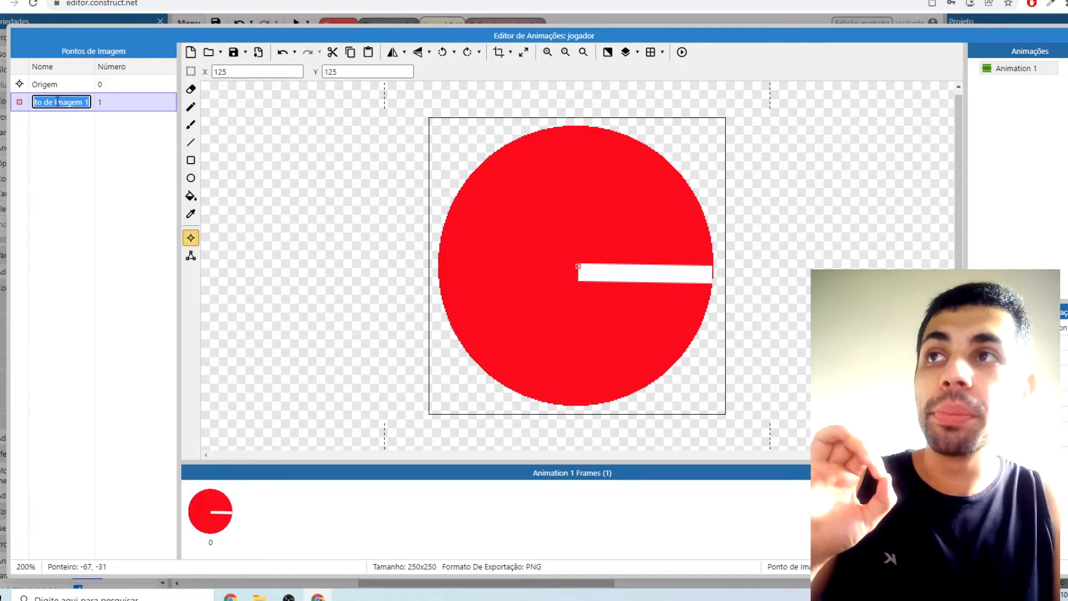
type("ponto do tiro")
key("Return")
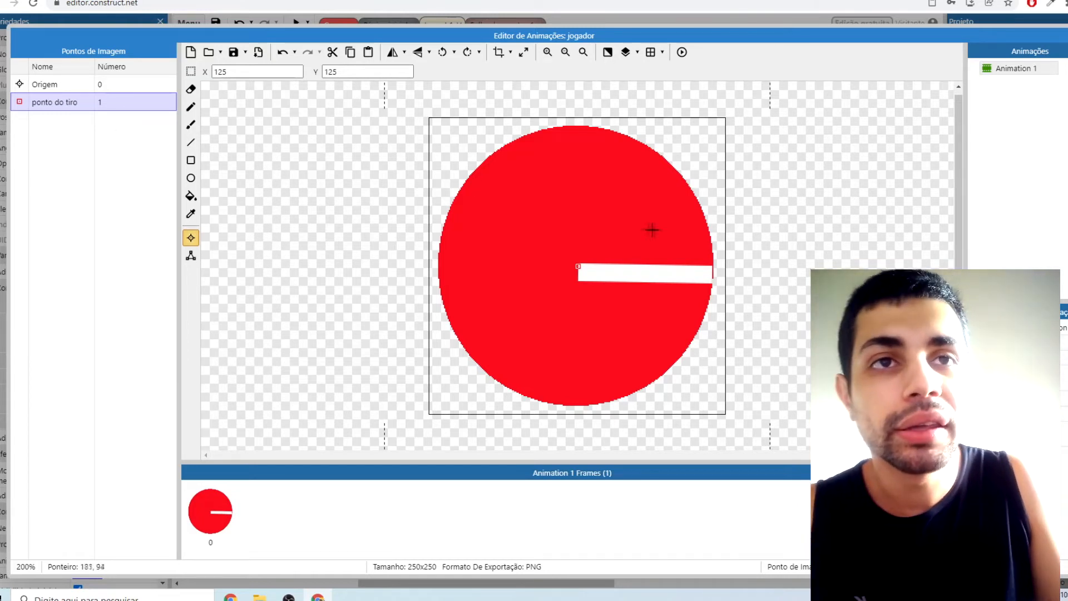
Place the ponto do tiro image point at 241, 131 on the white line's outer end, compare it with Origem, and close the animation editor.
left_click(714, 272)
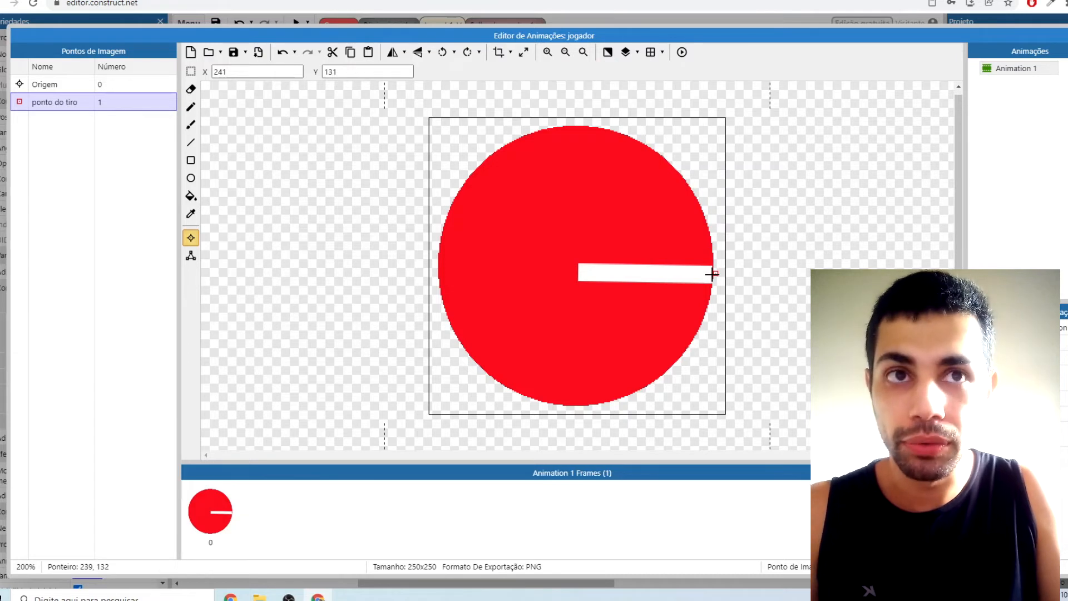
left_click(49, 86)
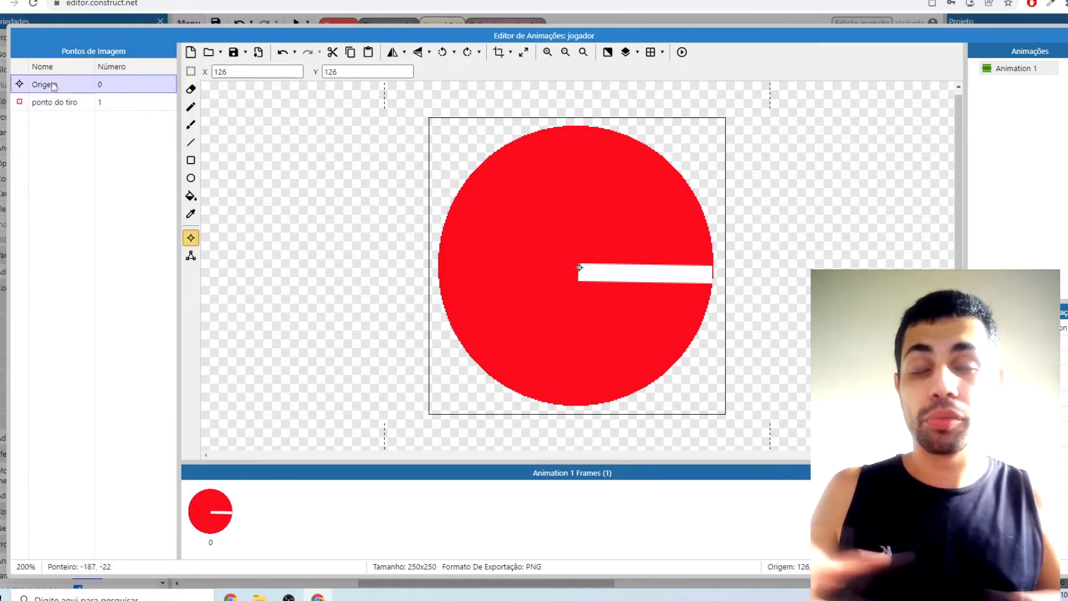
left_click(71, 105)
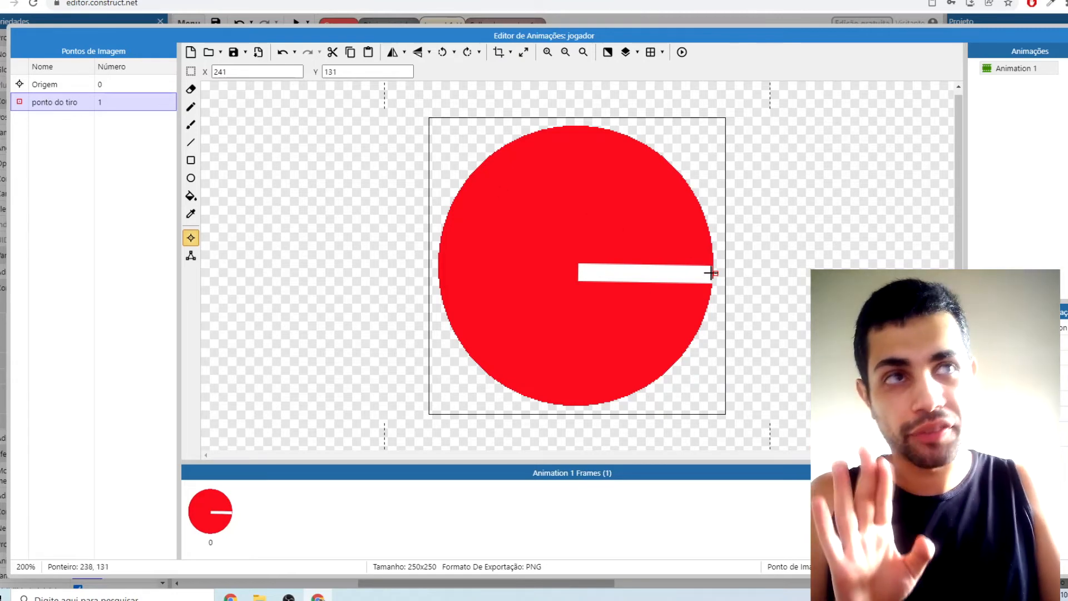
left_click(1067, 36)
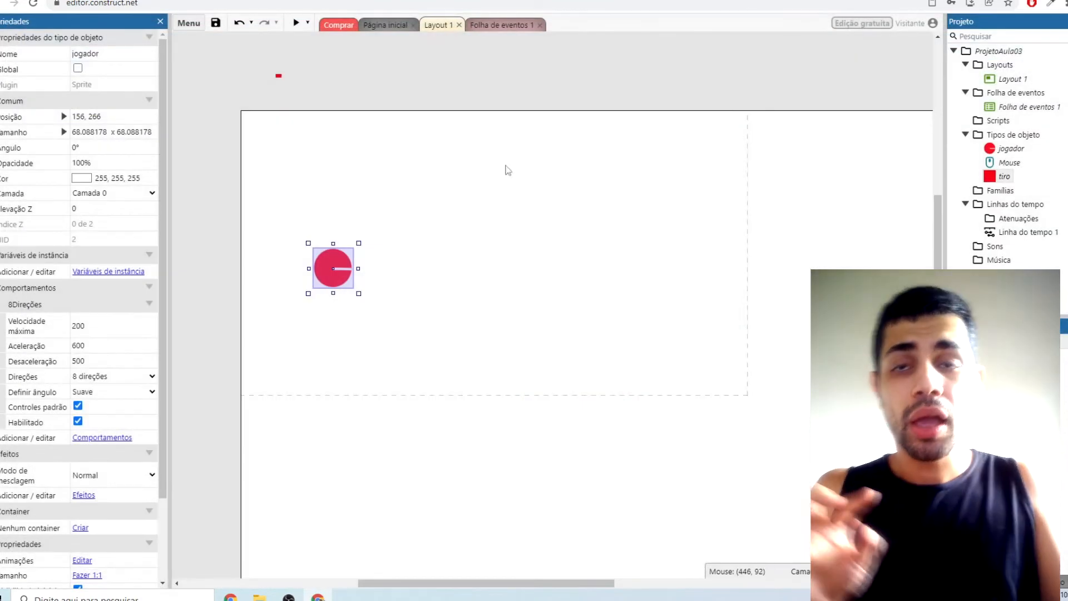
Examine the Camada and Ponto de imagem parameters of the jogador's action that spawns the tiro in Folha de eventos 1, and close them unchanged.
left_click(501, 25)
left_click(482, 79)
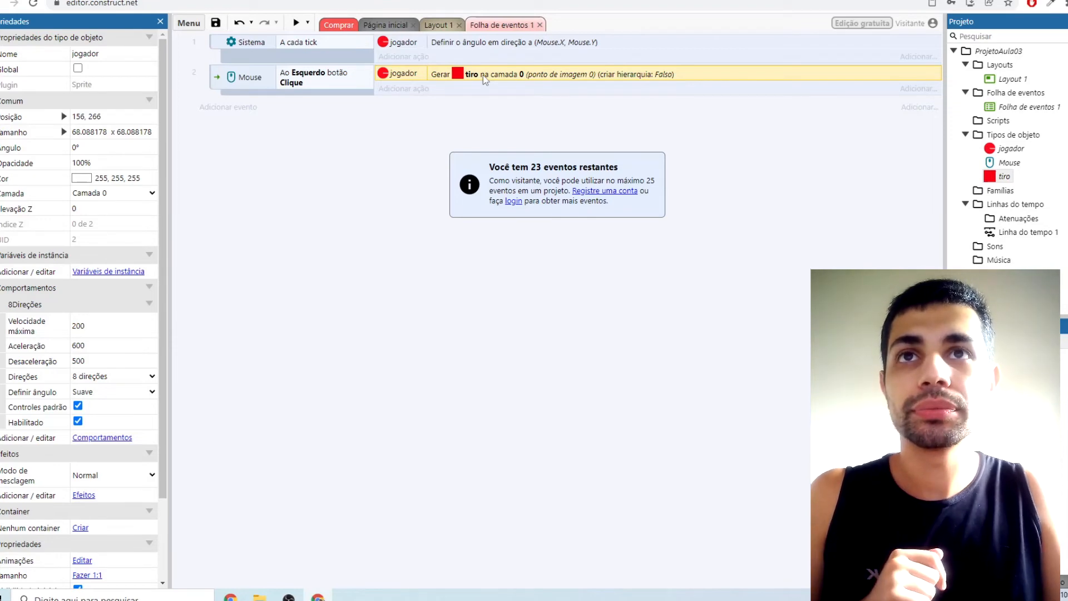
double_click(483, 75)
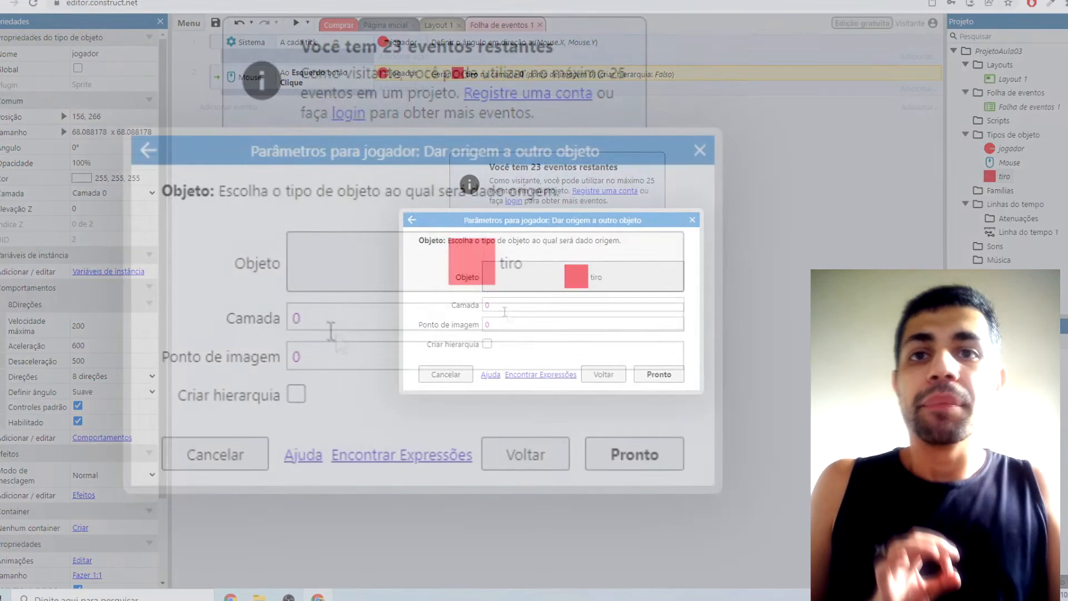
left_click(521, 326)
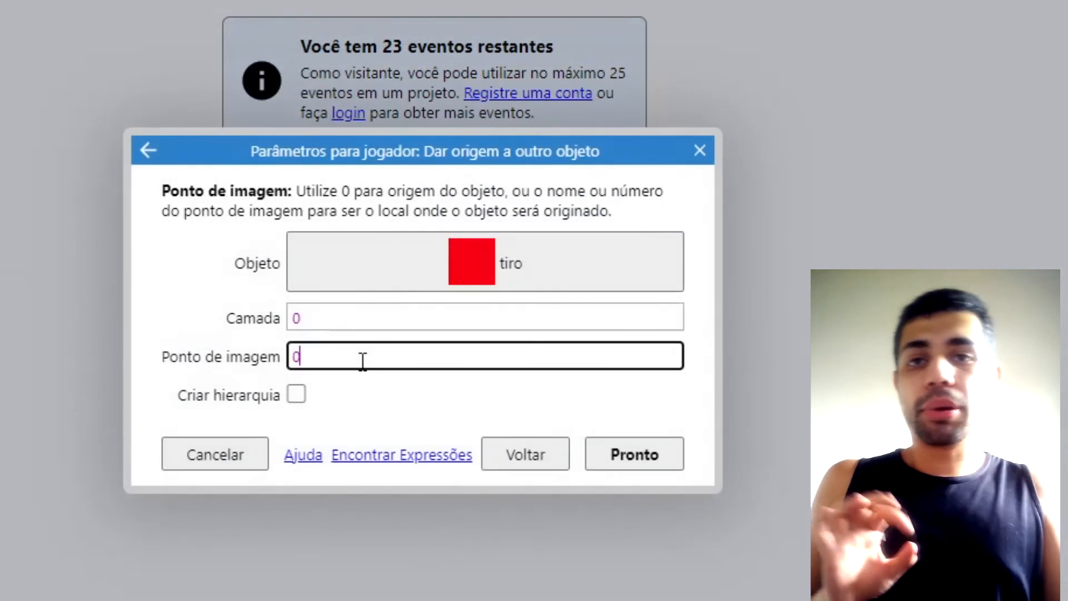
left_click(463, 310)
left_click(449, 348)
left_click(473, 317)
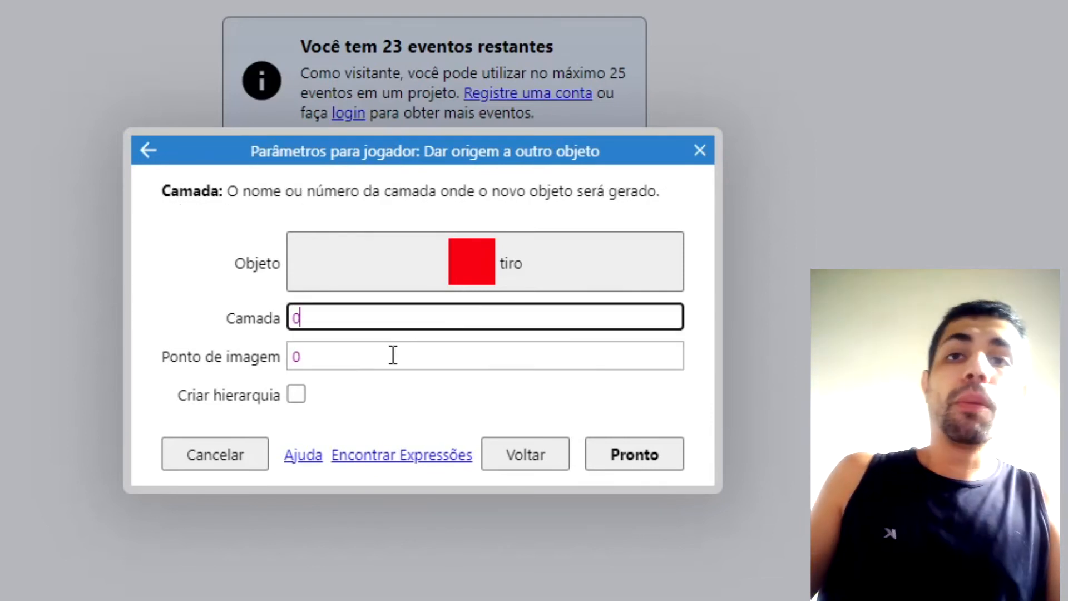
left_click(393, 355)
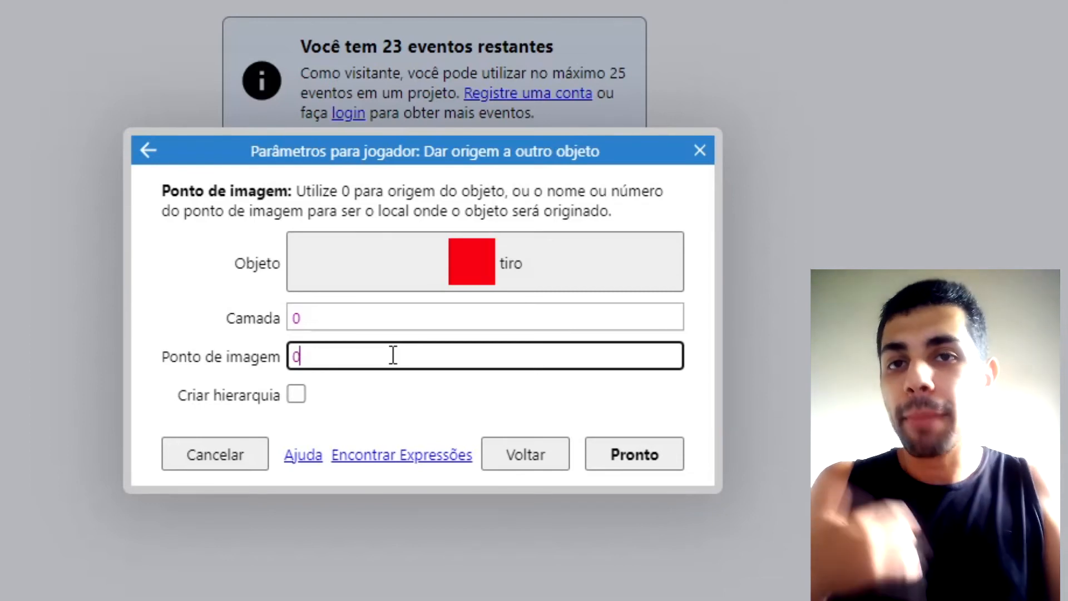
left_click_drag(392, 355, 229, 358)
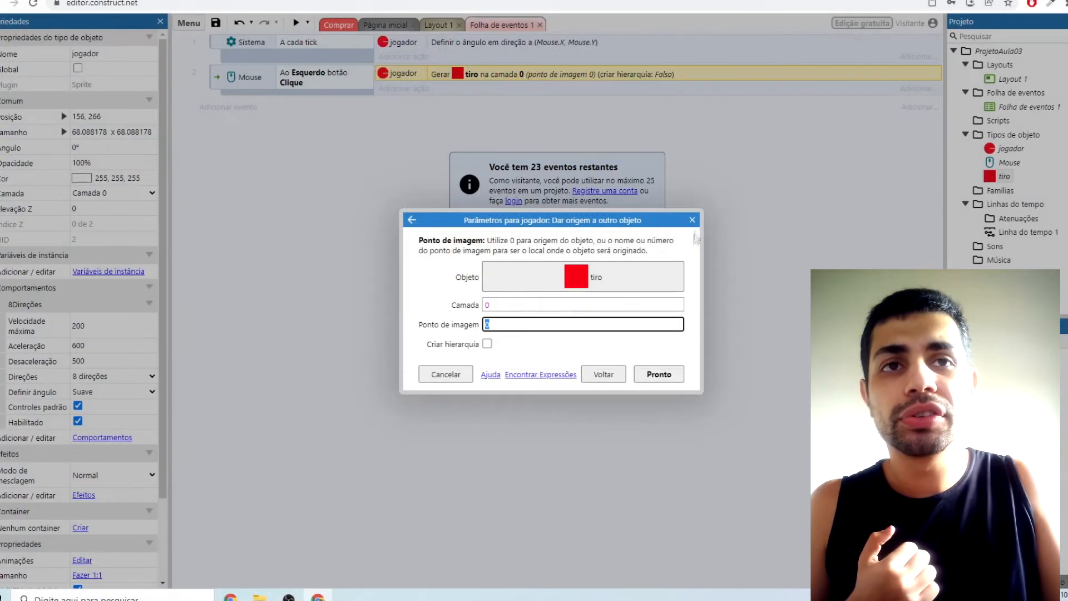
left_click(699, 150)
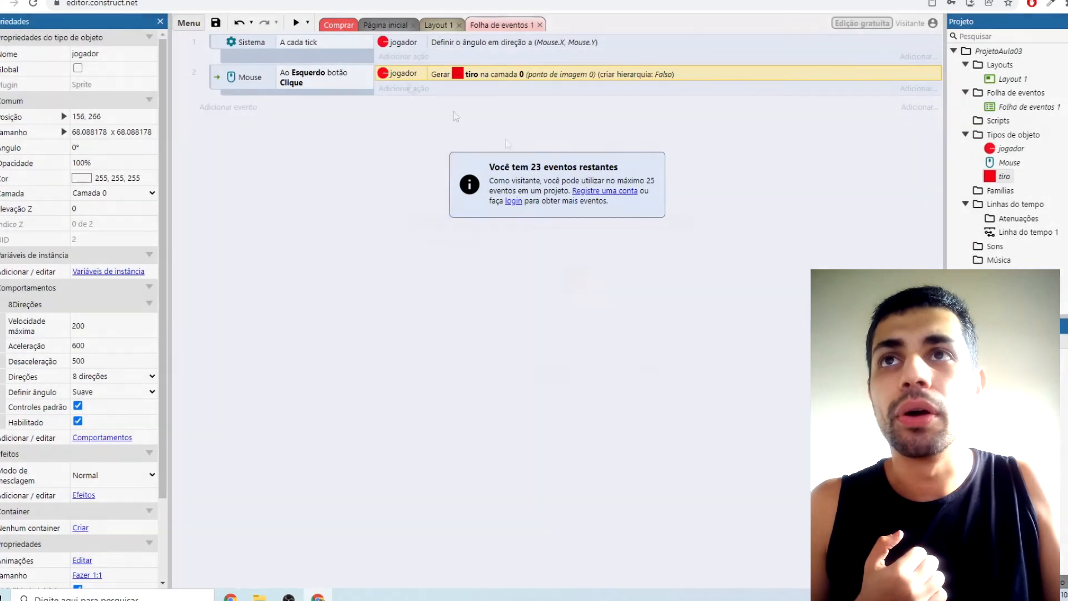
Reopen the jogador sprite's animation editor in Layout 1 and check the numbers of its Origem and ponto do tiro image points.
left_click(437, 25)
double_click(339, 280)
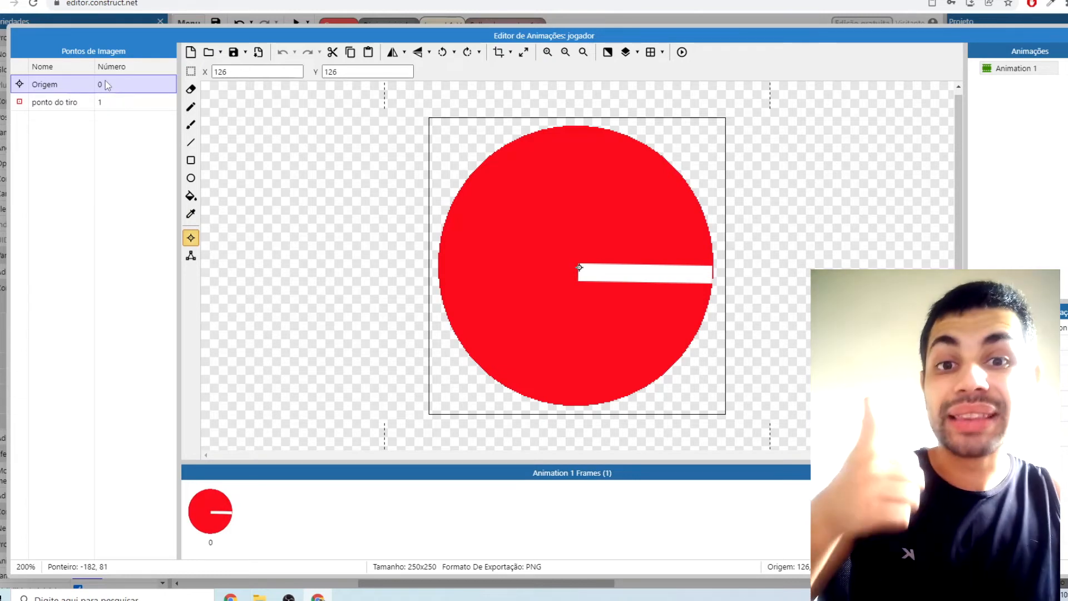
left_click(63, 103)
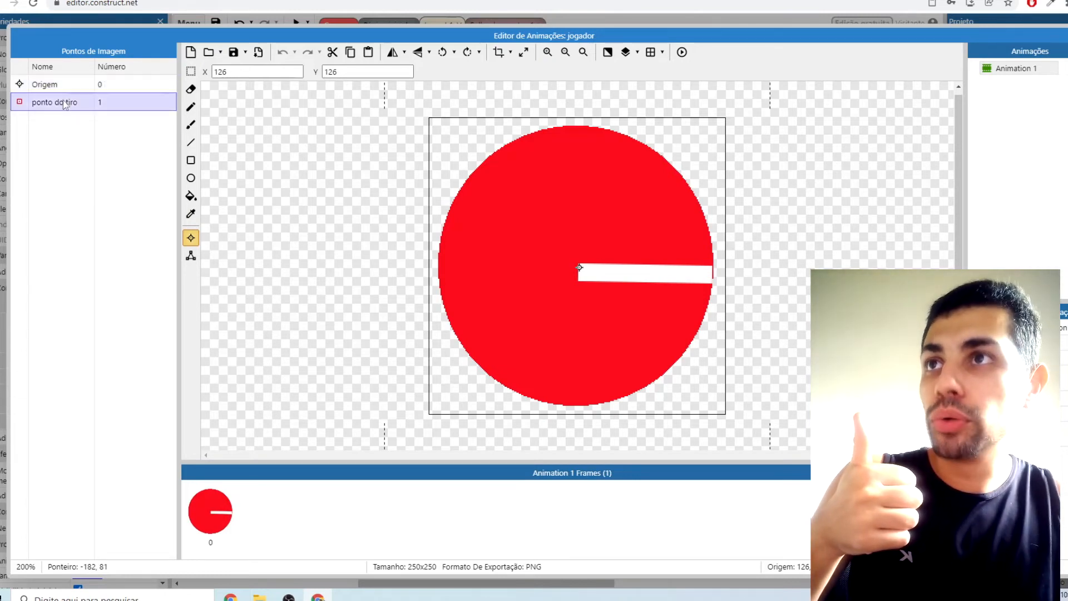
left_click(119, 89)
left_click(119, 102)
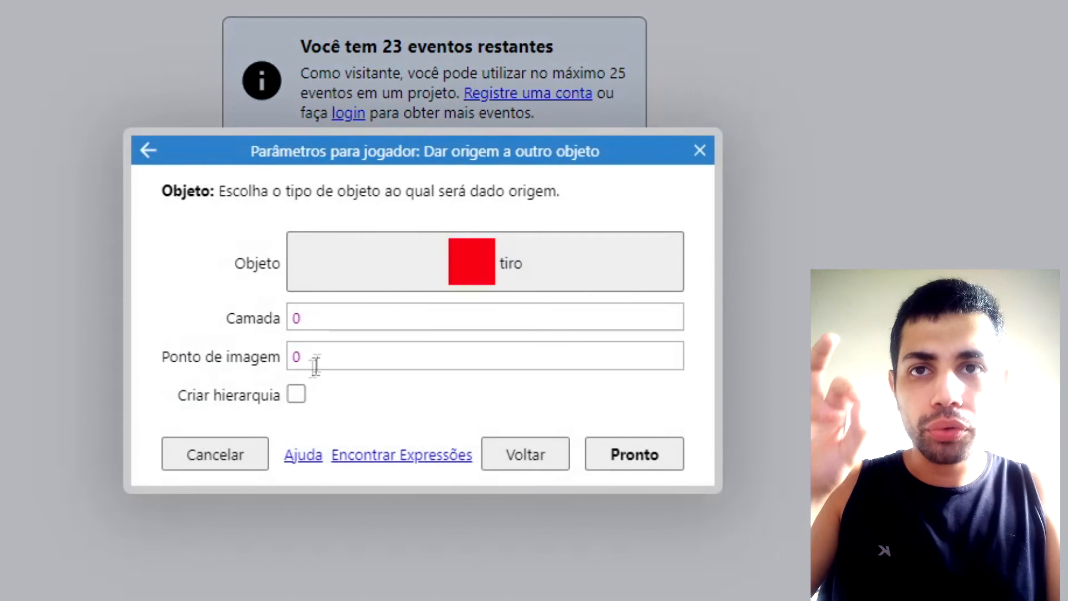
Set Ponto de imagem to 1 in the jogador's action that spawns the tiro, and confirm the parameters.
left_click(318, 357)
double_click(320, 355)
type("1")
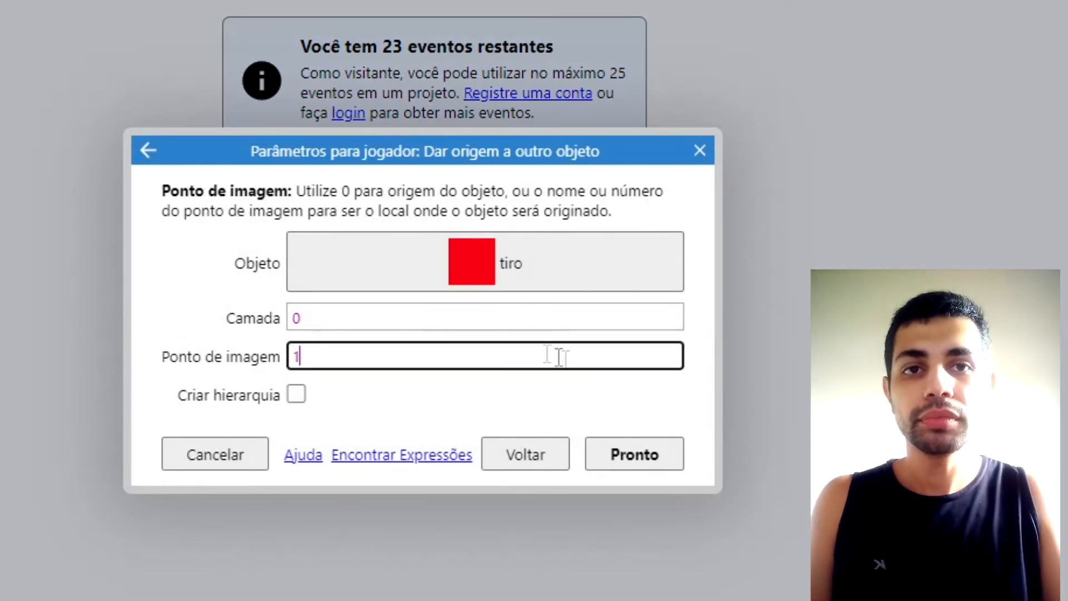
left_click_drag(322, 355, 261, 360)
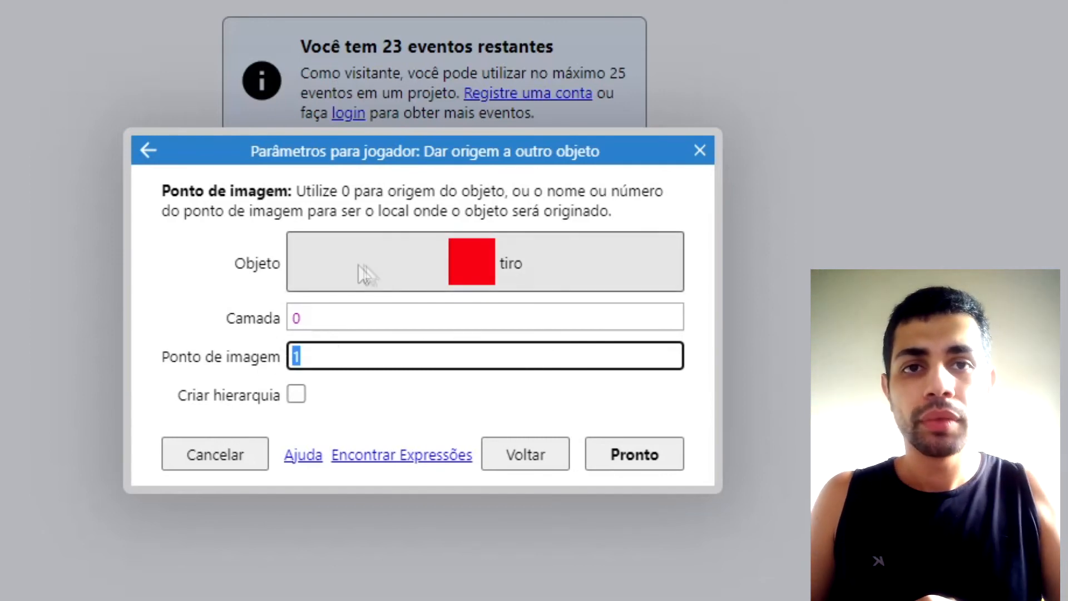
left_click(609, 450)
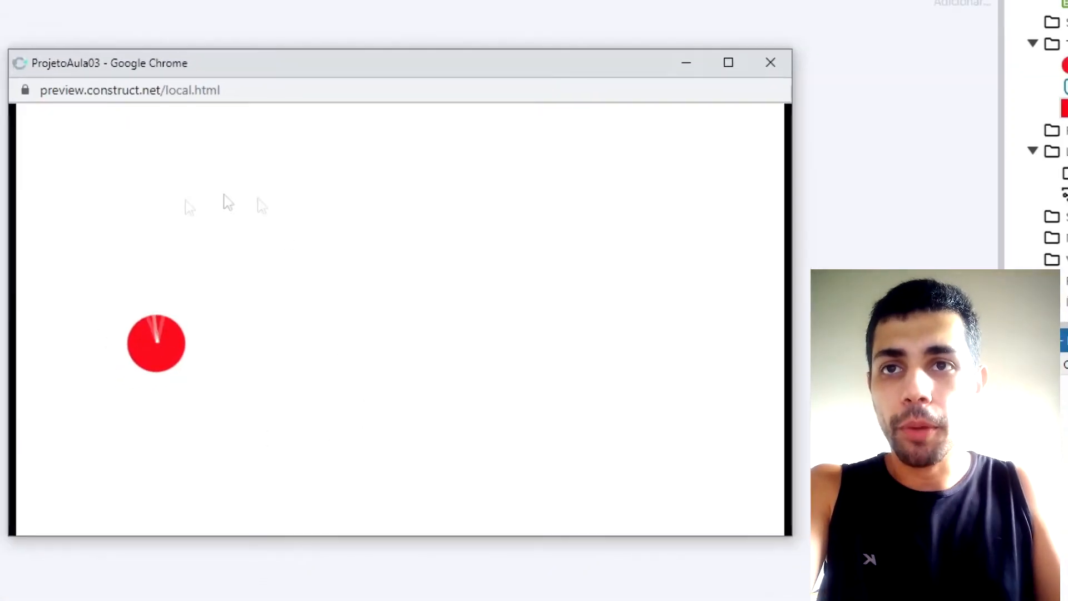
Preview the project and move the jogador around while aiming at the mouse to check its rotation about the centre.
key("Right")
key("Up")
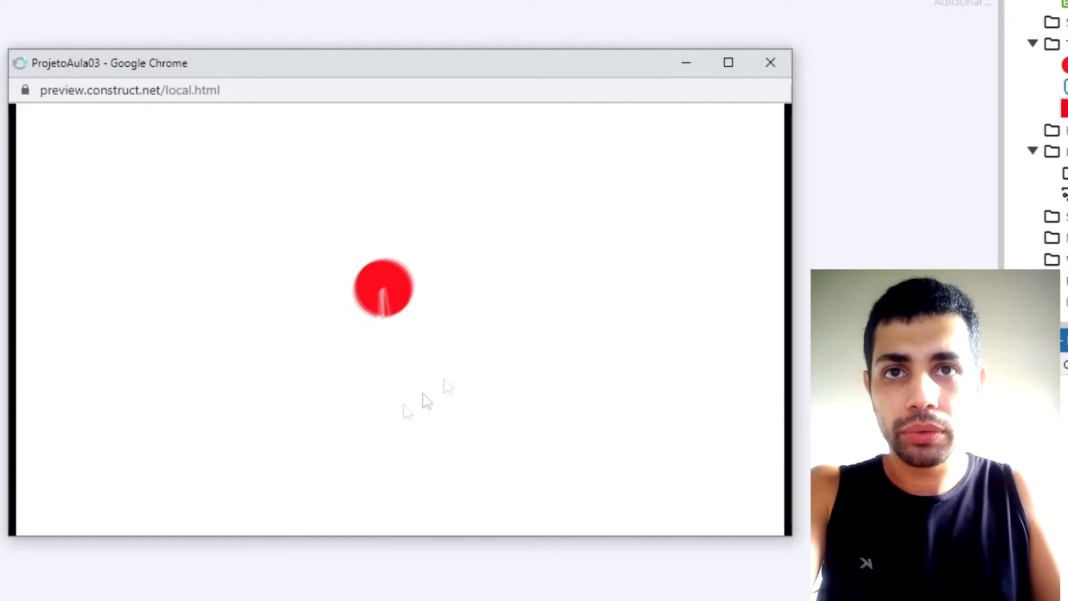
key("Down")
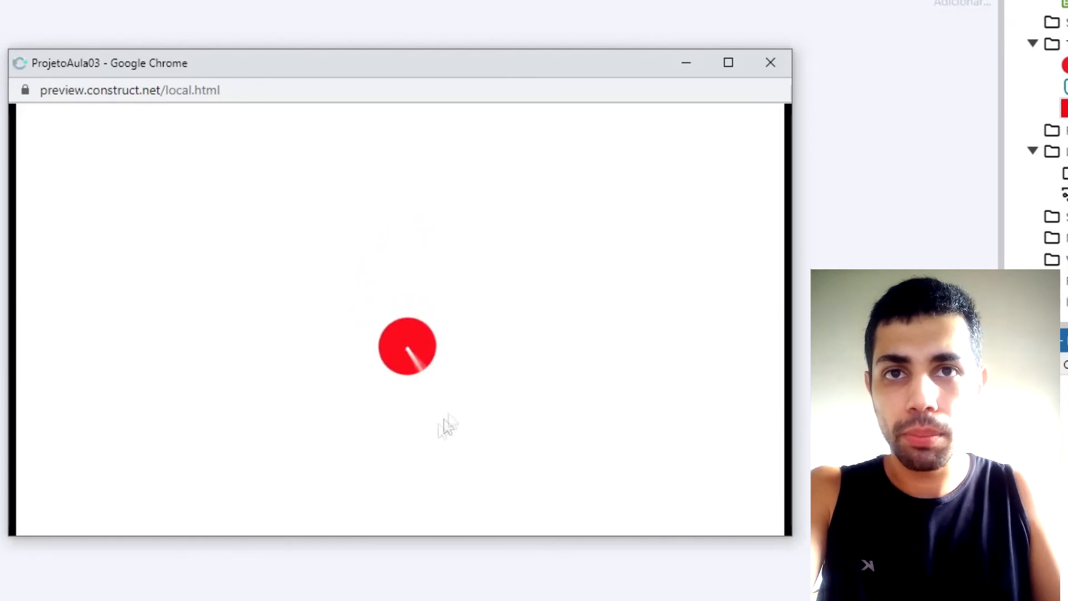
key("Up")
key("Right")
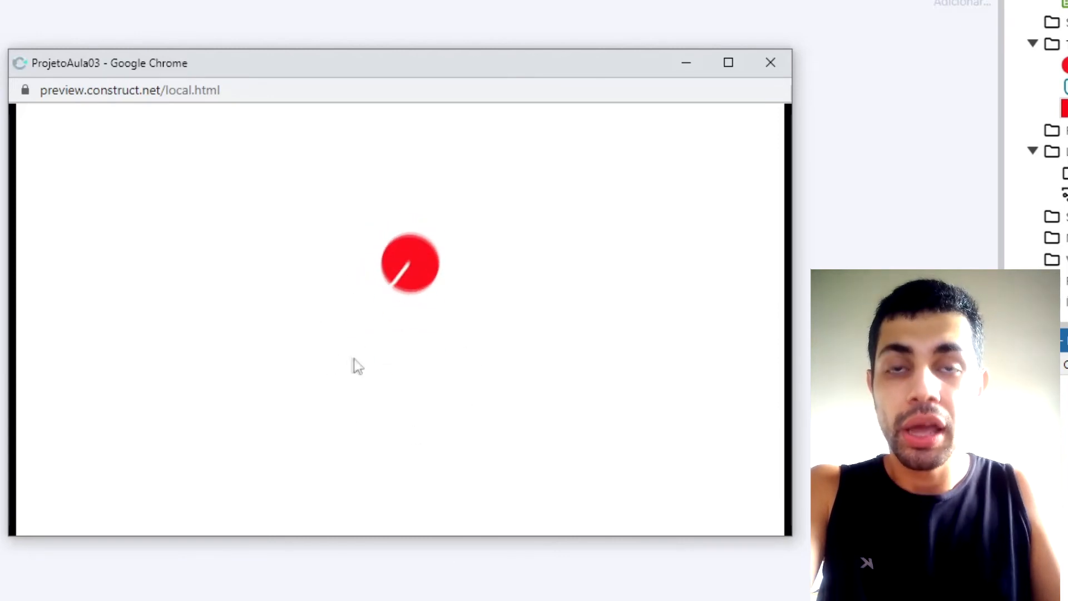
Test moving the jogador while shooting tiros in several directions in the preview, and close the preview.
key("Down")
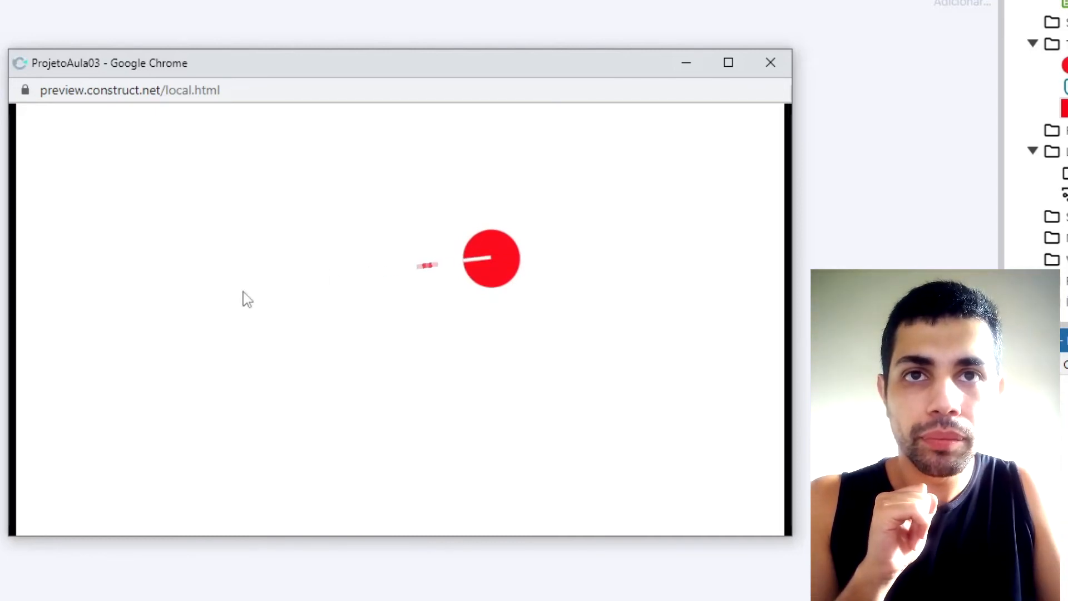
left_click(220, 262)
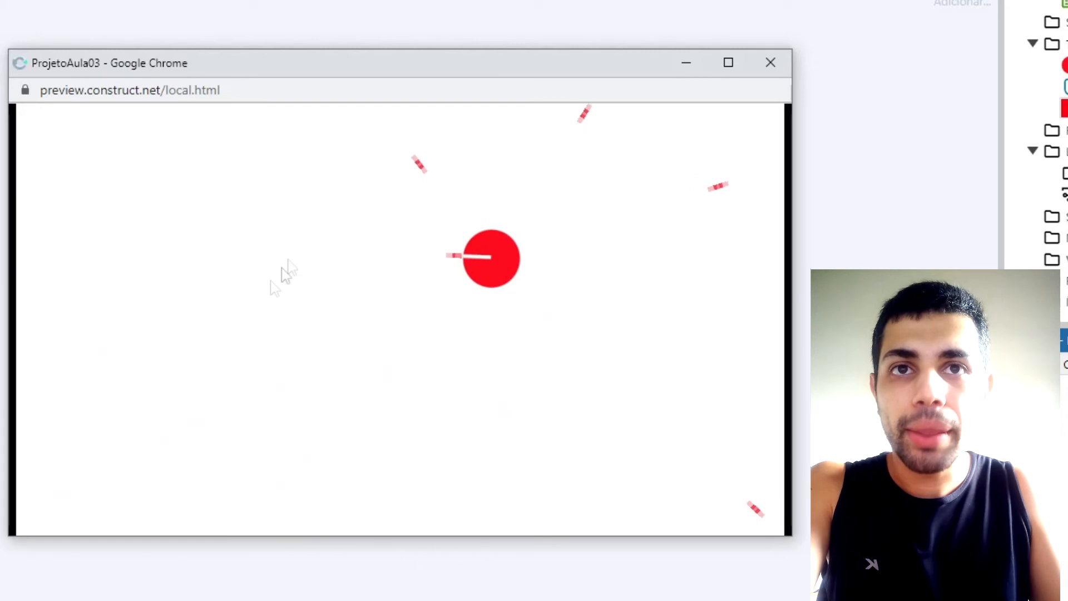
key("Left")
key("Down")
key("Right")
key("Up")
key("Left")
key("Down")
key("Right")
key("Up")
key("Left")
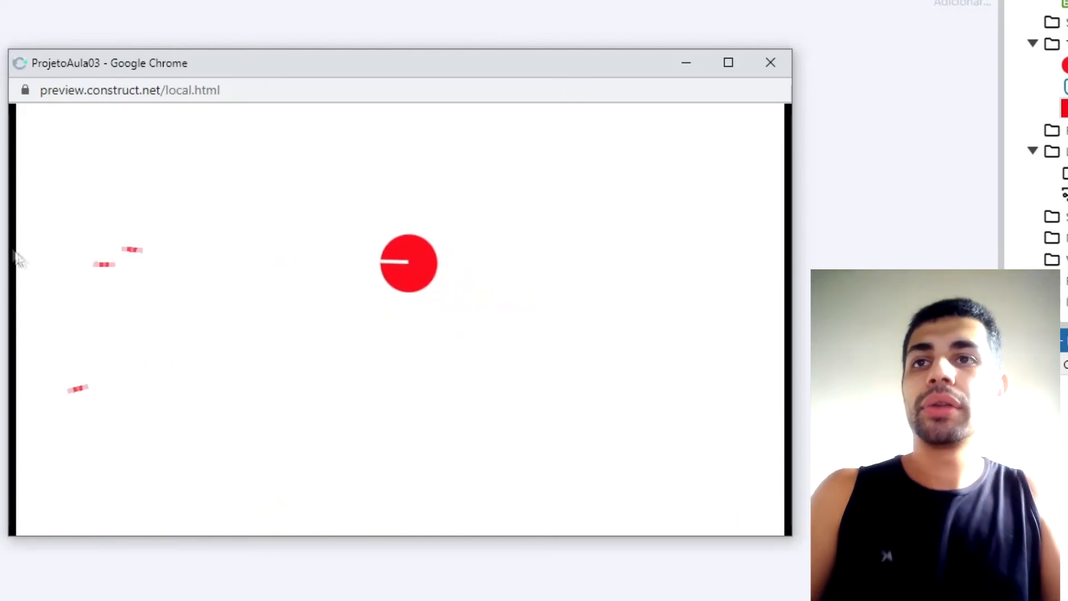
left_click_drag(10, 246, 17, 251)
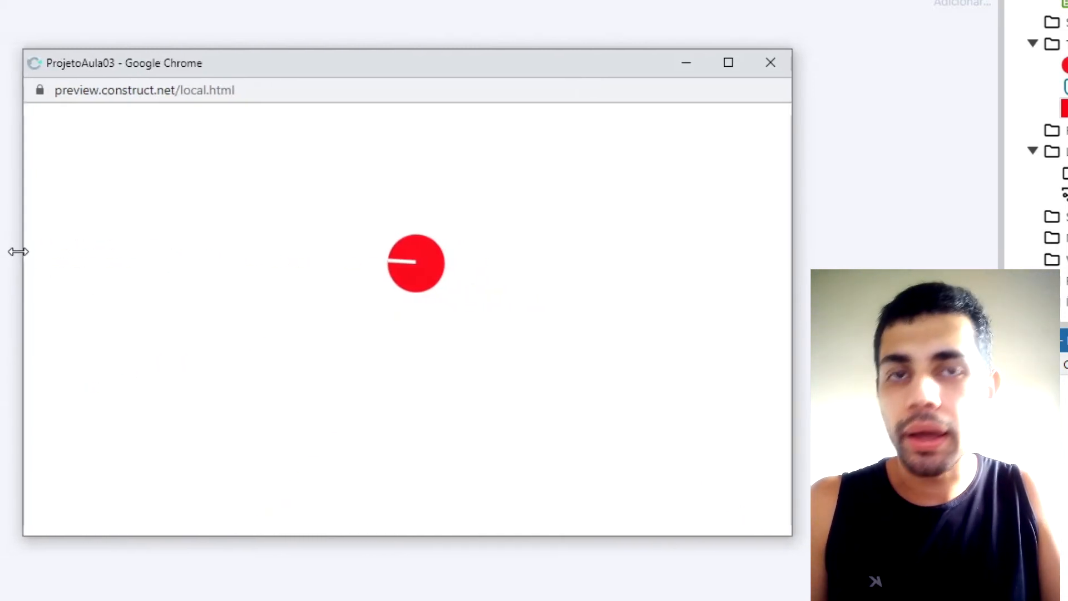
key("Left")
key("Left")
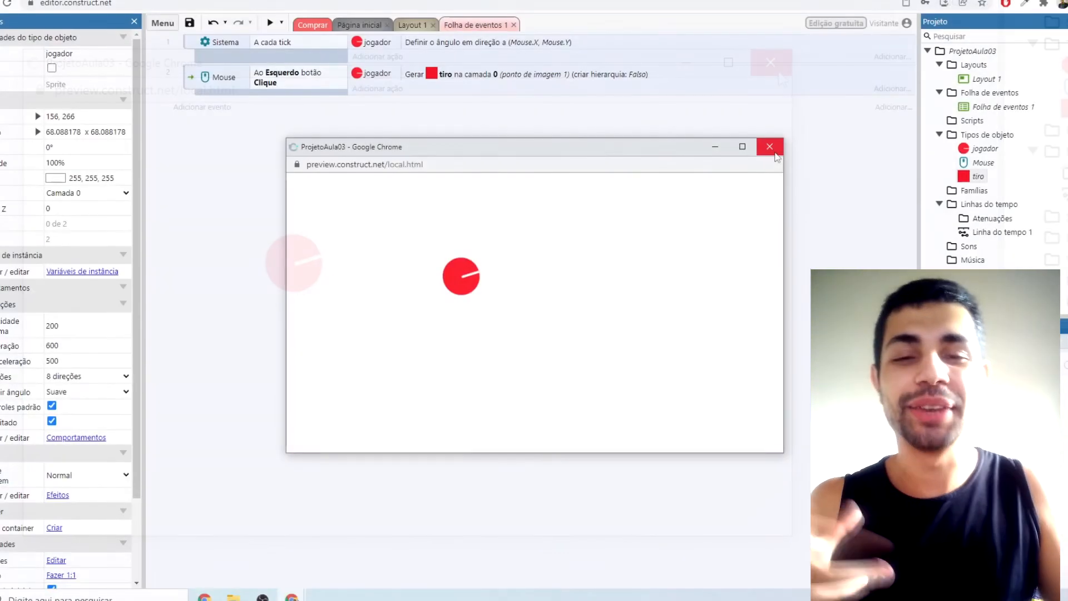
left_click(774, 148)
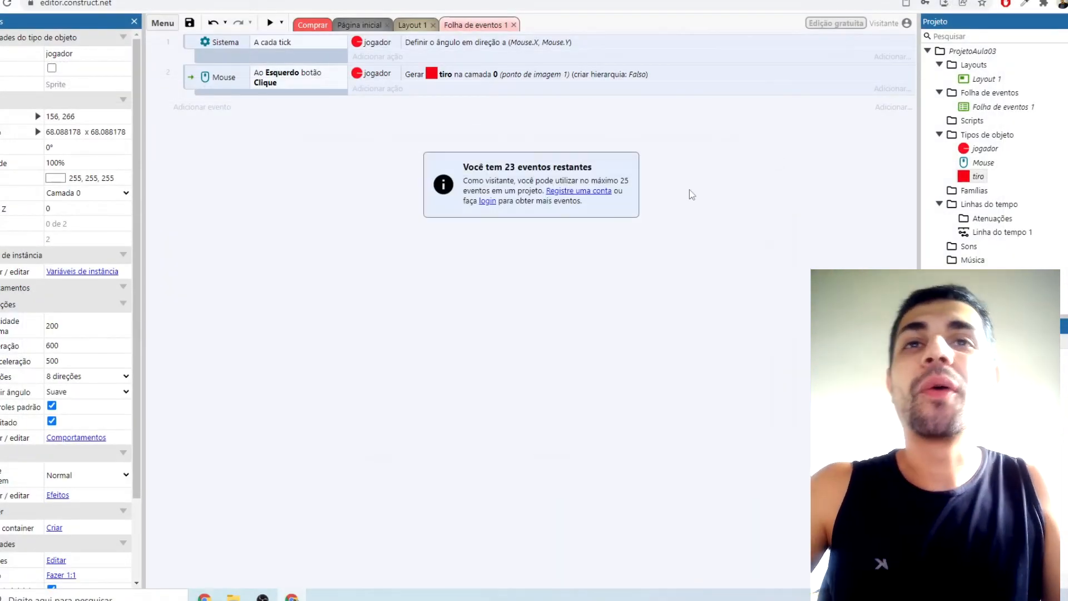
Insert a new Sprite object into the empty area of Layout 1 beside the jogador.
left_click(407, 26)
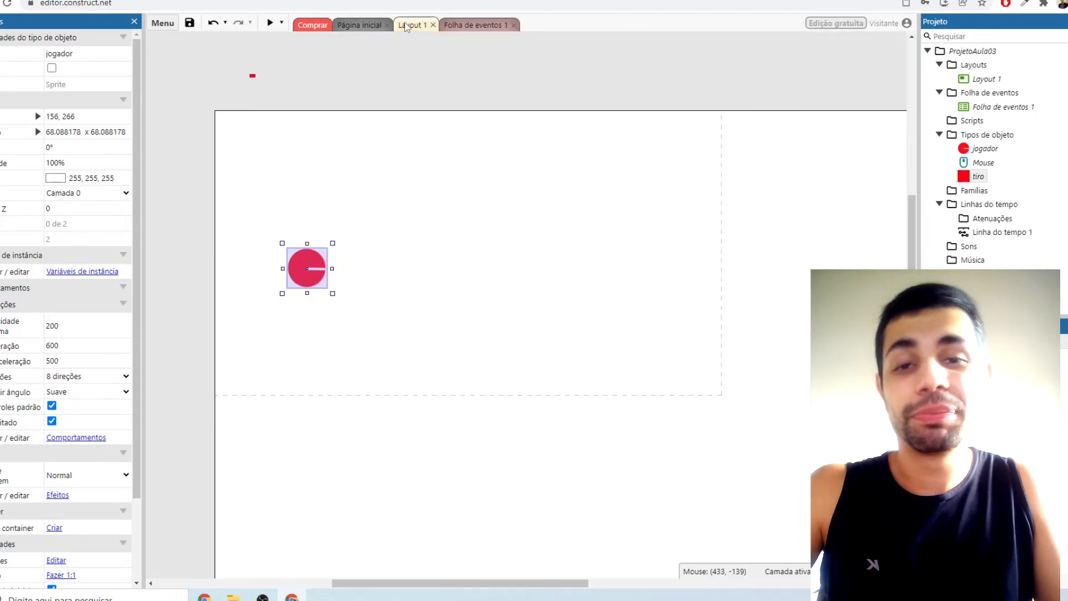
left_click(453, 229)
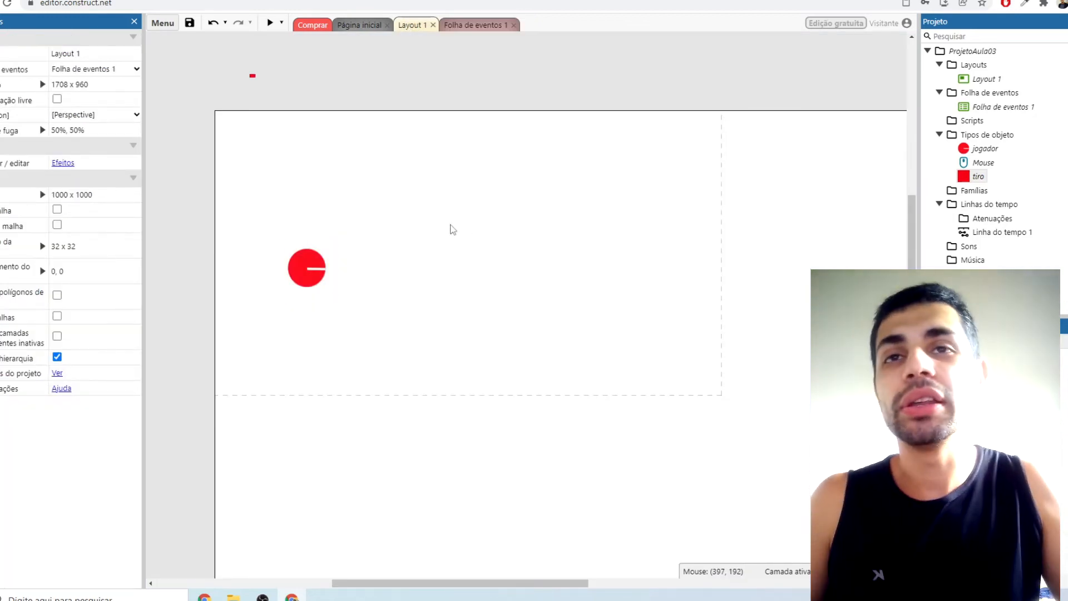
double_click(461, 204)
scroll(515, 286, "down", 5)
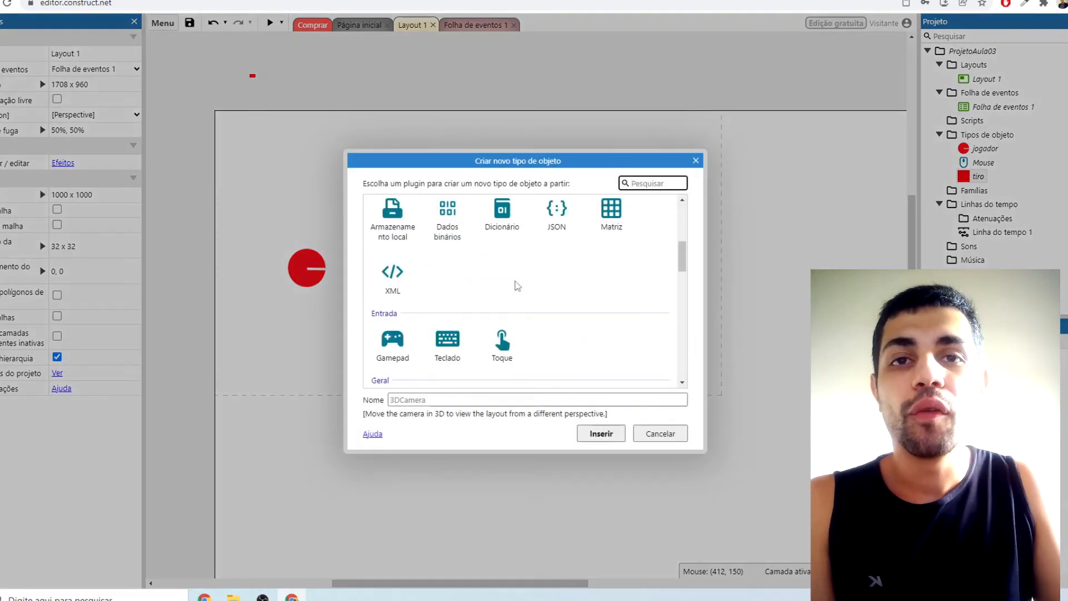
double_click(556, 308)
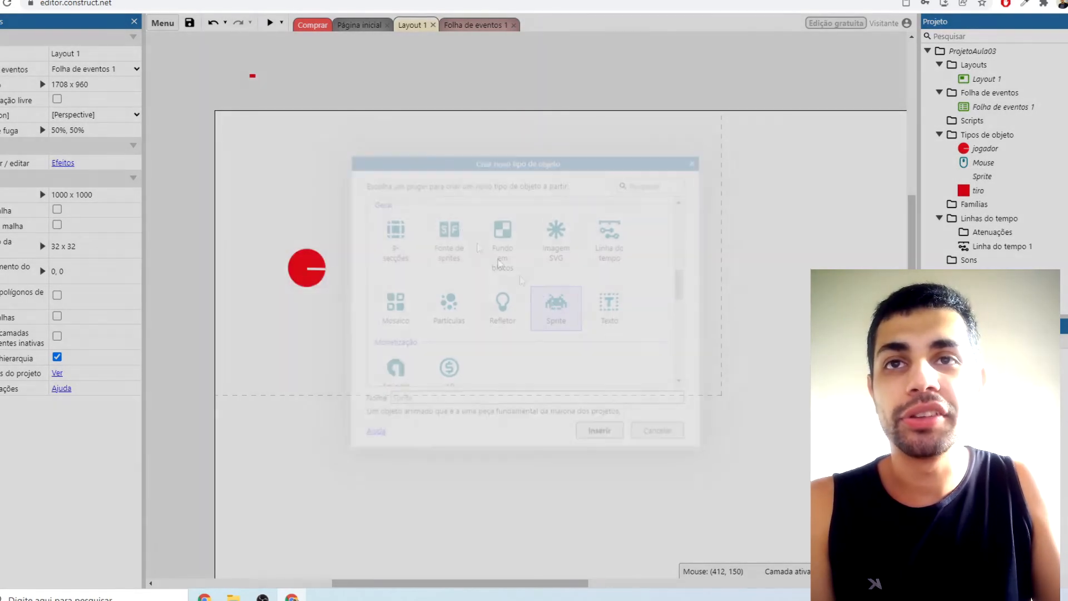
left_click(443, 198)
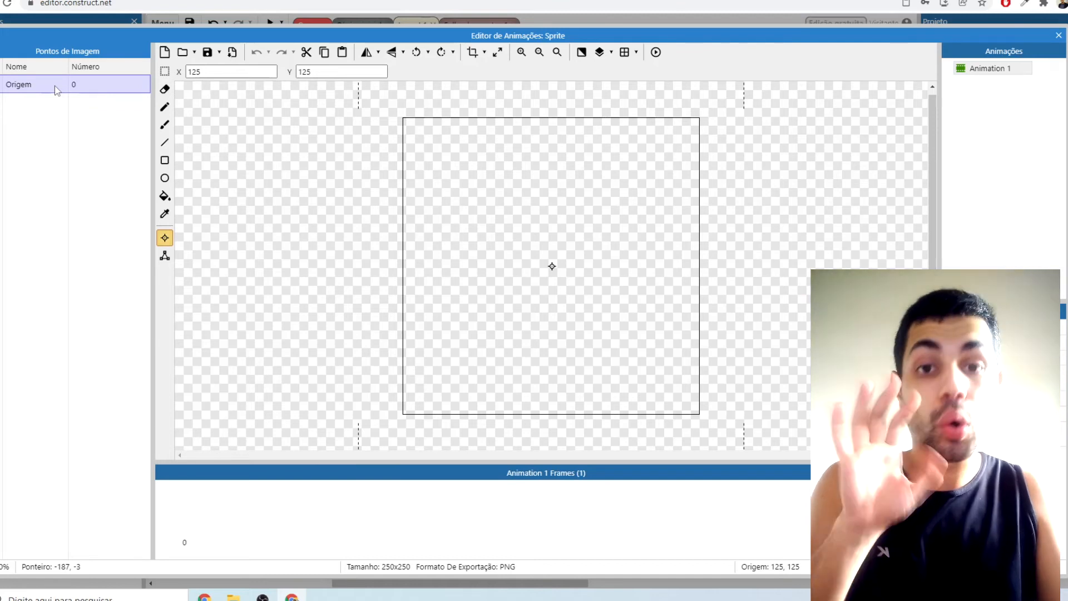
Draw a filled blue circle (RGB 14, 22, 236) that nearly fills the new sprite's 250x250 canvas.
left_click(165, 196)
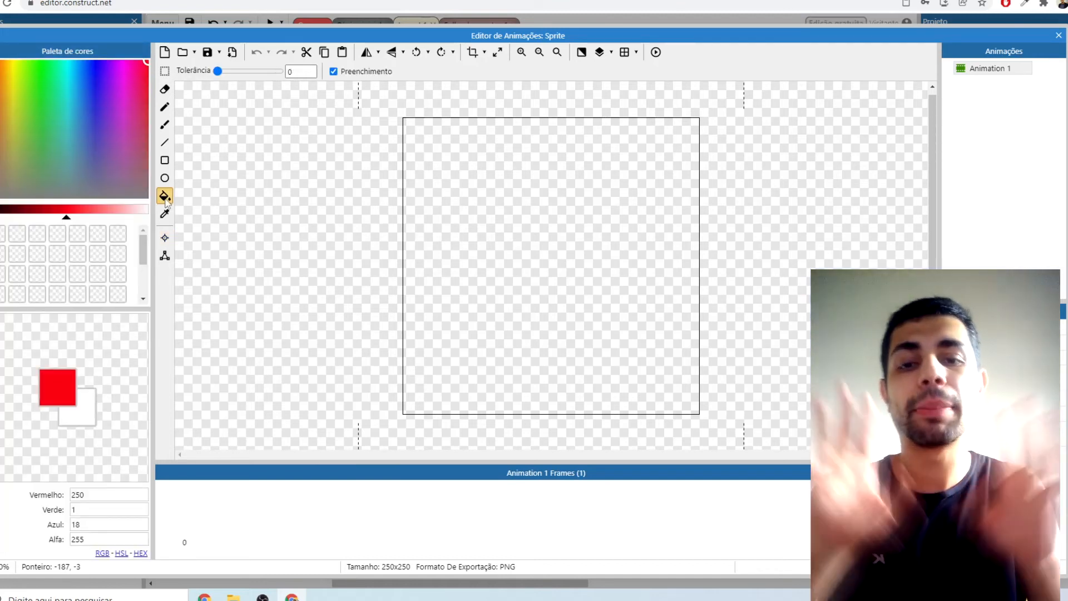
left_click(94, 74)
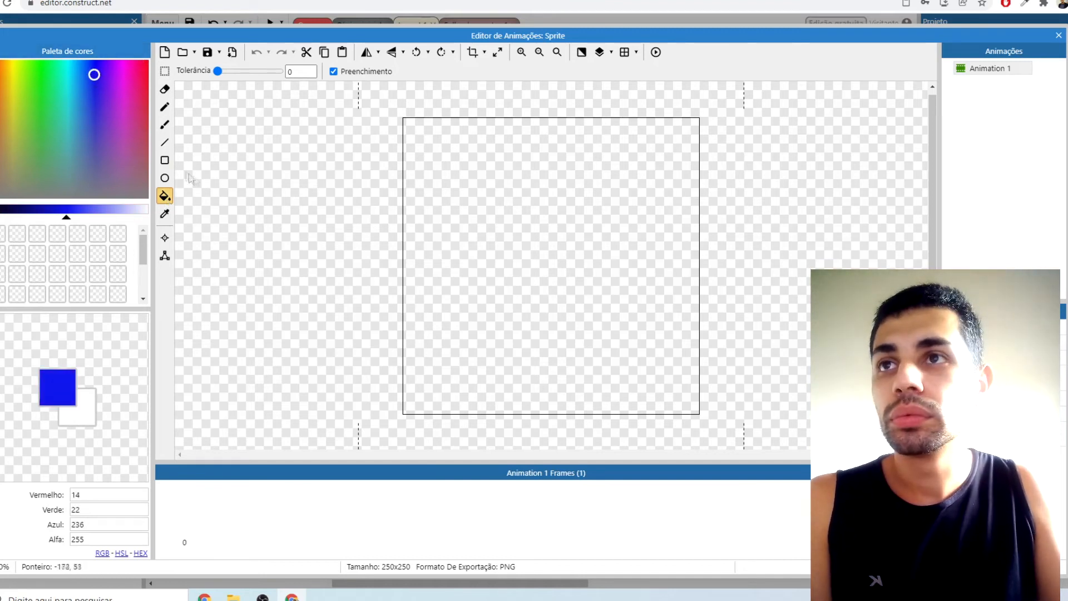
left_click(164, 179)
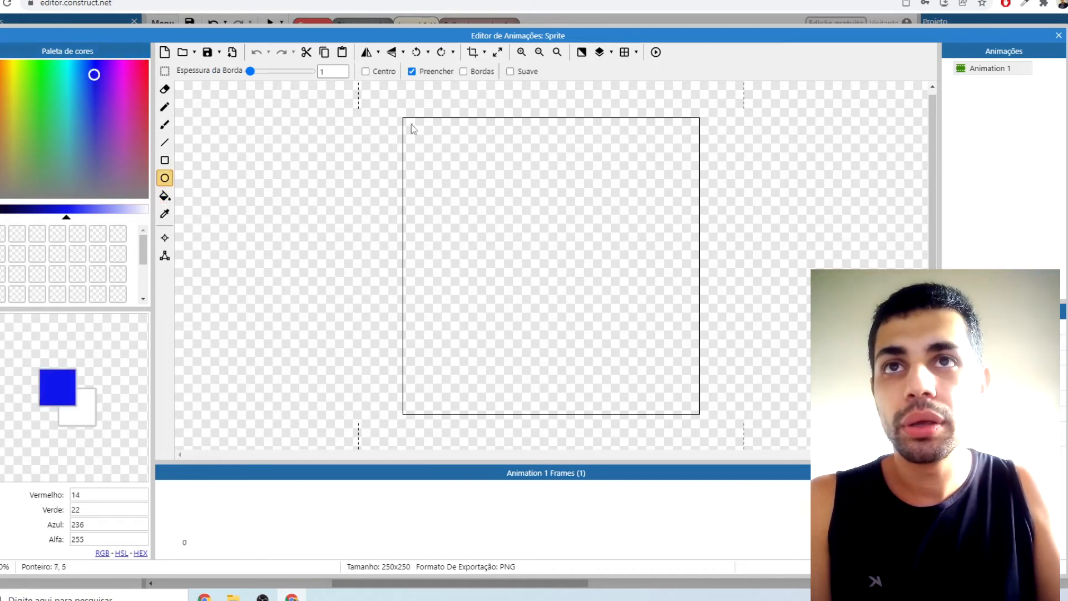
left_click_drag(412, 128, 691, 411)
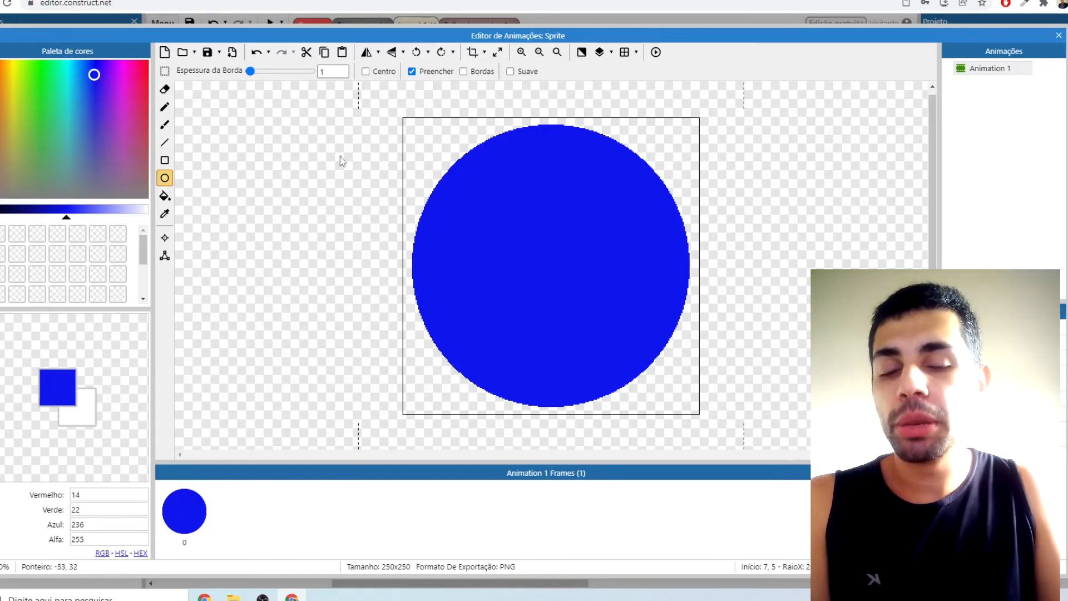
Draw a white line 15 thick from the blue circle's right edge to its centre, and close the animation editor.
left_click(164, 144)
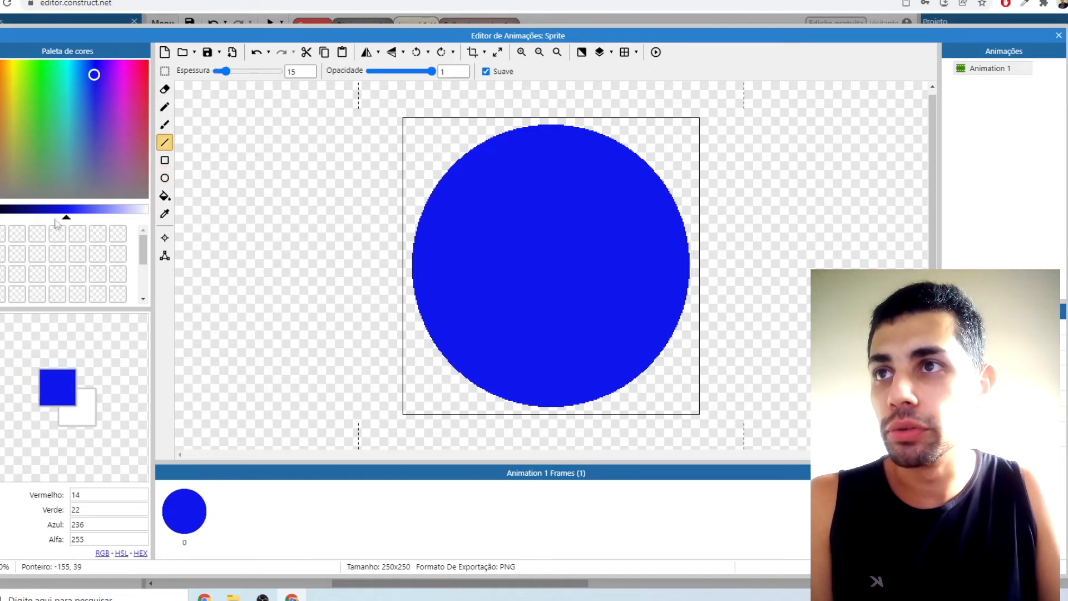
left_click_drag(67, 218, 147, 217)
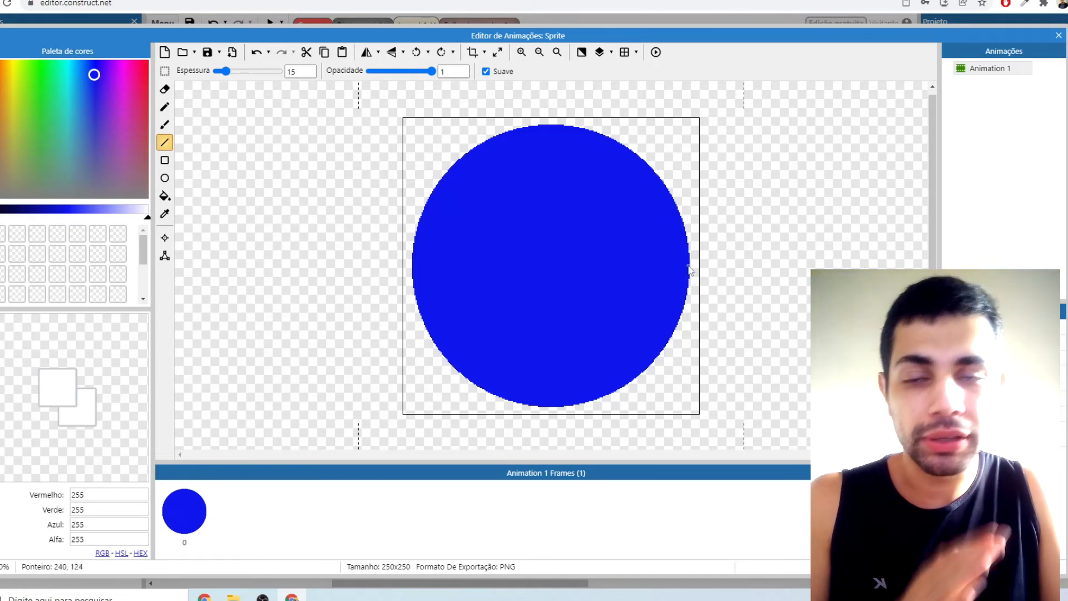
left_click_drag(690, 267, 547, 269)
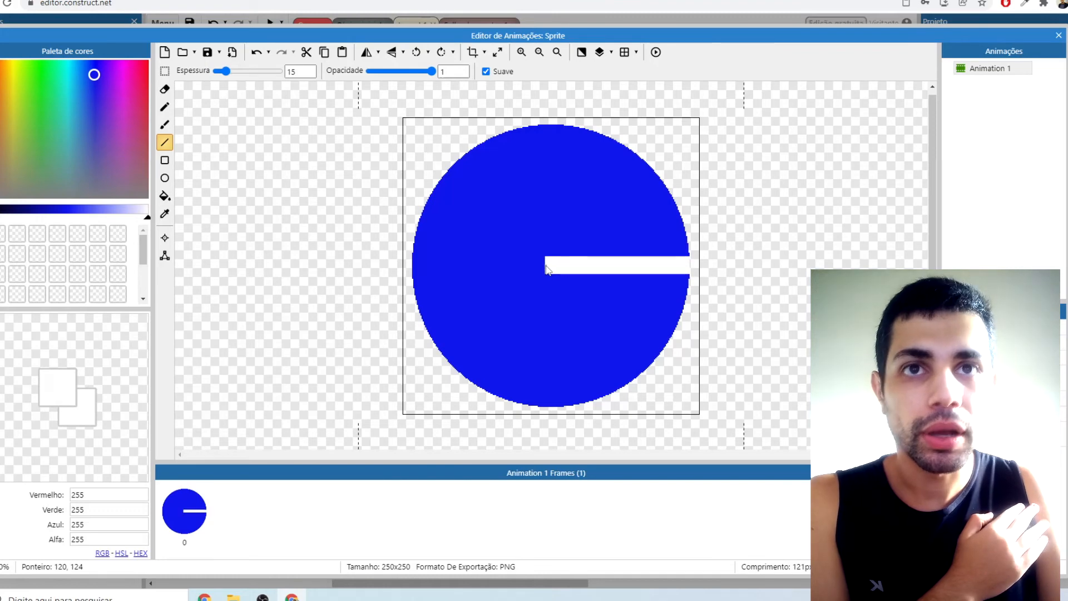
left_click(1059, 35)
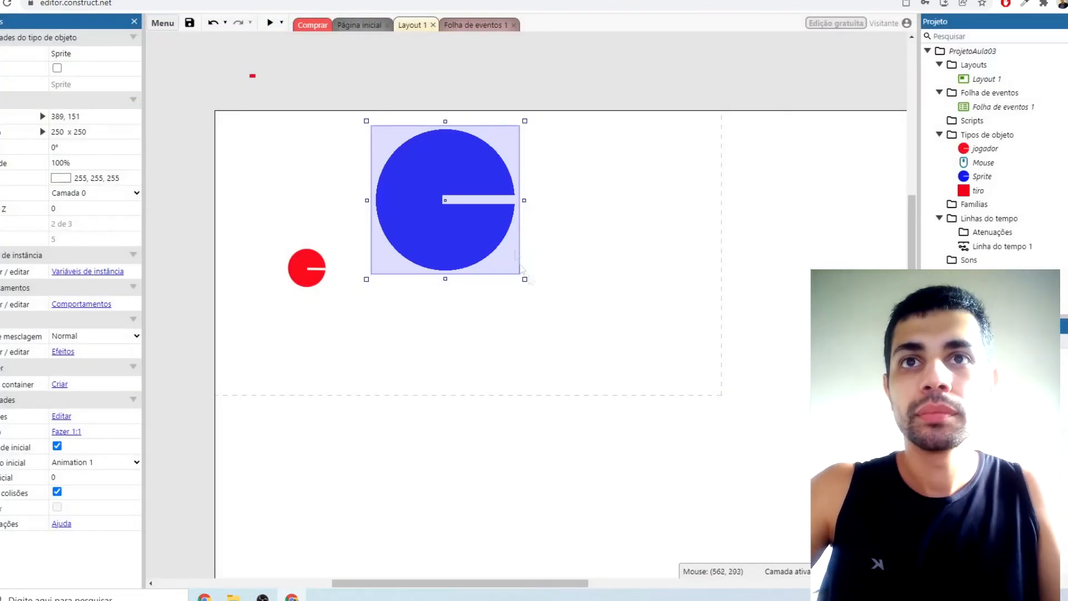
Shrink the blue sprite to about 61 x 61 and place it at about 707, 82, rotated to about 144°.
left_click_drag(526, 118, 409, 237)
key("ctrl+z")
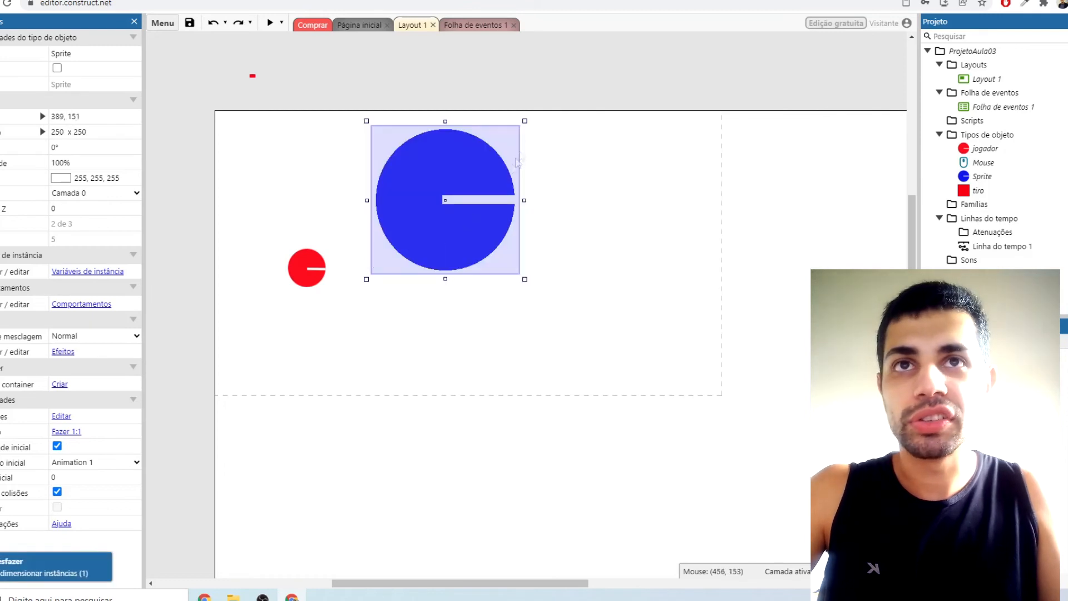
left_click_drag(531, 127, 605, 234)
left_click_drag(645, 193, 635, 170)
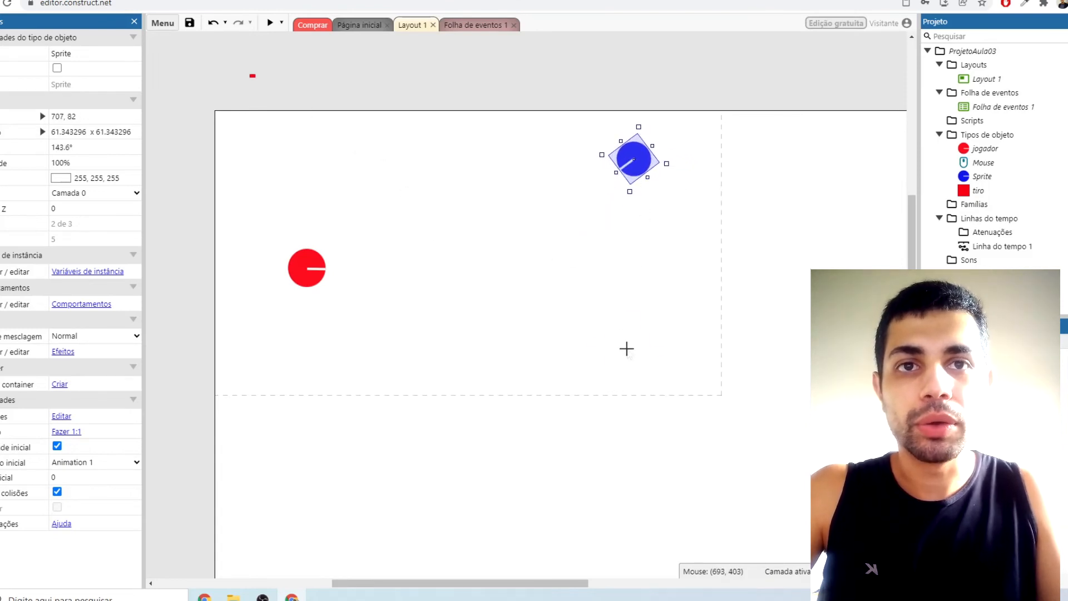
Place four copies of the blue sprite at the lower right, lower left, upper left and upper middle of the layout's viewport area.
left_click(626, 348)
left_click(349, 360)
left_click(268, 158)
left_click(450, 142)
left_click(519, 268)
Rotate the upper-middle blue sprite to about 85°, the lower-left one to about 231°, and the upper-left one to point down and right.
left_click(453, 151)
left_click_drag(446, 178, 481, 165)
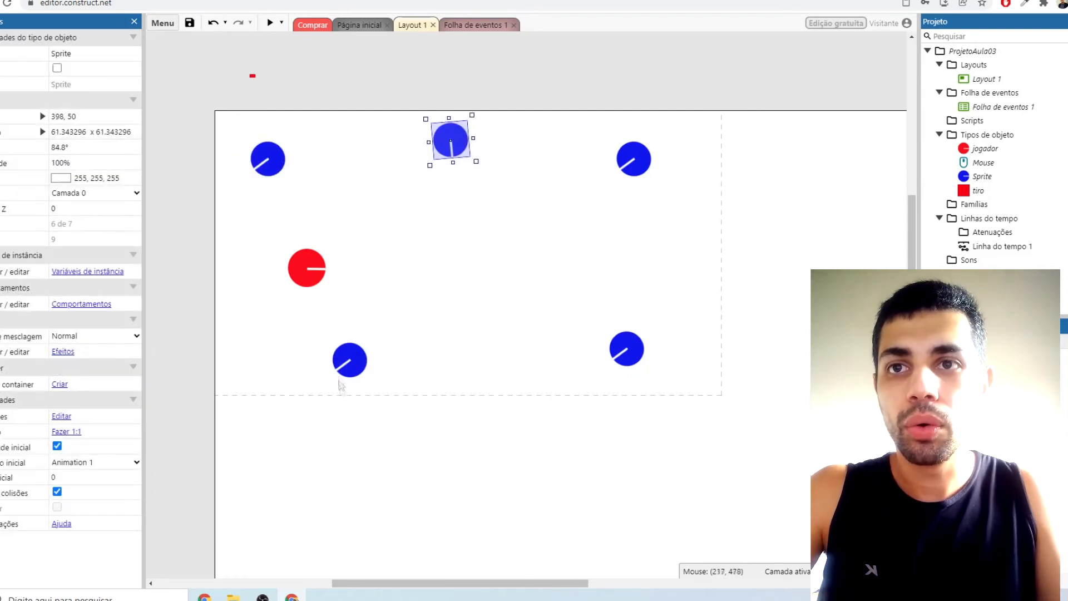
left_click(346, 368)
left_click_drag(389, 369, 335, 458)
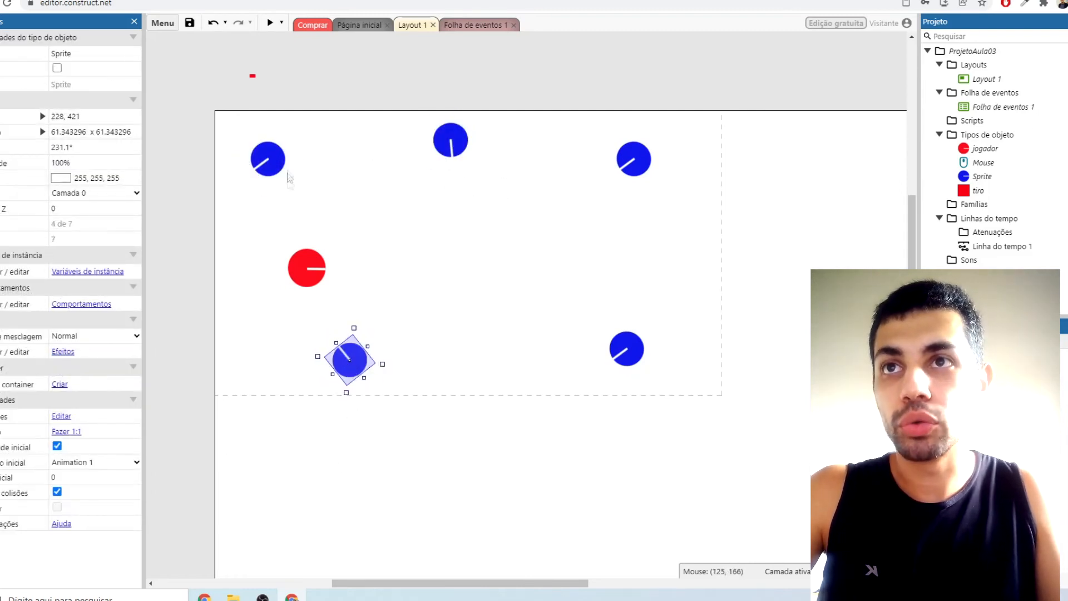
left_click(273, 167)
left_click_drag(259, 199, 403, 186)
left_click(529, 245)
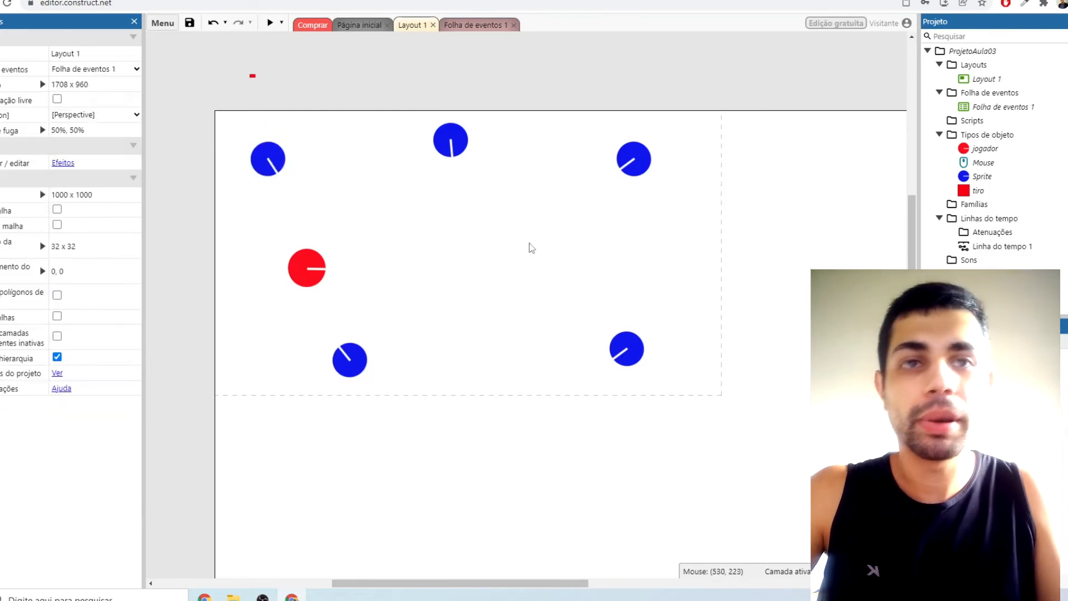
Rename the blue Sprite object type as inimigo.
left_click(982, 176)
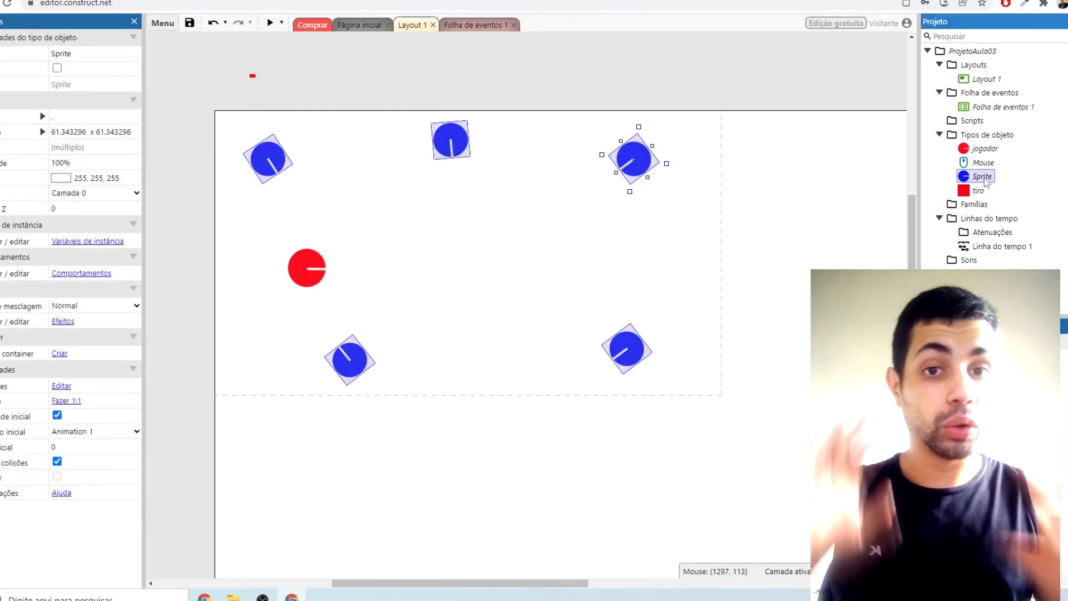
left_click(984, 176)
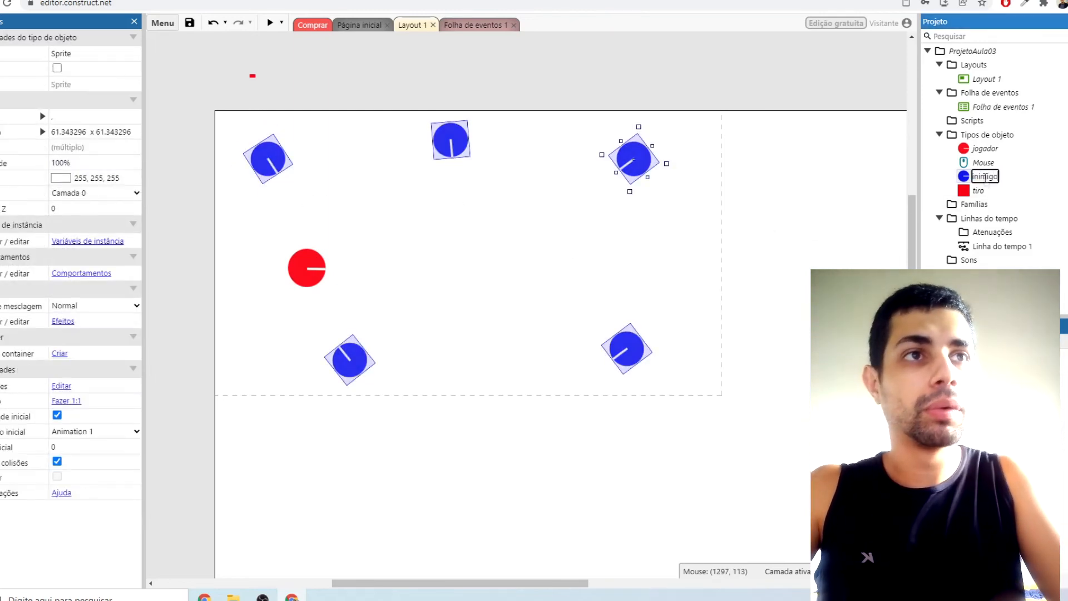
type("inimigo")
key("Return")
left_click(490, 232)
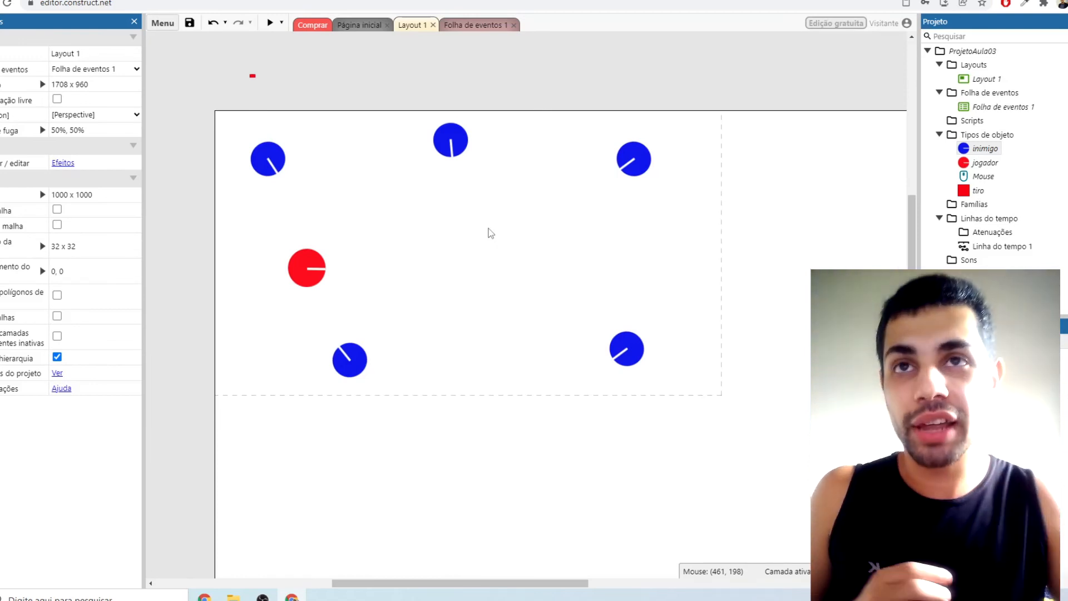
Add an event in Folha de eventos 1 with the tiro condition On collision with another object, choosing inimigo as the object.
left_click(488, 25)
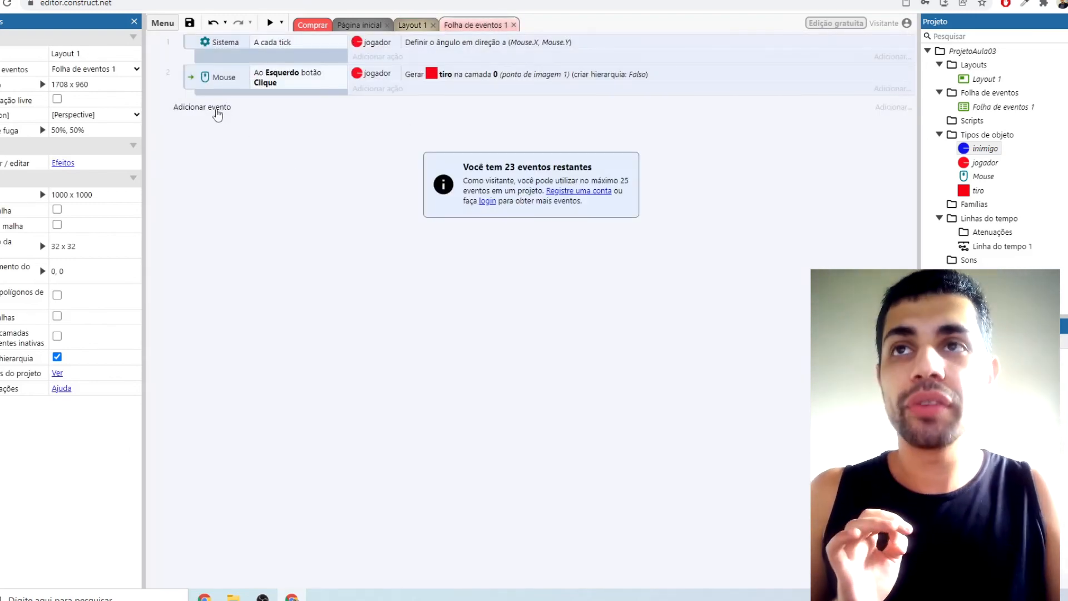
left_click(217, 109)
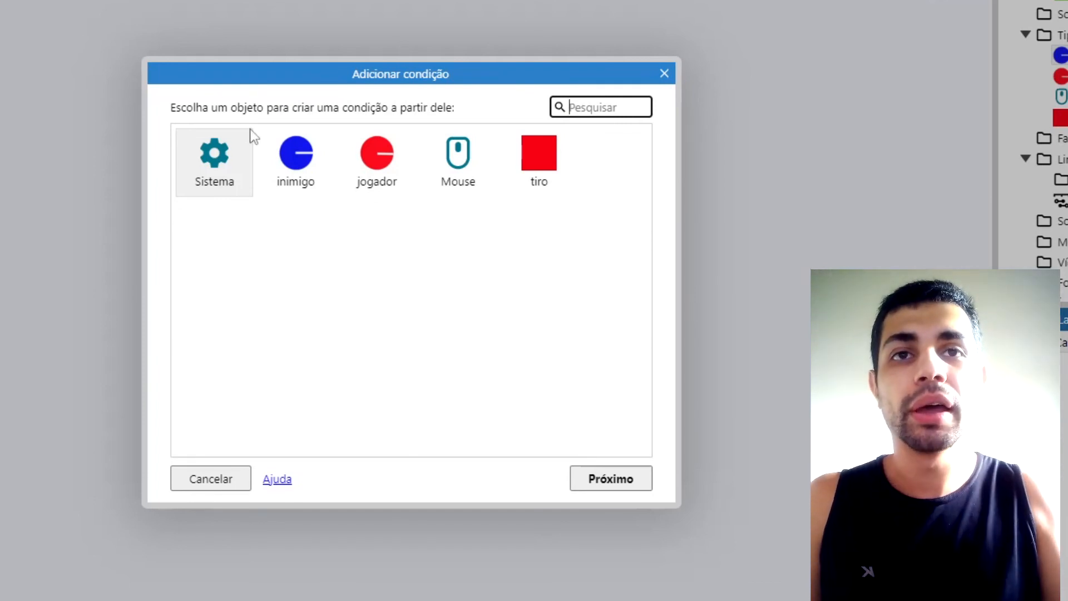
left_click(544, 178)
left_click(222, 197)
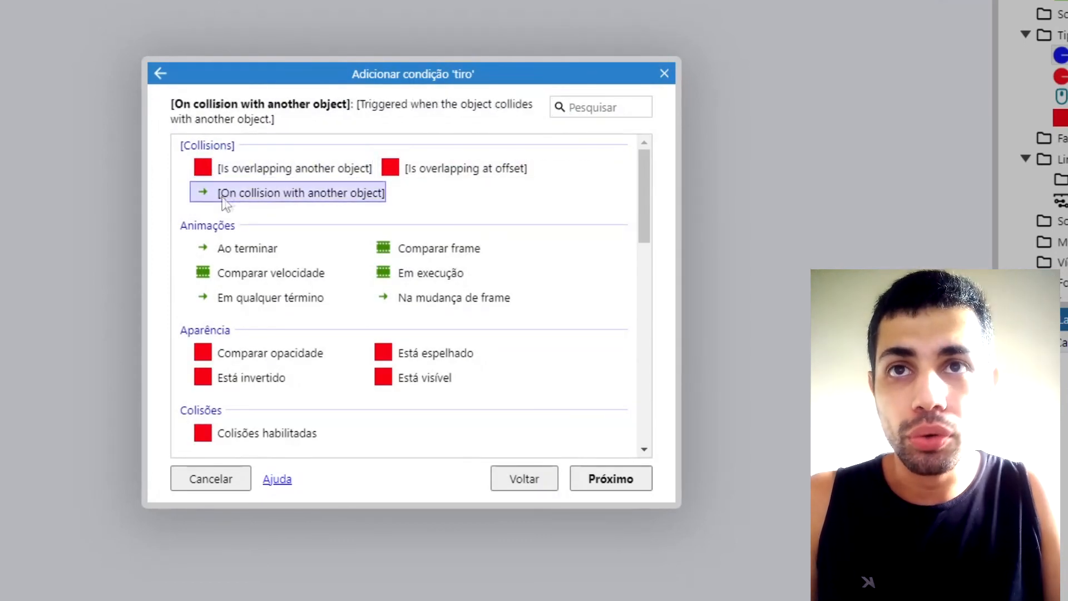
double_click(356, 195)
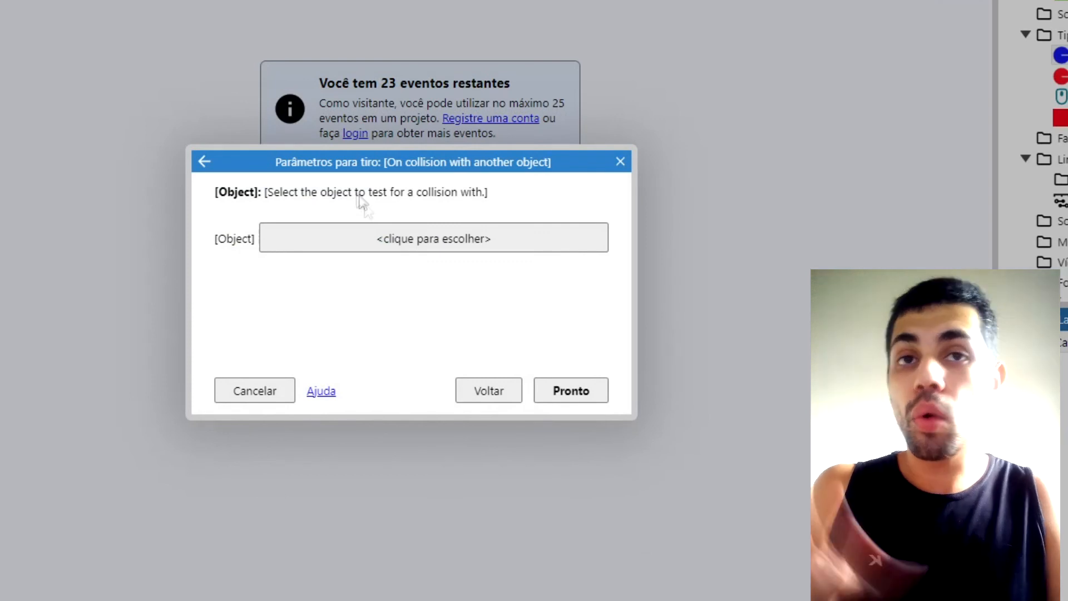
left_click(398, 244)
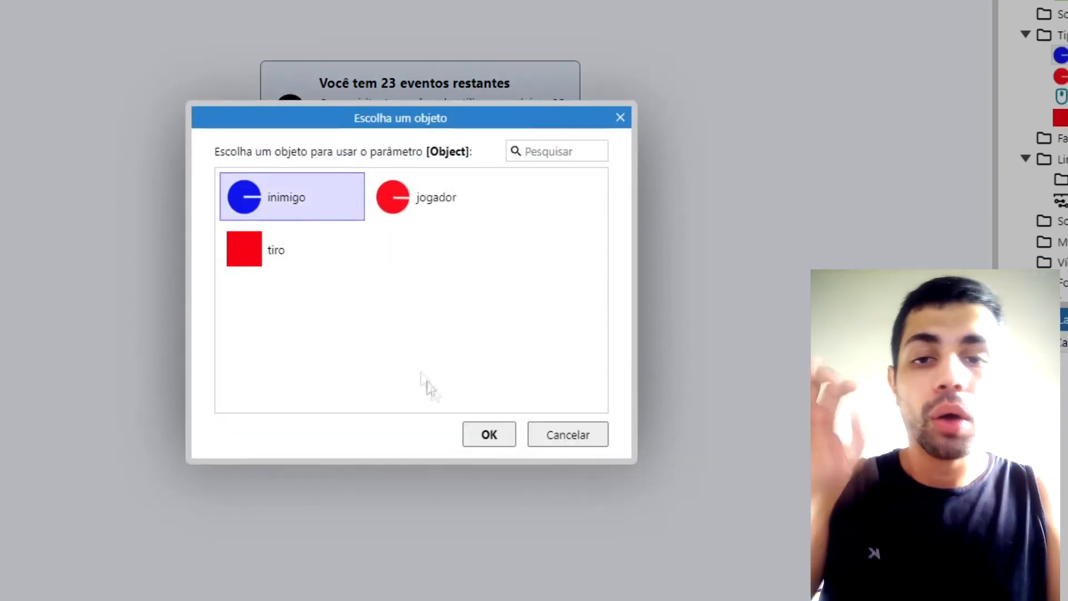
left_click(484, 440)
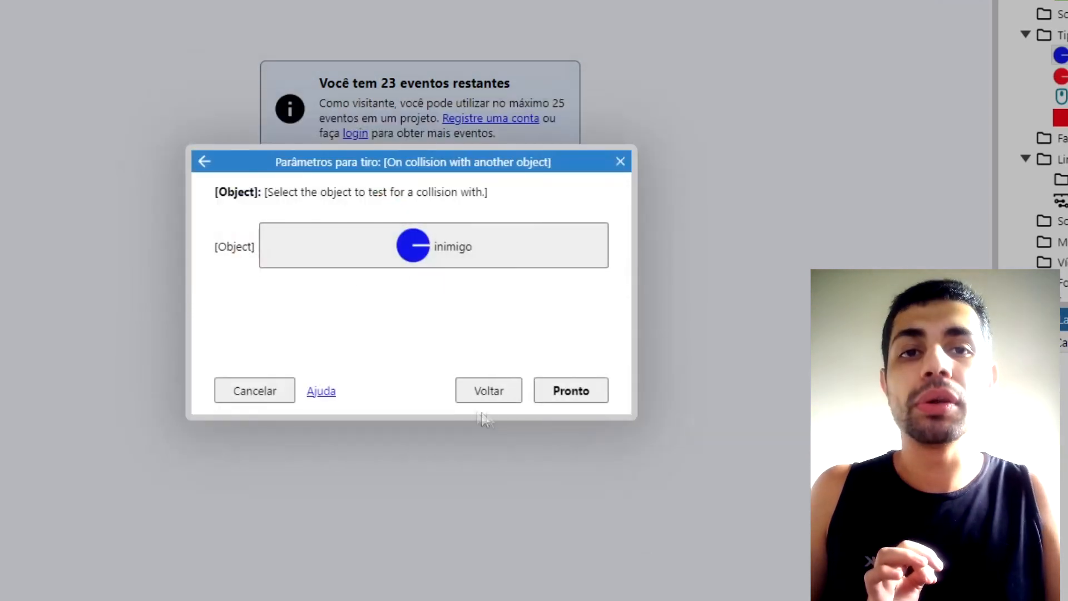
left_click(571, 391)
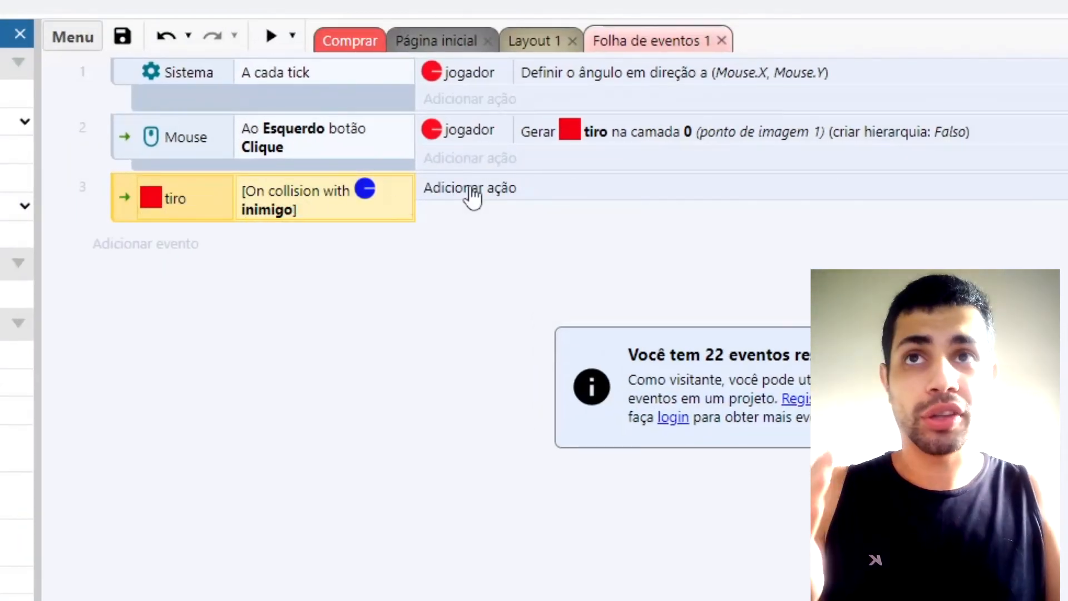
Add a Destruir action for inimigo to the event where tiro collides with inimigo.
left_click(471, 190)
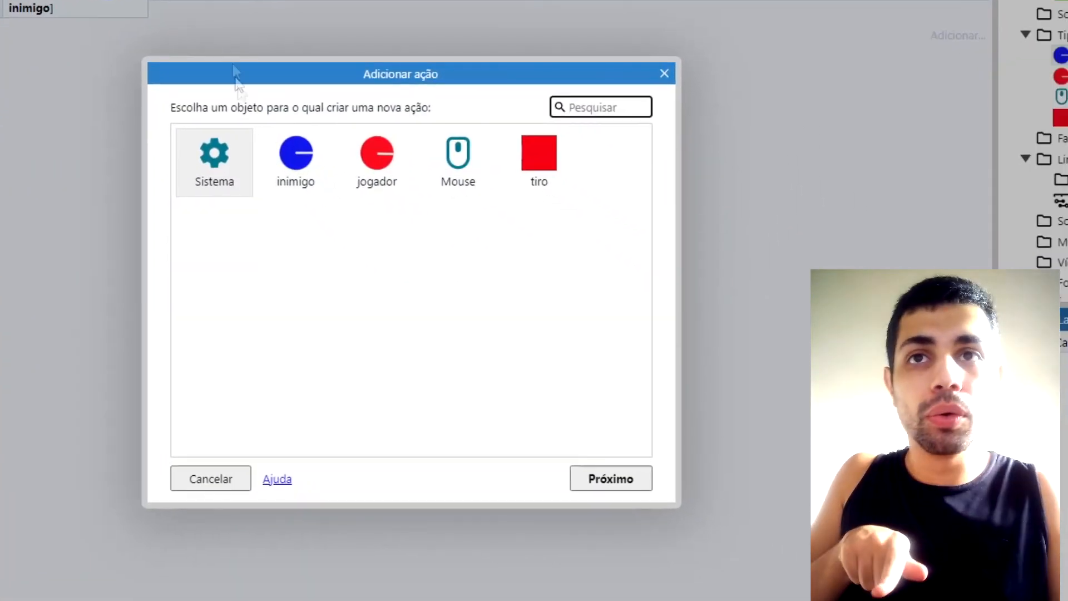
double_click(295, 160)
scroll(303, 308, "down", 5)
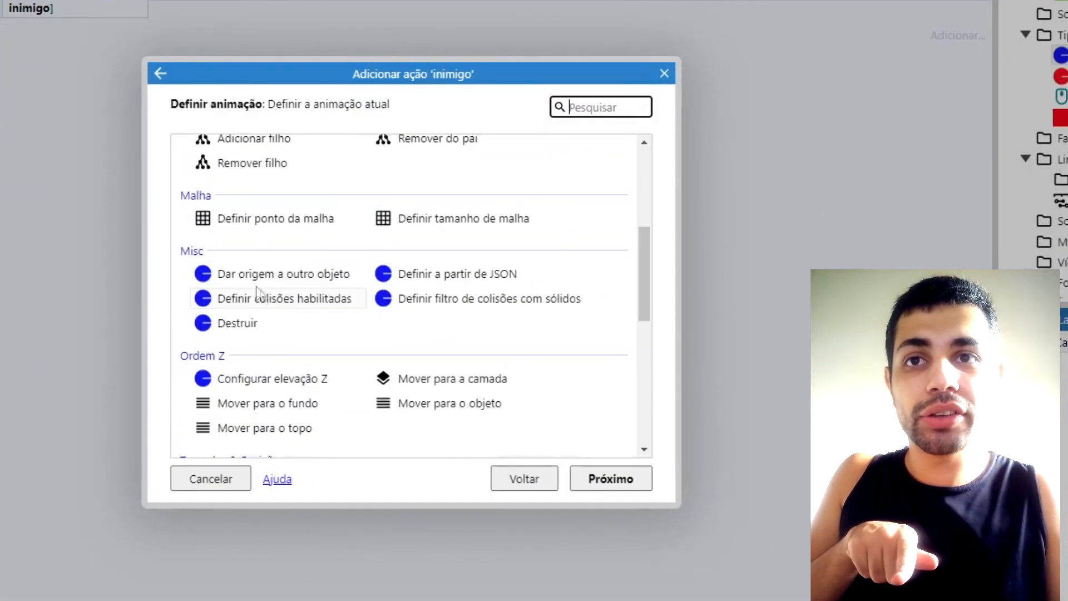
left_click(245, 326)
double_click(245, 326)
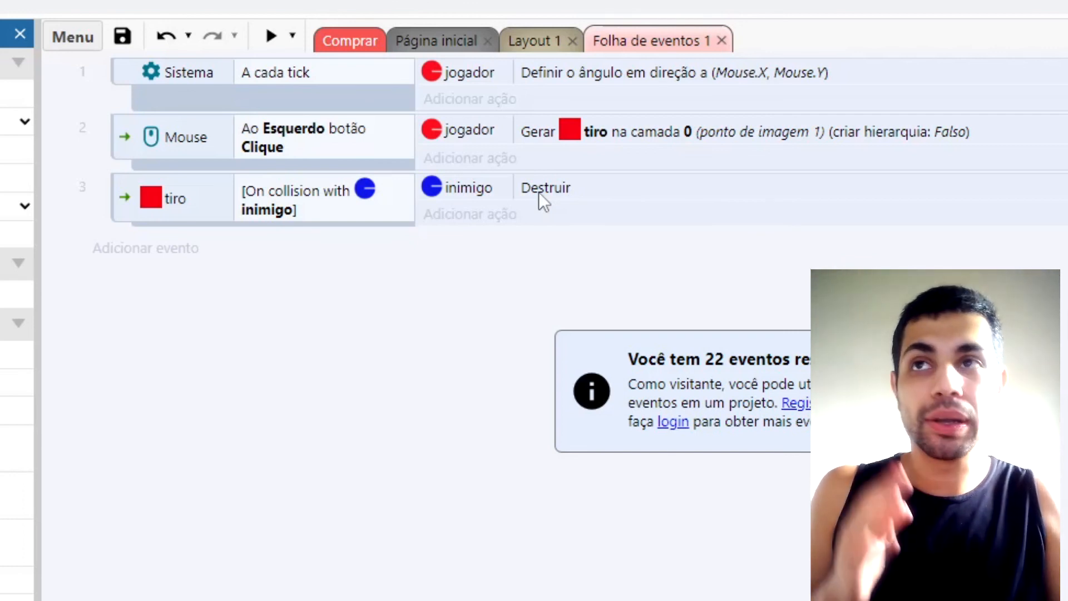
left_click(162, 212)
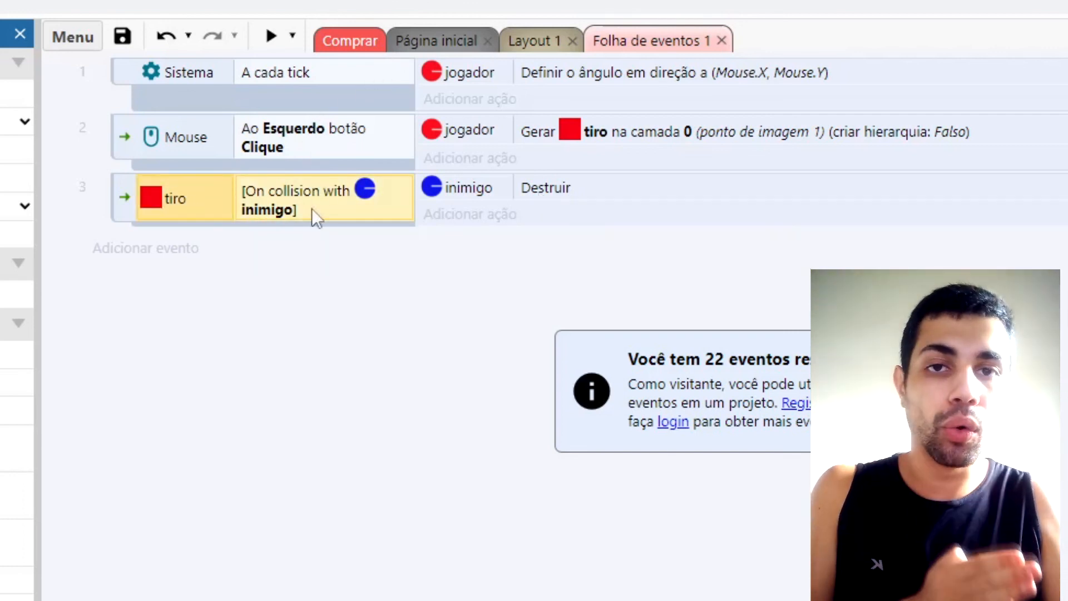
left_click(461, 192)
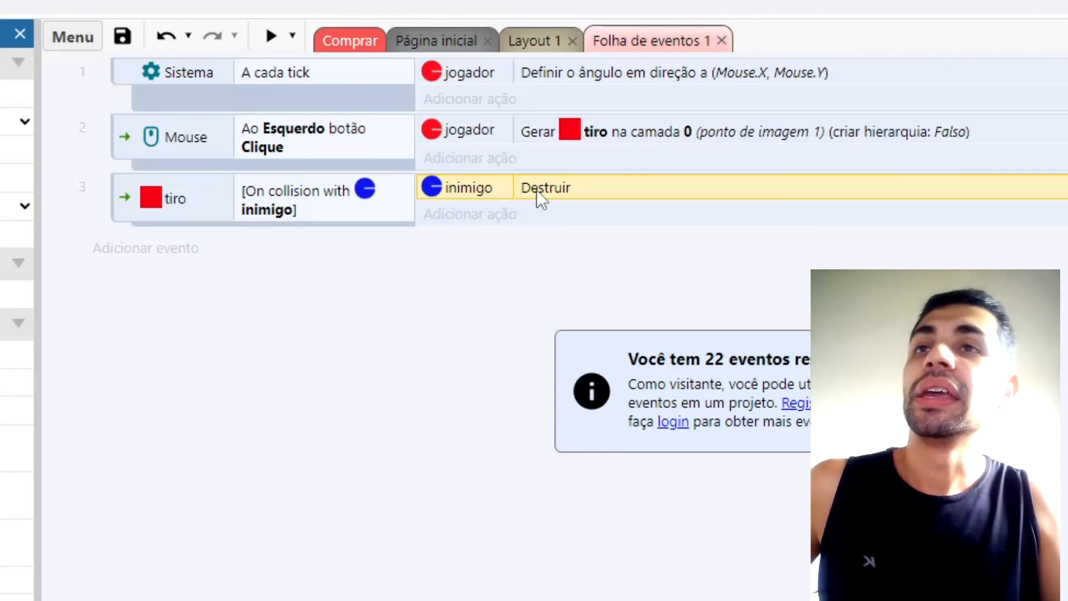
Preview the project, move the jogador toward the centre and shoot at the two right-hand, lower-left and upper-left inimigos.
left_click(271, 40)
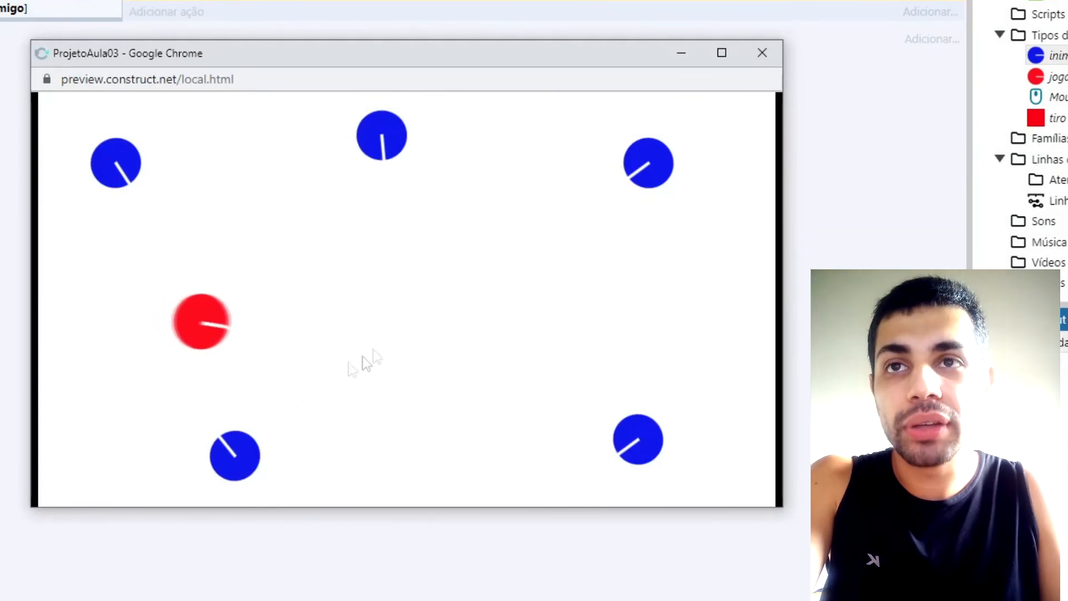
key("Right")
key("Left")
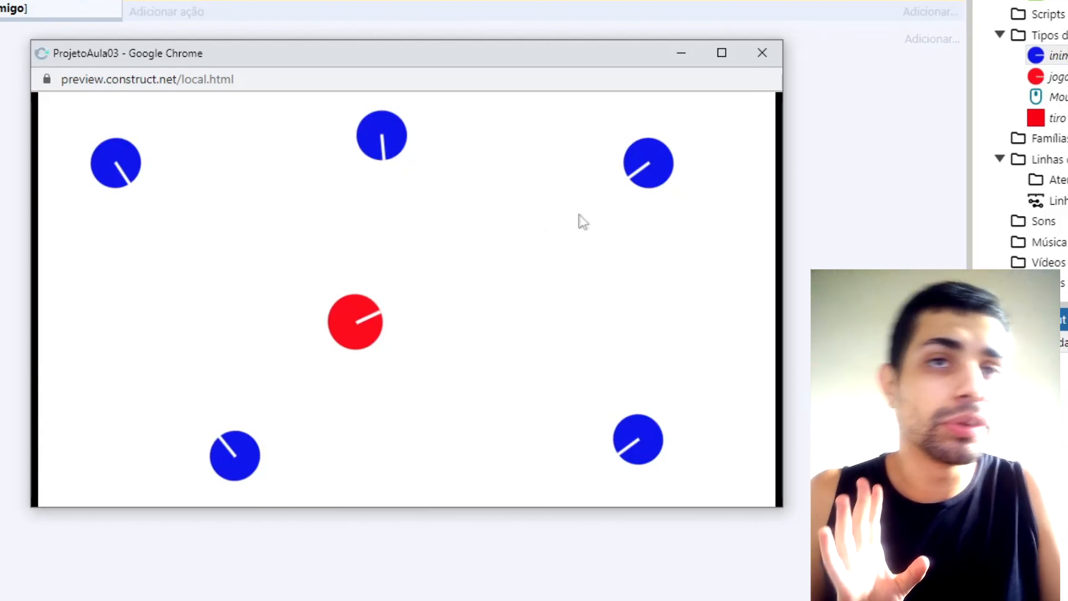
left_click(628, 178)
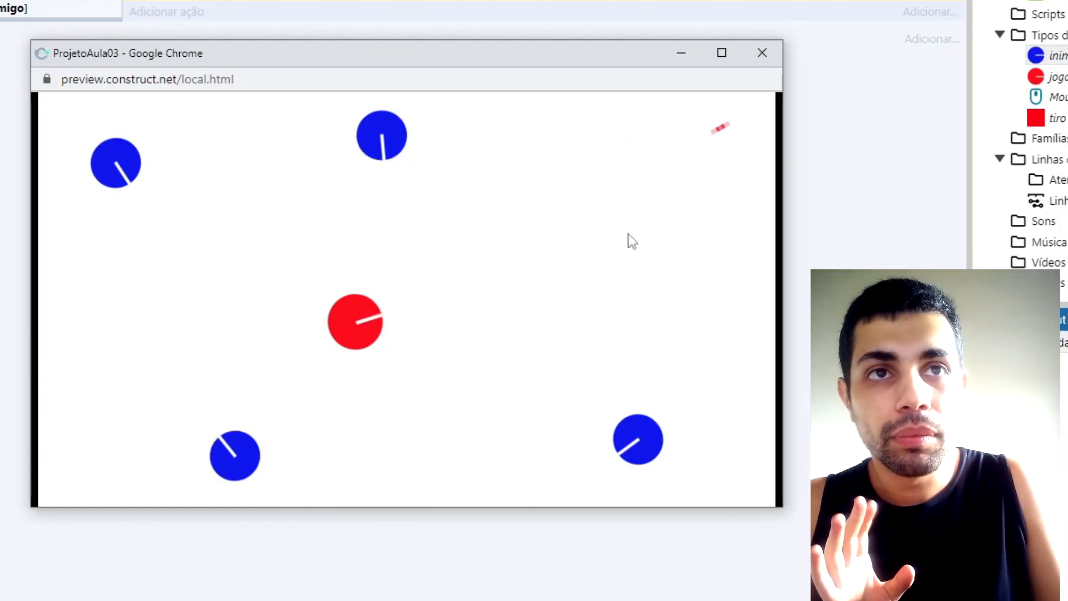
left_click(635, 442)
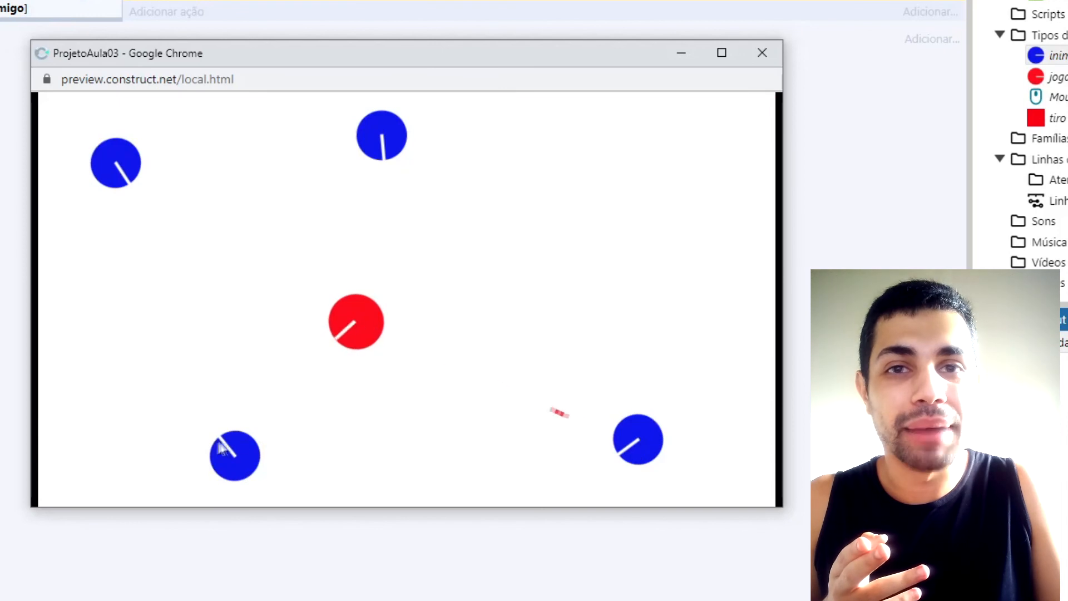
left_click(229, 463)
left_click(183, 403)
left_click(119, 284)
left_click(118, 212)
left_click(119, 166)
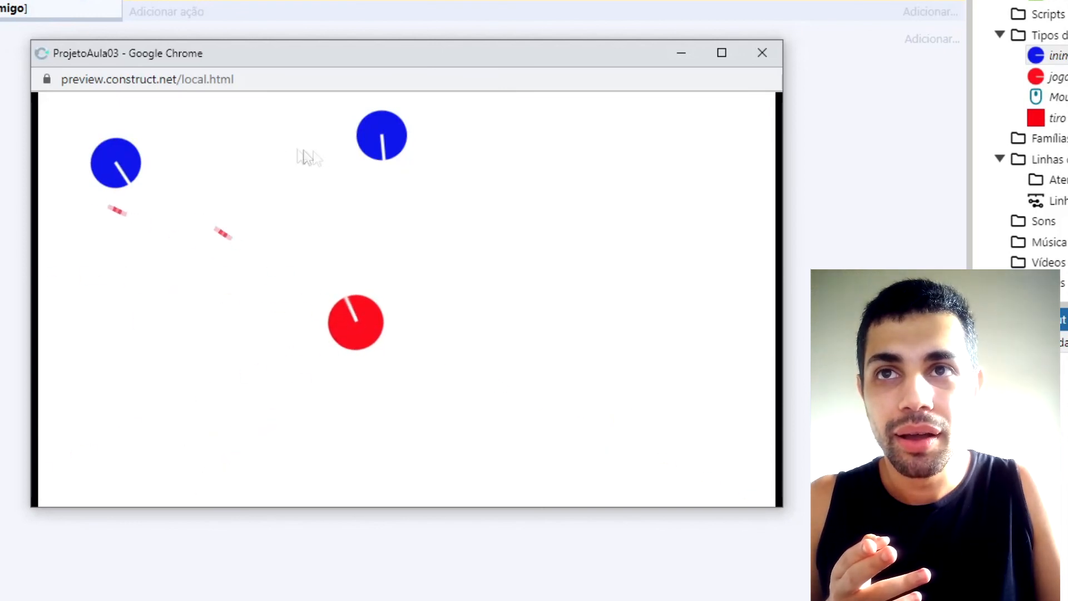
Move the jogador to the upper-left area, shoot the remaining upper-middle inimigo and close the preview.
key("Left")
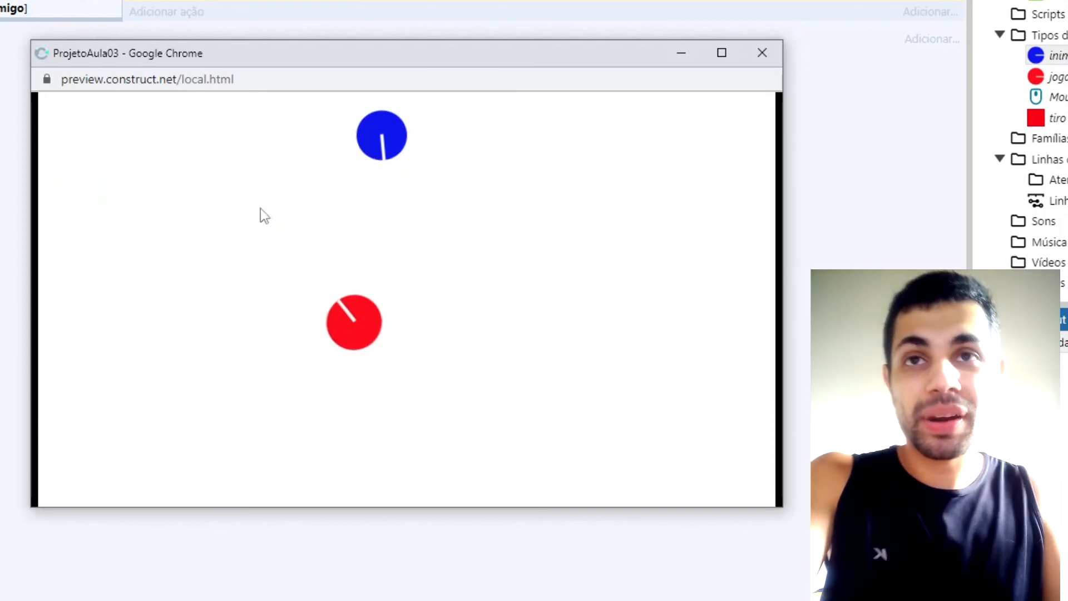
key("Up")
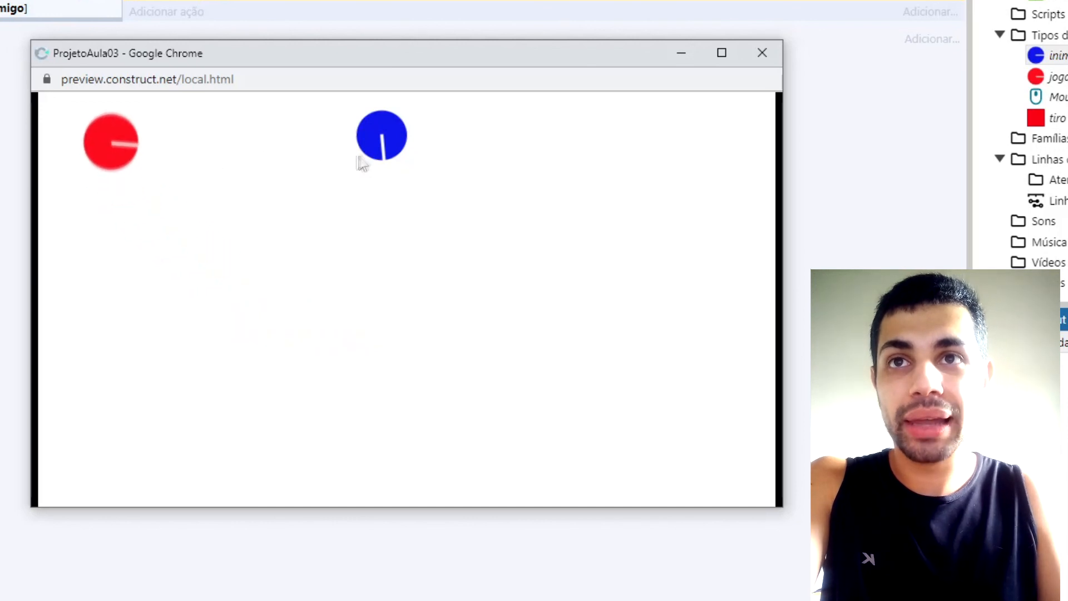
key("Down")
left_click(456, 136)
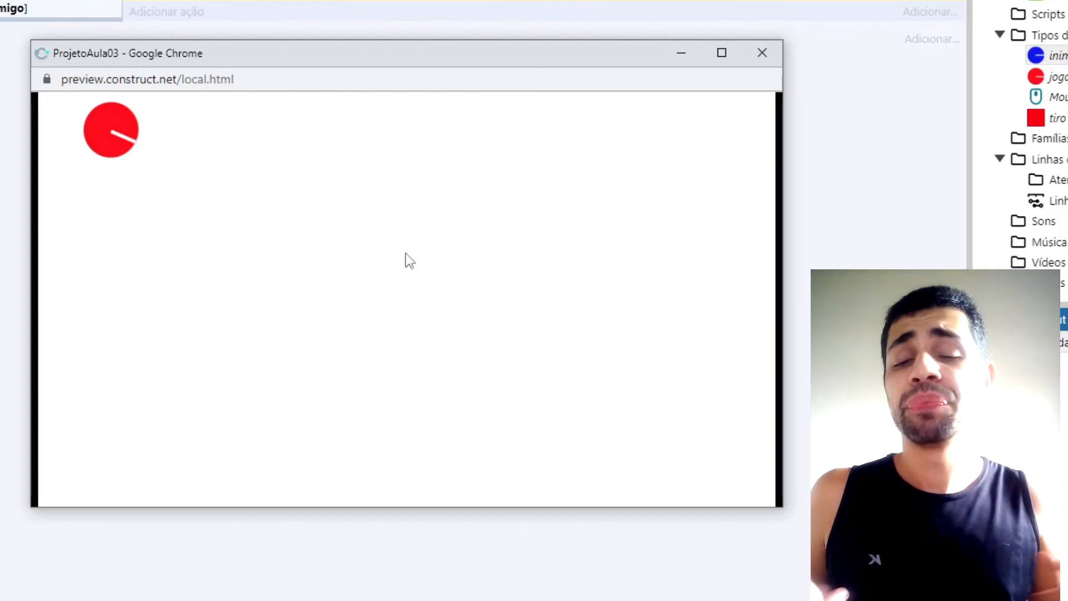
left_click(773, 63)
Add a Destruir action for tiro to the same collision event, below the inimigo action.
left_click(188, 185)
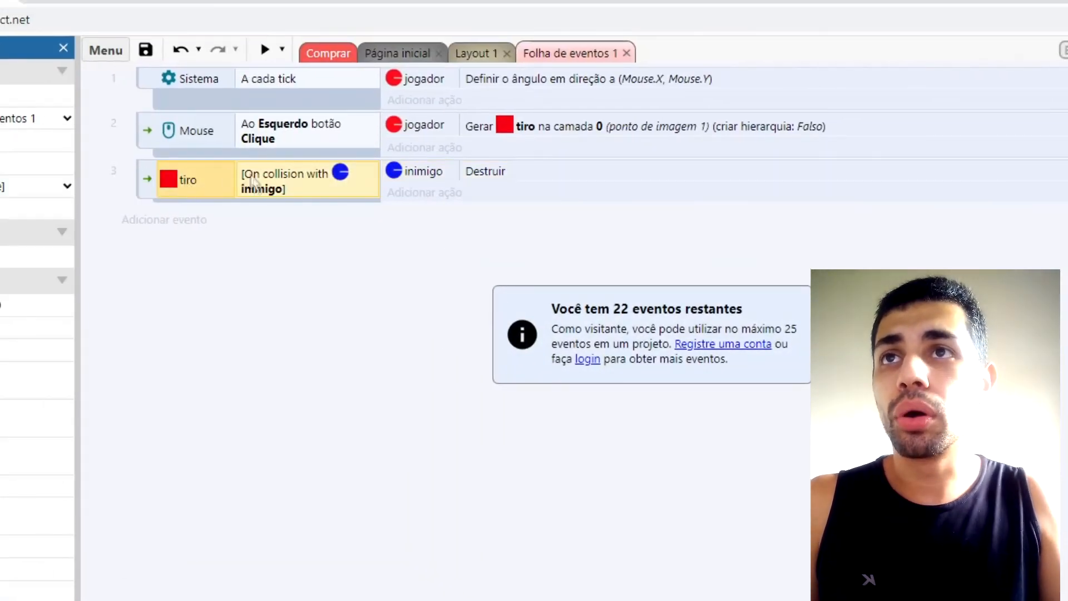
left_click(439, 193)
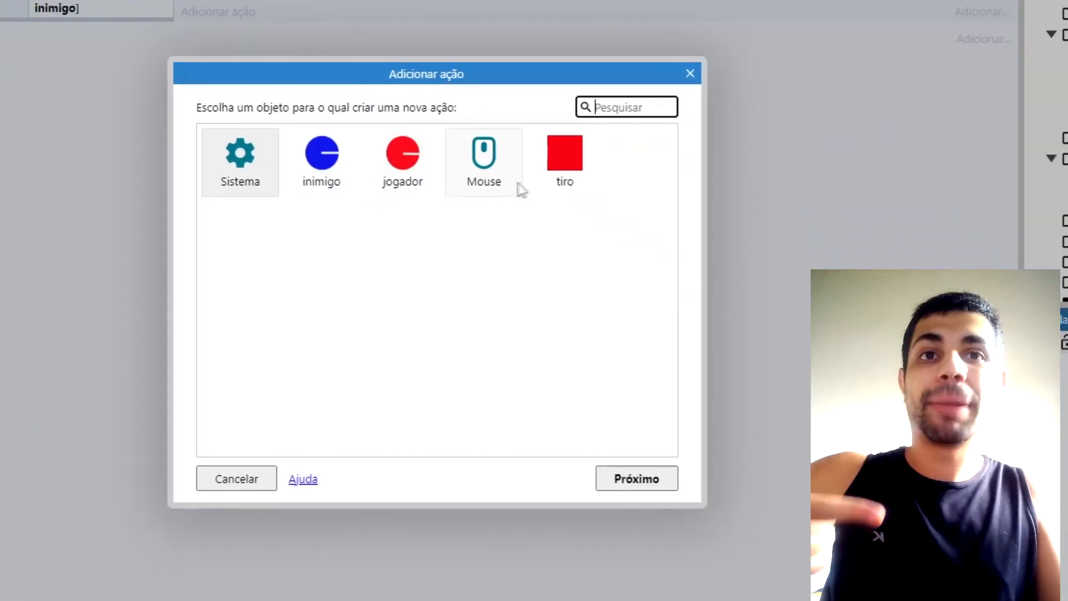
double_click(771, 336)
scroll(505, 514, "down", 5)
scroll(281, 329, "down", 8)
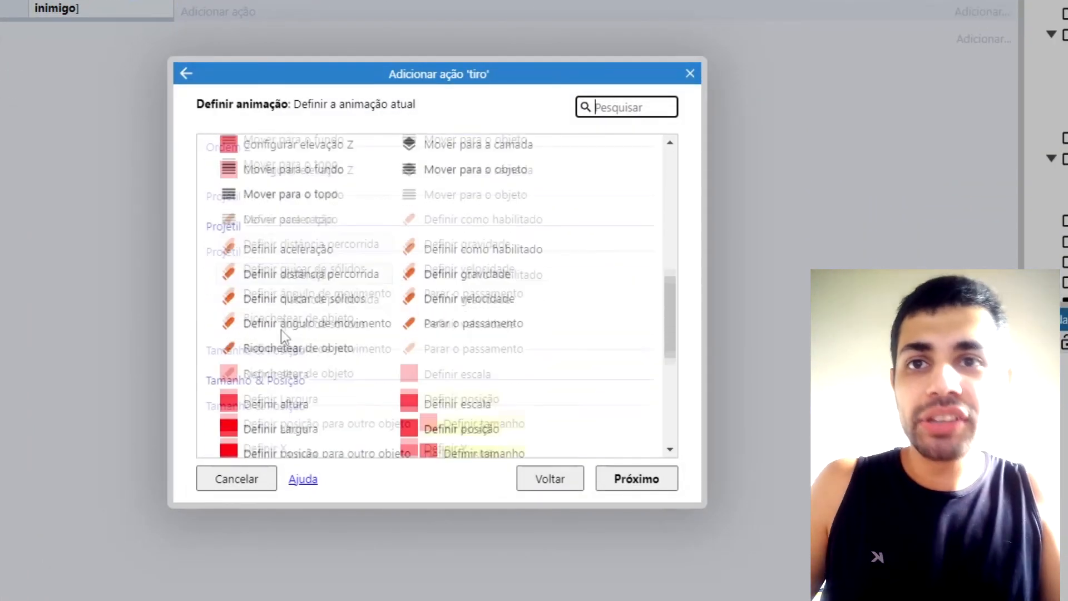
scroll(279, 331, "up", 5)
scroll(278, 330, "up", 3)
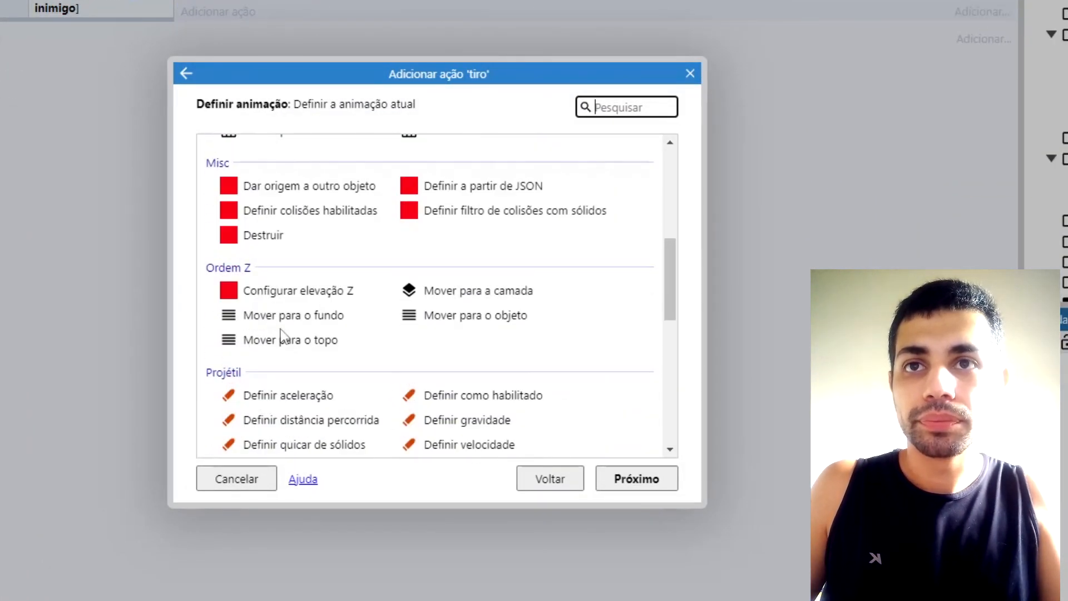
double_click(283, 237)
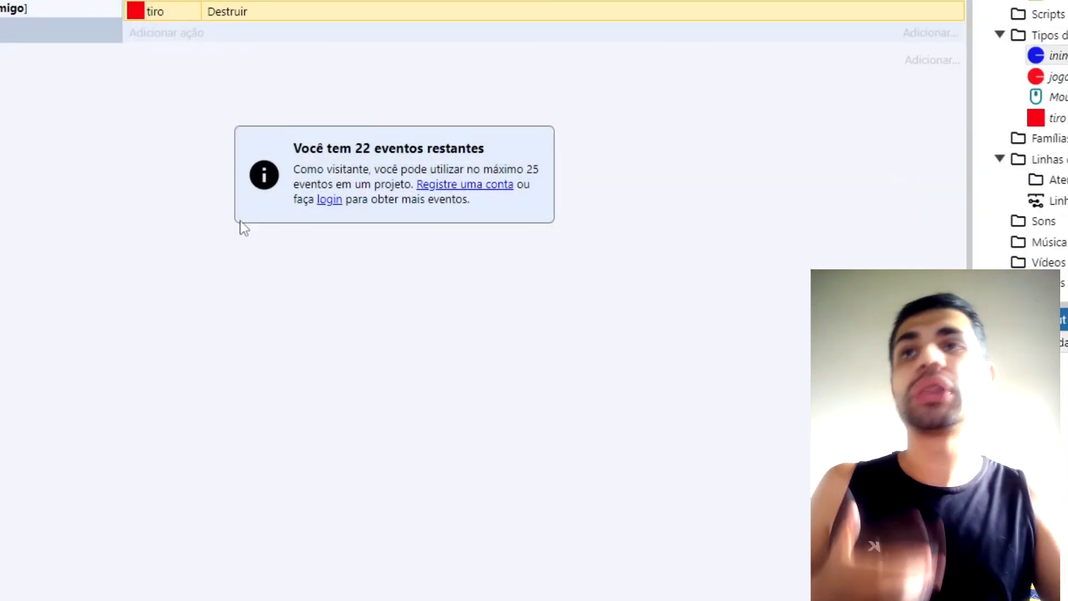
Preview the project again, shoot every inimigo from different jogador positions to test the tiro's destruction, and close the preview.
left_click(114, 2)
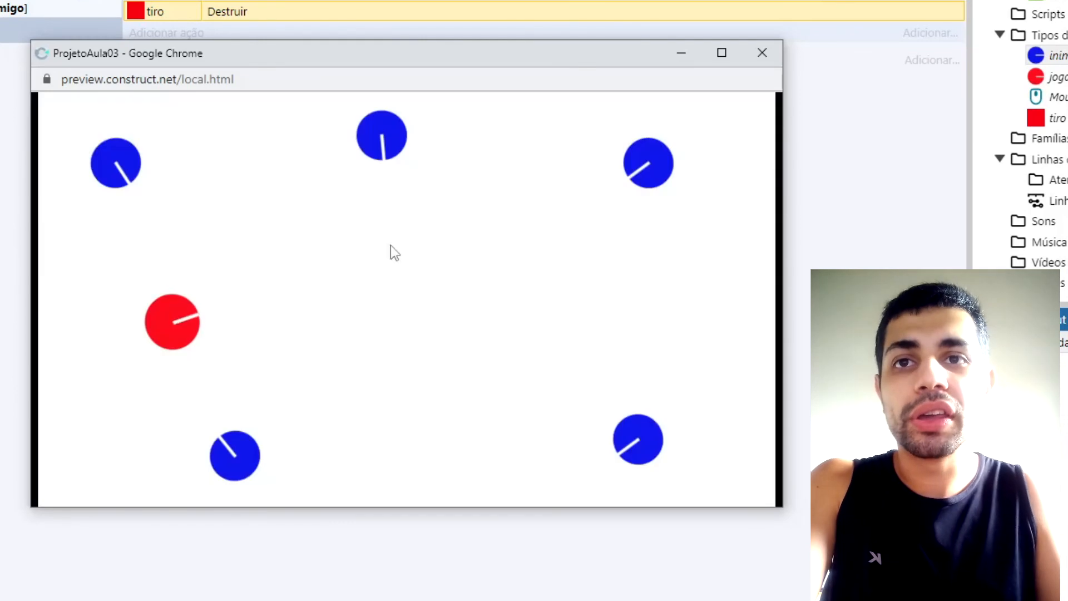
key("Left")
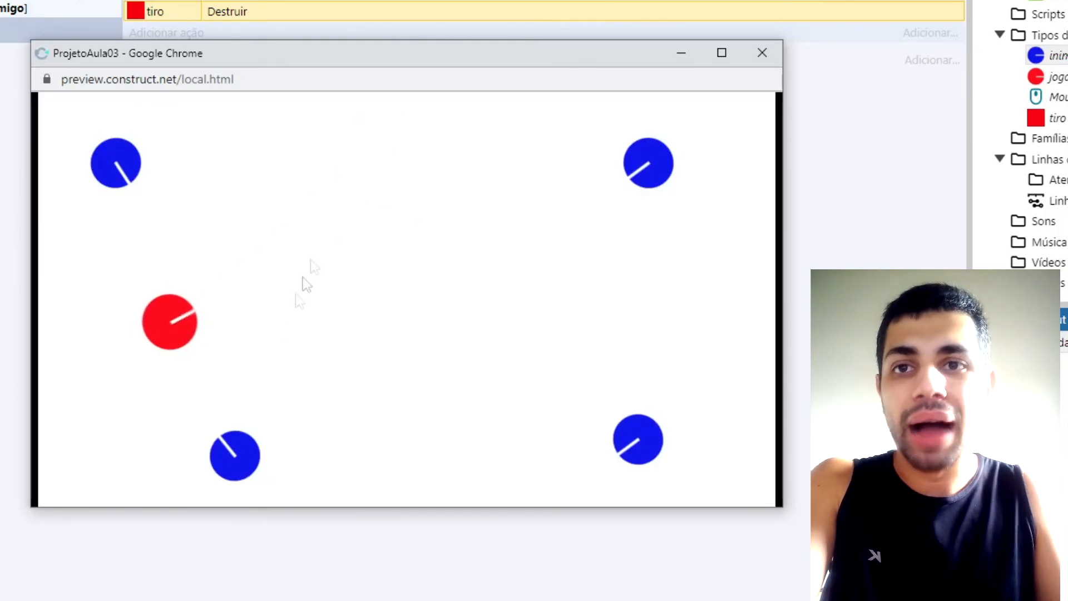
key("Down")
key("Up")
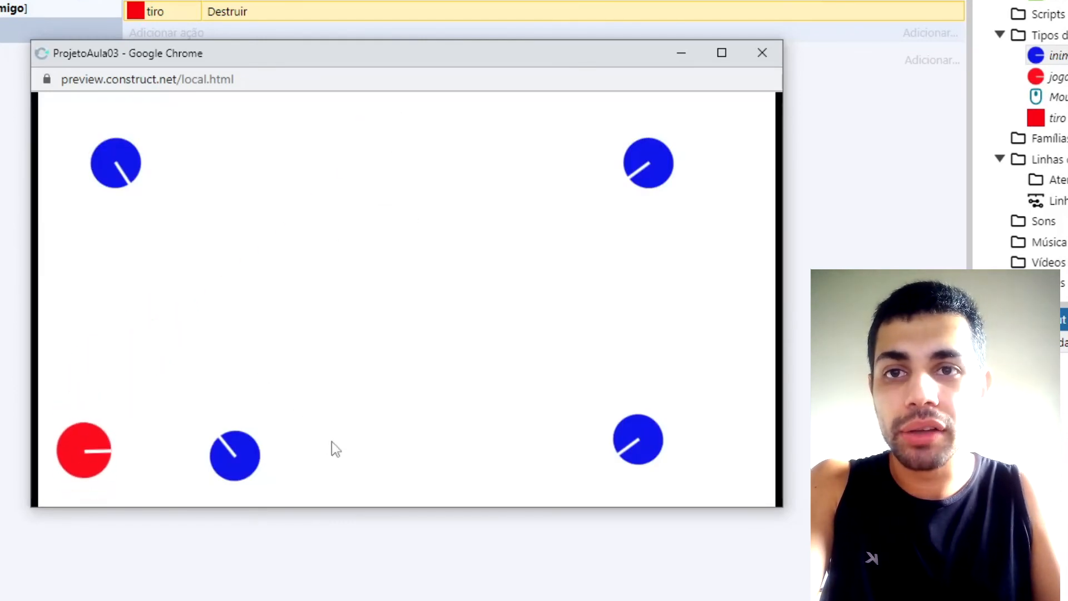
left_click(667, 440)
key("Up")
key("Right")
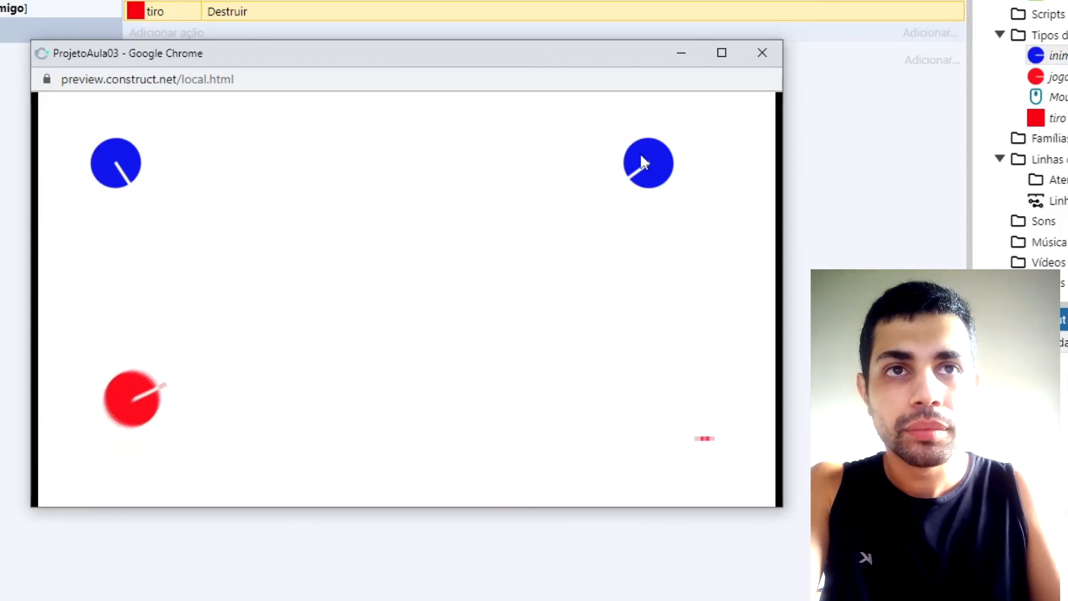
left_click(642, 158)
left_click(647, 156)
left_click(654, 155)
left_click(123, 159)
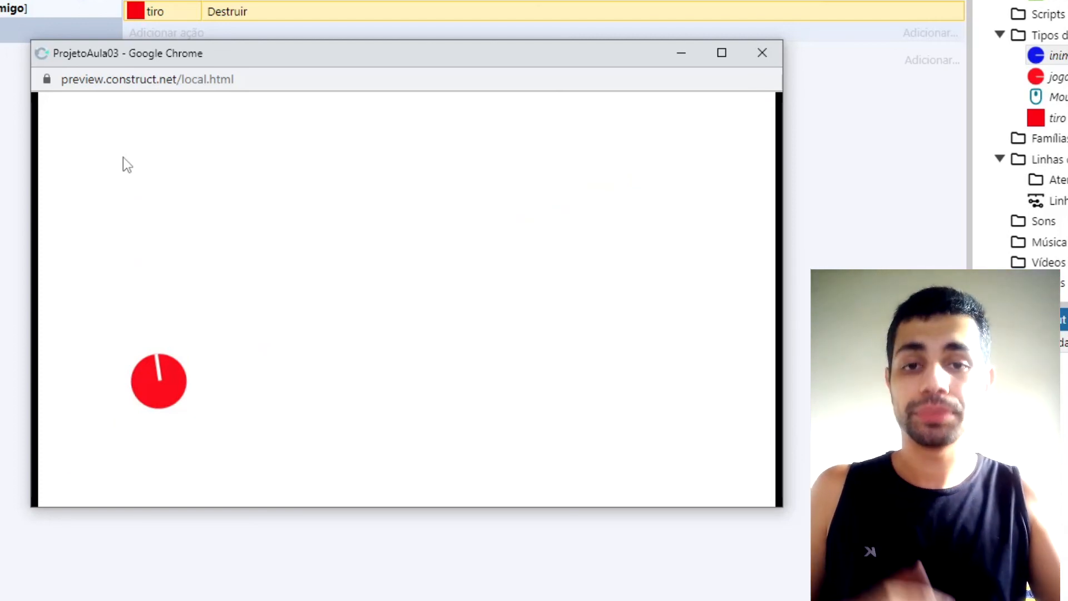
left_click(762, 52)
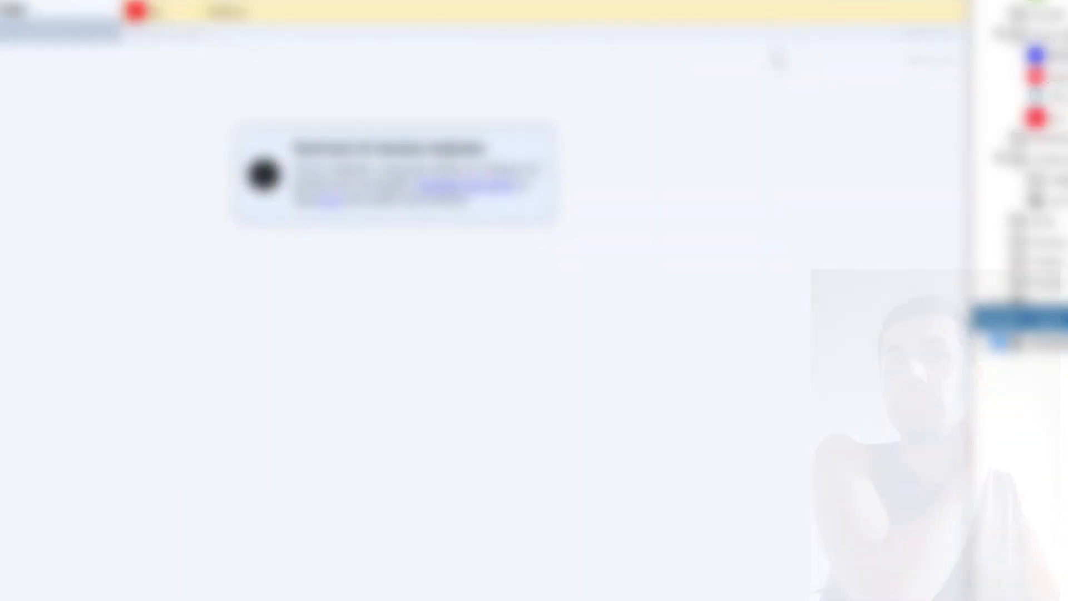